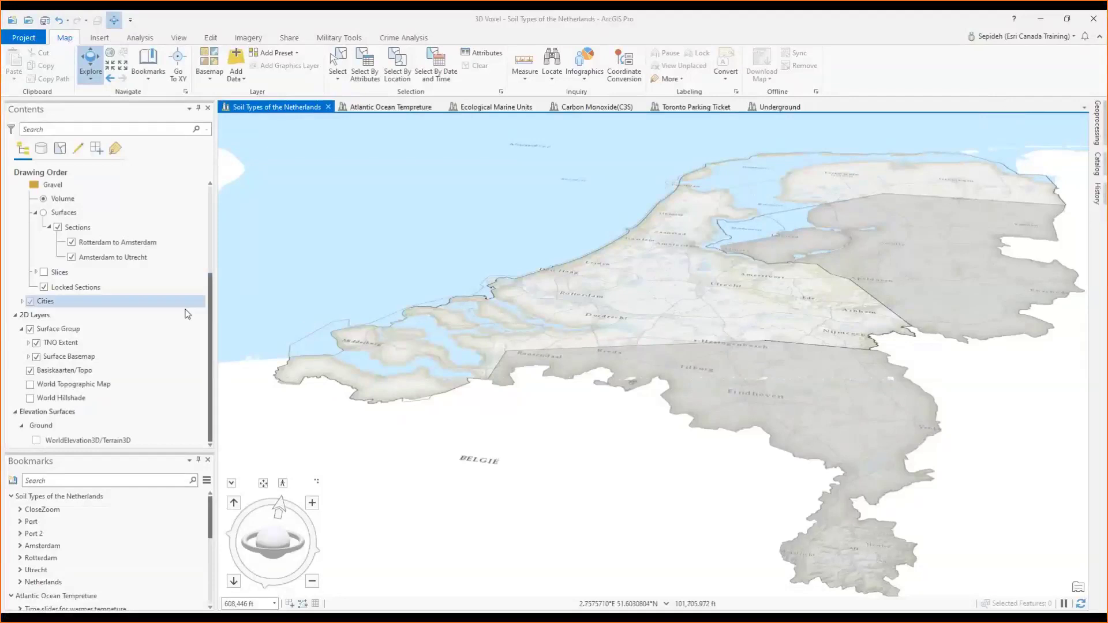
# Step: Hide the Surface Group layer in the Soil Types of the Netherlands scene
pyautogui.click(31, 330)
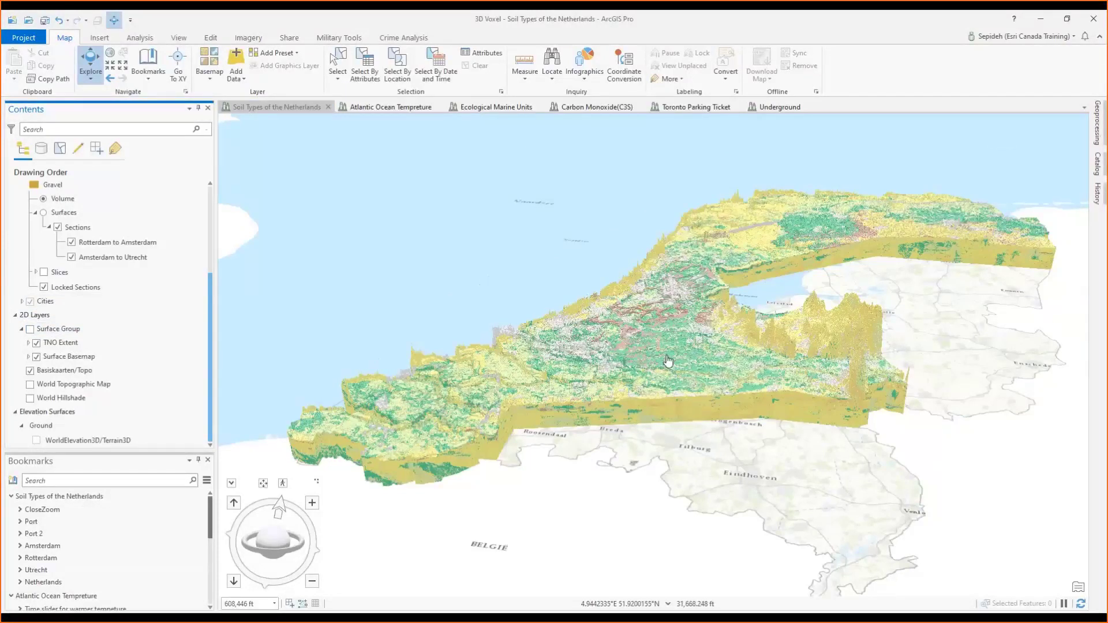
pyautogui.click(668, 361)
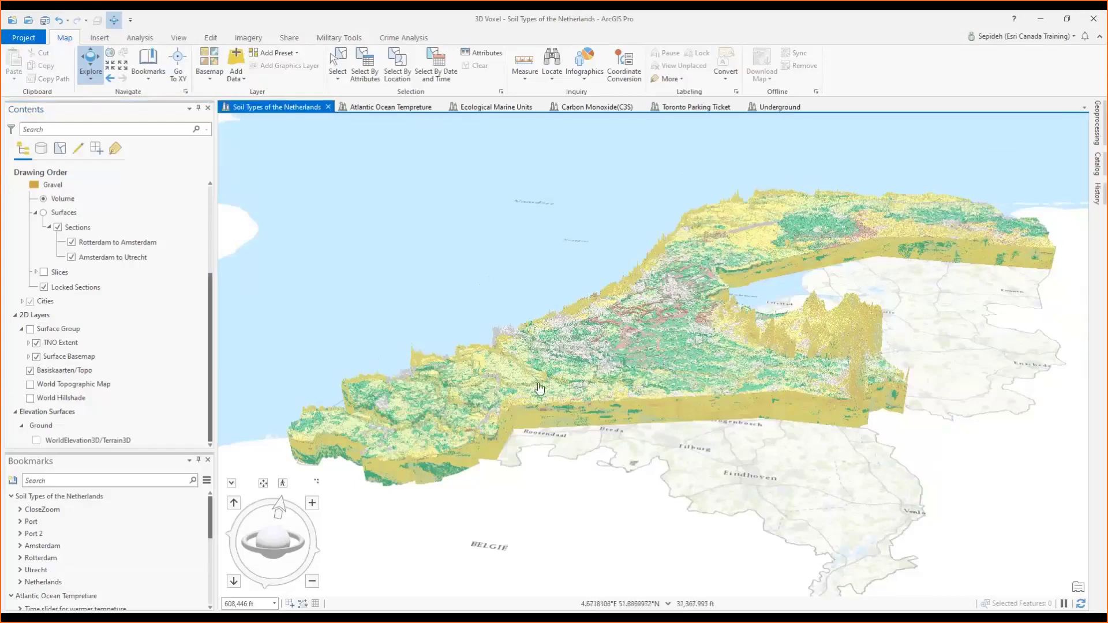
# Step: View the voxel layer at the Amsterdam, Rotterdam and Utrecht bookmarks, and return to the Netherlands bookmark
pyautogui.click(172, 546)
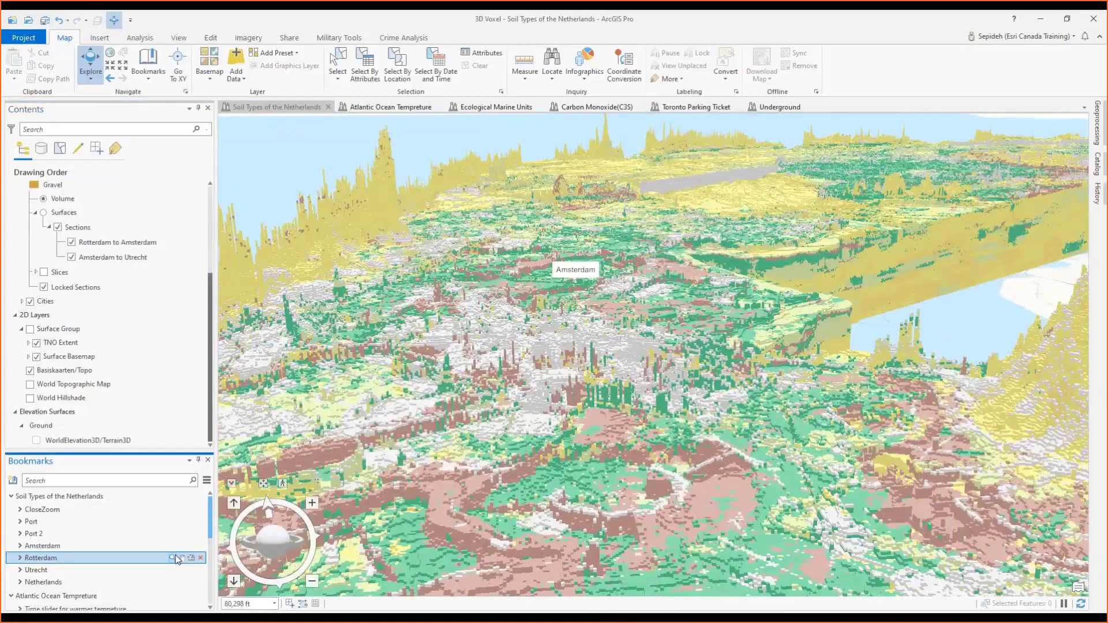
pyautogui.click(172, 558)
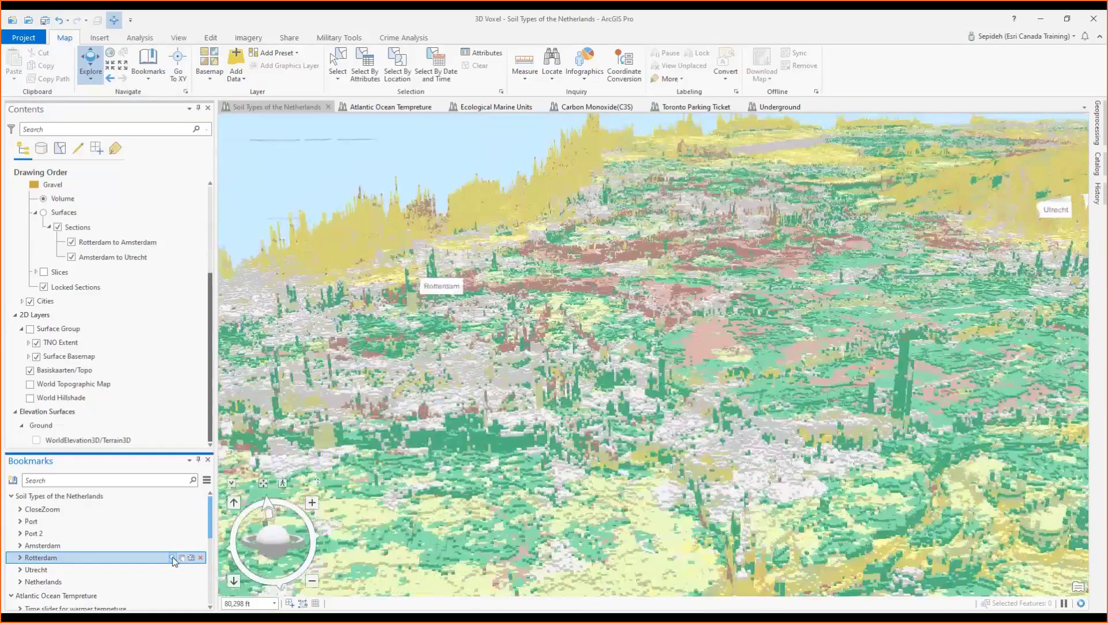
pyautogui.click(172, 570)
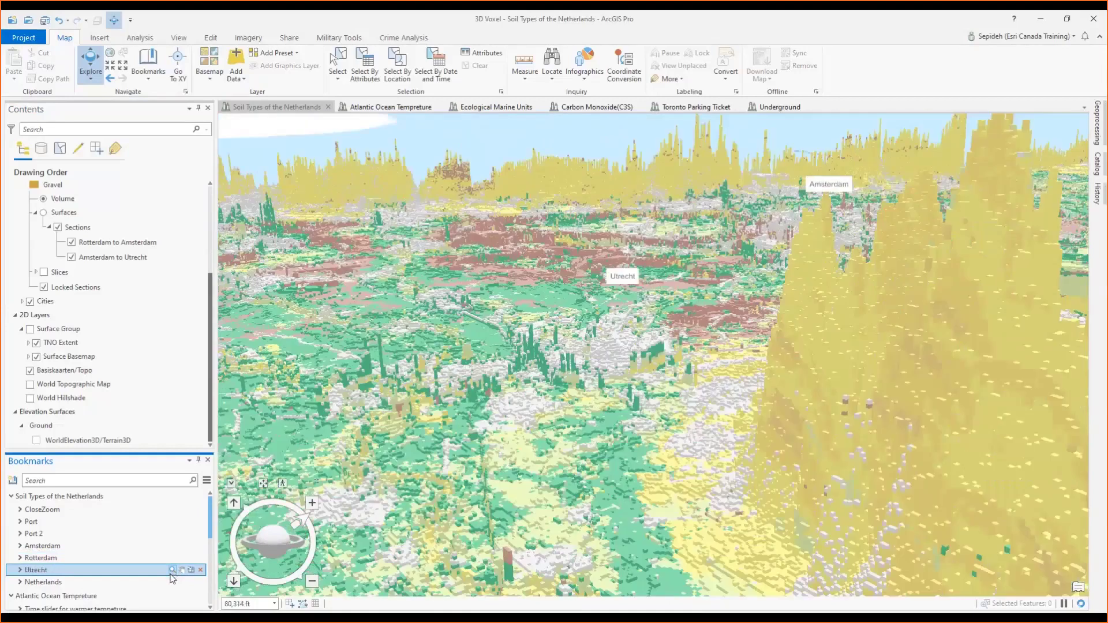
pyautogui.click(172, 581)
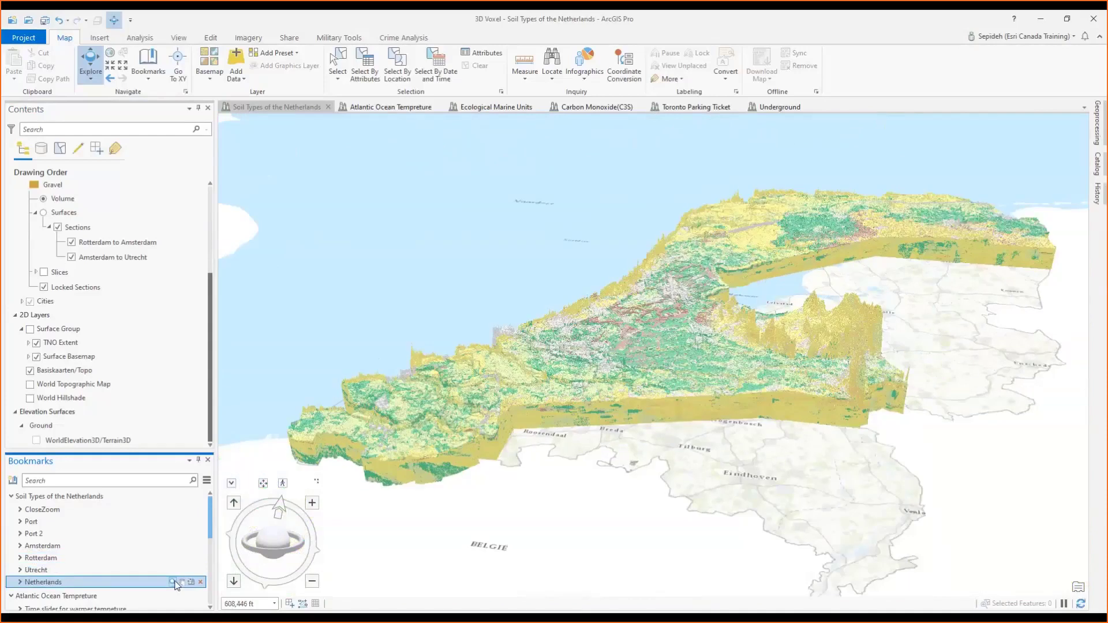
# Step: Hide the TNO Subsurface Model layer in the scene
pyautogui.click(285, 107)
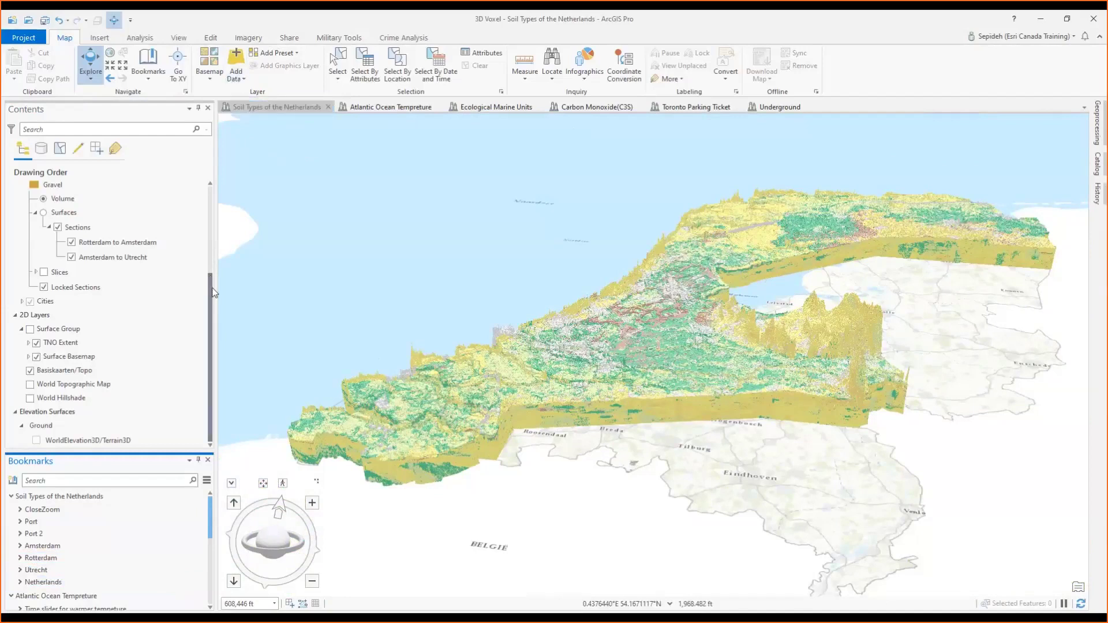
pyautogui.scroll(4, 33, 217)
pyautogui.click(30, 216)
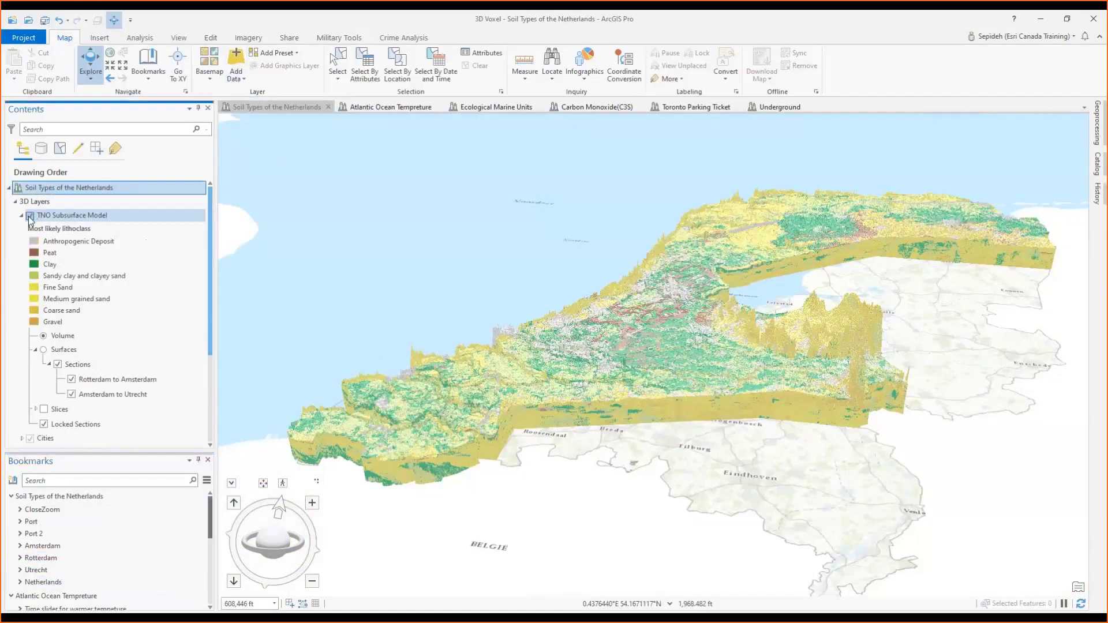
# Step: Start adding a multidimensional voxel layer with geotop.nc from the 3D project folder as its input data source
pyautogui.click(238, 81)
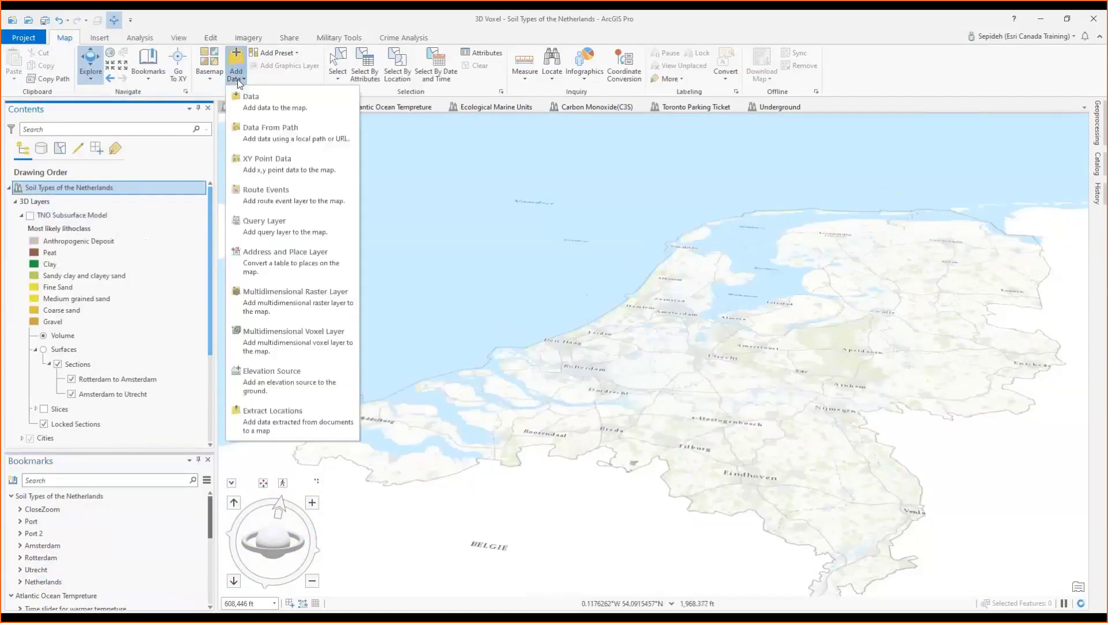
pyautogui.click(285, 334)
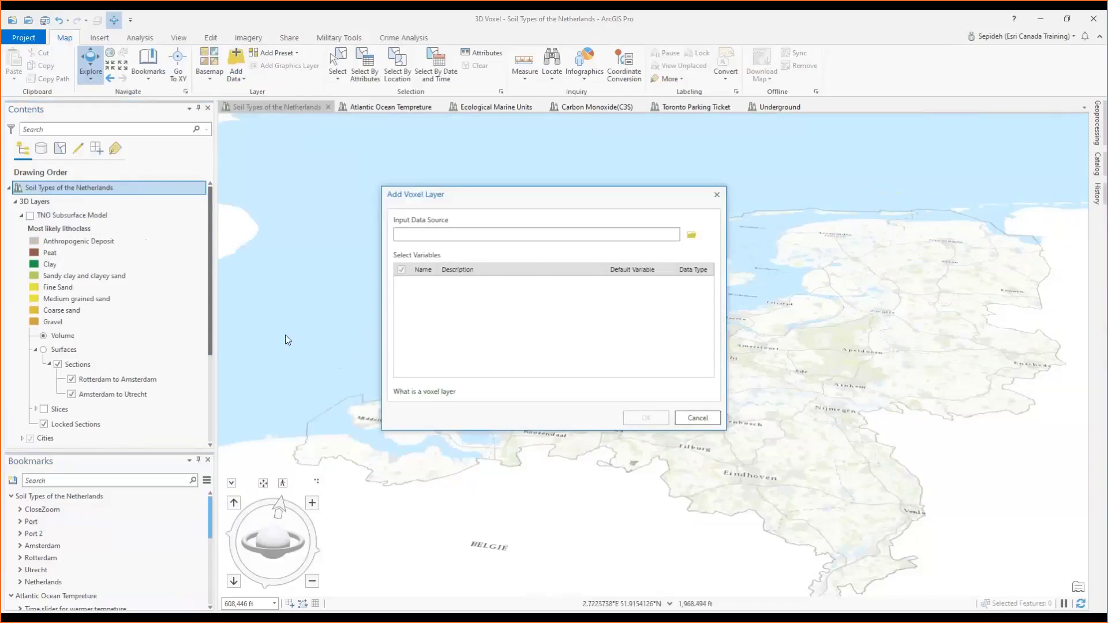
pyautogui.click(691, 236)
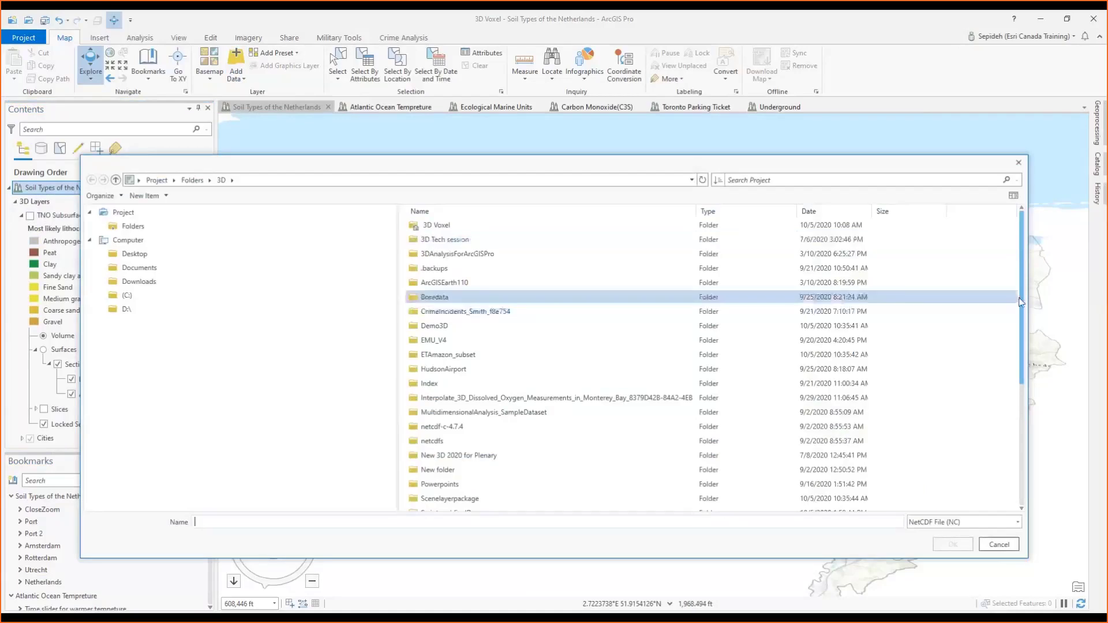
pyautogui.scroll(-1, 1022, 327)
pyautogui.moveTo(1023, 328); pyautogui.dragTo(1011, 465)
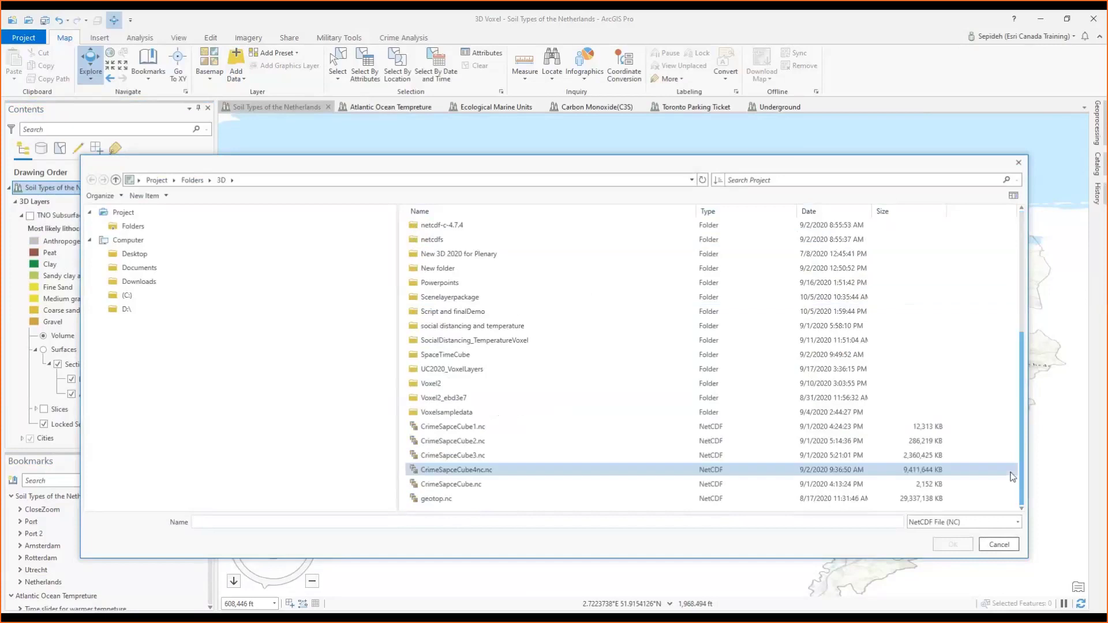
pyautogui.click(451, 501)
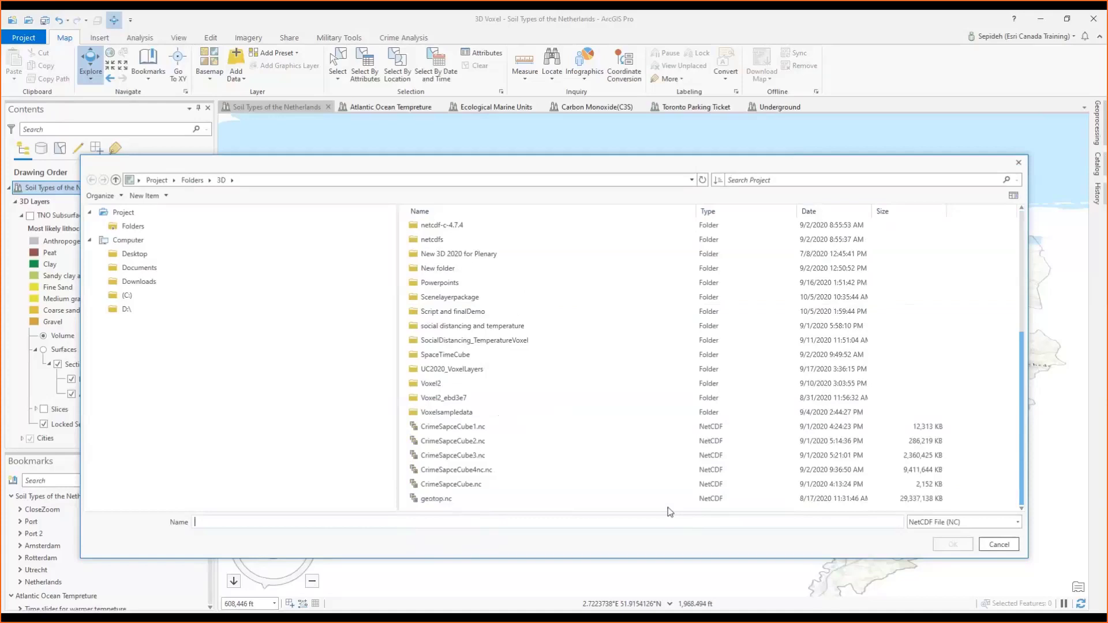
pyautogui.click(923, 501)
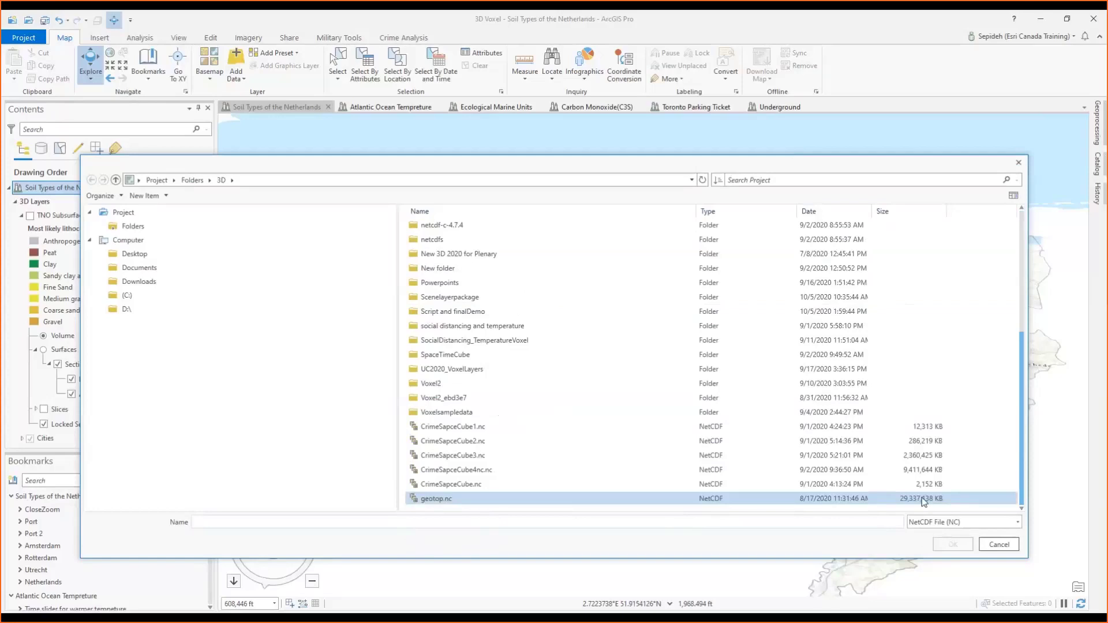
pyautogui.doubleClick(922, 497)
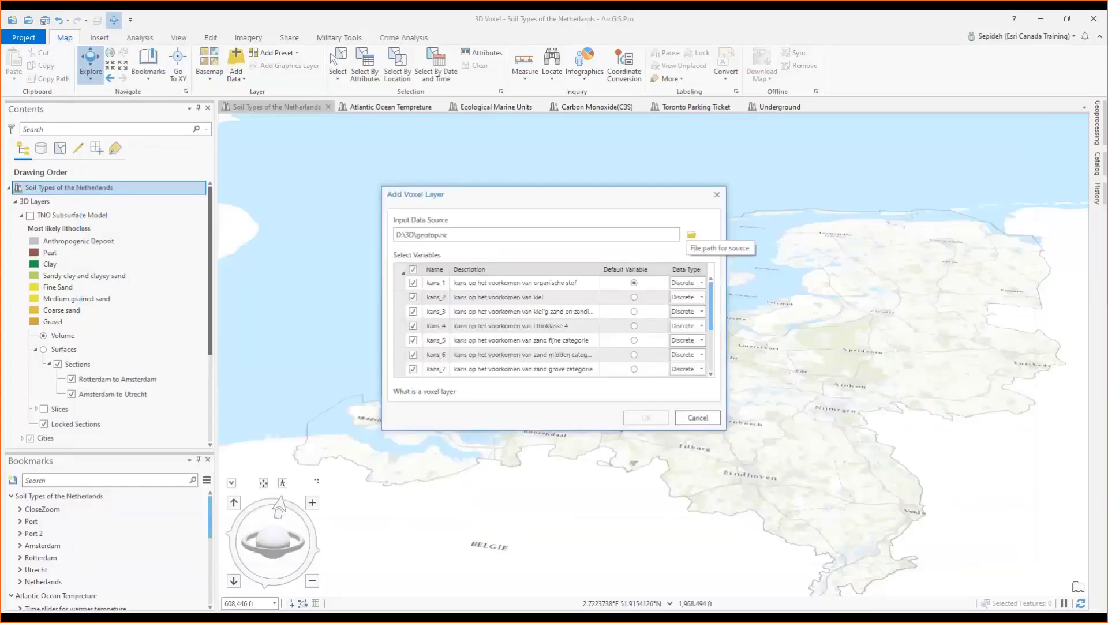
# Step: Make lithok the default variable and add the geotop voxel layer to the scene
pyautogui.scroll(-2, 714, 308)
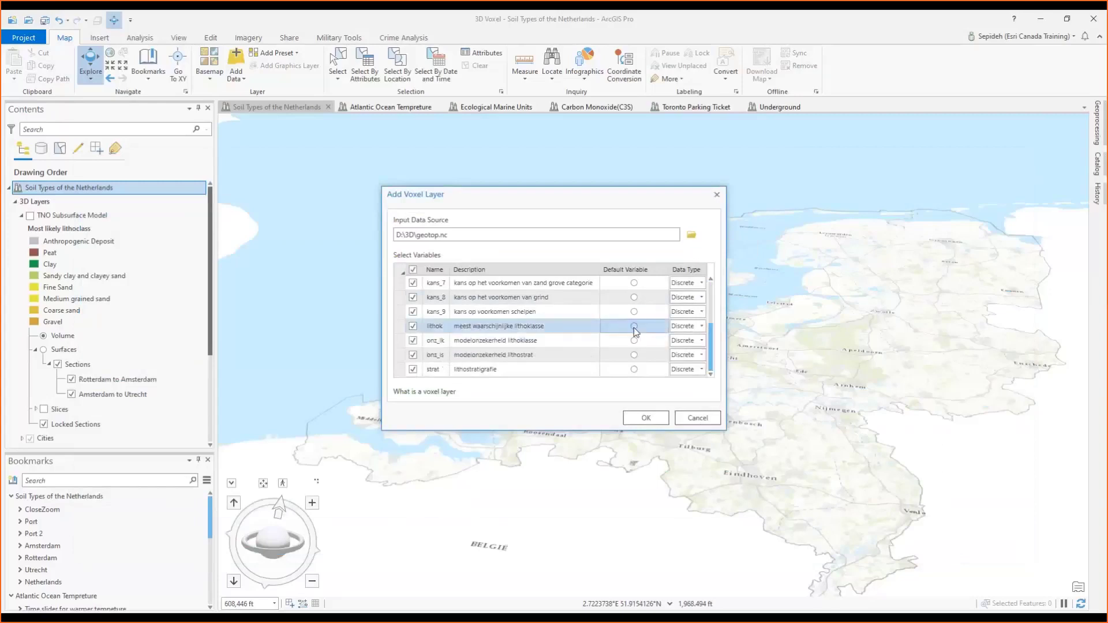
pyautogui.click(634, 326)
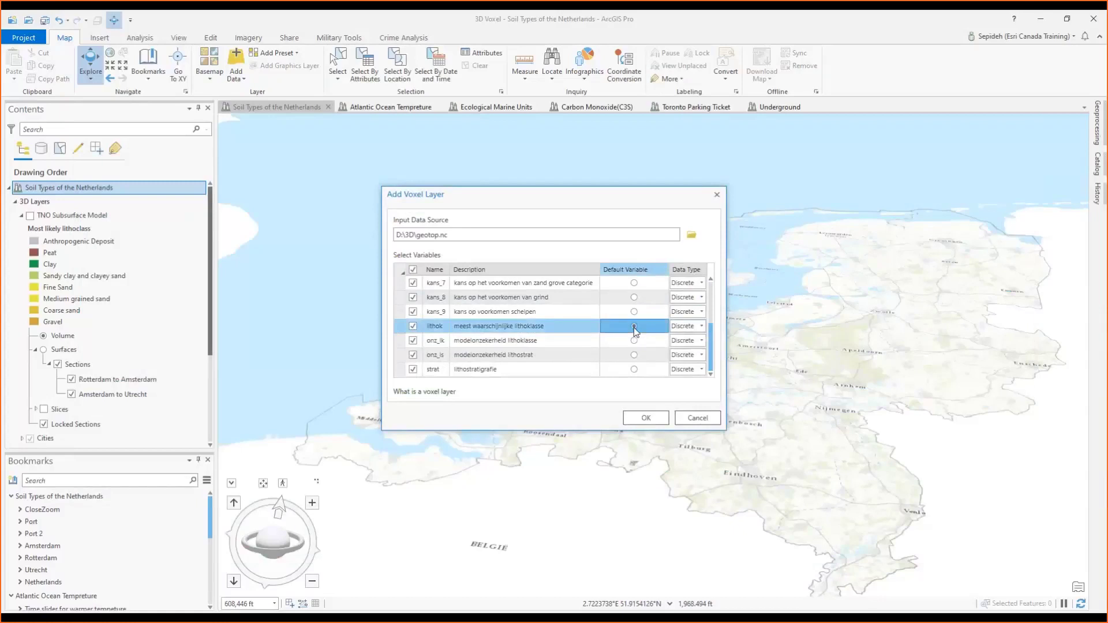
pyautogui.click(645, 418)
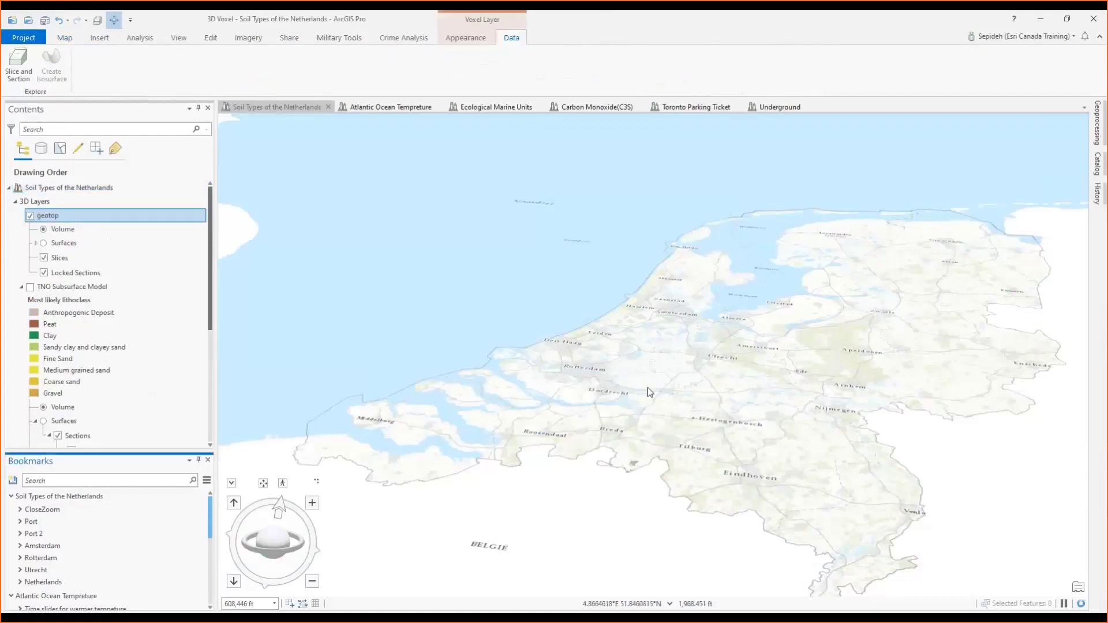
# Step: Review the variables available for display in the geotop layer's appearance settings
pyautogui.click(472, 39)
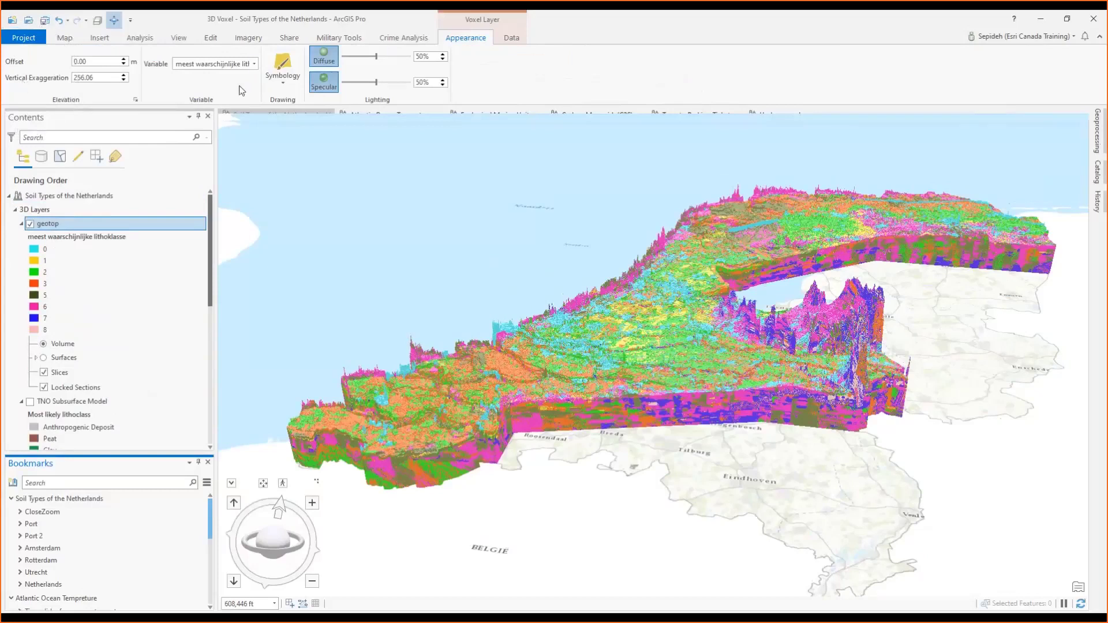
pyautogui.click(255, 62)
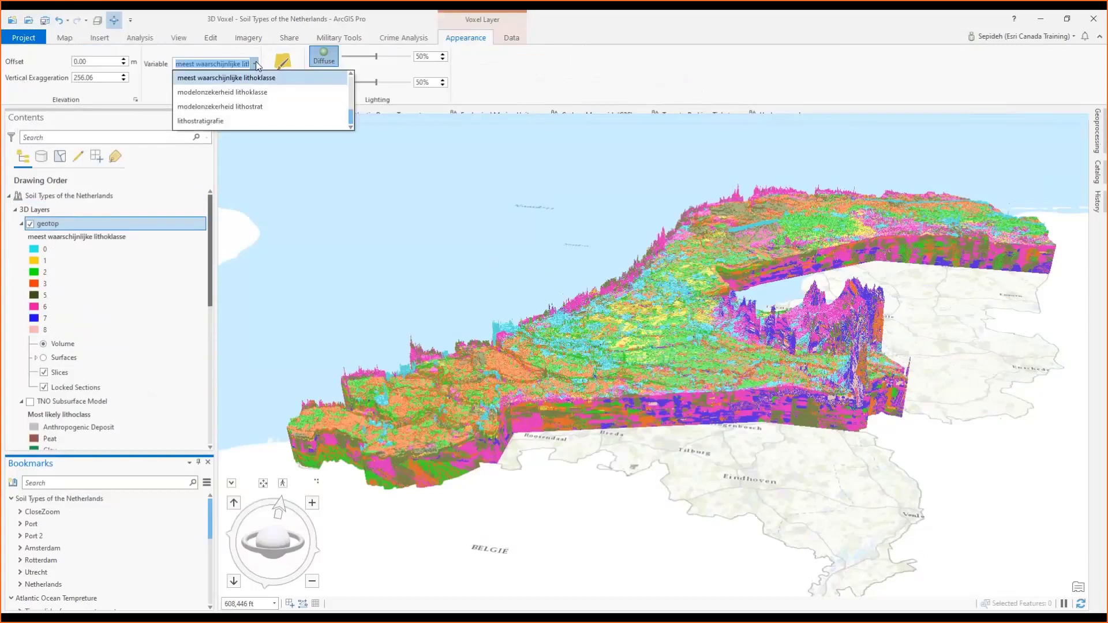
pyautogui.click(255, 62)
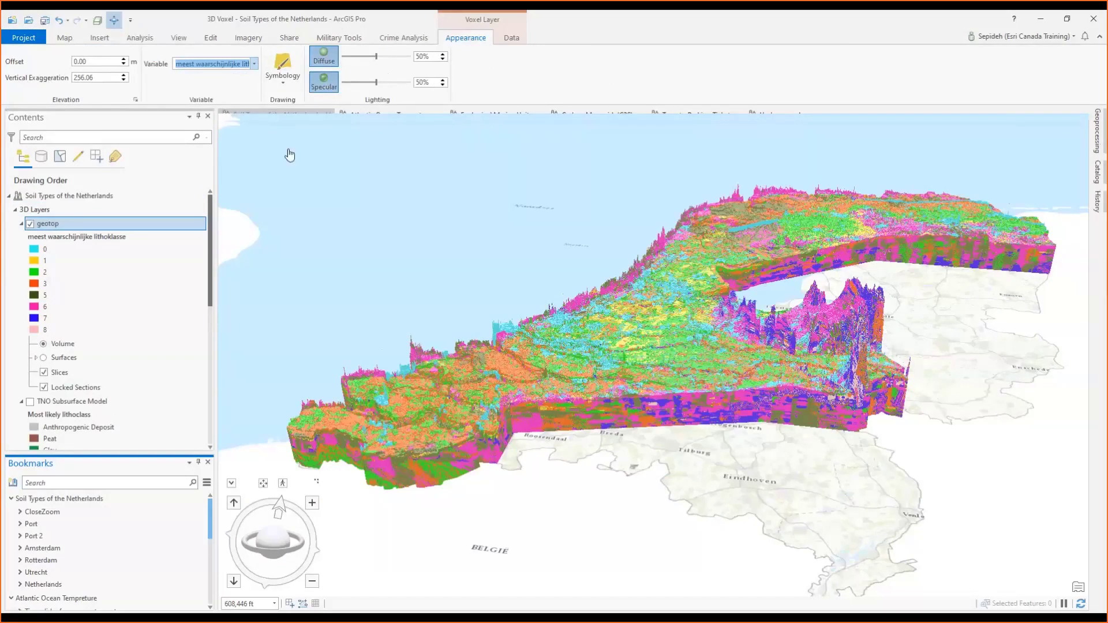
# Step: Open the geotop layer's symbology and examine its variables, color schemes, and the label and color options for value 0
pyautogui.click(284, 62)
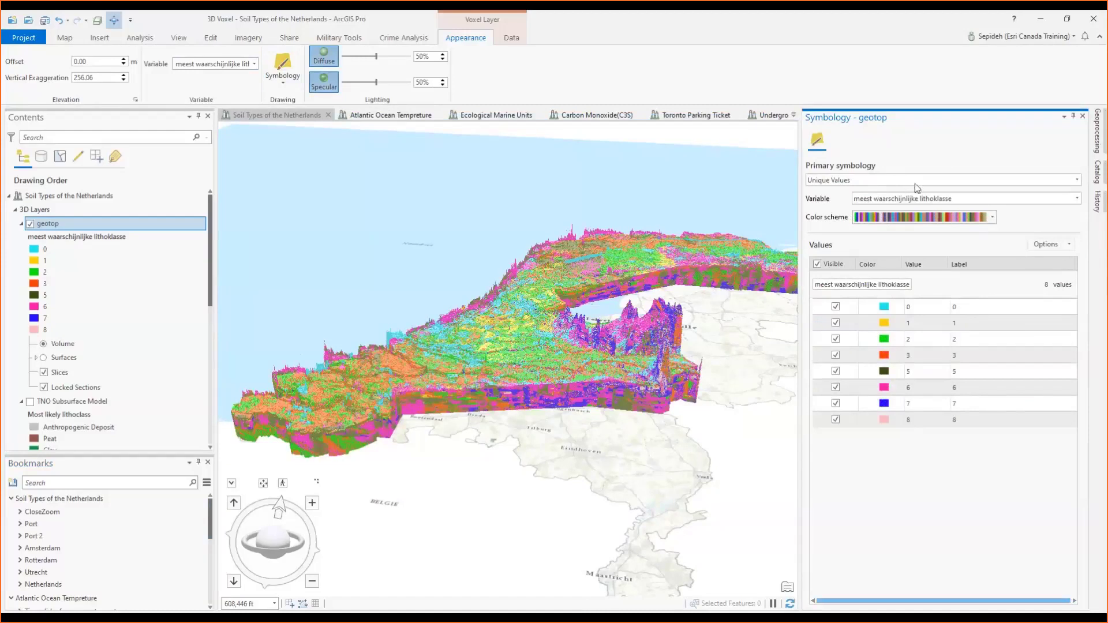
pyautogui.click(1074, 199)
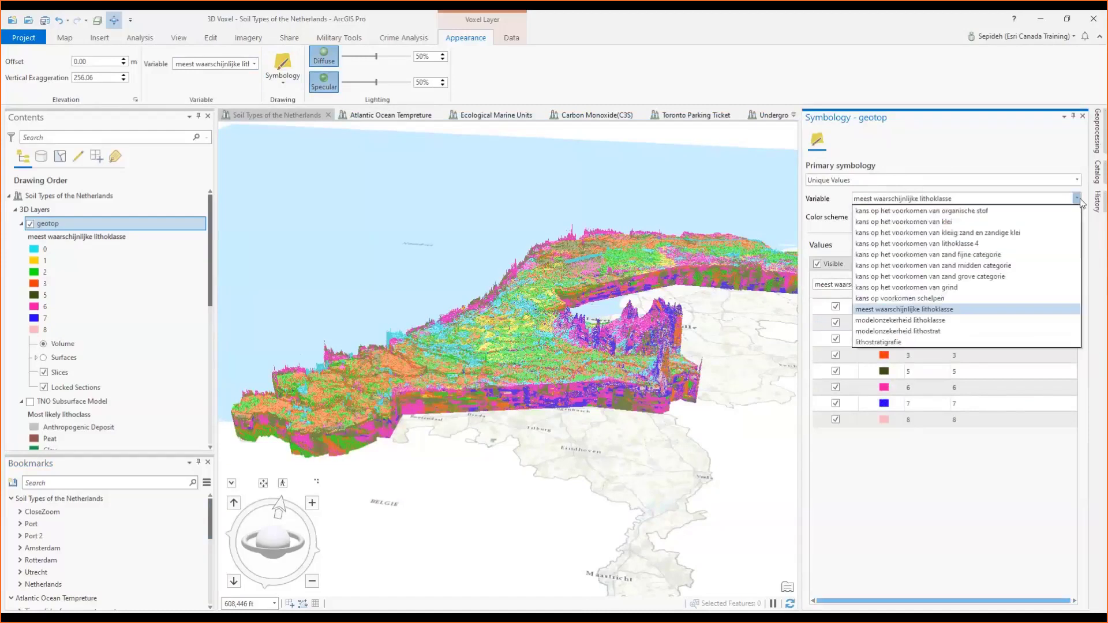
pyautogui.click(1076, 199)
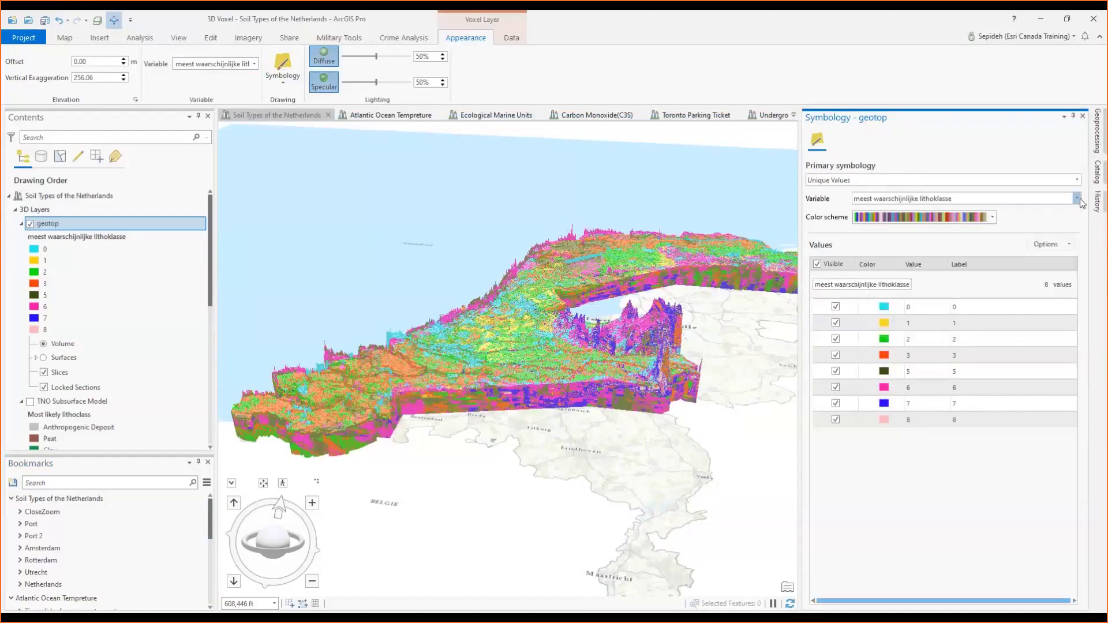
pyautogui.click(991, 218)
pyautogui.click(926, 307)
pyautogui.rightClick(930, 309)
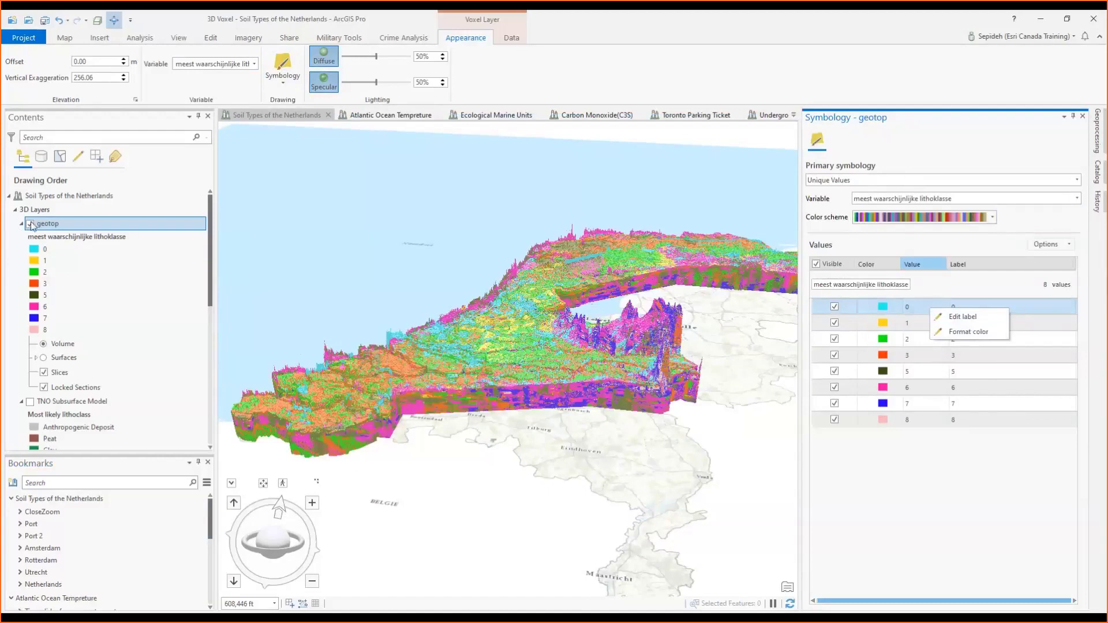
# Step: Hide and collapse the geotop layer, and make the TNO Subsurface Model layer visible
pyautogui.click(31, 224)
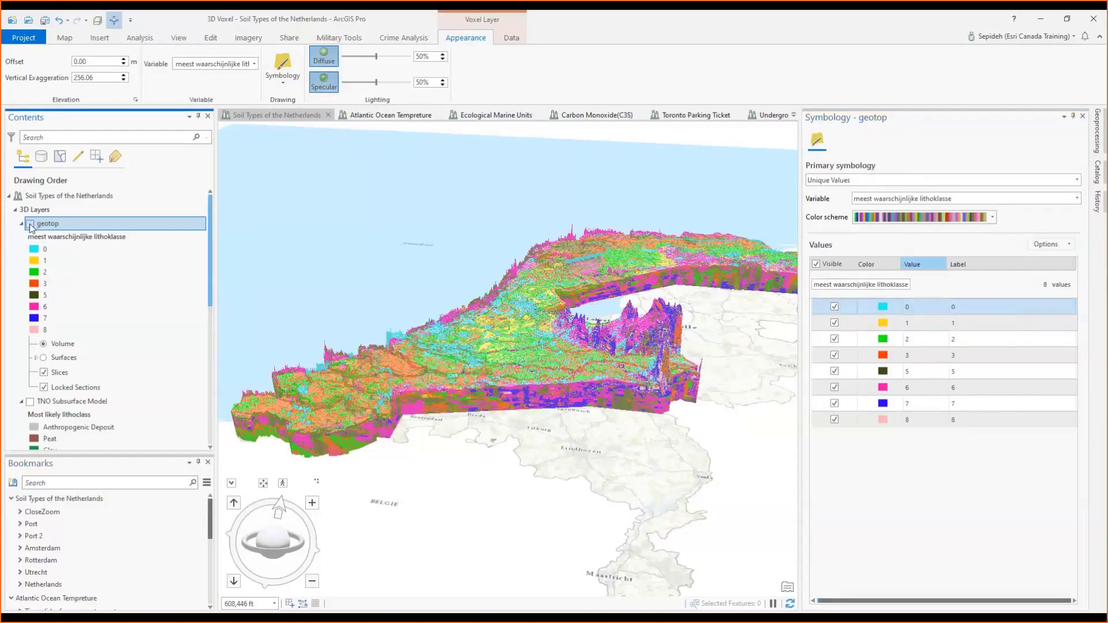
pyautogui.click(22, 225)
pyautogui.click(31, 238)
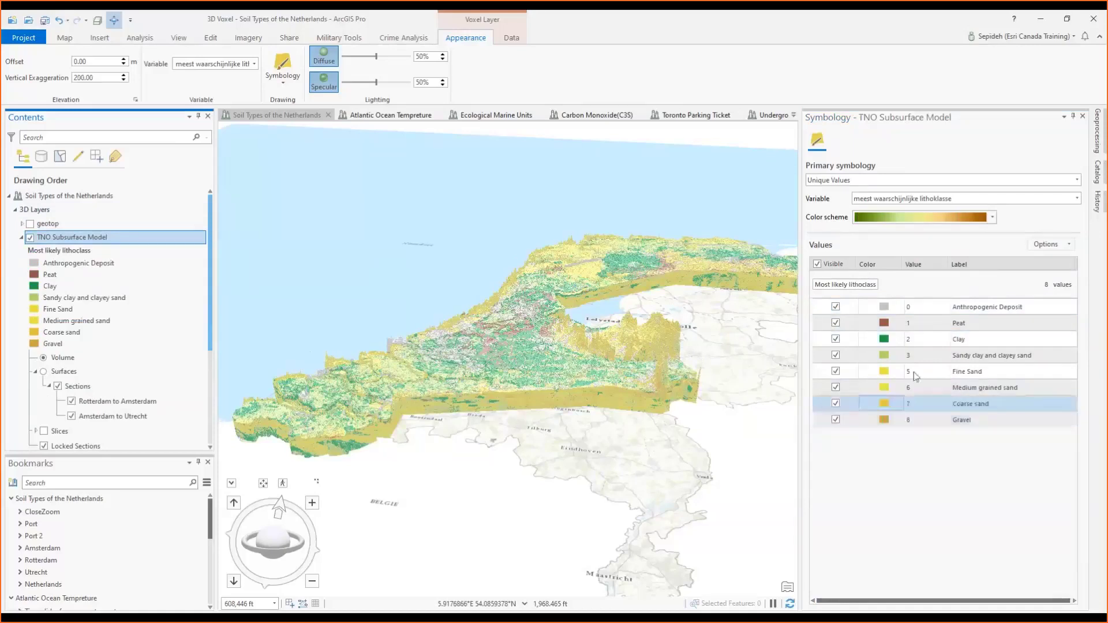
# Step: Inspect the attributes of a peat voxel at the Peat bookmark, and return to the Netherlands bookmark
pyautogui.click(172, 513)
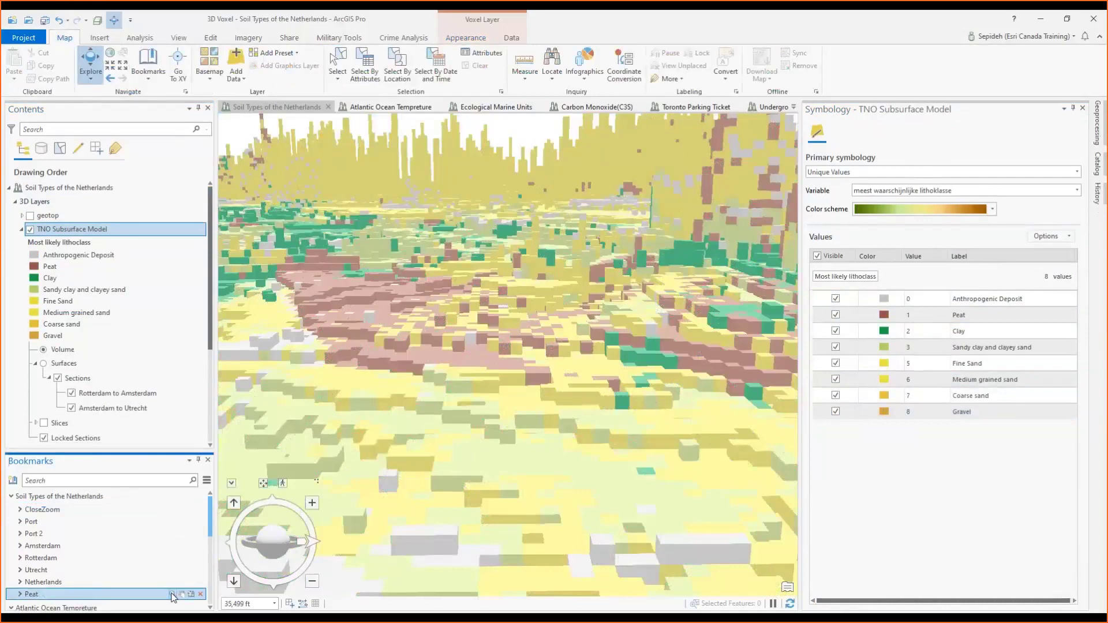
pyautogui.click(369, 295)
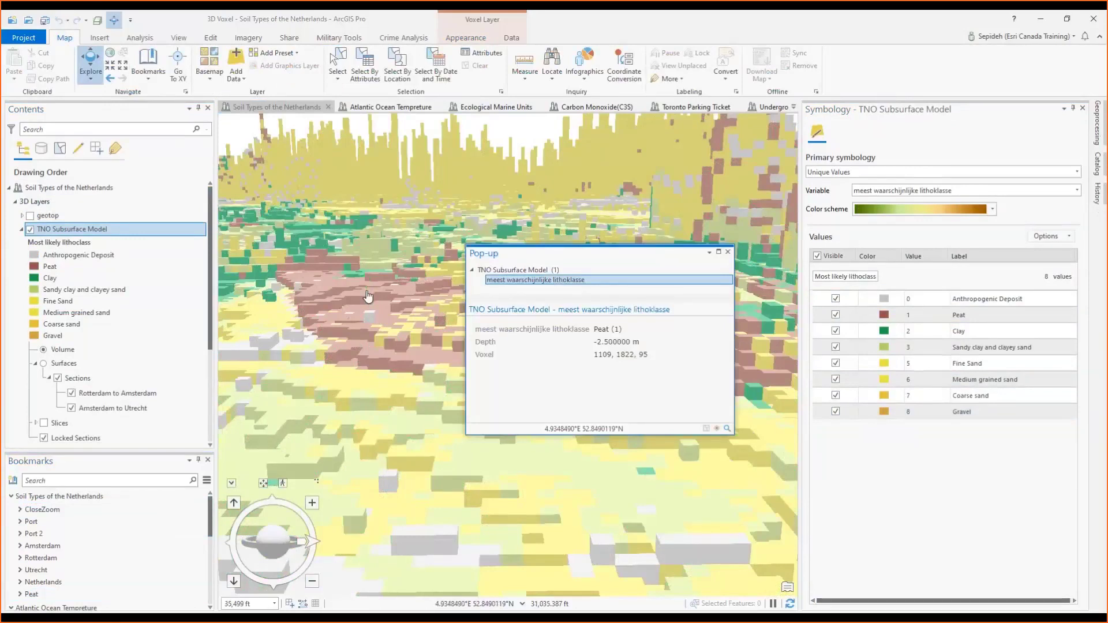
pyautogui.click(728, 252)
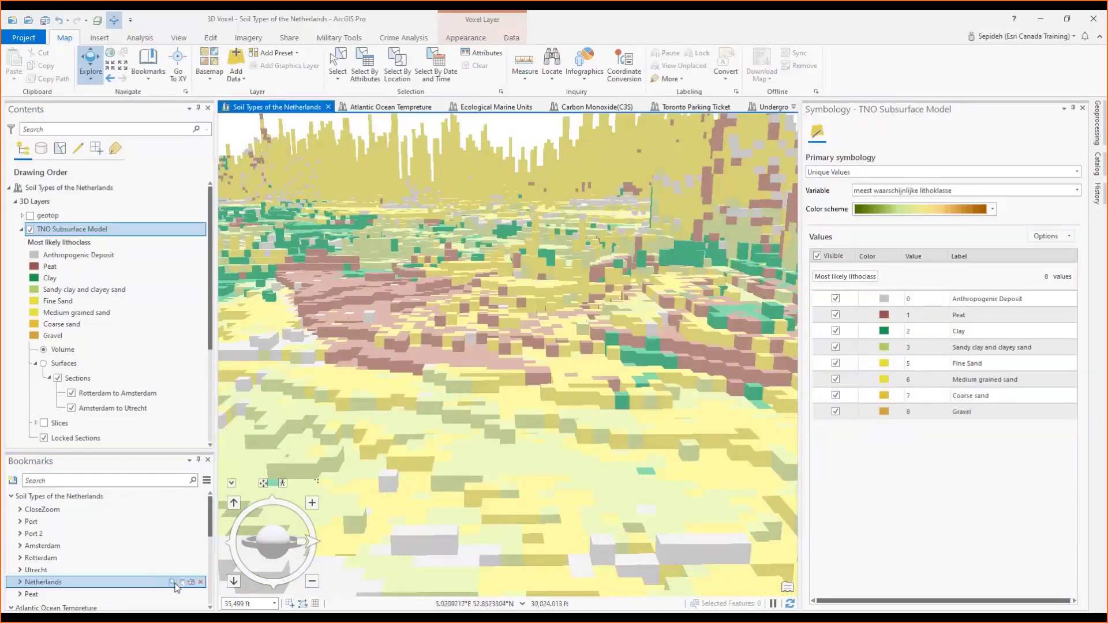
pyautogui.click(173, 583)
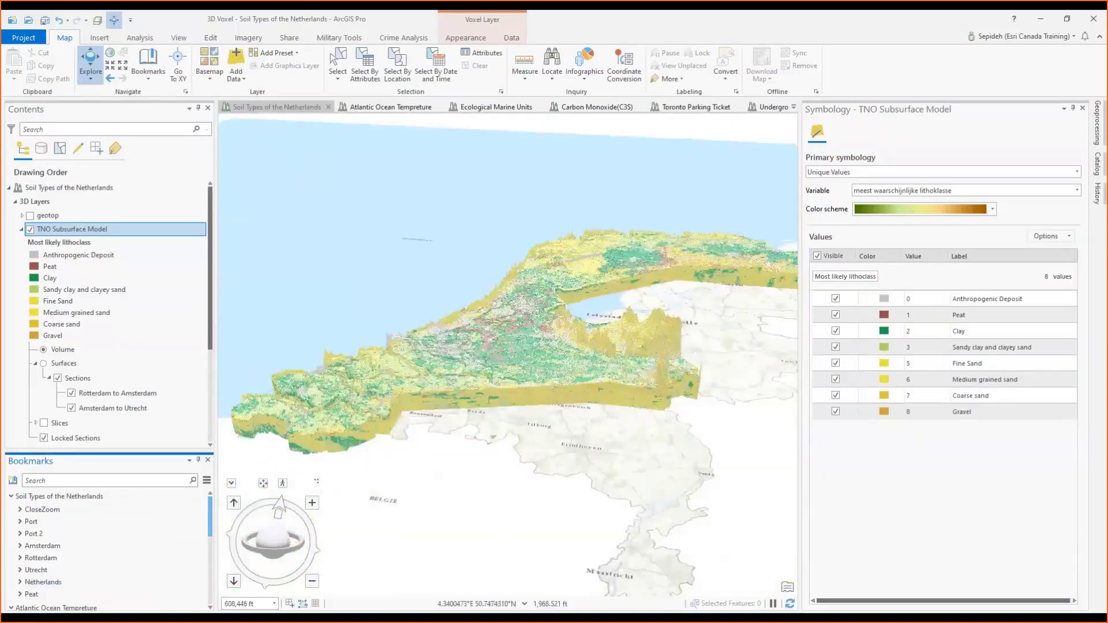
# Step: Show only the Peat class of the TNO Subsurface Model and view it at the Port 2 bookmark
pyautogui.click(818, 257)
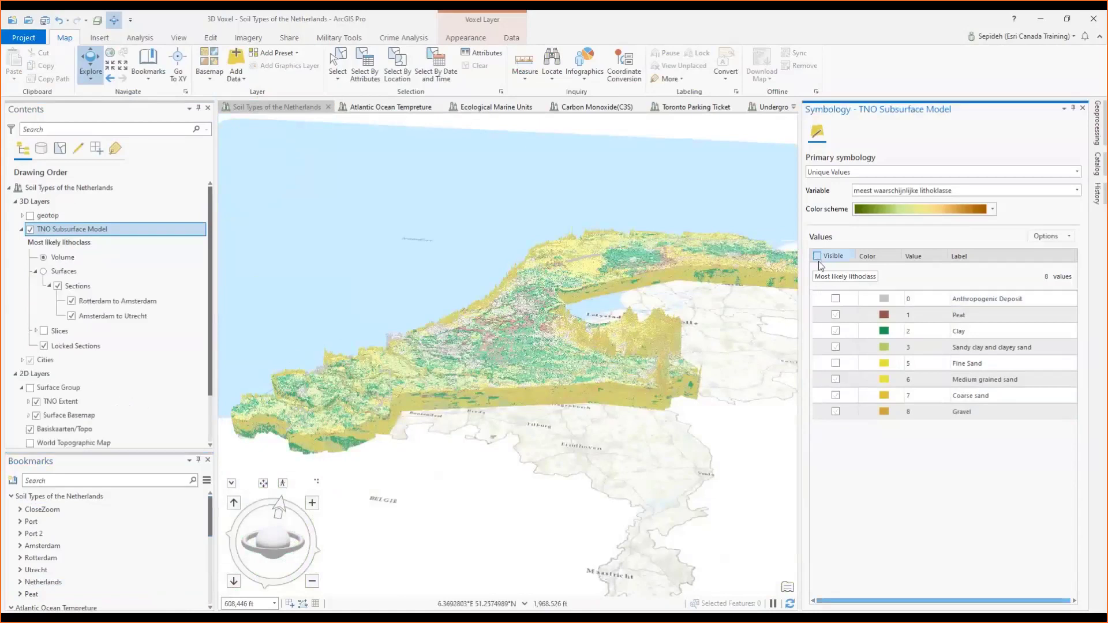
pyautogui.click(834, 315)
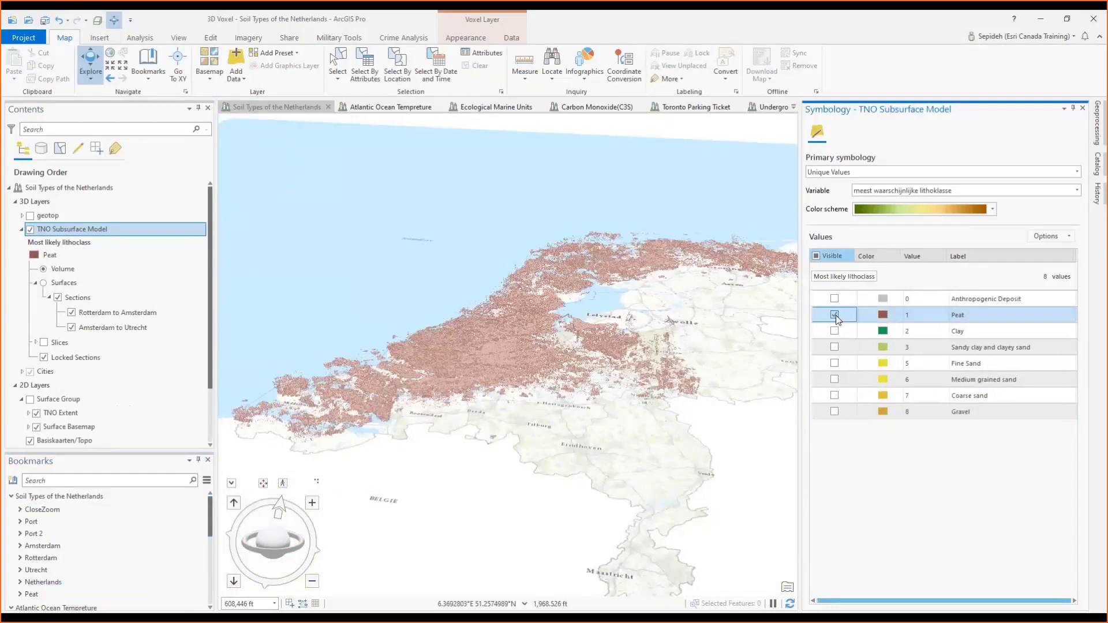
pyautogui.moveTo(177, 524)
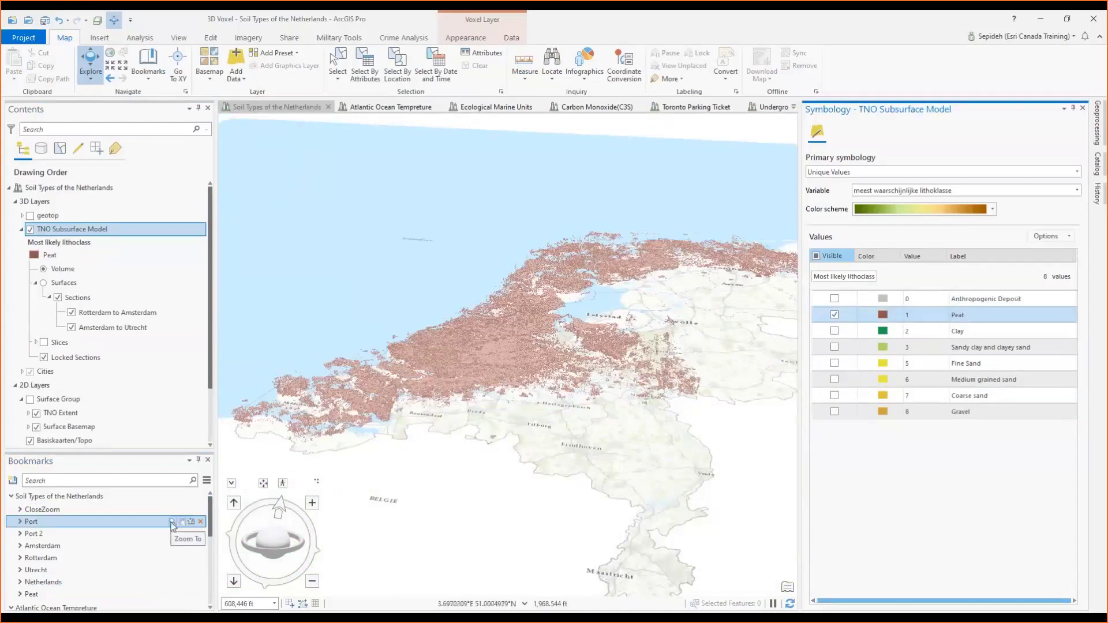
pyautogui.click(174, 533)
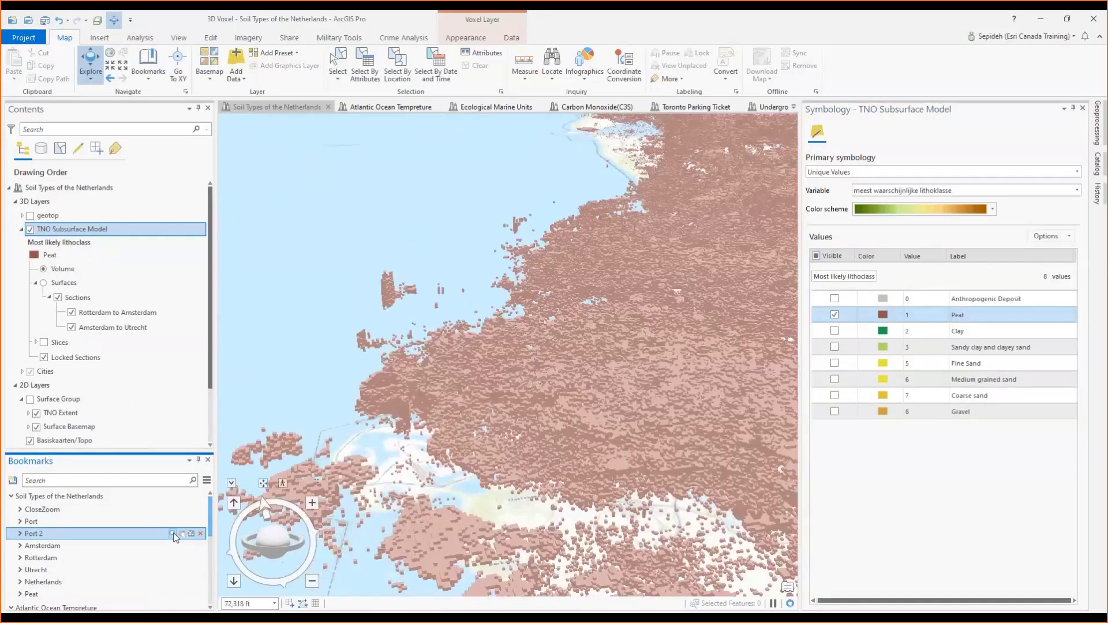
# Step: Show all lithoclasses of the TNO Subsurface Model and view it at the Netherlands bookmark
pyautogui.click(816, 255)
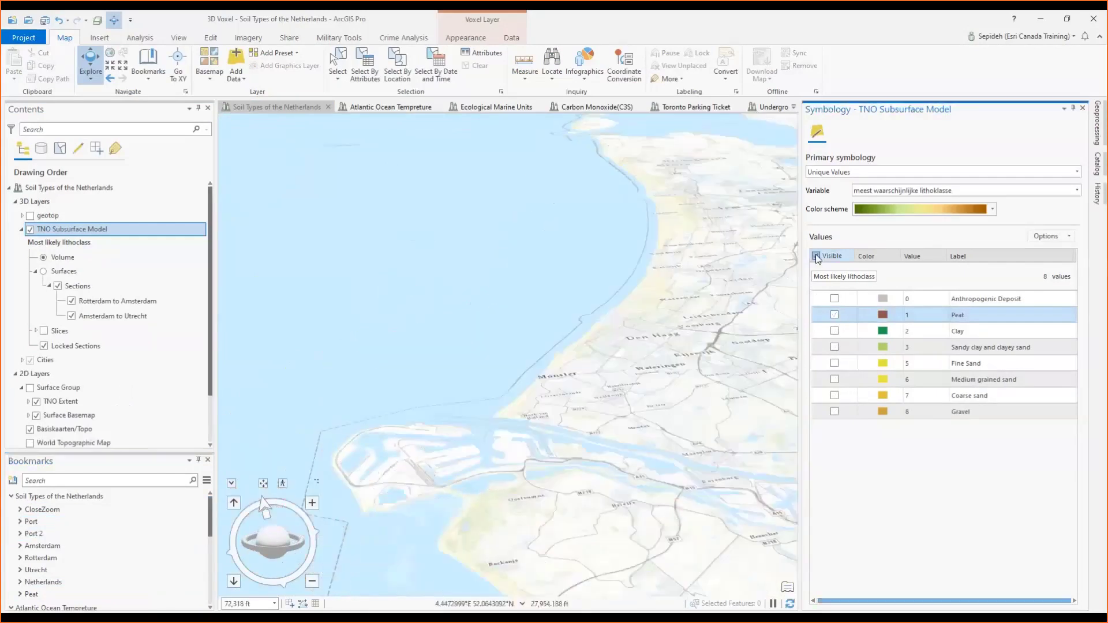
pyautogui.click(816, 255)
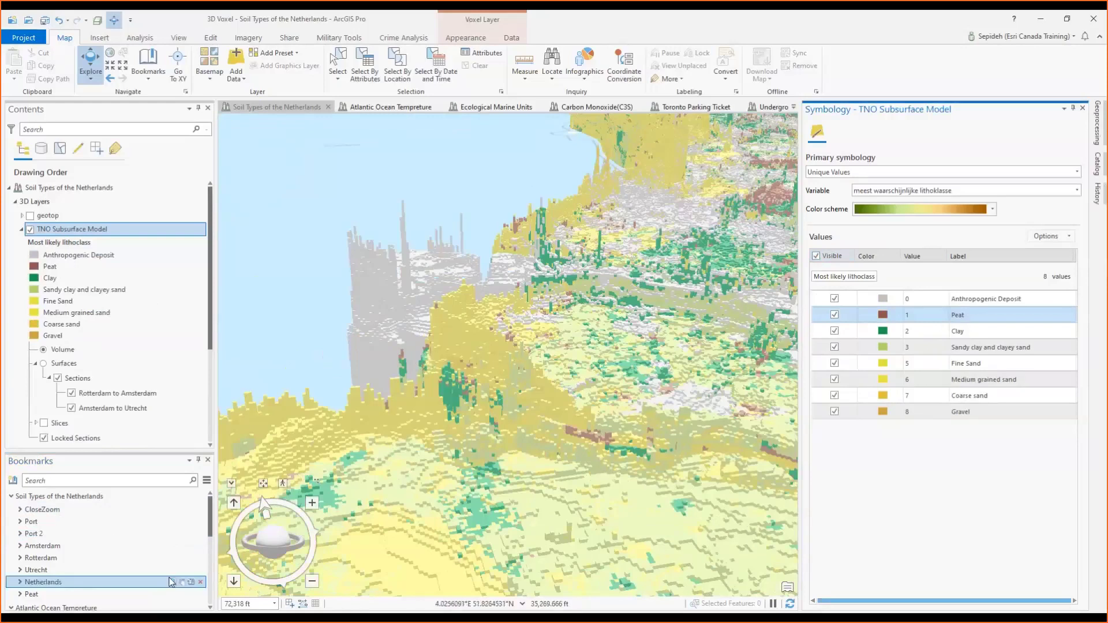
pyautogui.click(173, 582)
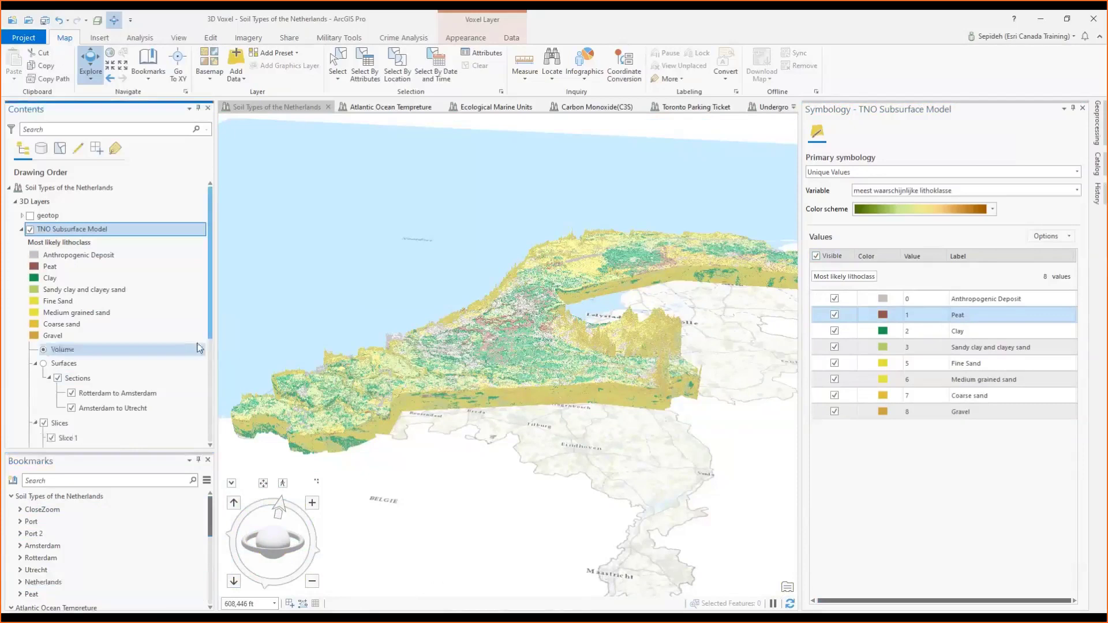
# Step: Open Slice 1 of the TNO Subsurface Model for editing and sweep its position through the volume and back to 313.0
pyautogui.moveTo(209, 327); pyautogui.dragTo(211, 407)
pyautogui.click(68, 293)
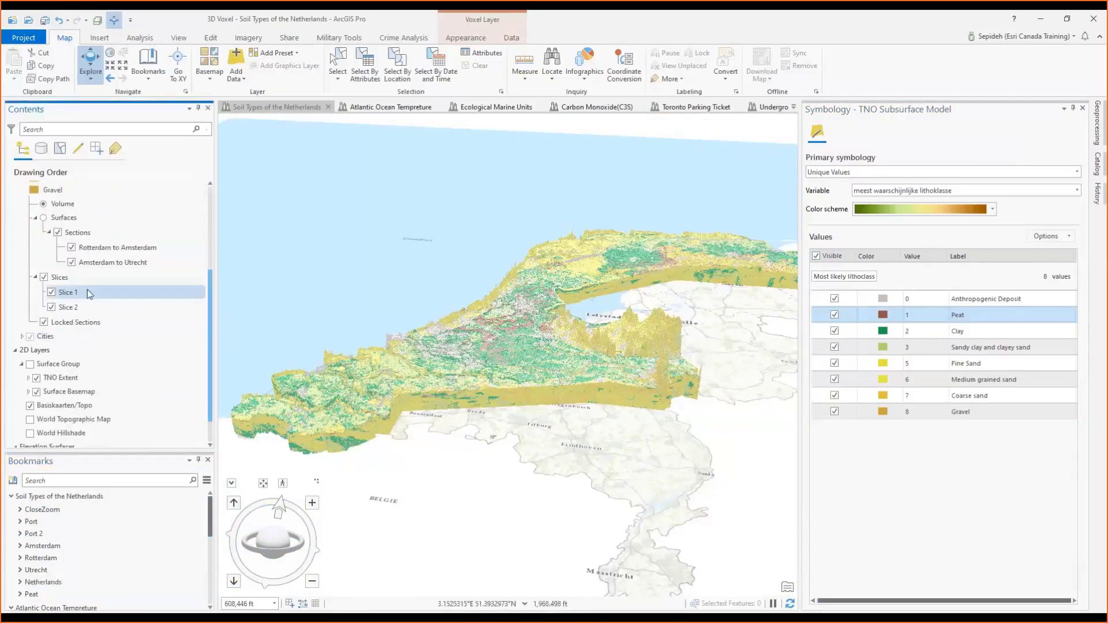
pyautogui.click(70, 295)
pyautogui.rightClick(68, 296)
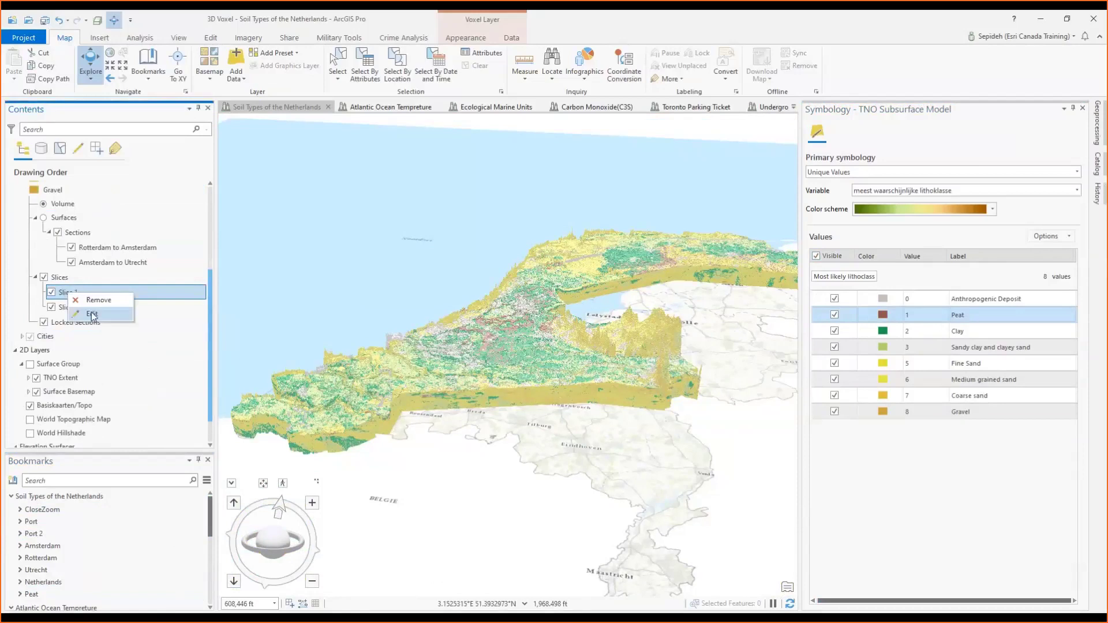
pyautogui.click(93, 314)
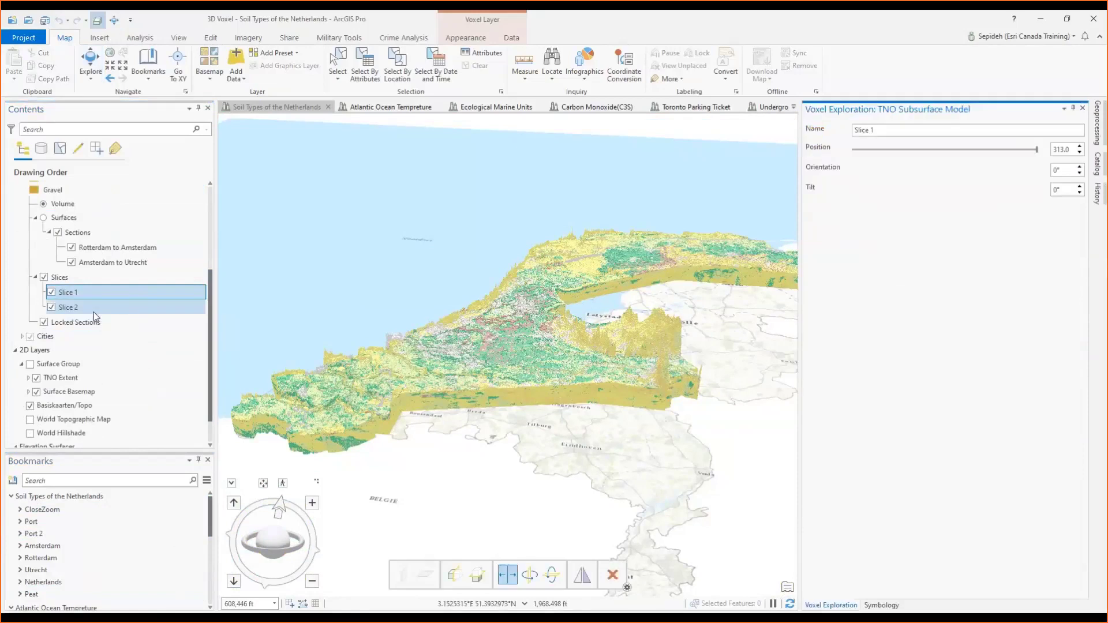
pyautogui.moveTo(1037, 149)
pyautogui.mouseDown()
pyautogui.moveTo(867, 149)
pyautogui.moveTo(1045, 156)
pyautogui.mouseUp()
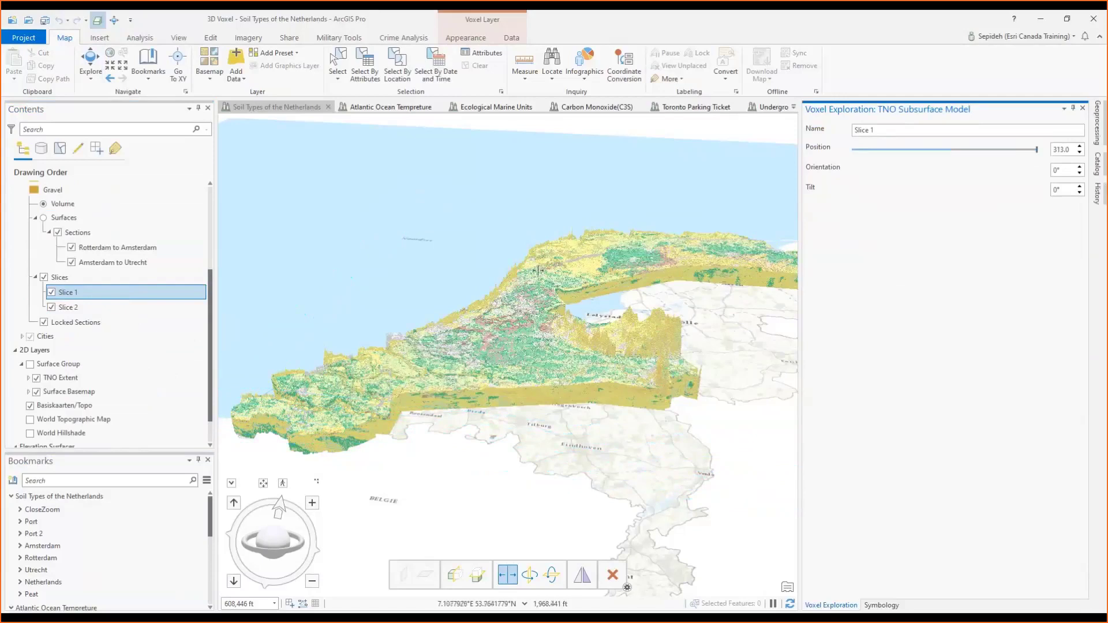
# Step: Move Slice 2 to position 1665.4 to cut the volume, inspect the cut, and return the slice to the maximum end of its range
pyautogui.click(57, 308)
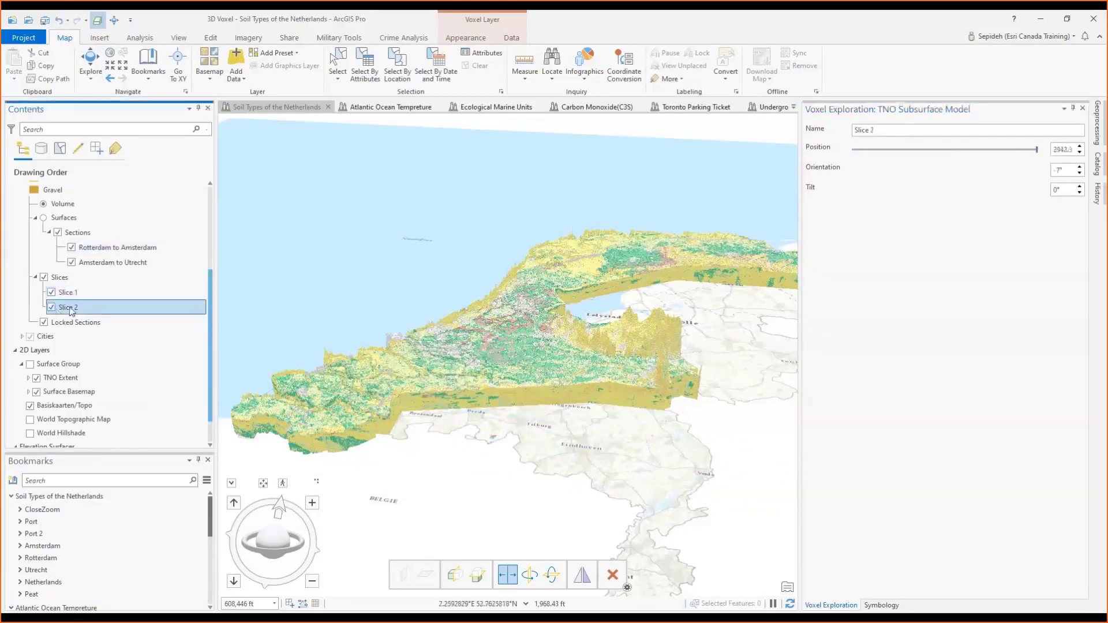
pyautogui.rightClick(70, 309)
pyautogui.click(95, 327)
pyautogui.moveTo(1036, 150); pyautogui.dragTo(957, 151)
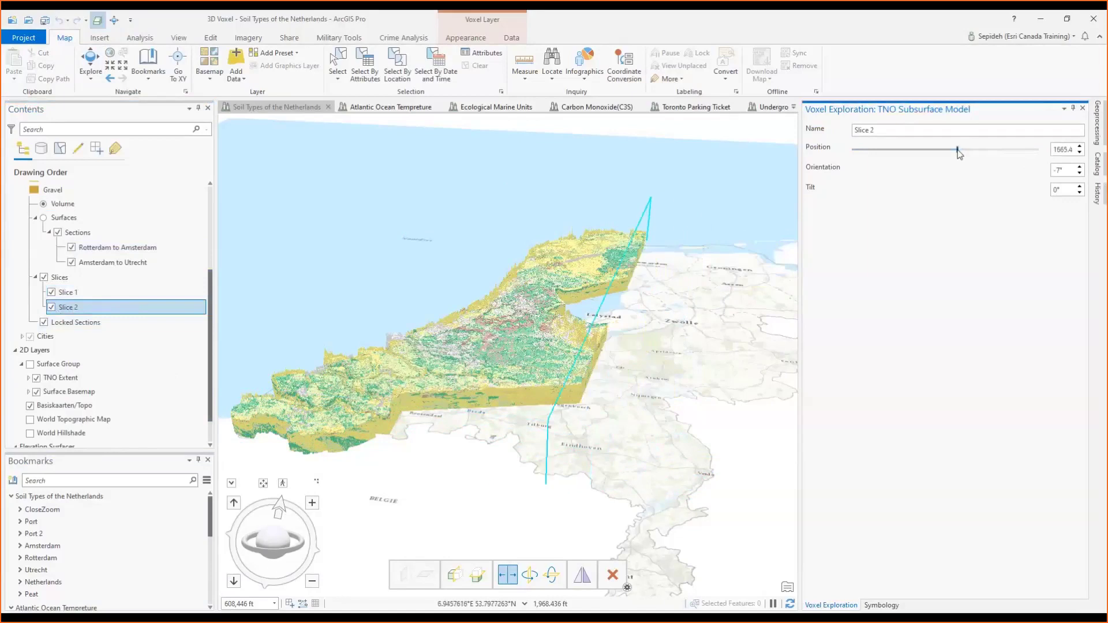
pyautogui.moveTo(281, 560); pyautogui.dragTo(260, 545)
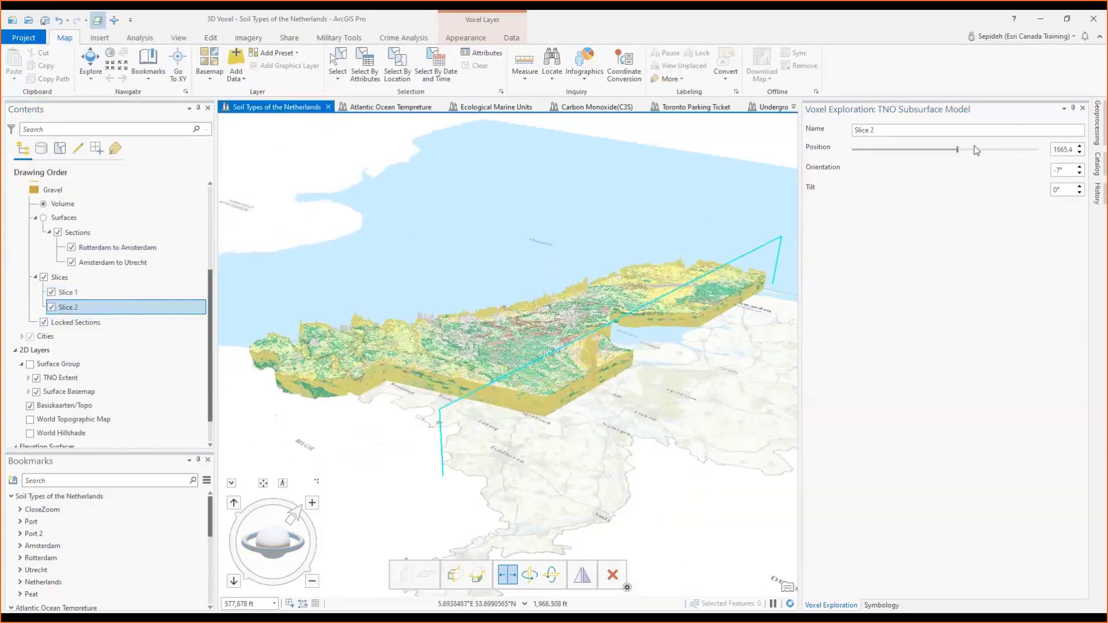
pyautogui.moveTo(959, 151); pyautogui.dragTo(1044, 154)
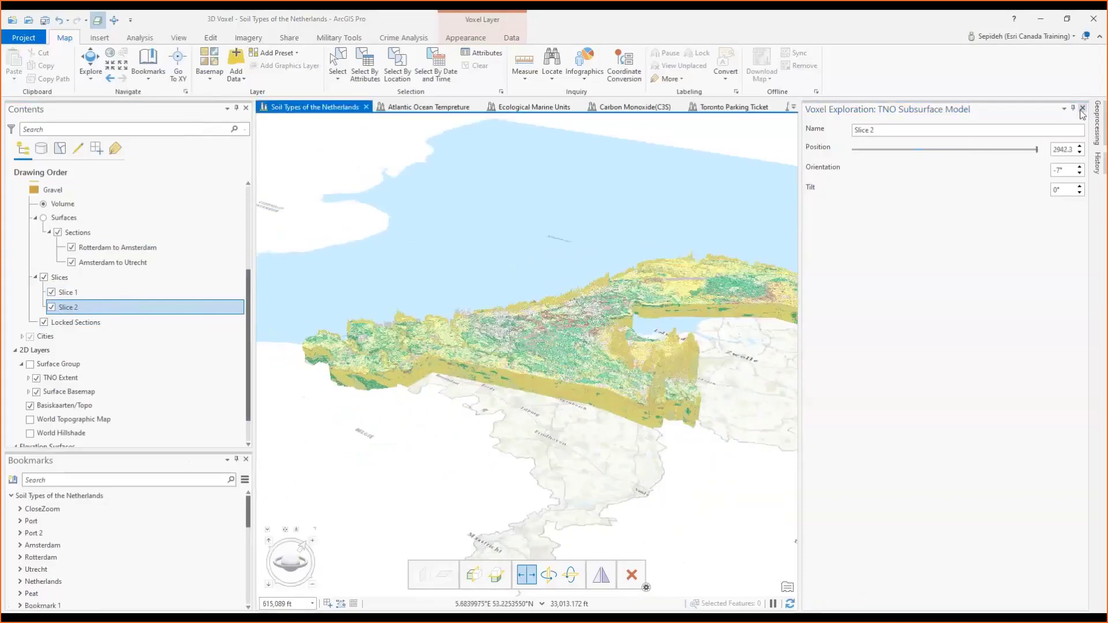
pyautogui.click(1074, 109)
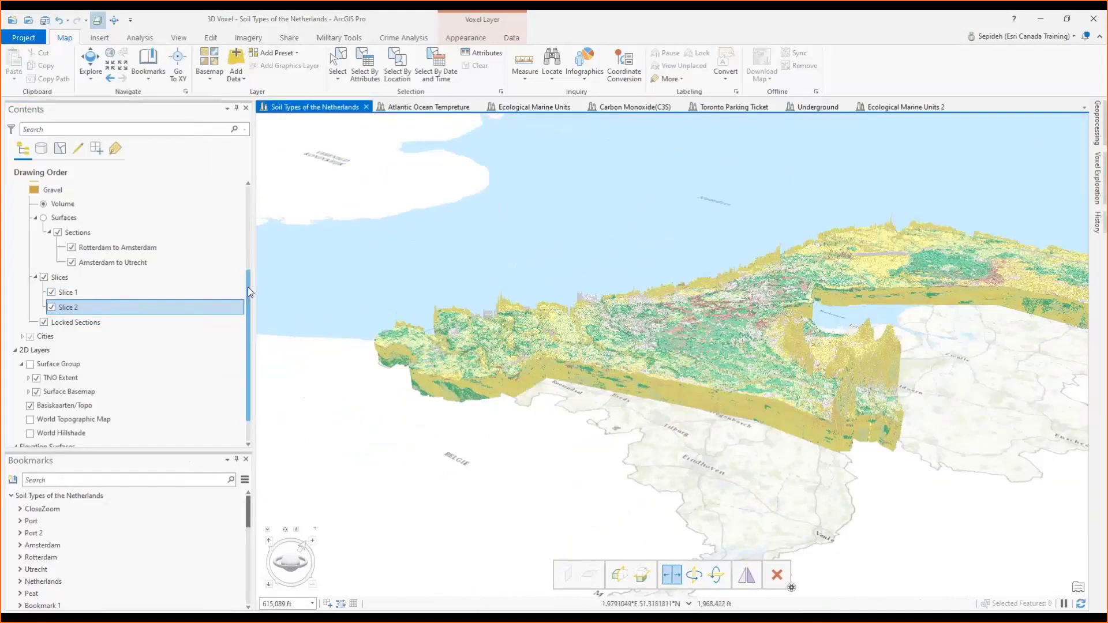
# Step: Start saving the TNO Subsurface Model as a layer file, select the existing TNO Subsurface Model.lyrx, and cancel without saving
pyautogui.moveTo(247, 286); pyautogui.dragTo(257, 198)
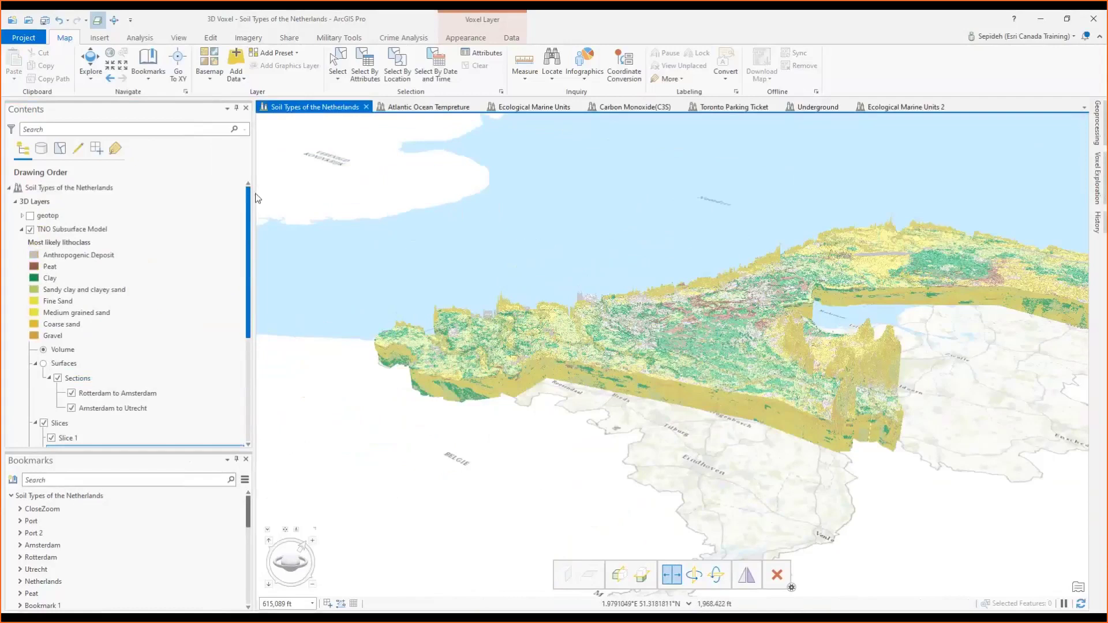
pyautogui.click(99, 231)
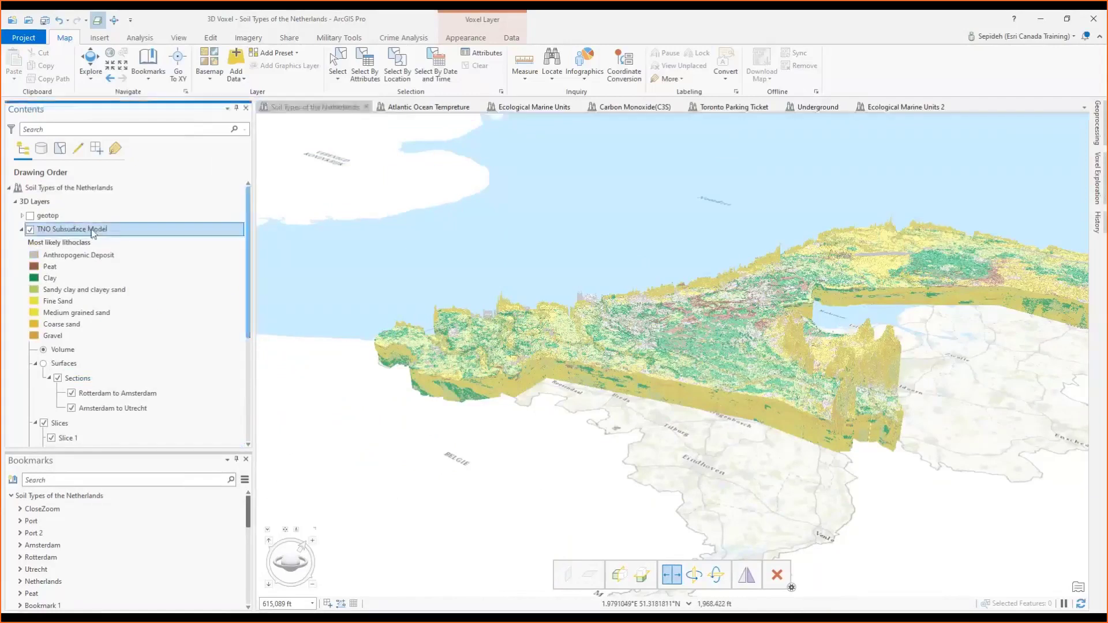
pyautogui.rightClick(92, 232)
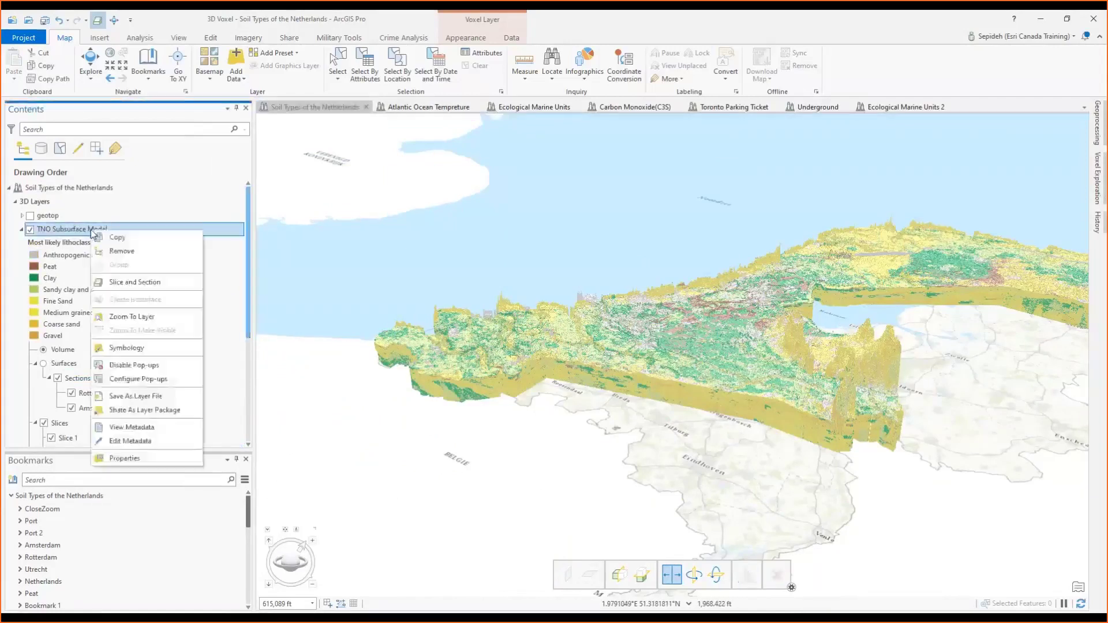
pyautogui.click(139, 397)
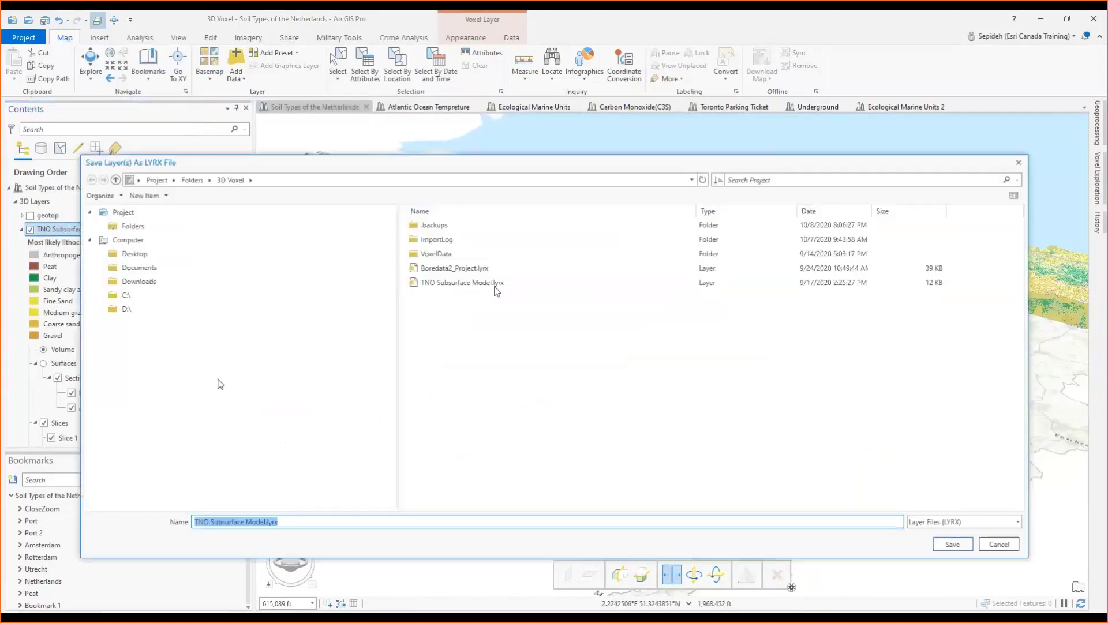
pyautogui.click(490, 285)
pyautogui.press('ctrl')
pyautogui.press('ctrl')
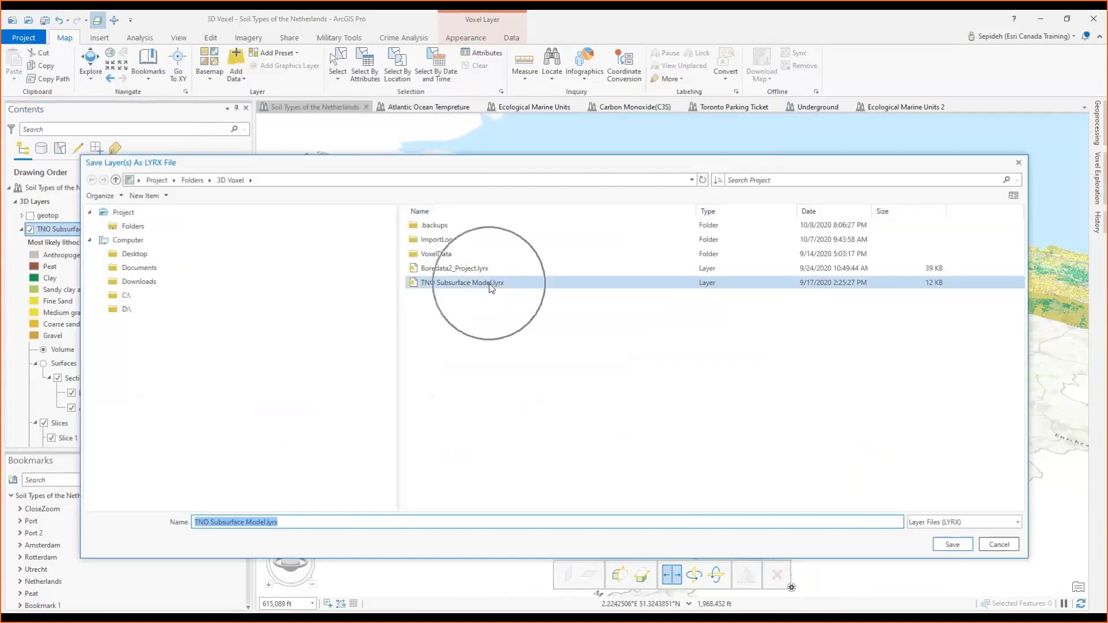
pyautogui.click(997, 546)
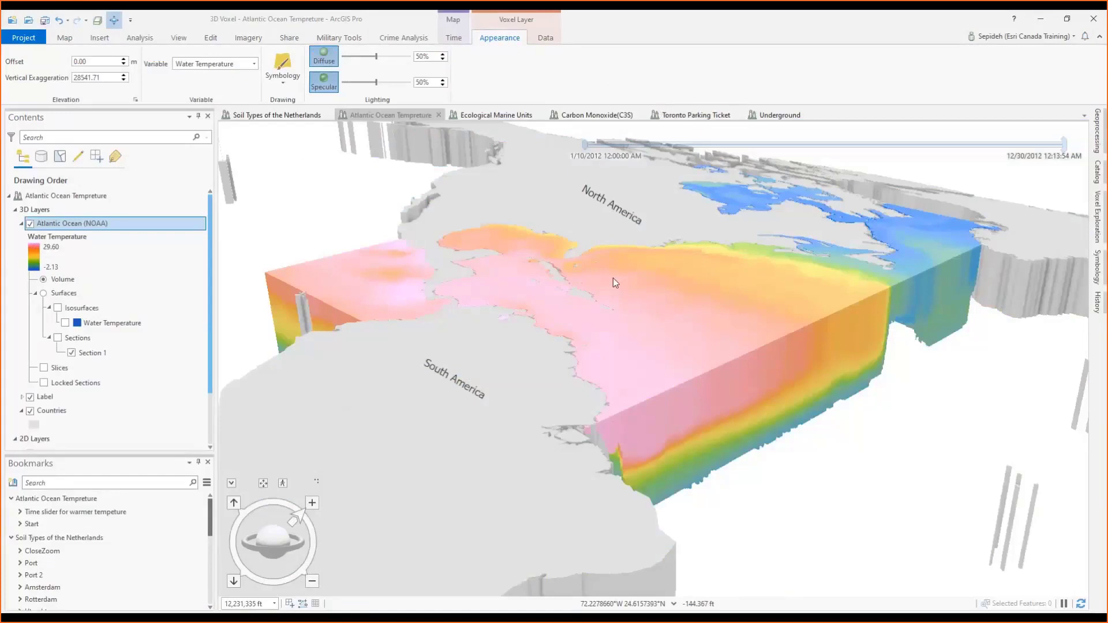
# Step: Inspect the attributes of a water temperature voxel on the ocean surface in the Atlantic Ocean Tempreture scene
pyautogui.click(688, 322)
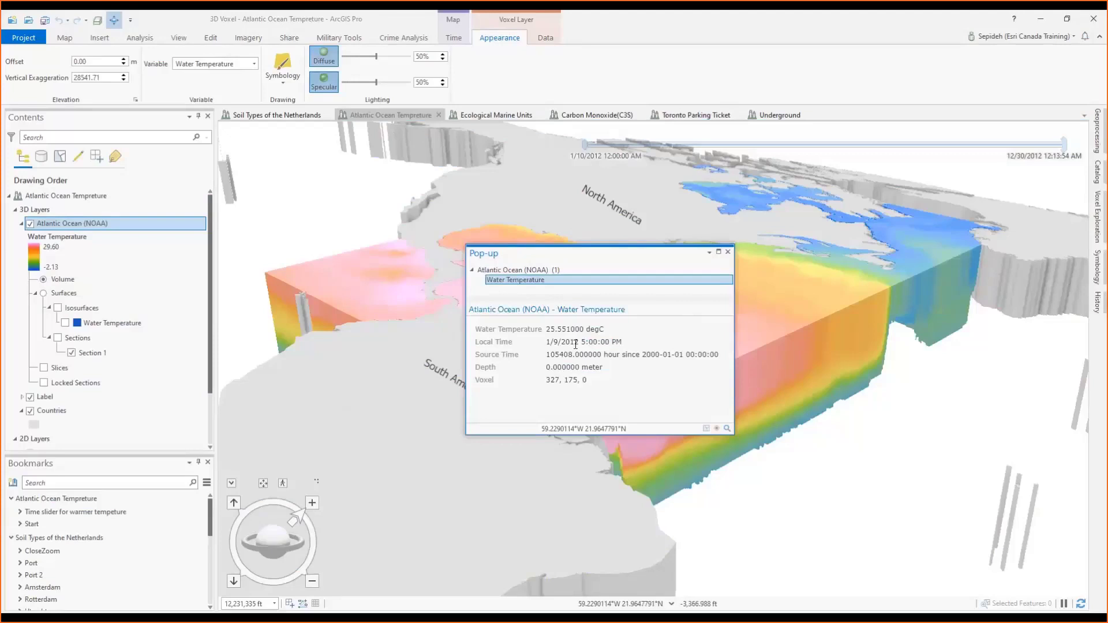
pyautogui.click(728, 251)
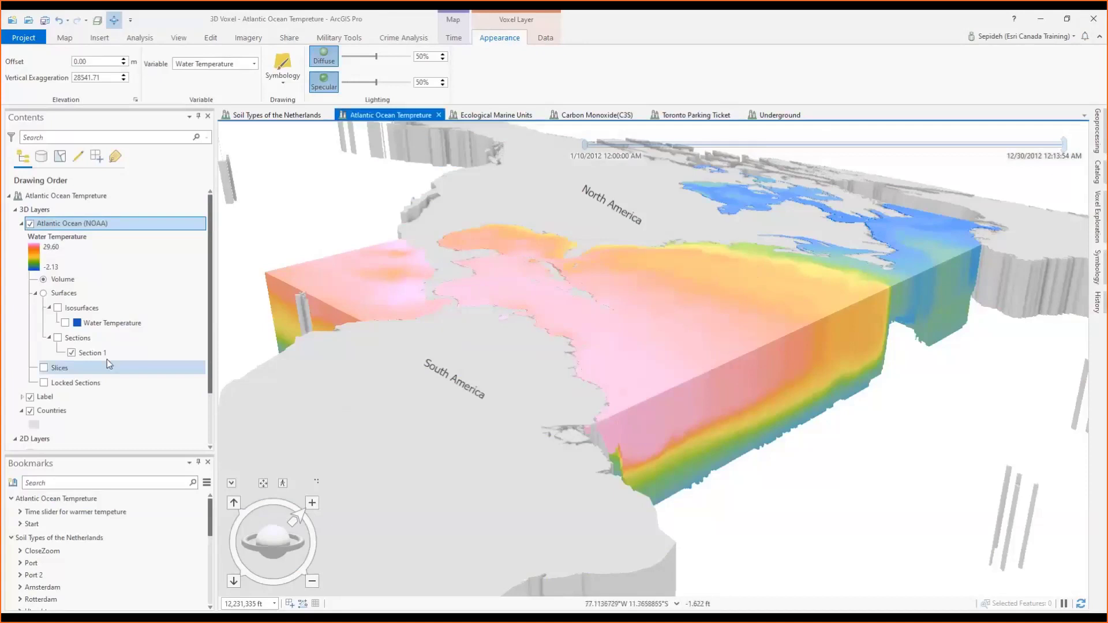
# Step: Hide the Atlantic Ocean (NOAA) layer, examine the Countries layer's custom extrusion expression, and show the ocean layer again
pyautogui.click(29, 223)
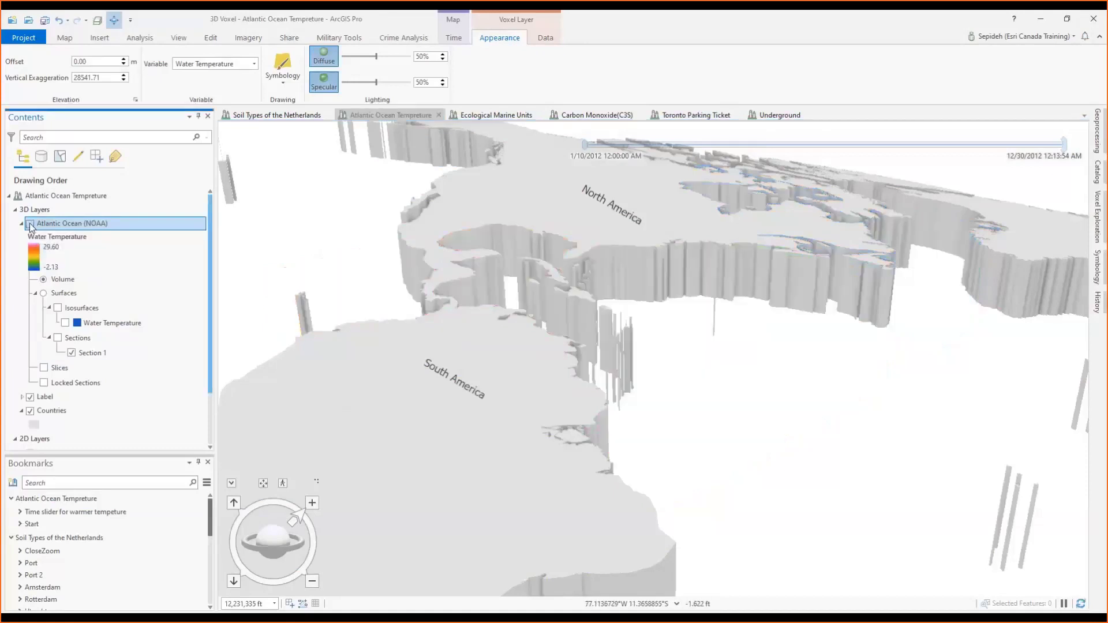
pyautogui.click(52, 409)
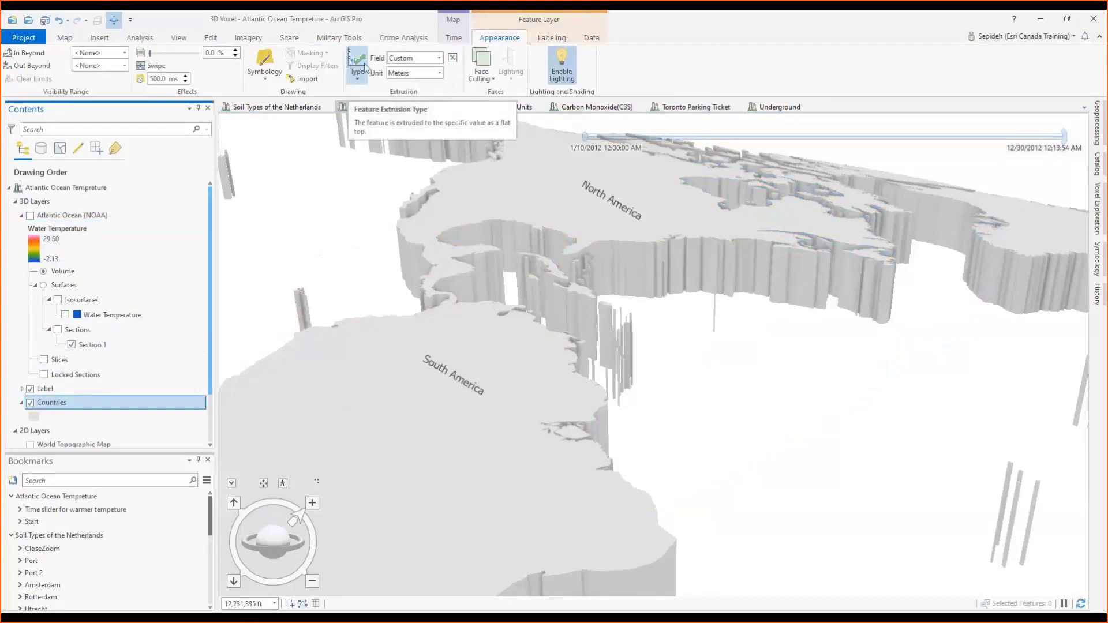
pyautogui.click(453, 59)
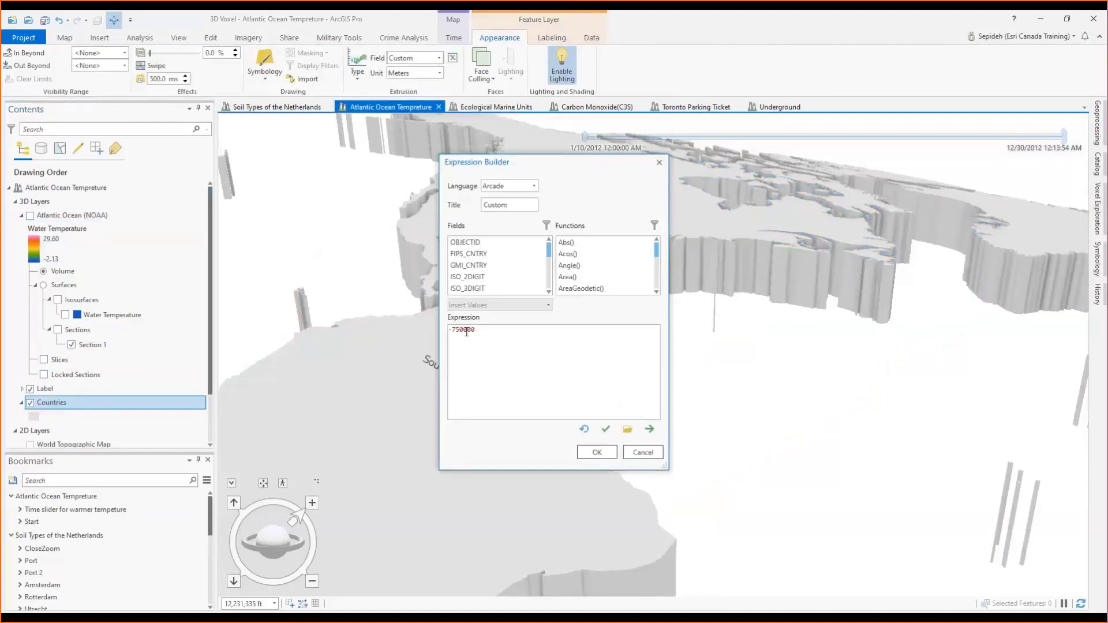
pyautogui.click(467, 332)
pyautogui.click(597, 452)
pyautogui.click(30, 216)
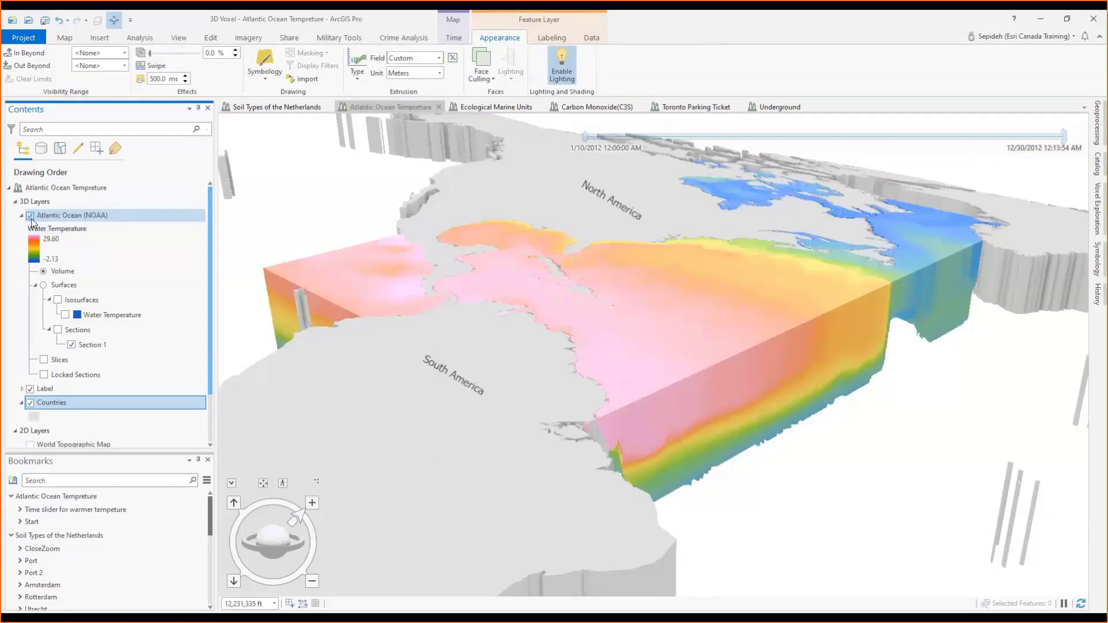
# Step: Play the water temperature through time twice, pausing the second run at the 11/19/2012 to 11/26/2012 span
pyautogui.click(455, 39)
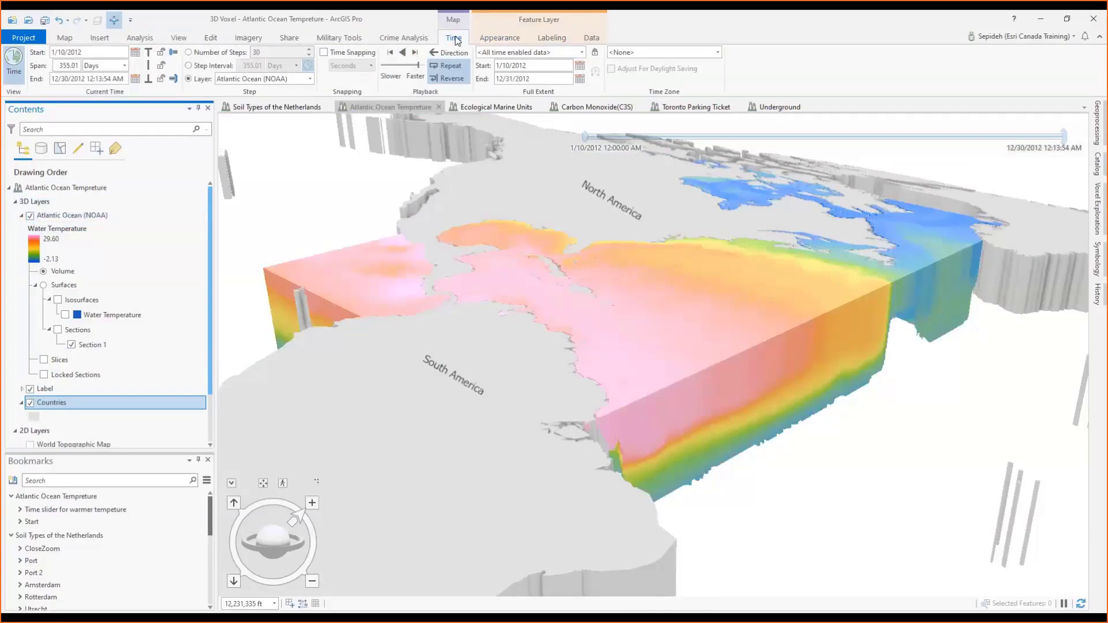
pyautogui.click(826, 125)
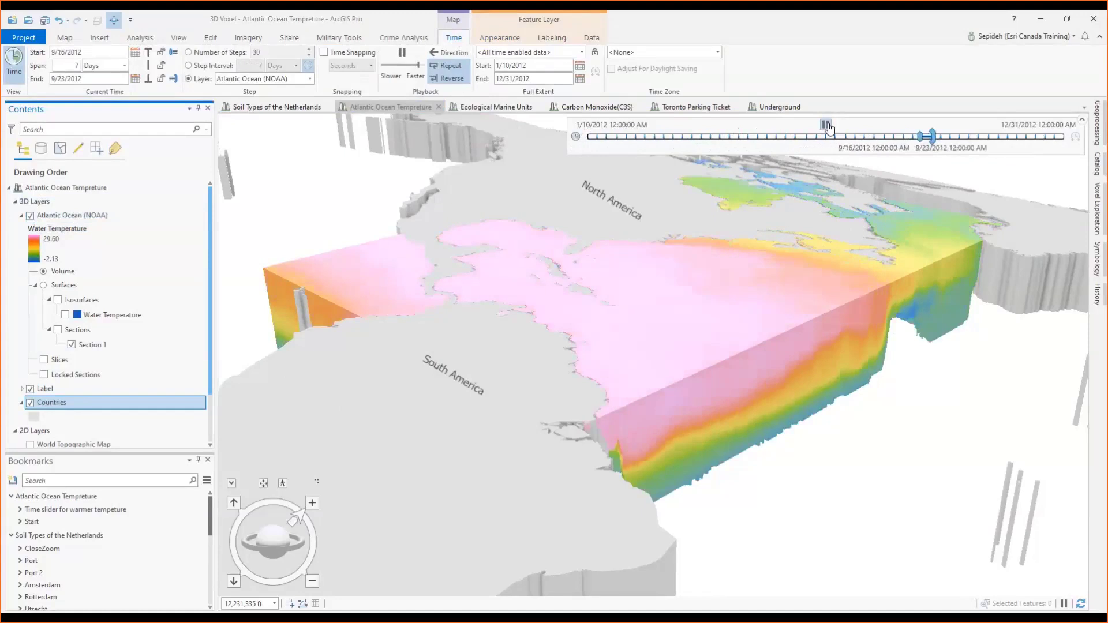
pyautogui.click(827, 125)
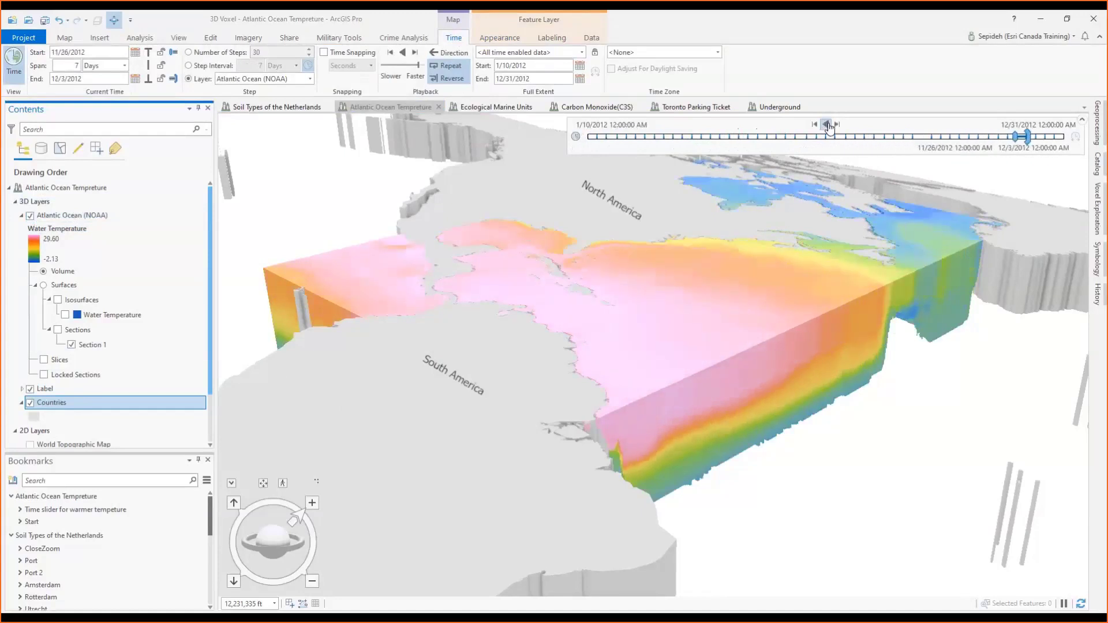
pyautogui.click(826, 125)
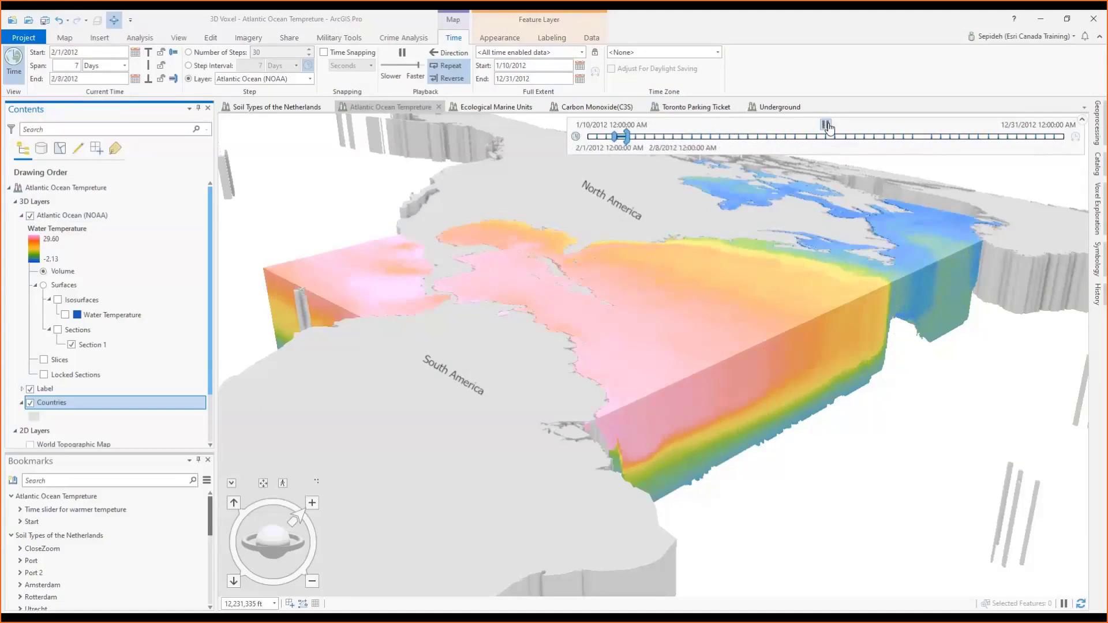
pyautogui.click(826, 124)
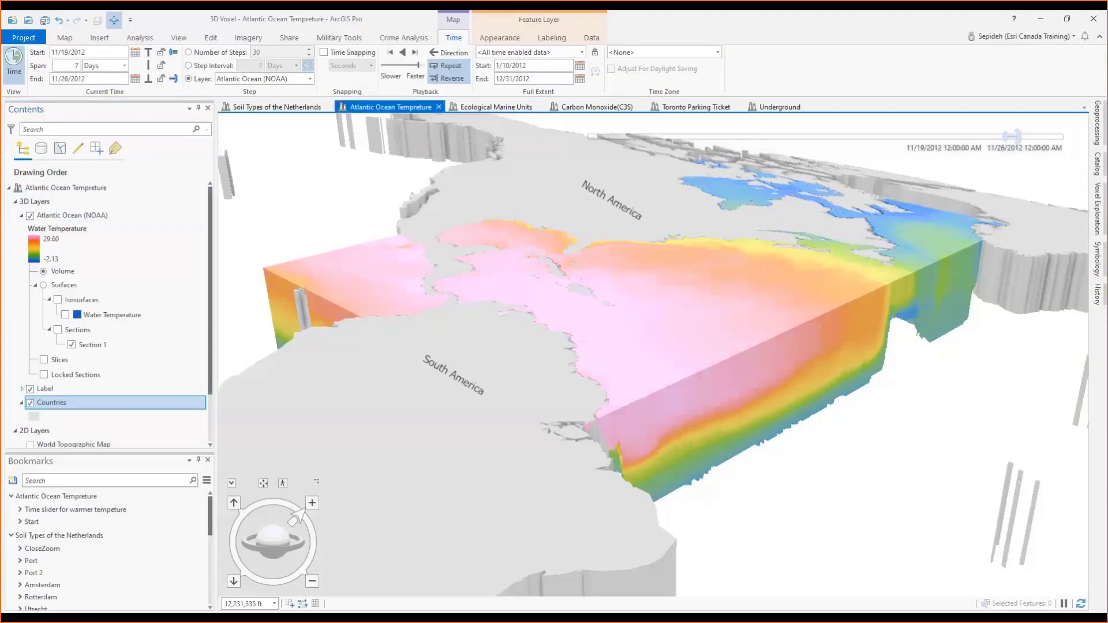
# Step: In the Atlantic Ocean (NOAA) symbology's transparency function, set the first two control points to 100%, with the second at position 39%
pyautogui.click(39, 252)
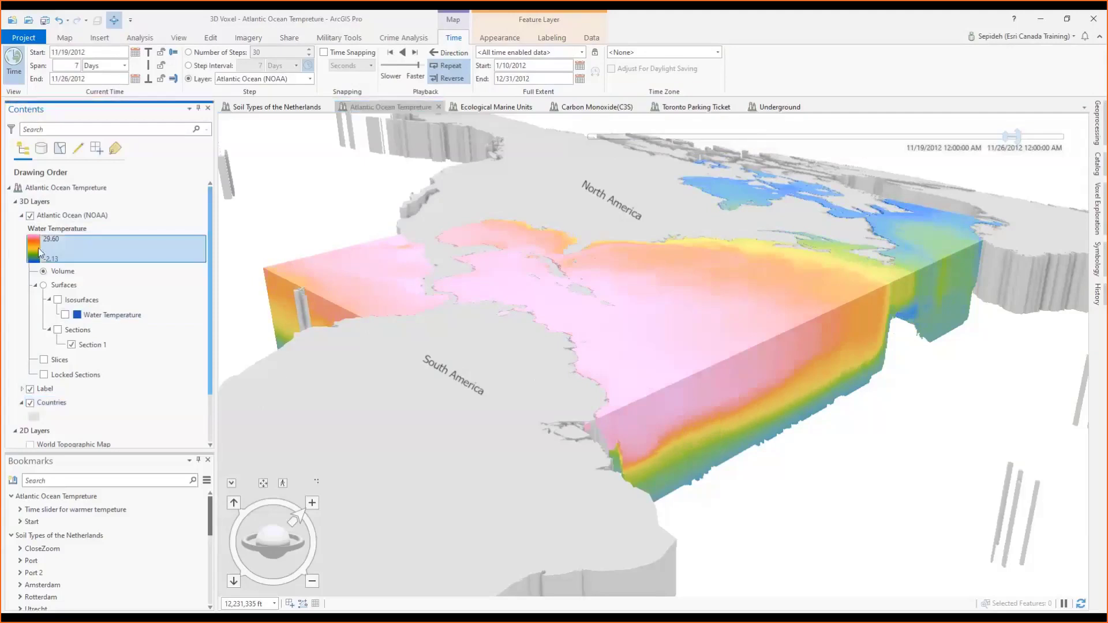
pyautogui.click(495, 38)
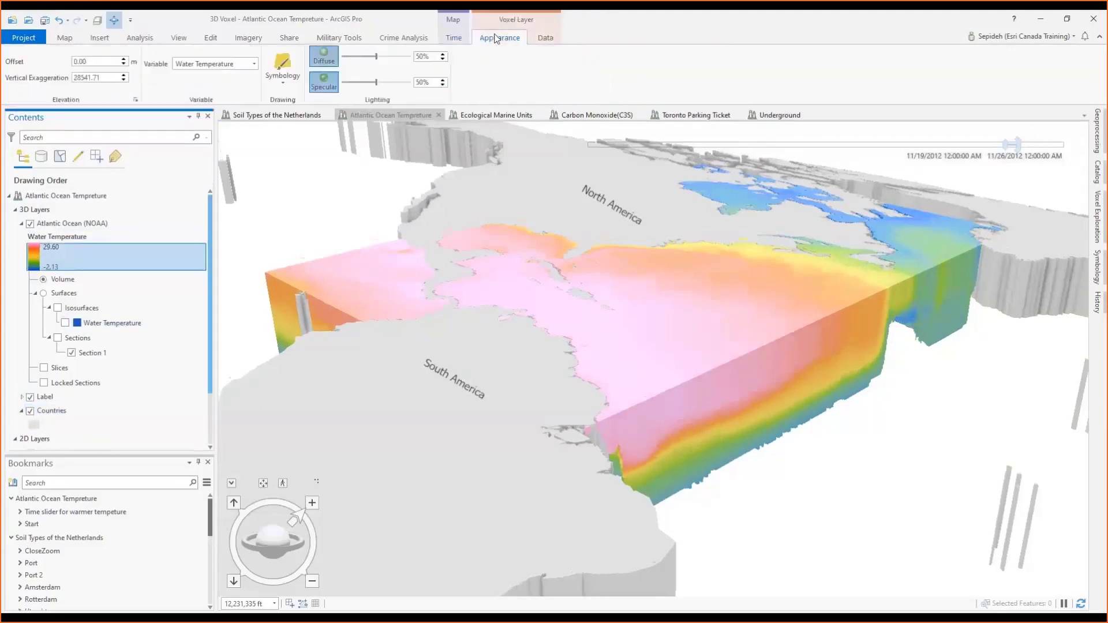
pyautogui.click(1097, 267)
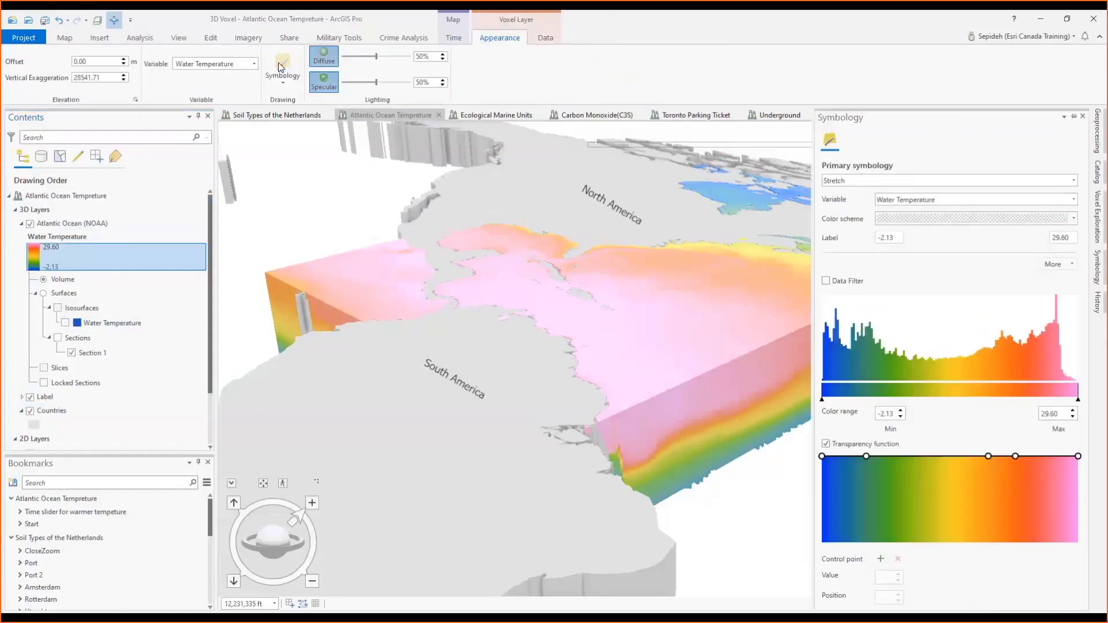
pyautogui.click(1074, 117)
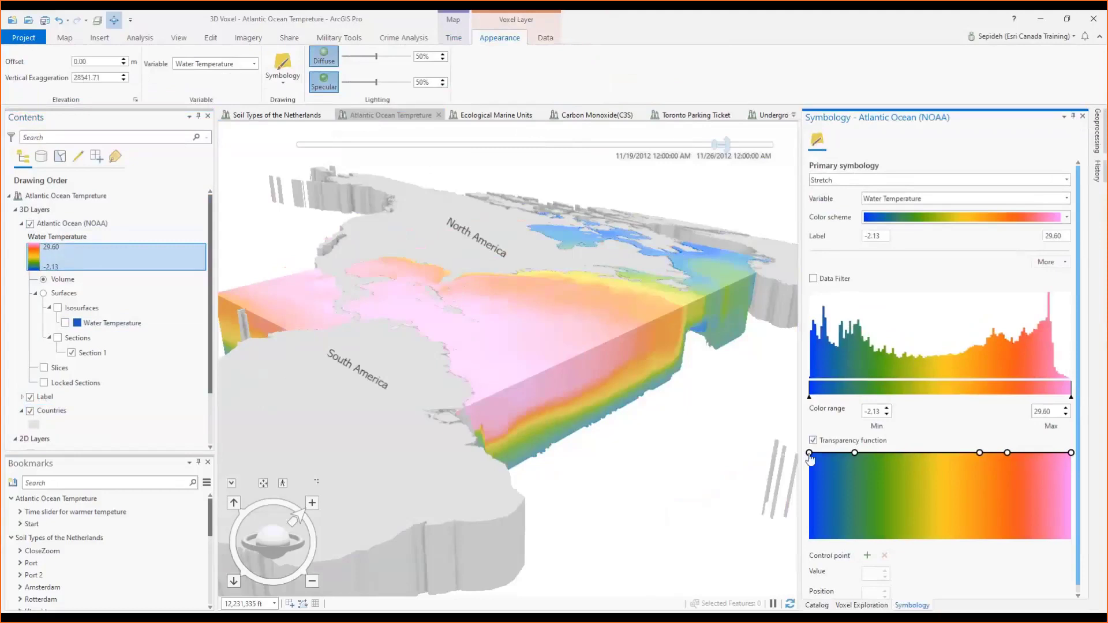
pyautogui.moveTo(810, 456); pyautogui.dragTo(817, 542)
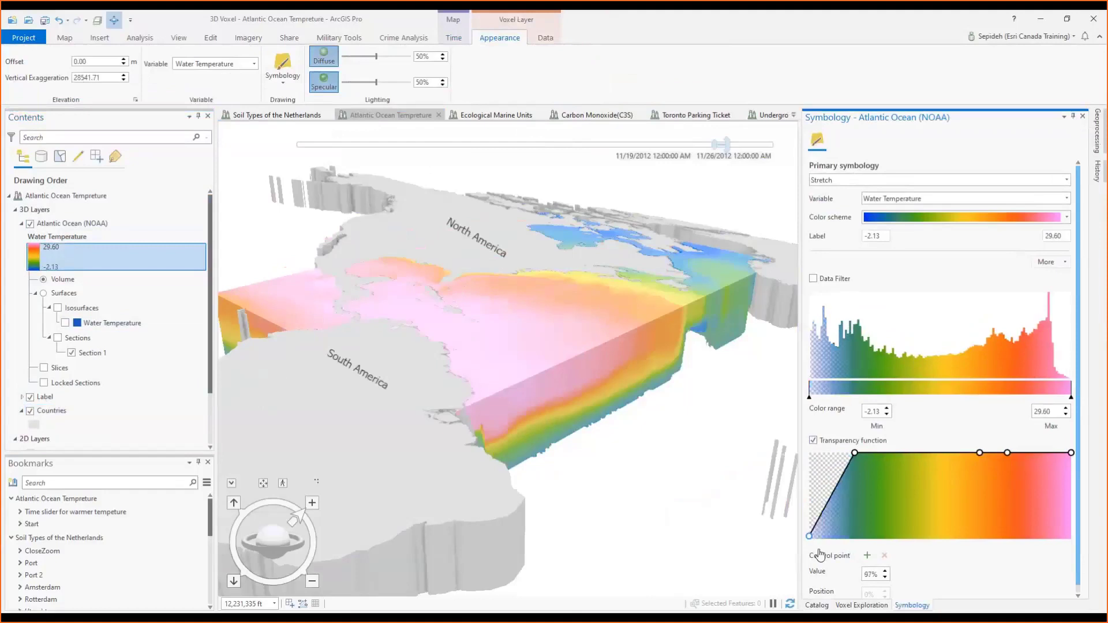
pyautogui.click(855, 454)
pyautogui.moveTo(856, 455); pyautogui.dragTo(918, 549)
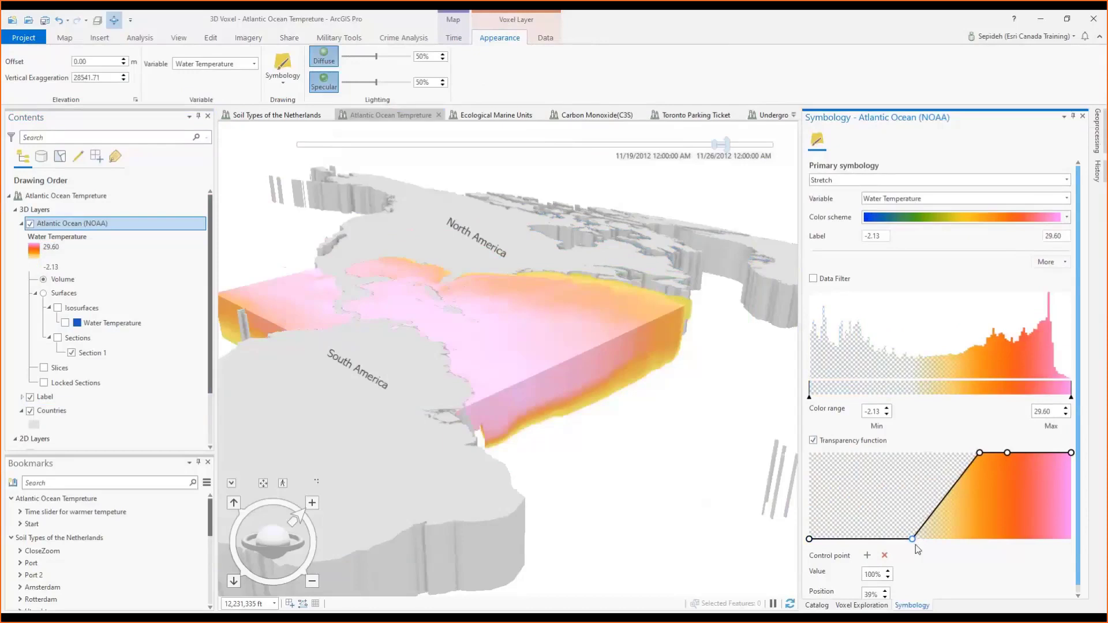
# Step: Pause the time animation at the 10/29/2012 to 11/12/2012 span and turn off the ocean layer's transparency function
pyautogui.click(535, 134)
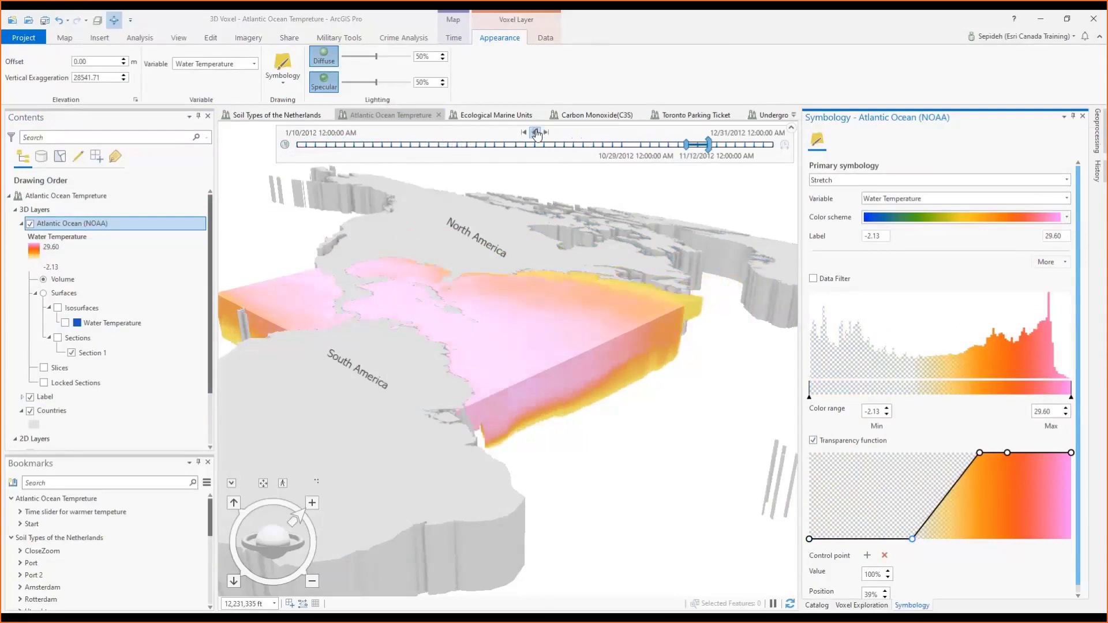
pyautogui.click(814, 442)
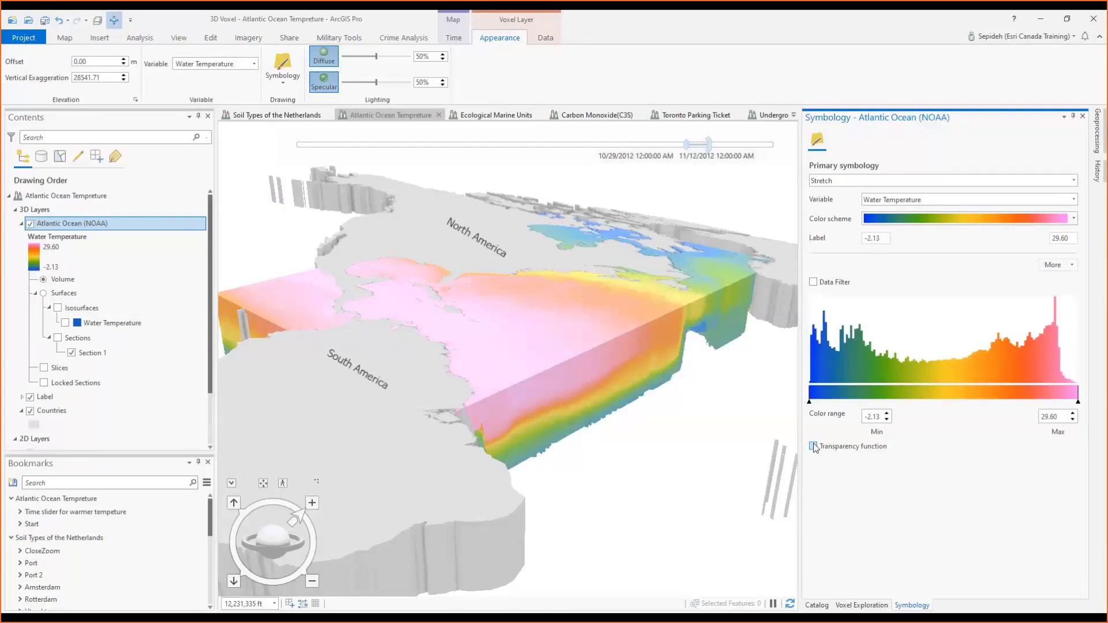
# Step: Enable the data filter for Water Temperature and limit it to values from 15 to 22
pyautogui.click(812, 281)
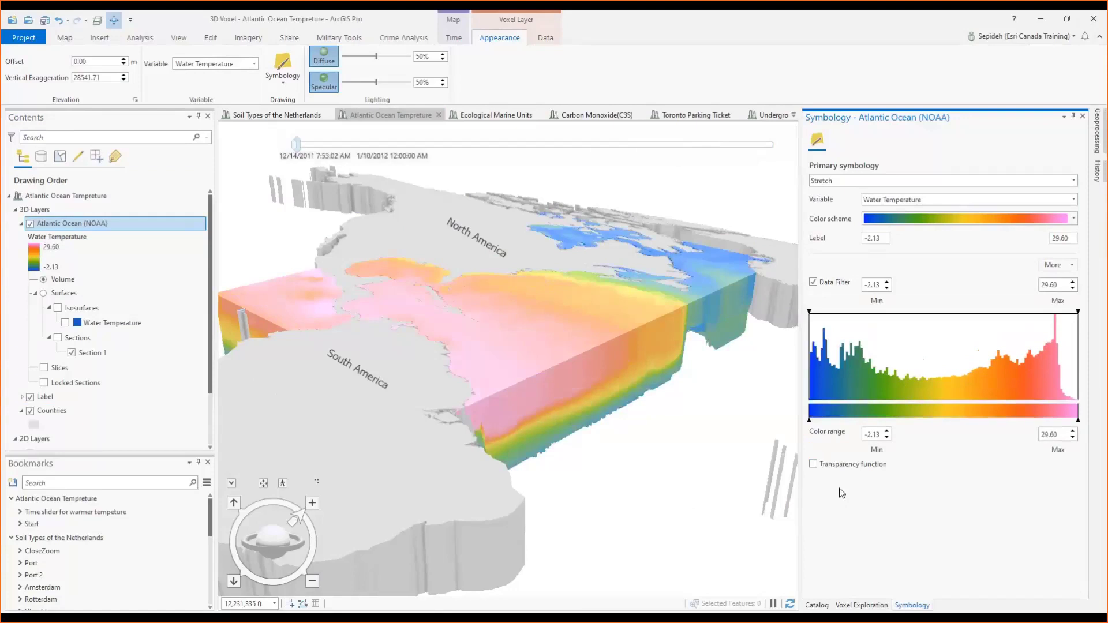
pyautogui.click(886, 282)
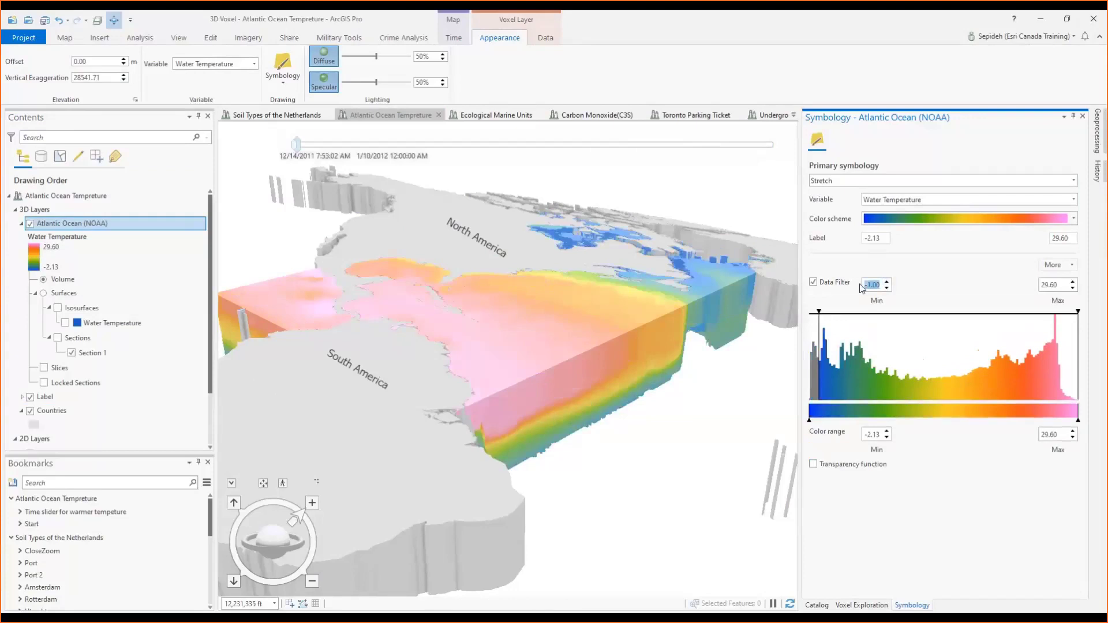
pyautogui.write('15')
pyautogui.click(1042, 285)
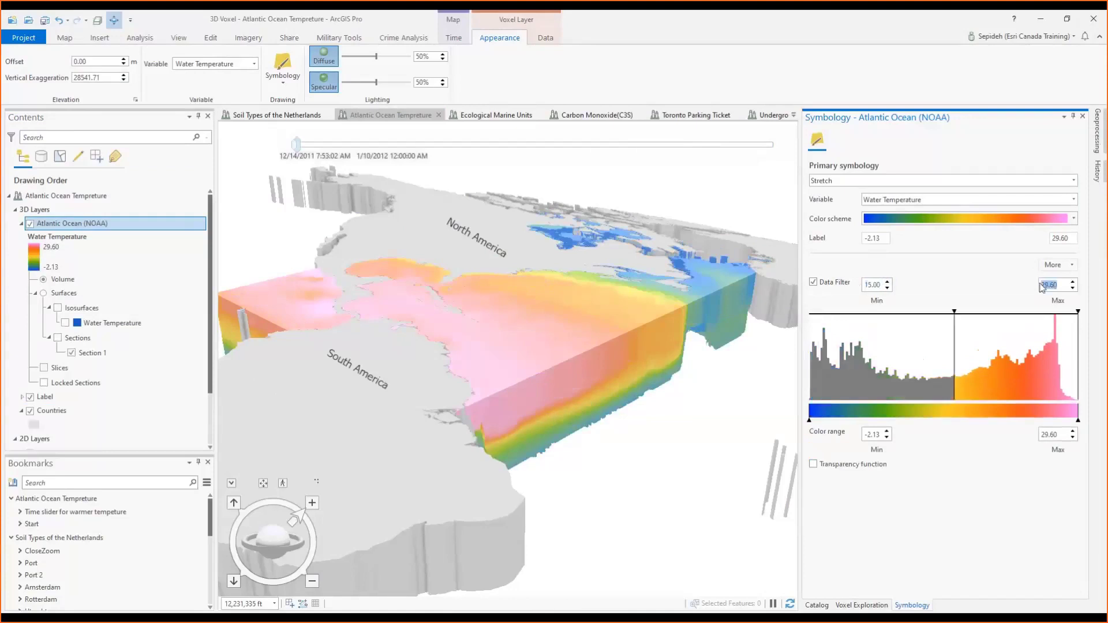
pyautogui.write('23')
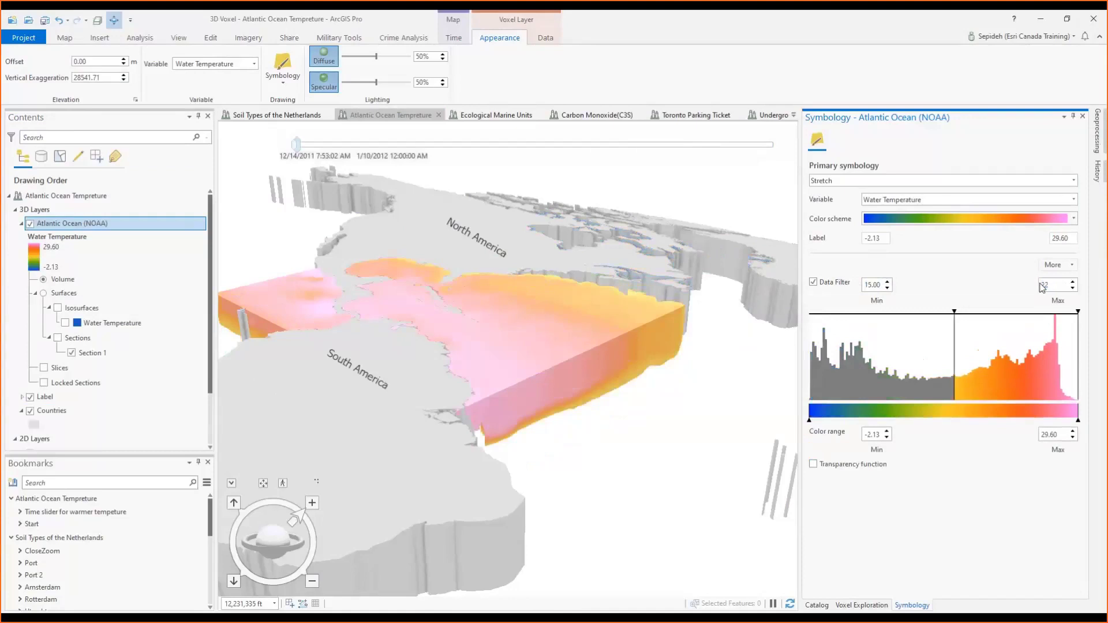
pyautogui.press('Return')
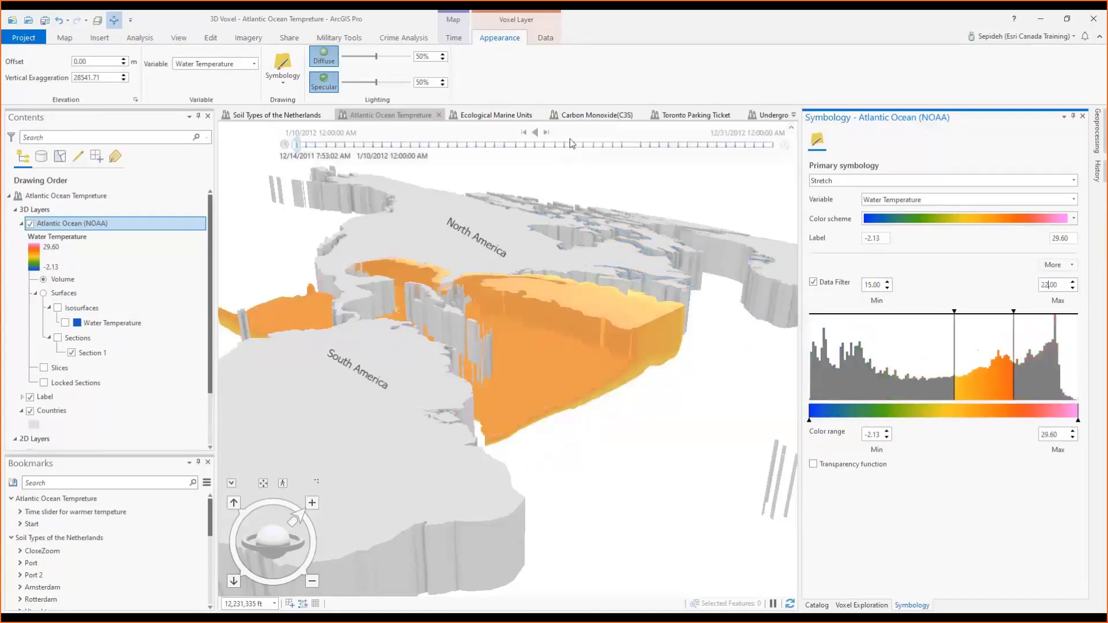
# Step: Play the filtered ocean temperature through time, pause at the span ending 12/17/2012, and turn off the data filter
pyautogui.click(545, 134)
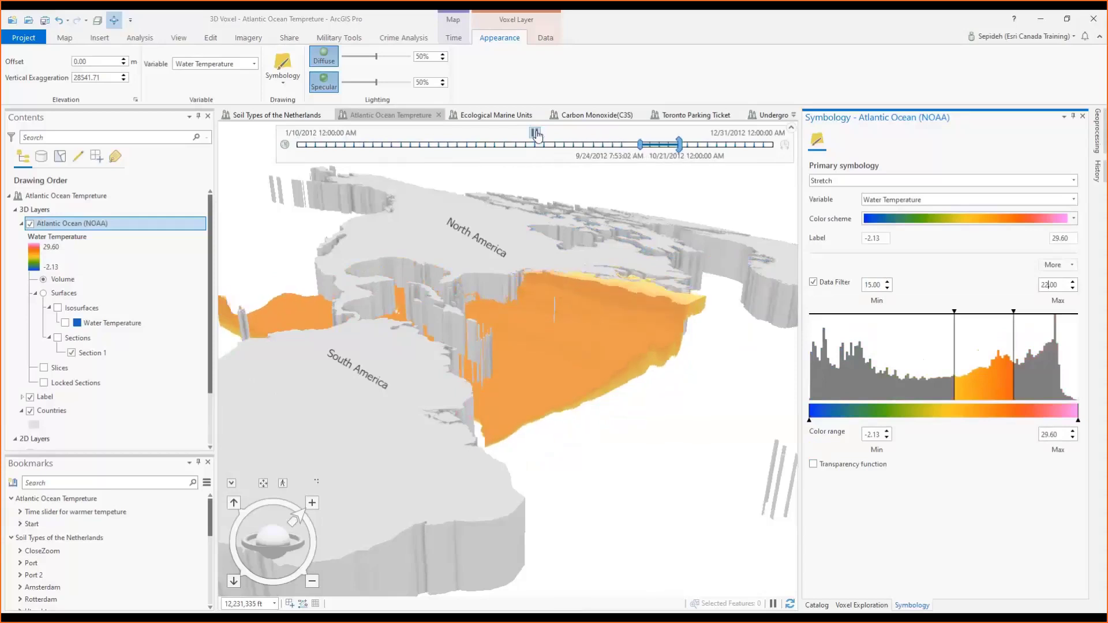
pyautogui.click(536, 134)
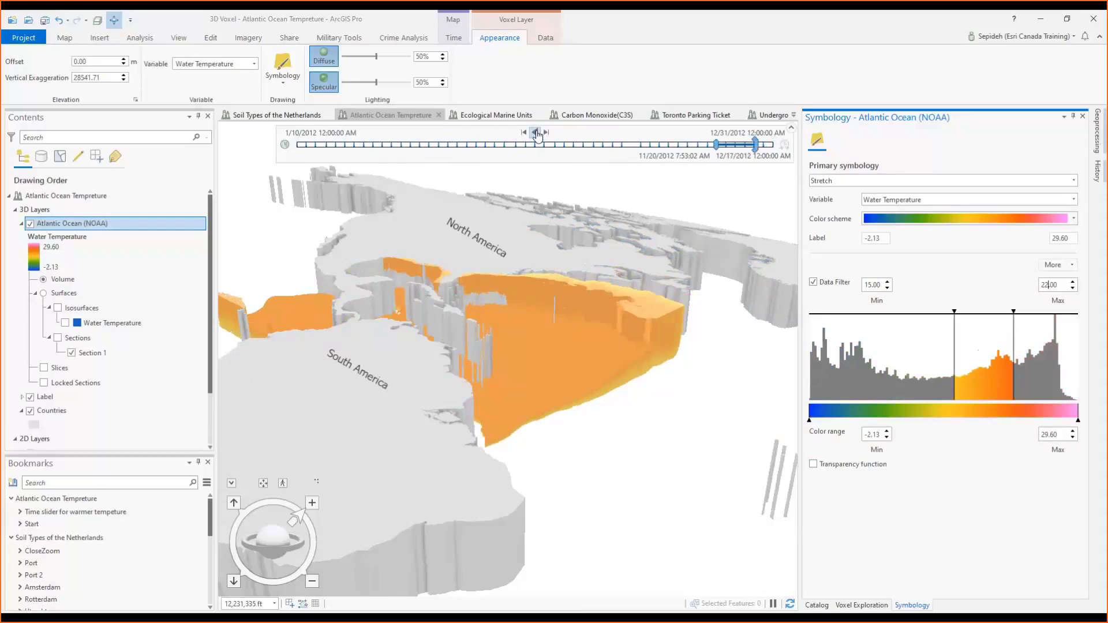
pyautogui.click(813, 282)
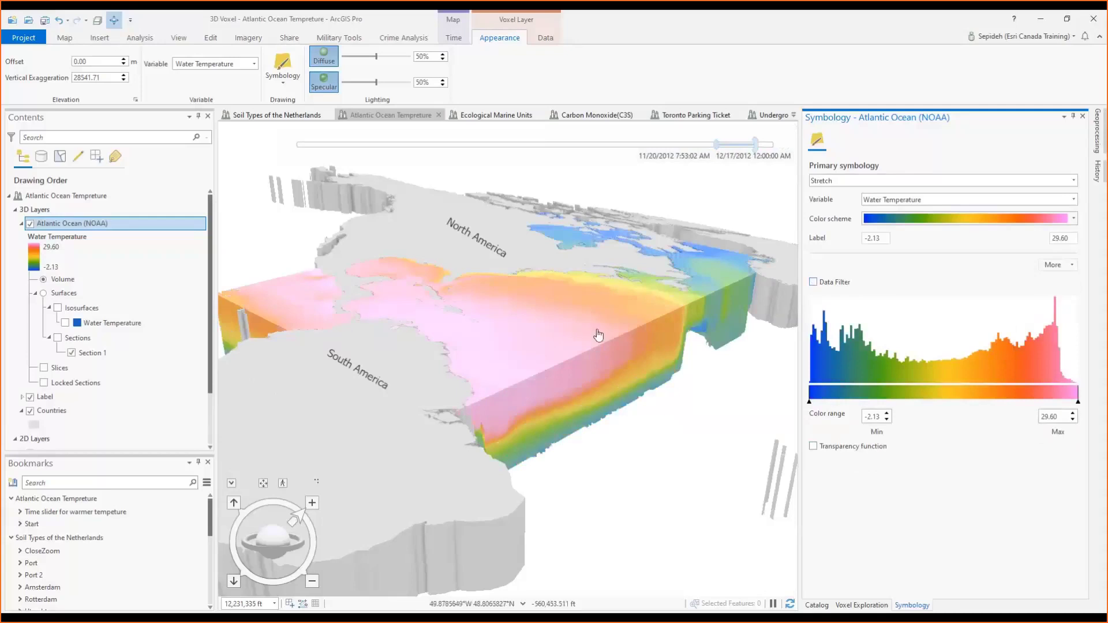
# Step: Switch the Atlantic Ocean (NOAA) layer from volume to surfaces and show its Water Temperature isosurface
pyautogui.click(44, 294)
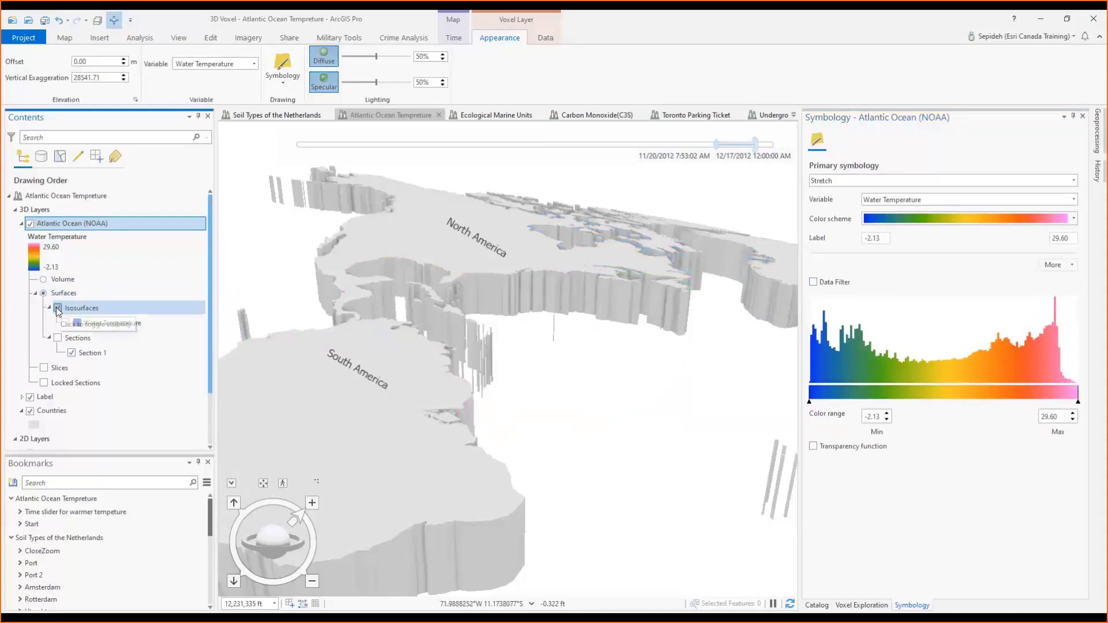
pyautogui.click(59, 309)
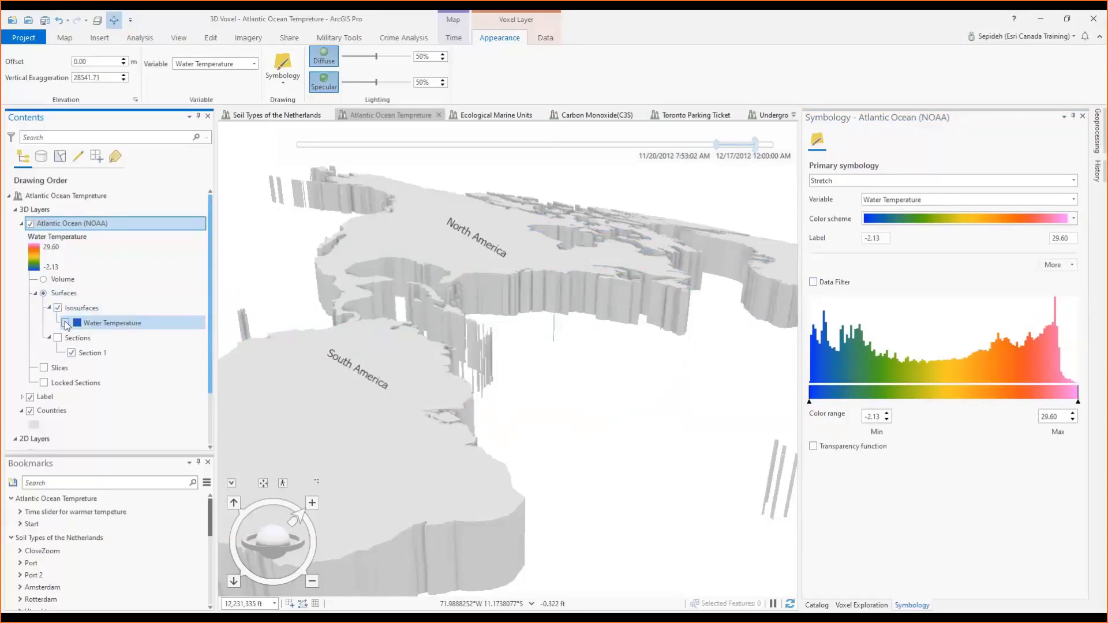
pyautogui.click(65, 323)
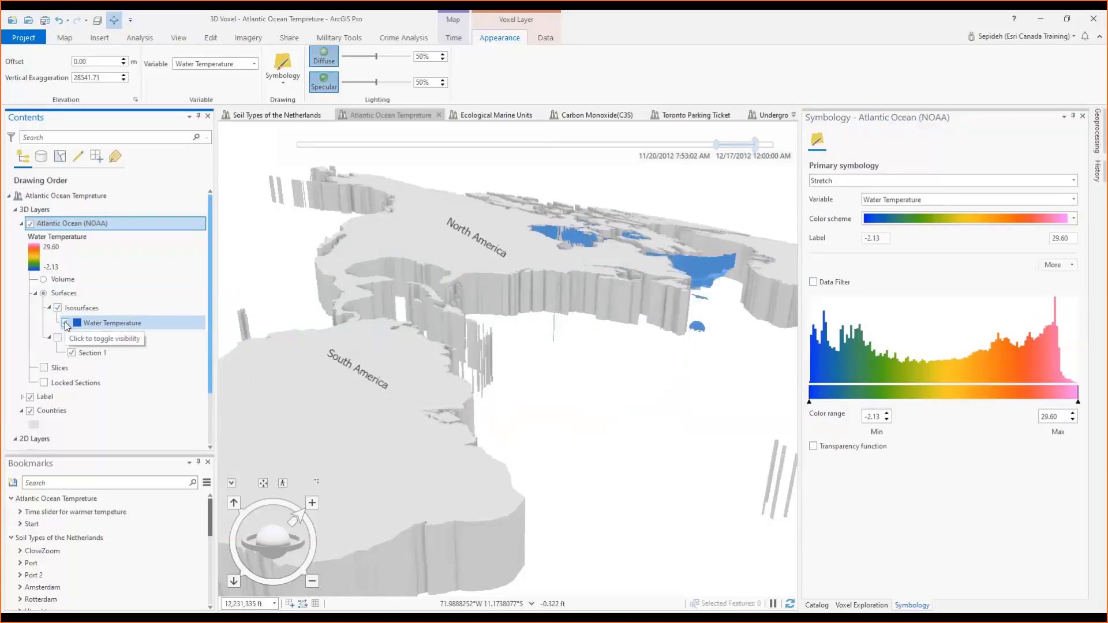
# Step: Edit the Water Temperature isosurface and raise its value to about 26.89
pyautogui.click(92, 323)
pyautogui.rightClick(108, 323)
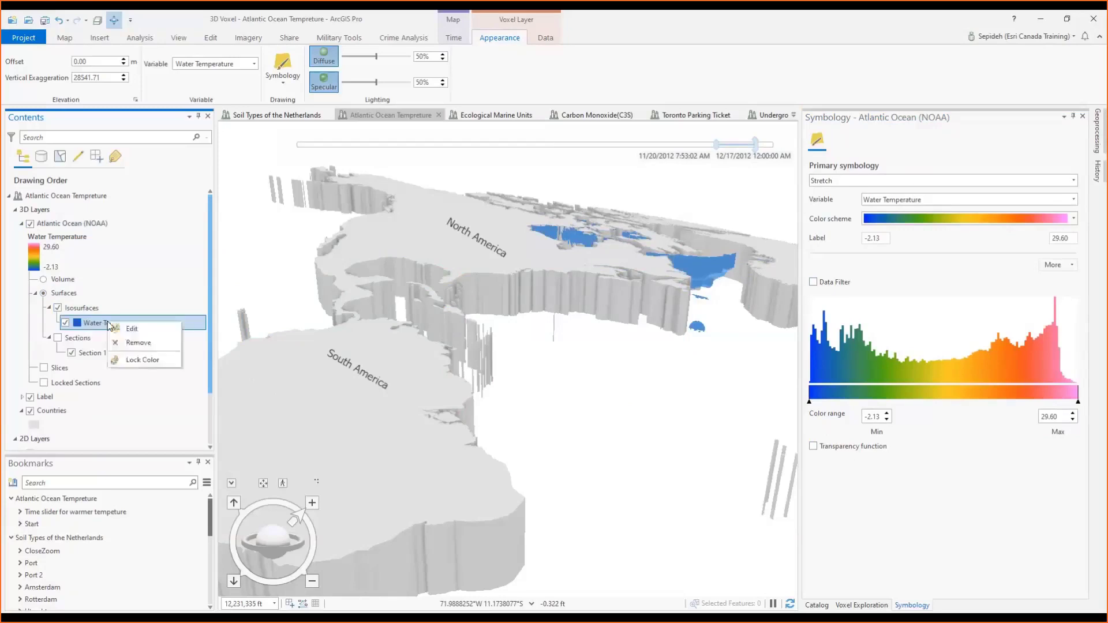
pyautogui.click(132, 330)
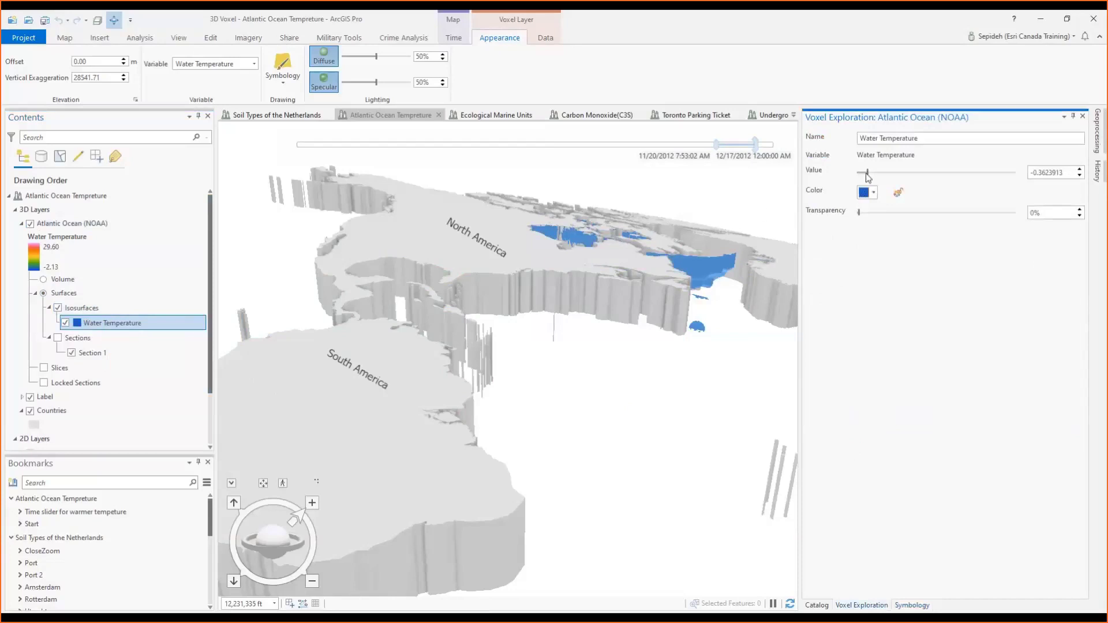
pyautogui.moveTo(866, 173); pyautogui.dragTo(1002, 171)
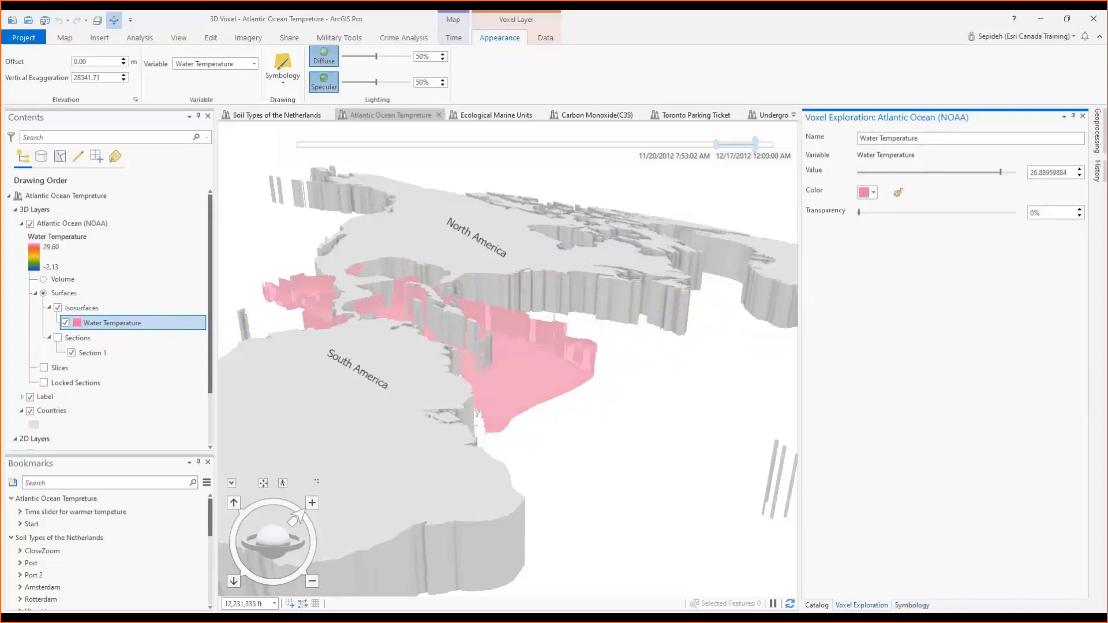
# Step: Hide the existing Water Temperature isosurface and create a second isosurface with a value of 13
pyautogui.click(65, 324)
pyautogui.click(84, 310)
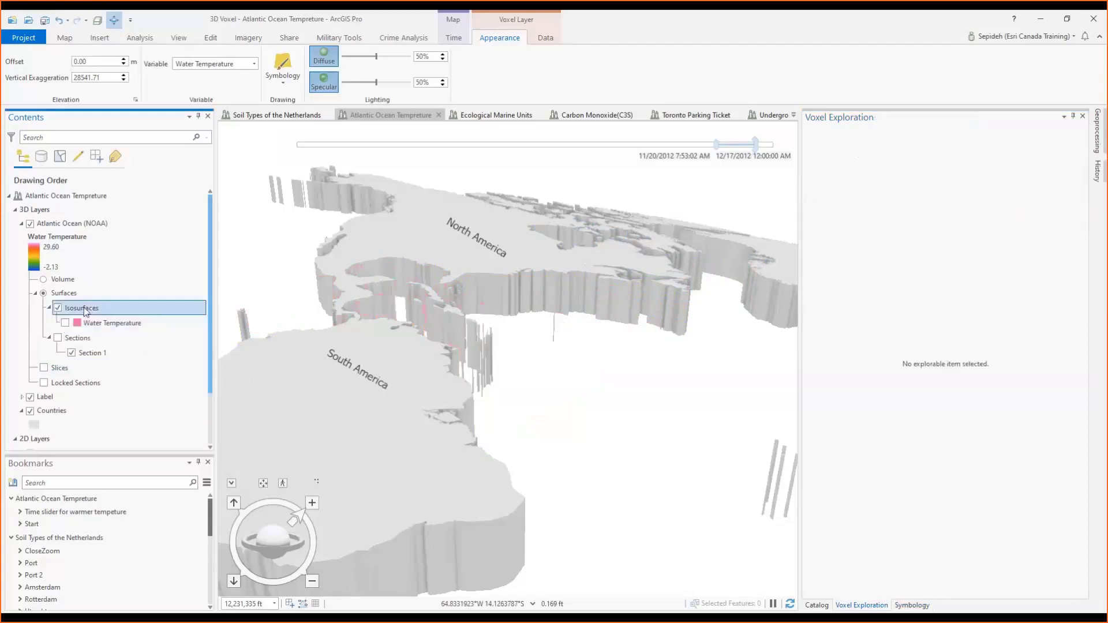
pyautogui.rightClick(83, 310)
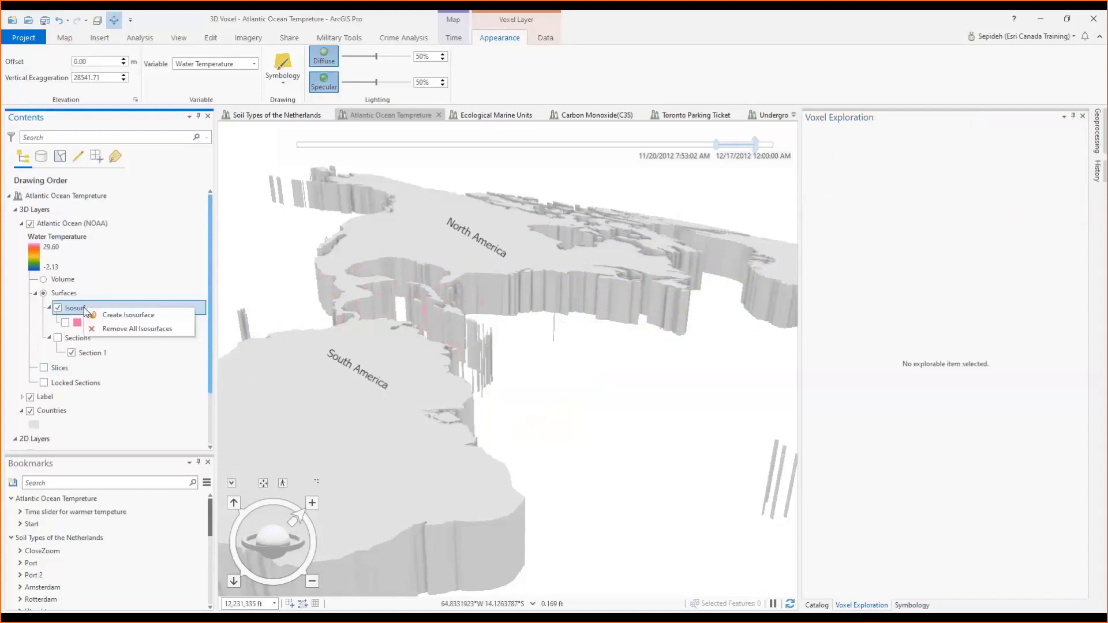
pyautogui.click(129, 317)
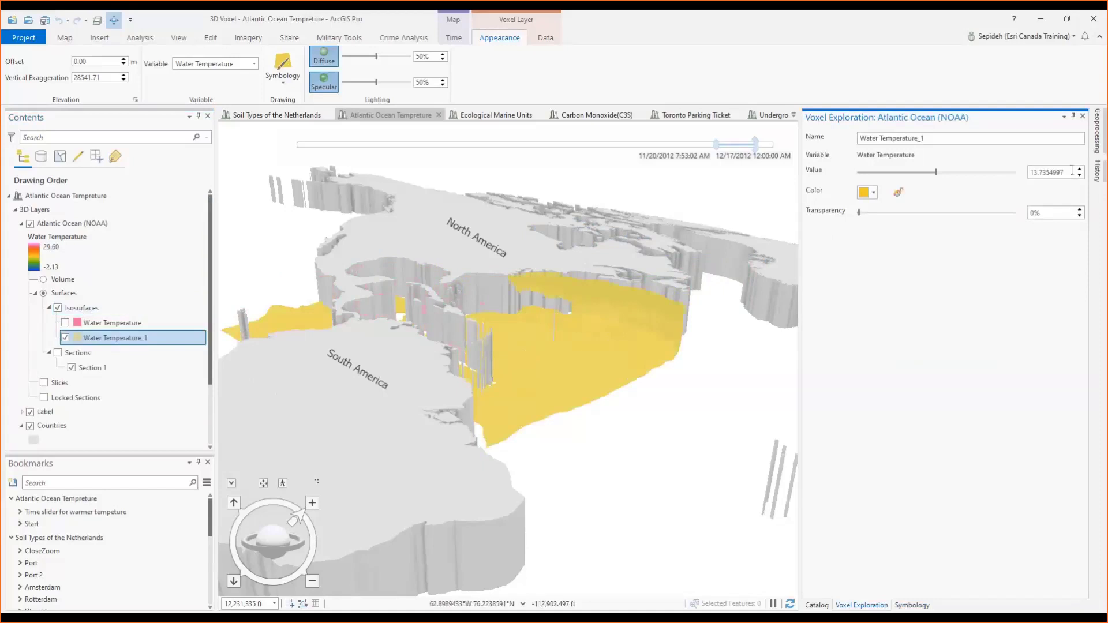
pyautogui.moveTo(1068, 172); pyautogui.dragTo(1033, 173)
pyautogui.write('18')
pyautogui.press('Return')
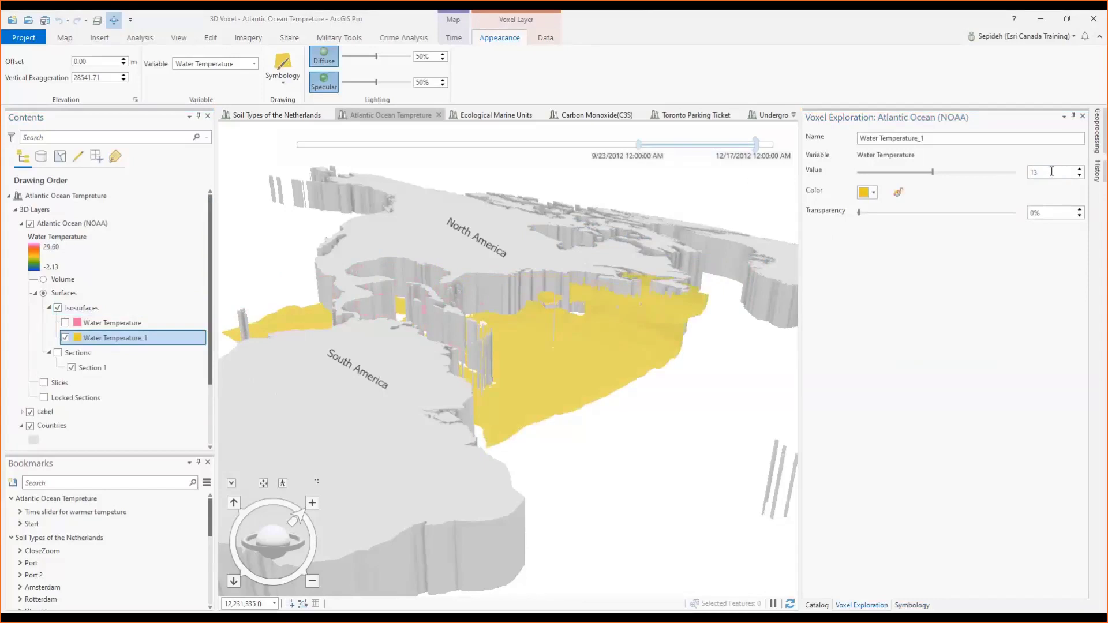
# Step: Play the new isosurface through time, pause at the span ending 1/17/2012, and switch the ocean layer back to volume
pyautogui.moveTo(594, 138)
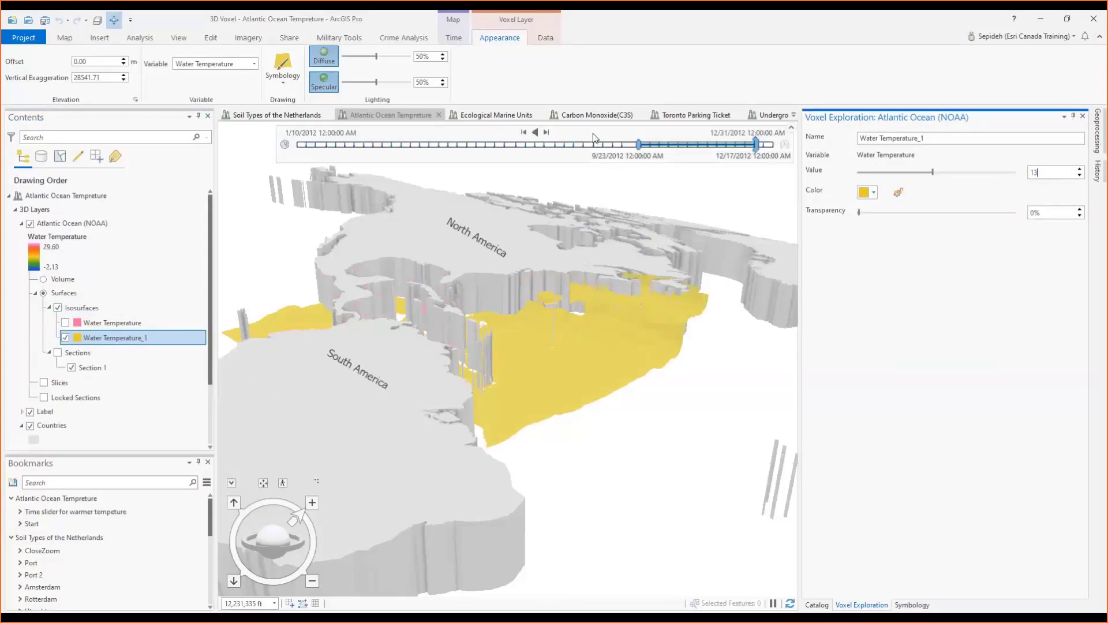
pyautogui.click(535, 132)
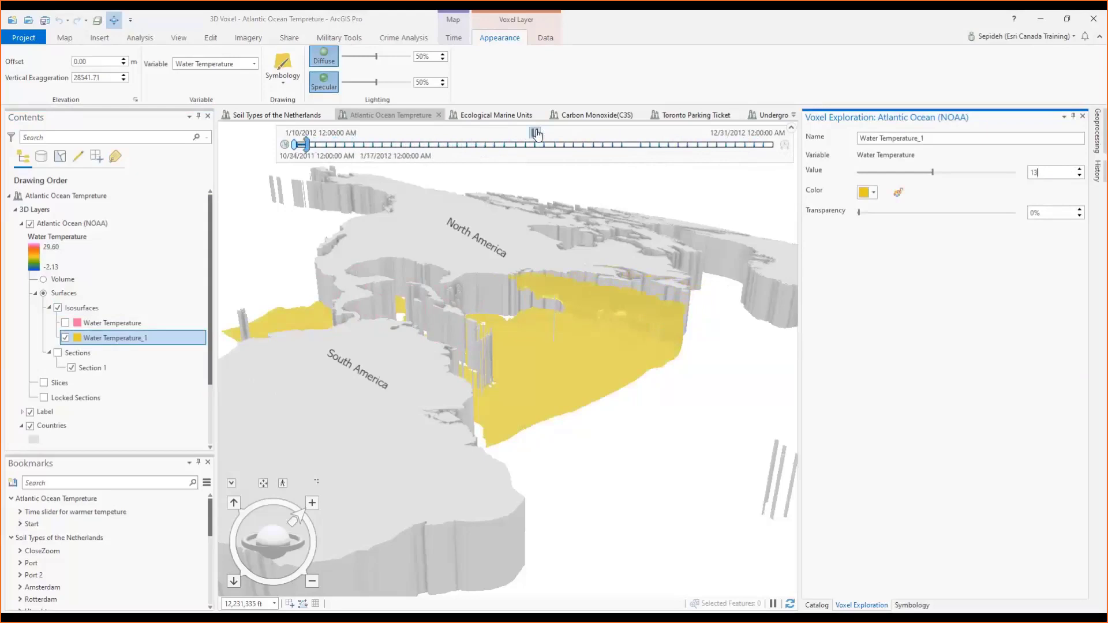
pyautogui.click(535, 133)
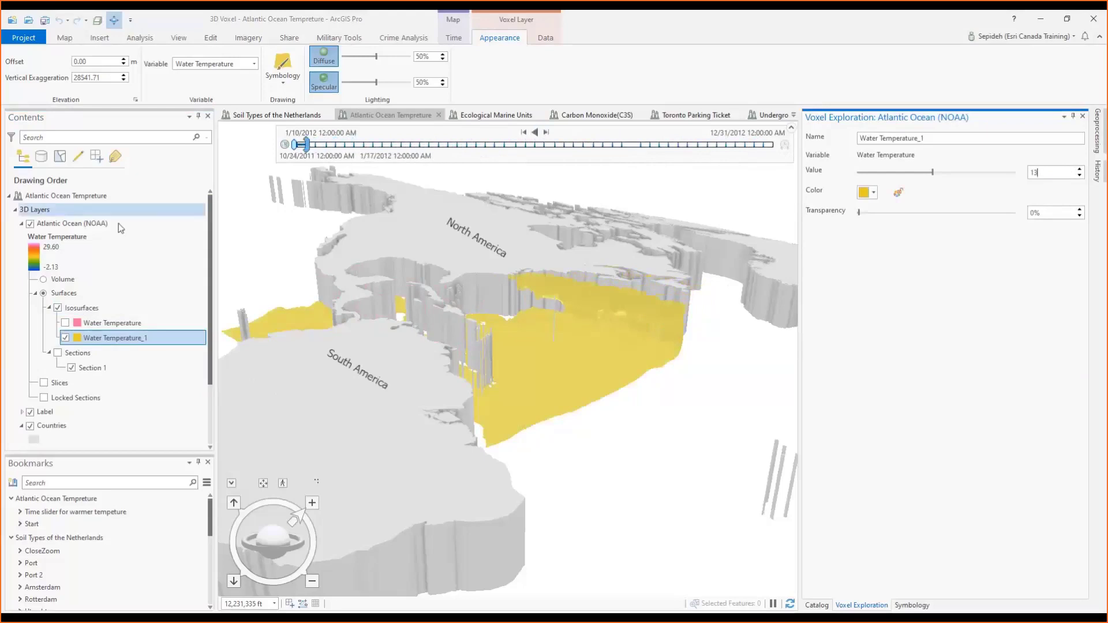
pyautogui.click(45, 280)
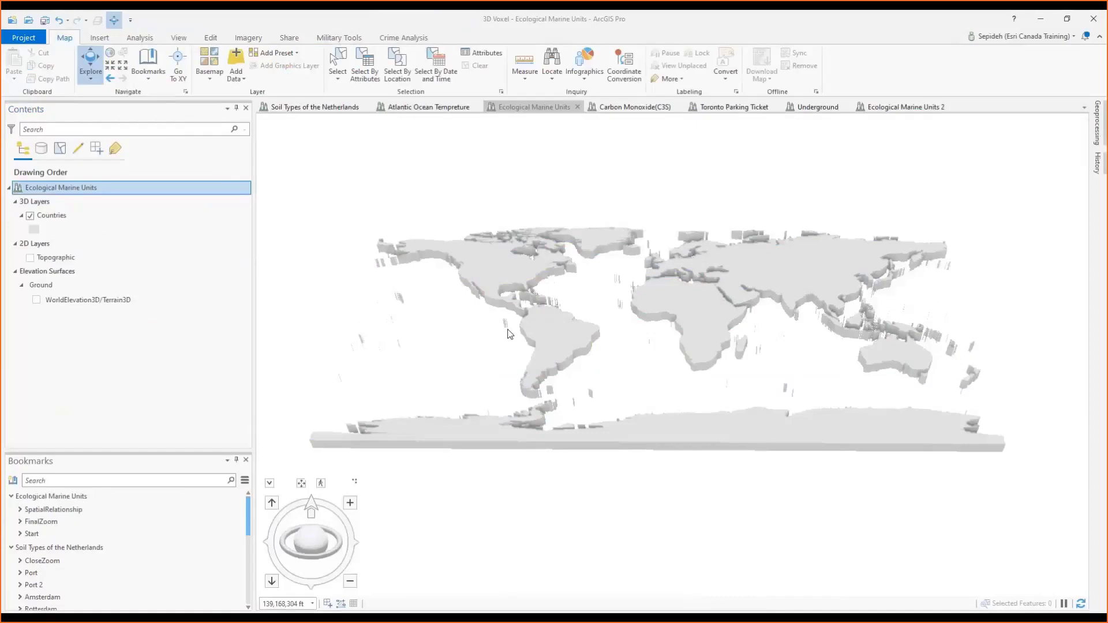
# Step: Start adding a multidimensional voxel layer to the Ecological Marine Units scene, using emu_v4_20200206.nc as the input data source
pyautogui.click(240, 82)
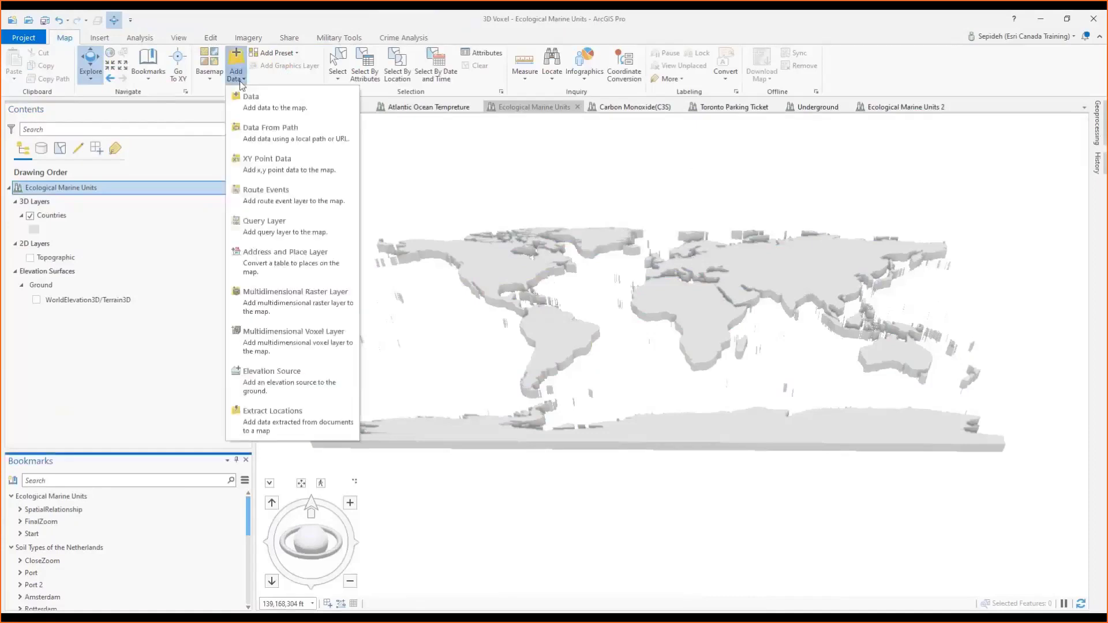
pyautogui.click(285, 337)
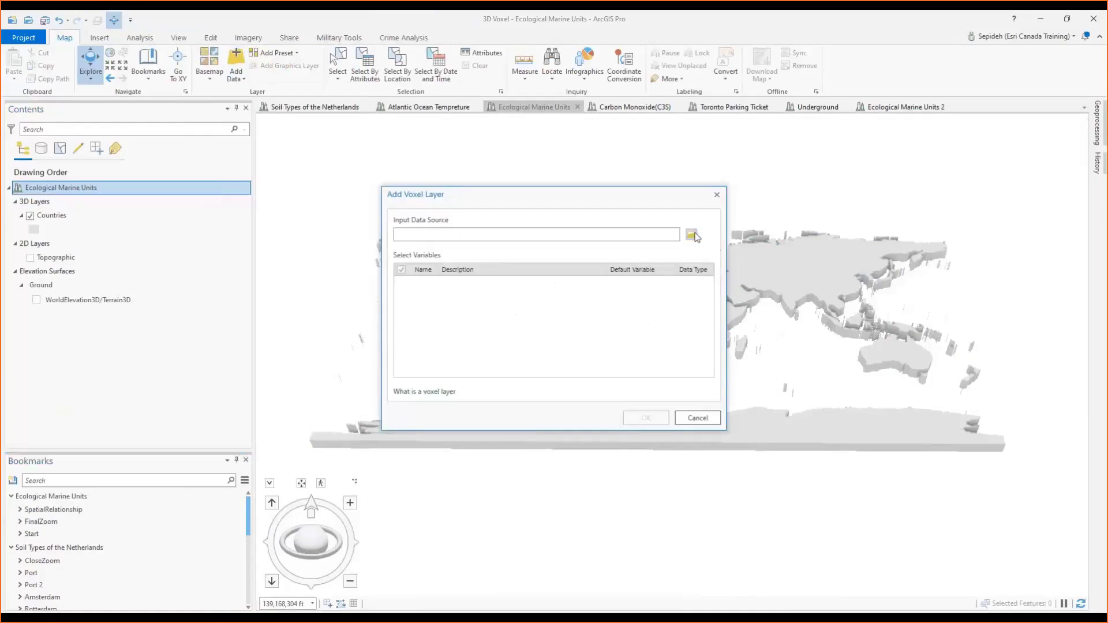
pyautogui.click(692, 235)
pyautogui.click(462, 225)
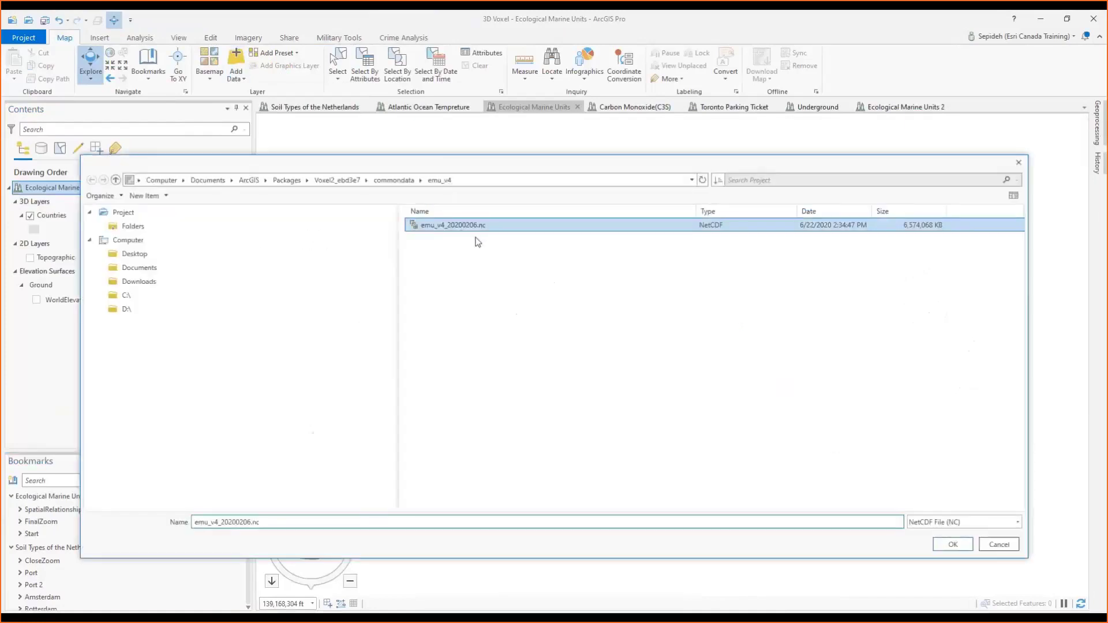
pyautogui.click(953, 544)
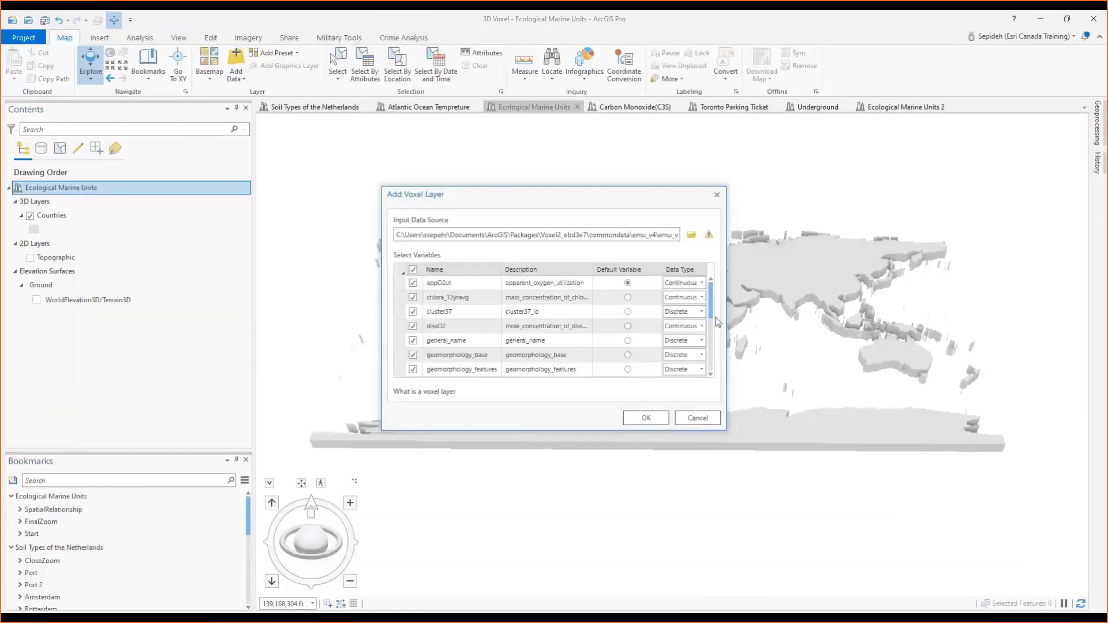
# Step: Include only the percO2sat and temp variables, make percO2sat the default, and add the voxel layer
pyautogui.moveTo(711, 304); pyautogui.dragTo(713, 356)
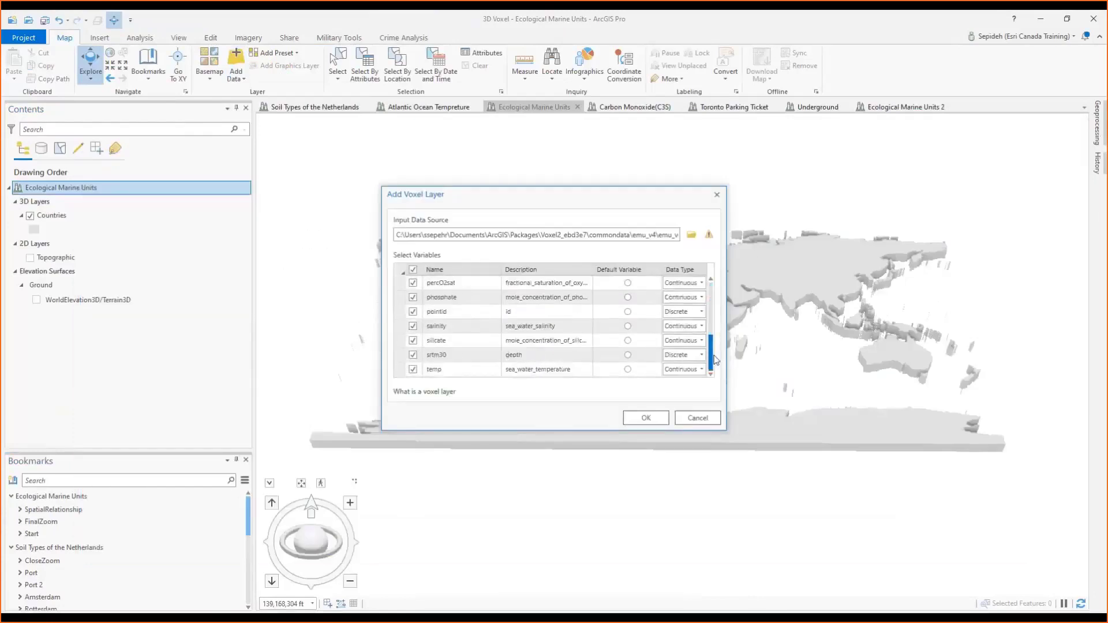
pyautogui.click(413, 270)
pyautogui.click(413, 282)
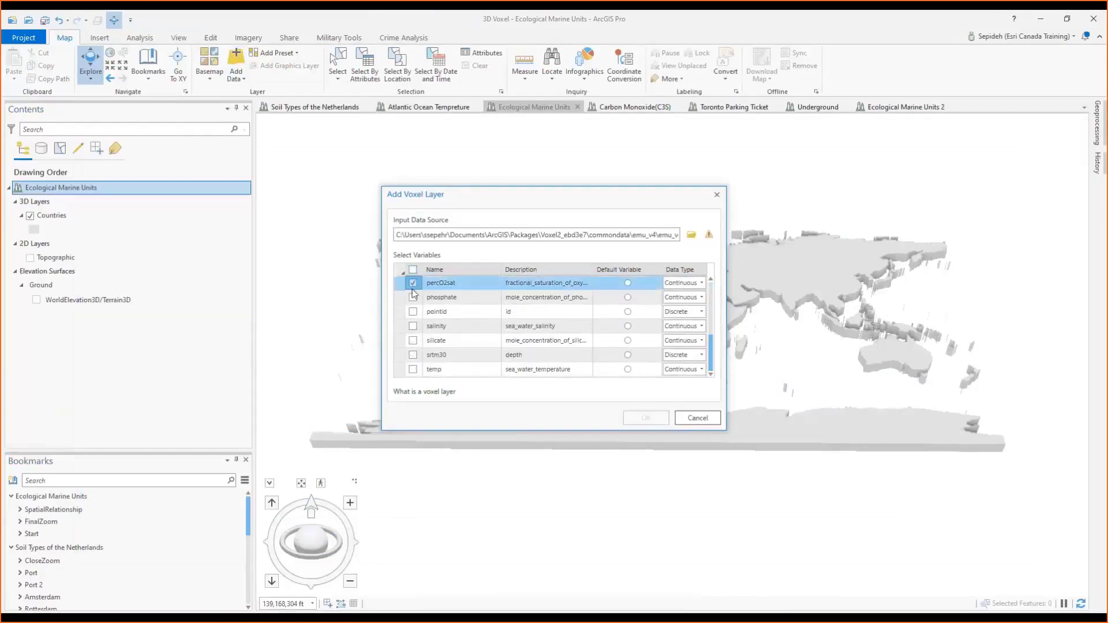
pyautogui.click(413, 369)
pyautogui.click(413, 369)
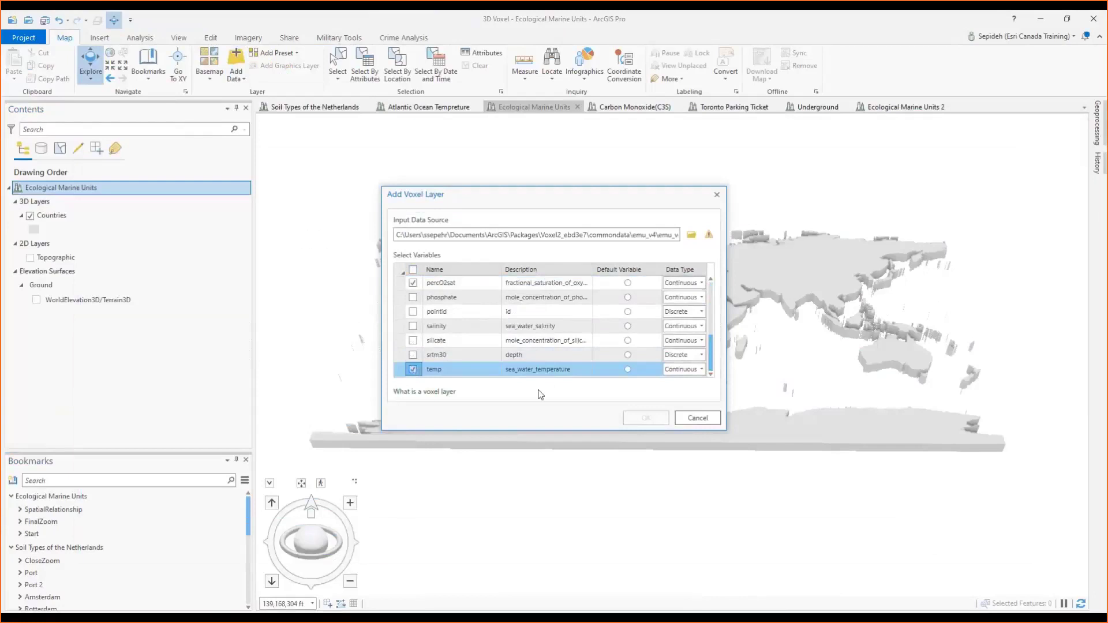
pyautogui.click(628, 283)
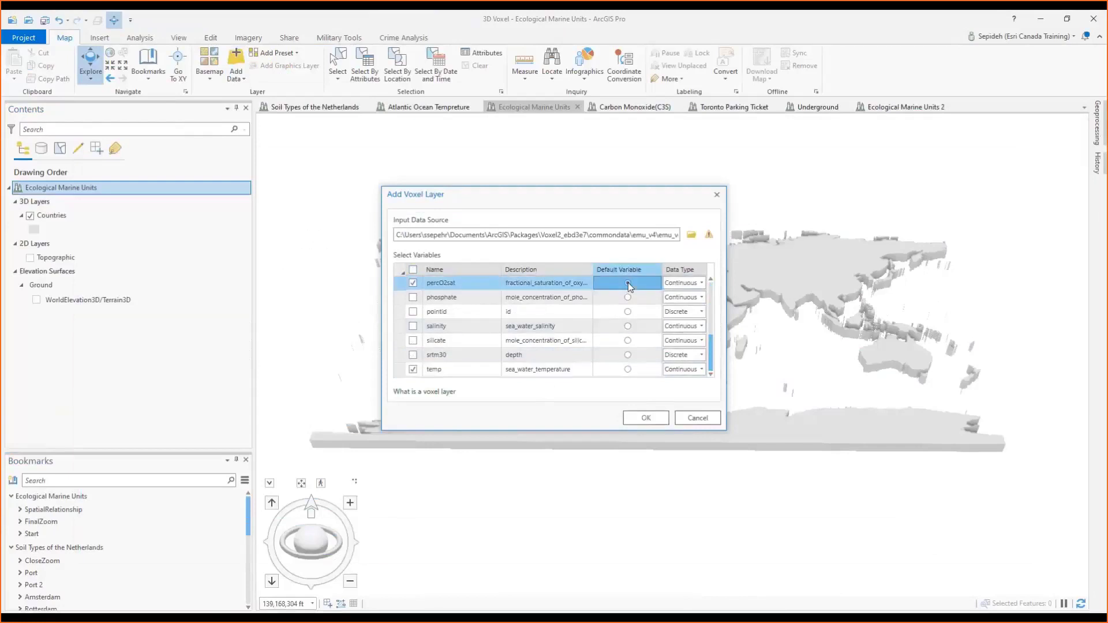
pyautogui.click(639, 415)
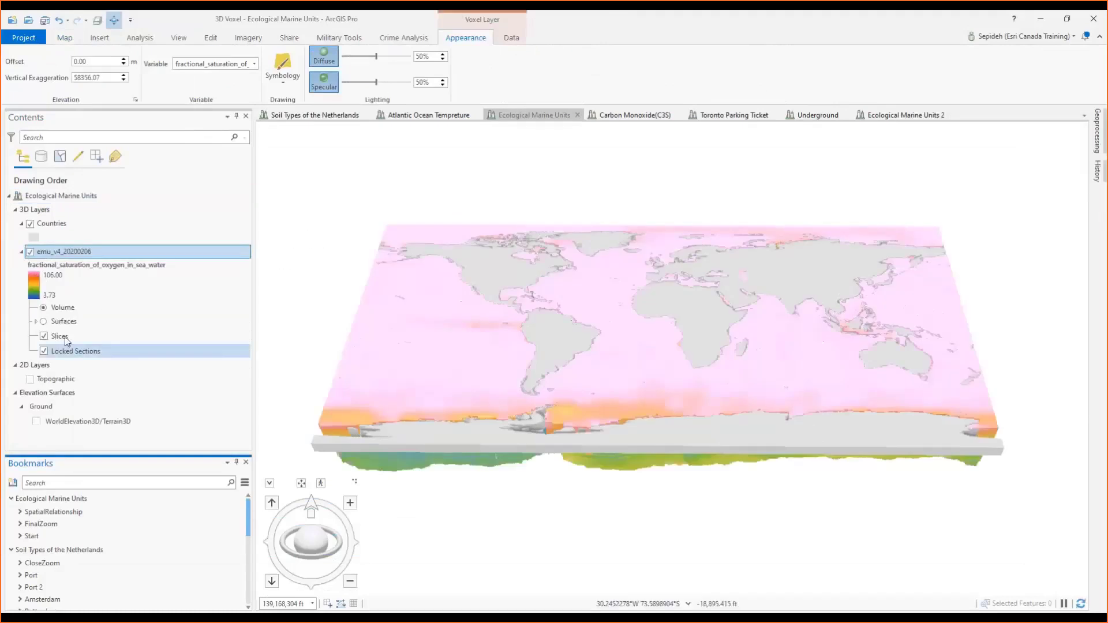
# Step: Apply the Oxygen color scheme to the fractional_saturation_of_oxygen_in_sea_water variable of the emu_v4_20200206 layer
pyautogui.doubleClick(35, 285)
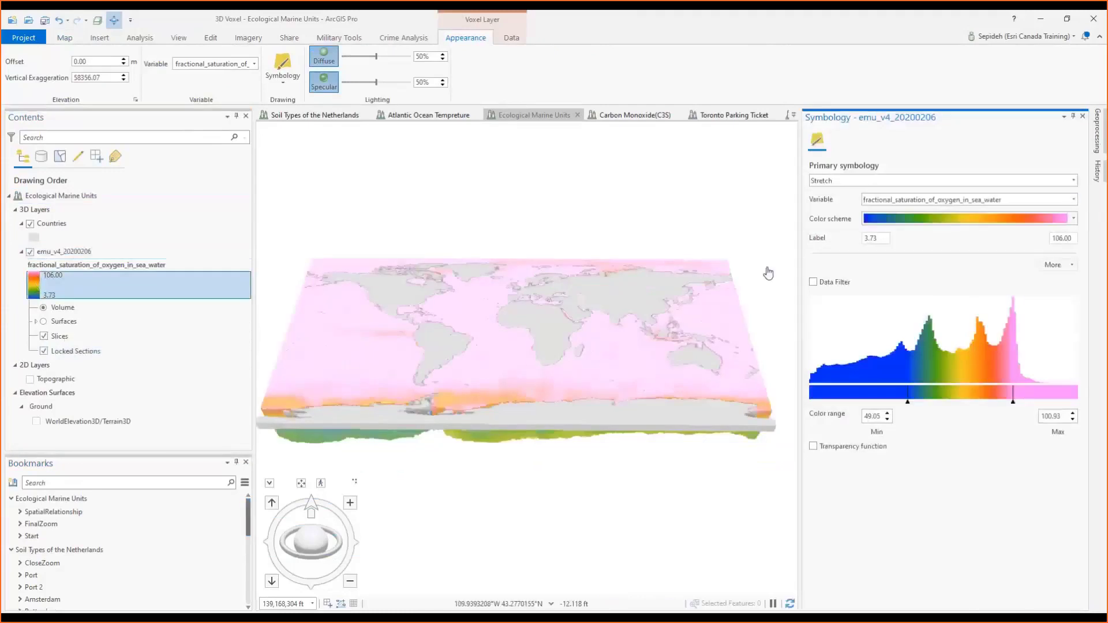
pyautogui.click(1072, 219)
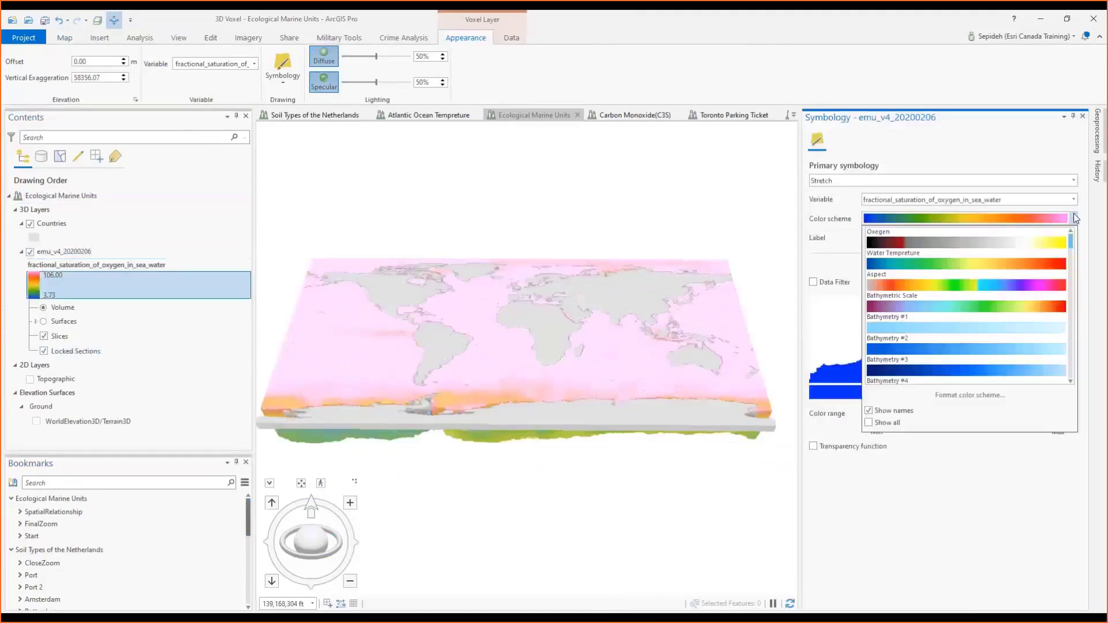
pyautogui.click(1027, 247)
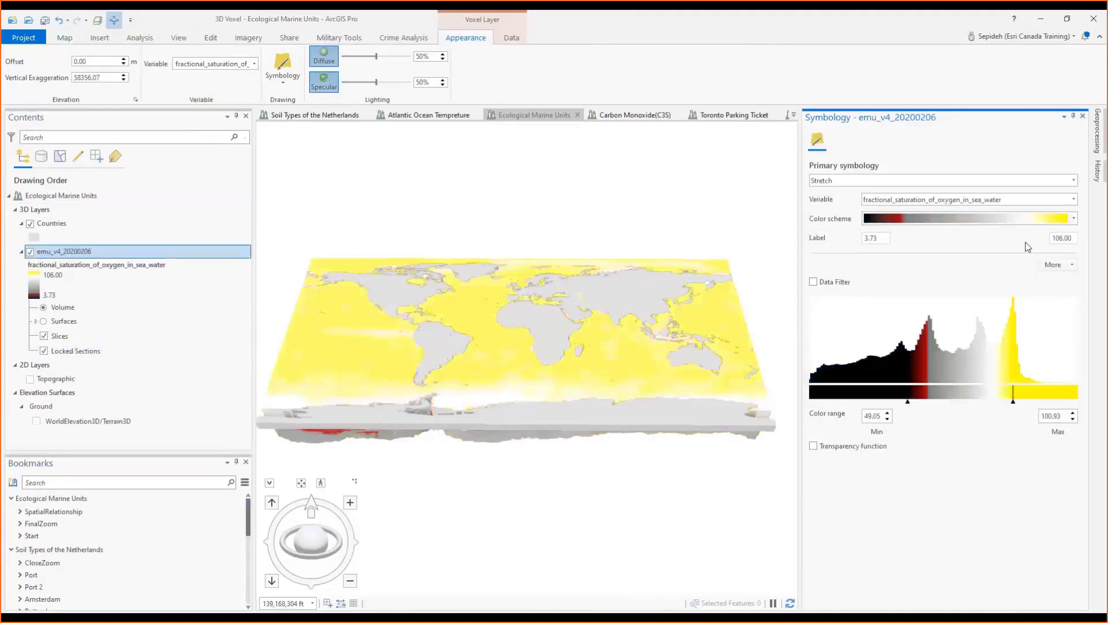
pyautogui.click(1073, 116)
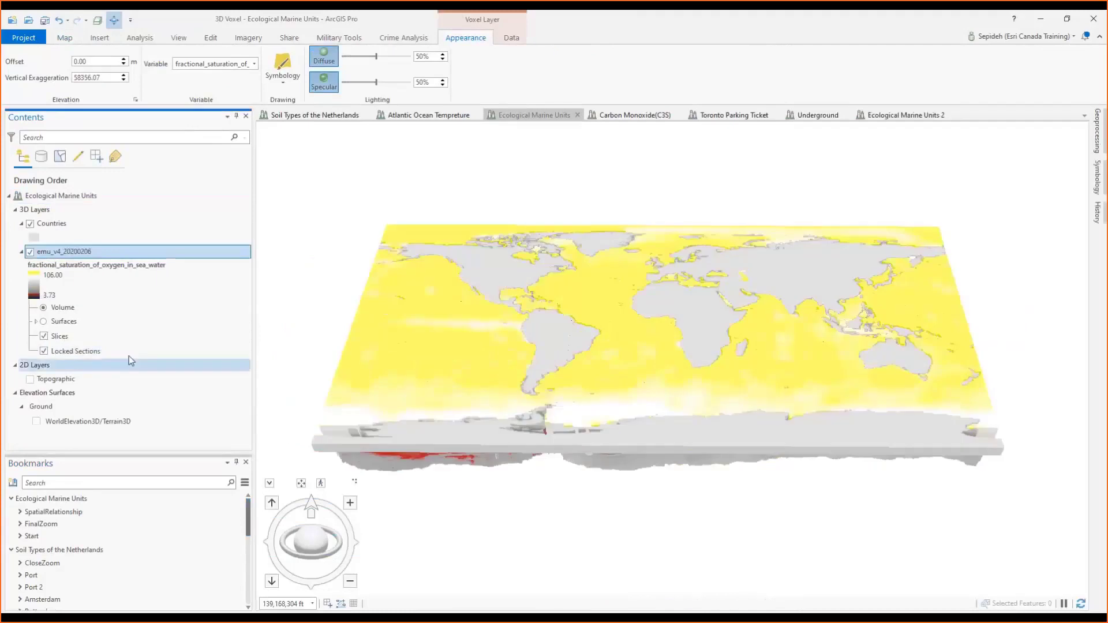
# Step: Display the voxel layer as surfaces and create a vertical east-west section at about 91° through South America, southern Africa and Australia
pyautogui.click(50, 323)
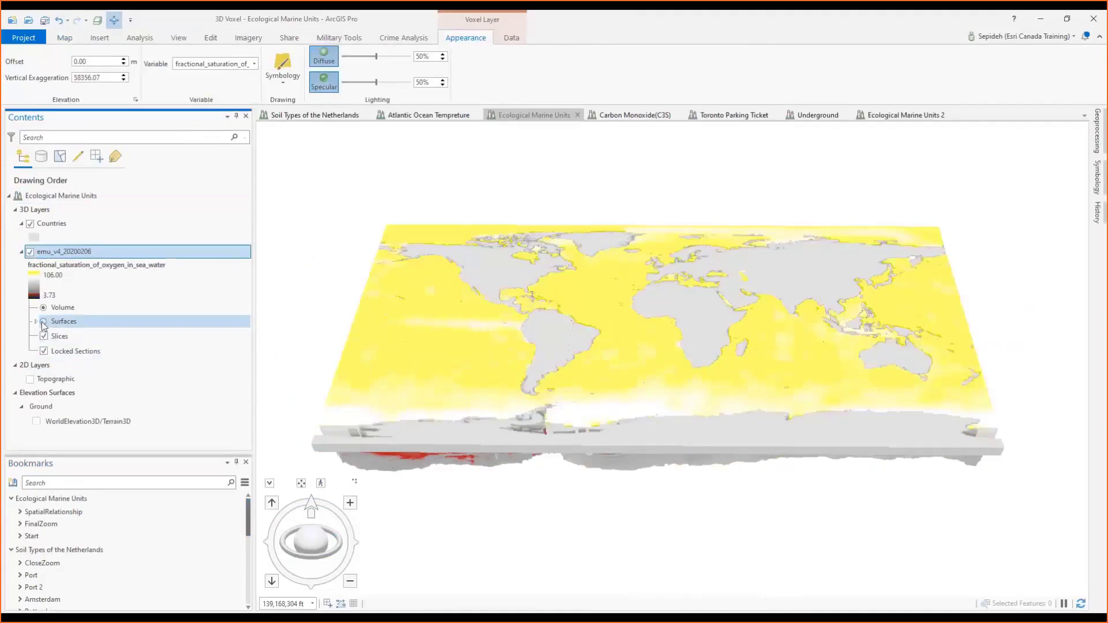
pyautogui.click(36, 322)
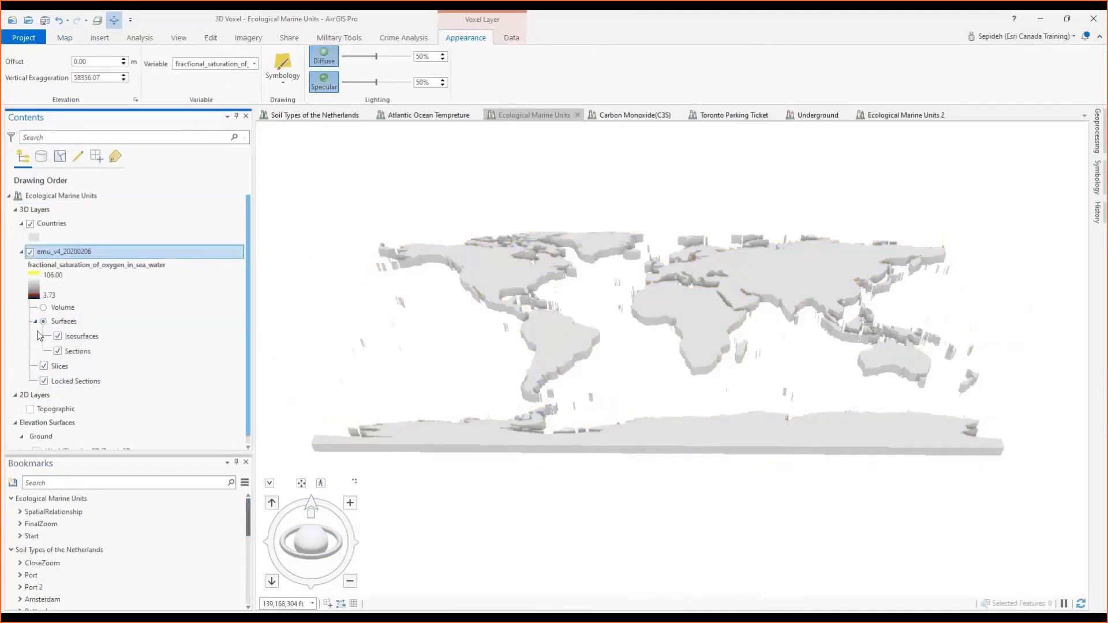
pyautogui.rightClick(84, 354)
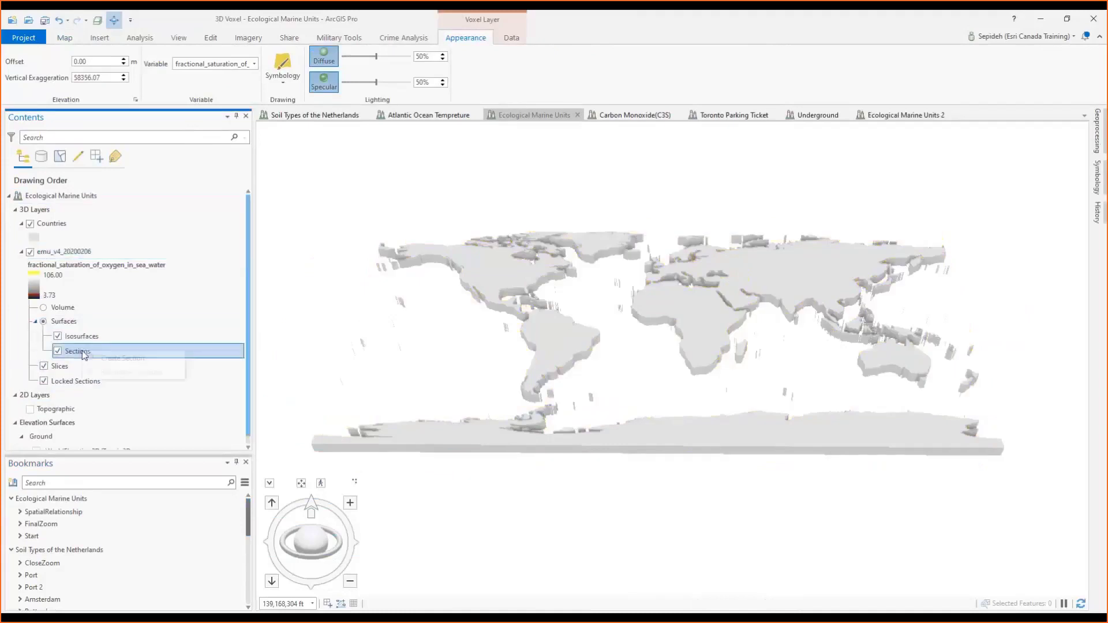
pyautogui.click(125, 359)
pyautogui.click(126, 359)
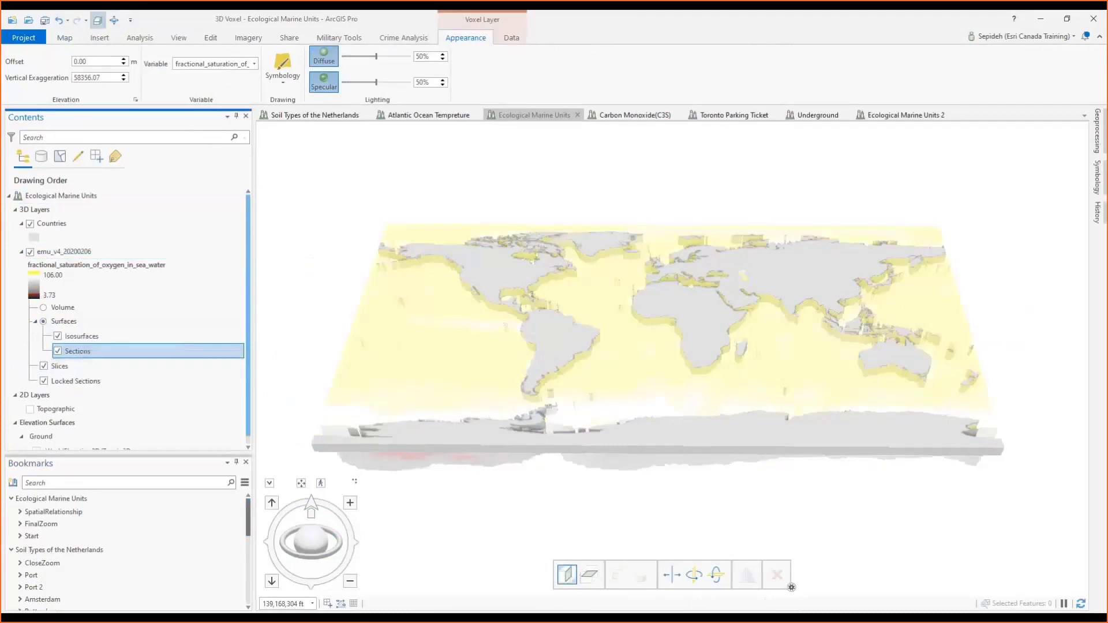
pyautogui.click(566, 575)
pyautogui.click(969, 350)
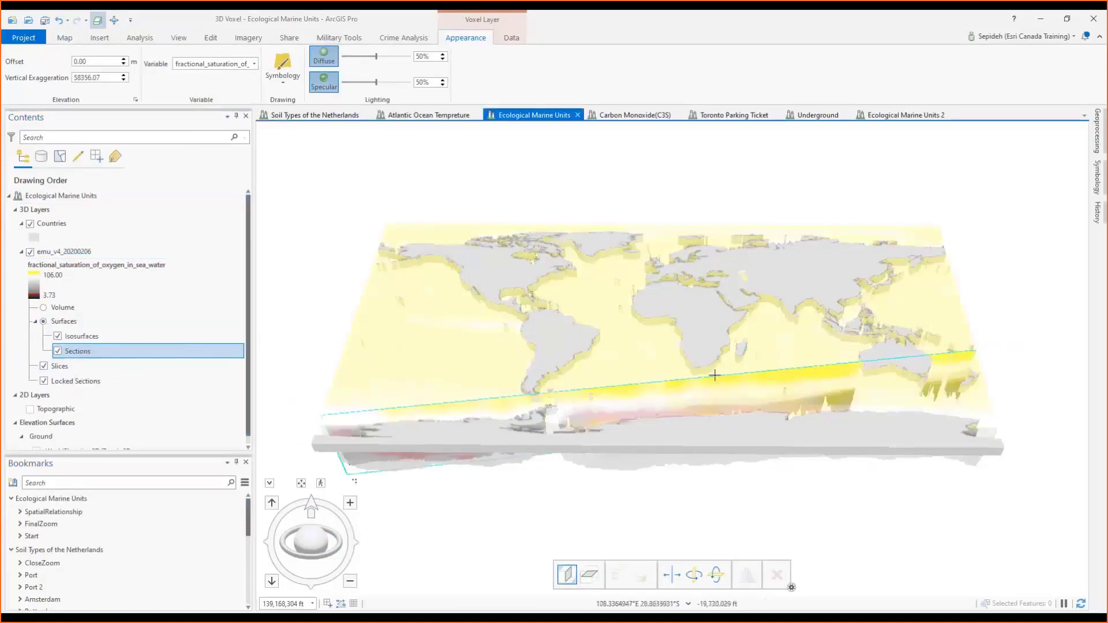
pyautogui.click(345, 353)
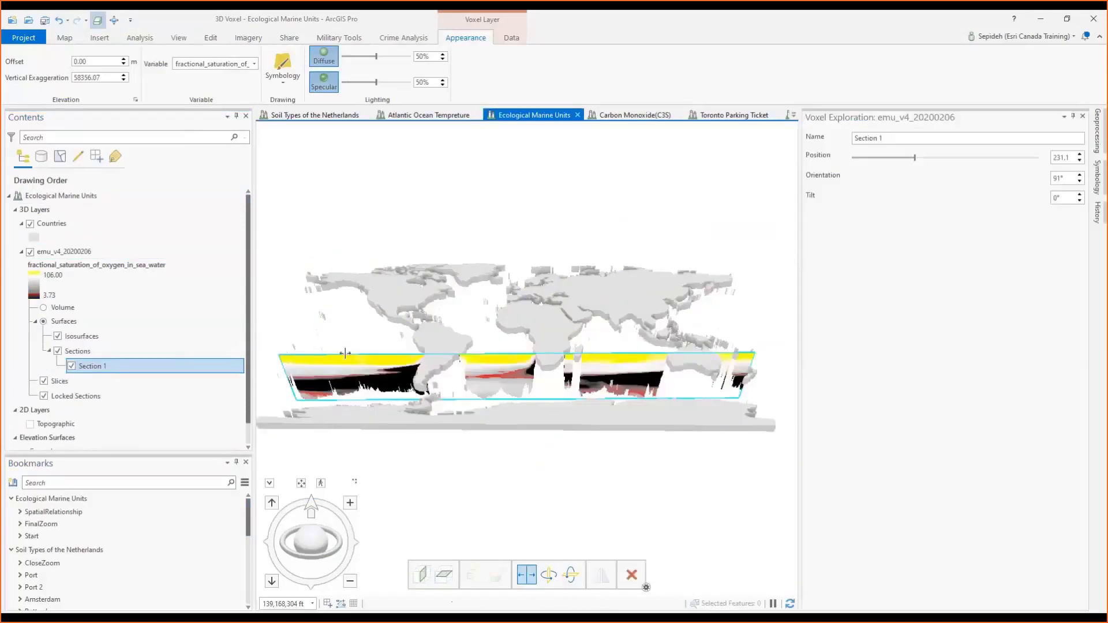
# Step: Create a second vertical section running north-south through the eastern Pacific, oriented at about -178°
pyautogui.click(421, 578)
pyautogui.click(421, 578)
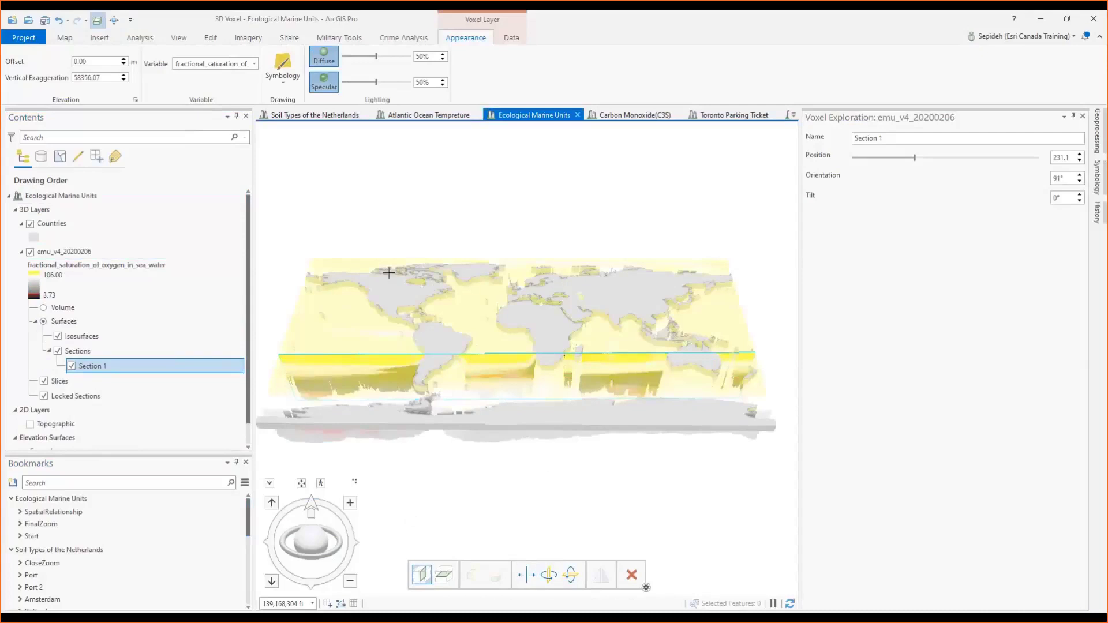
pyautogui.click(372, 259)
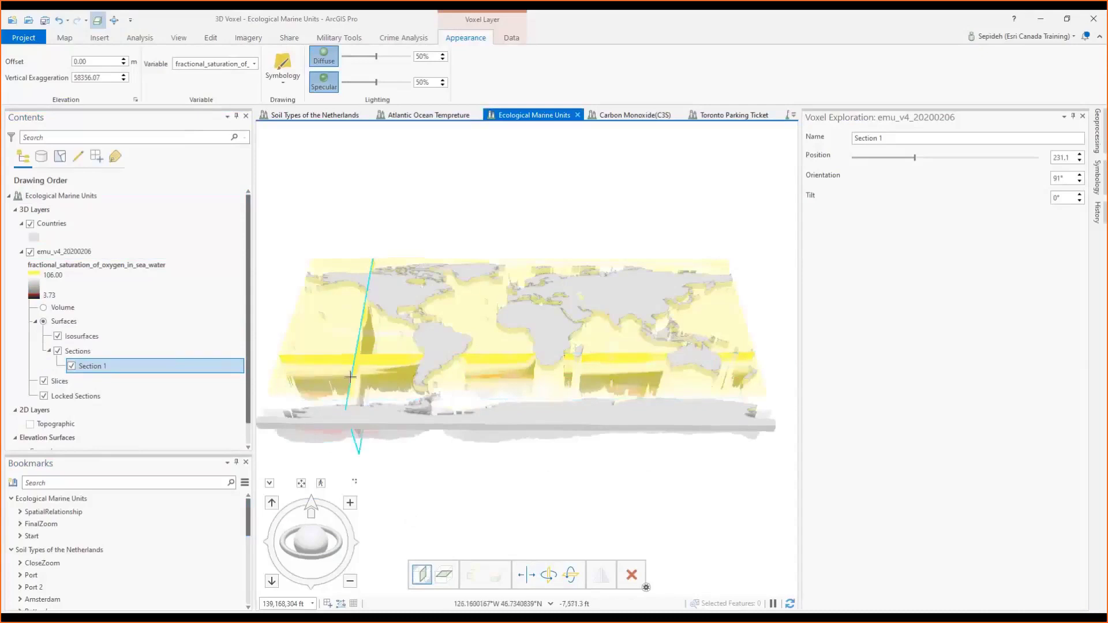
pyautogui.click(344, 398)
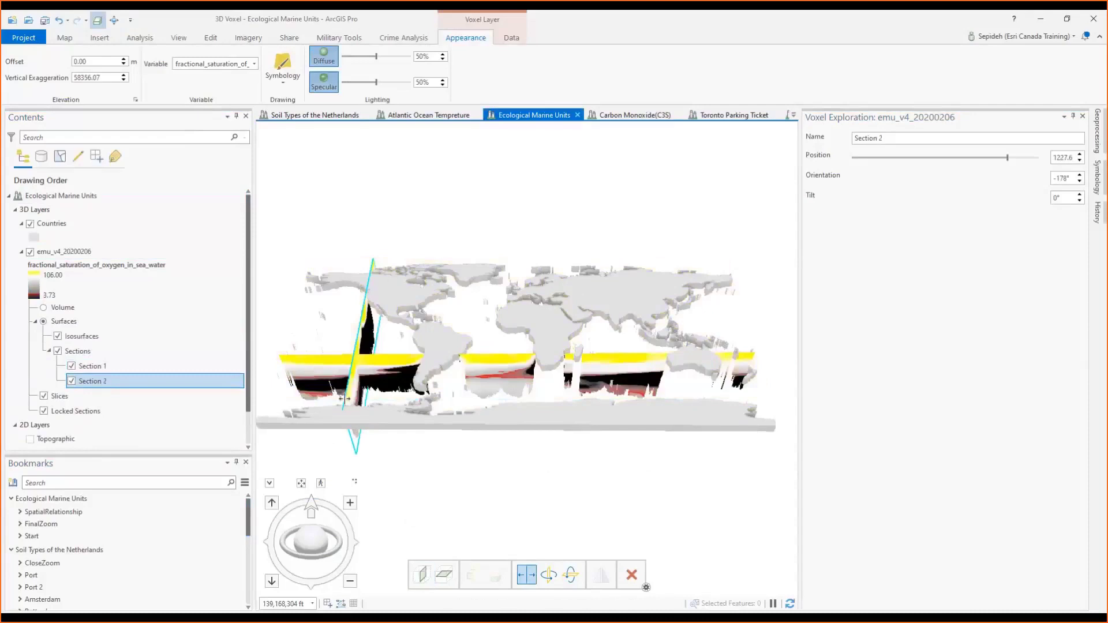
# Step: Lock both oxygen saturation sections, Section 1 and Section 2
pyautogui.click(92, 366)
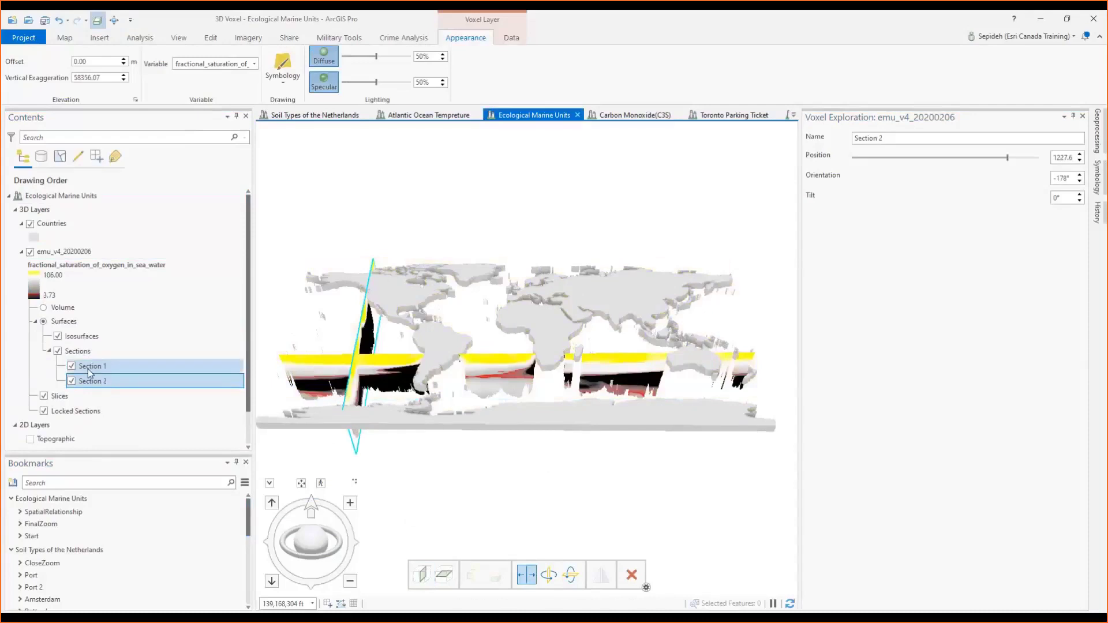
pyautogui.rightClick(96, 370)
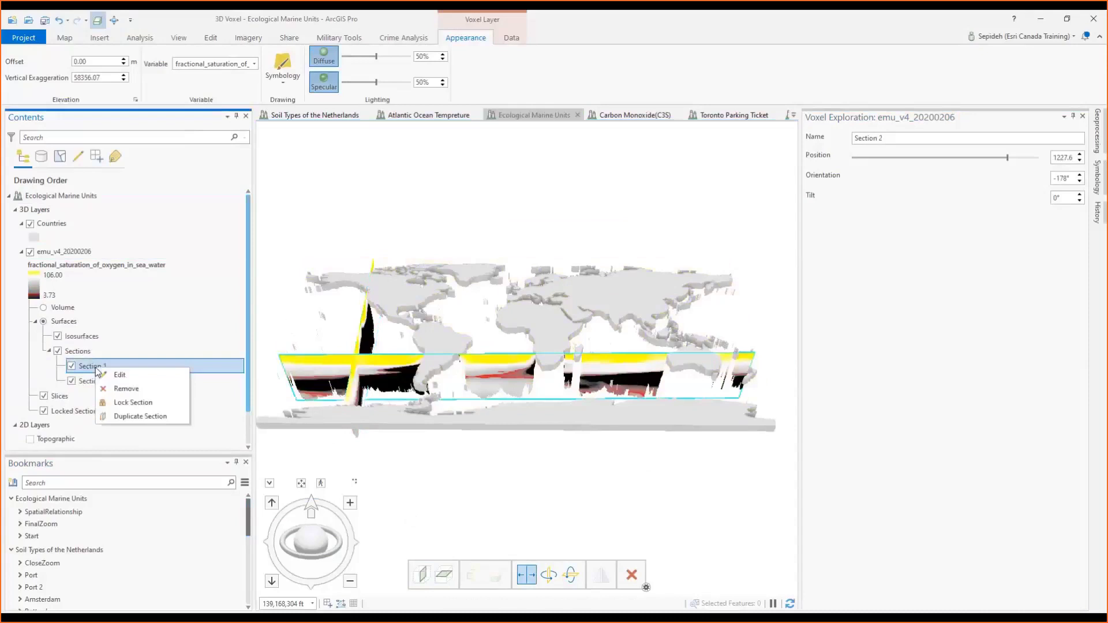
pyautogui.click(130, 402)
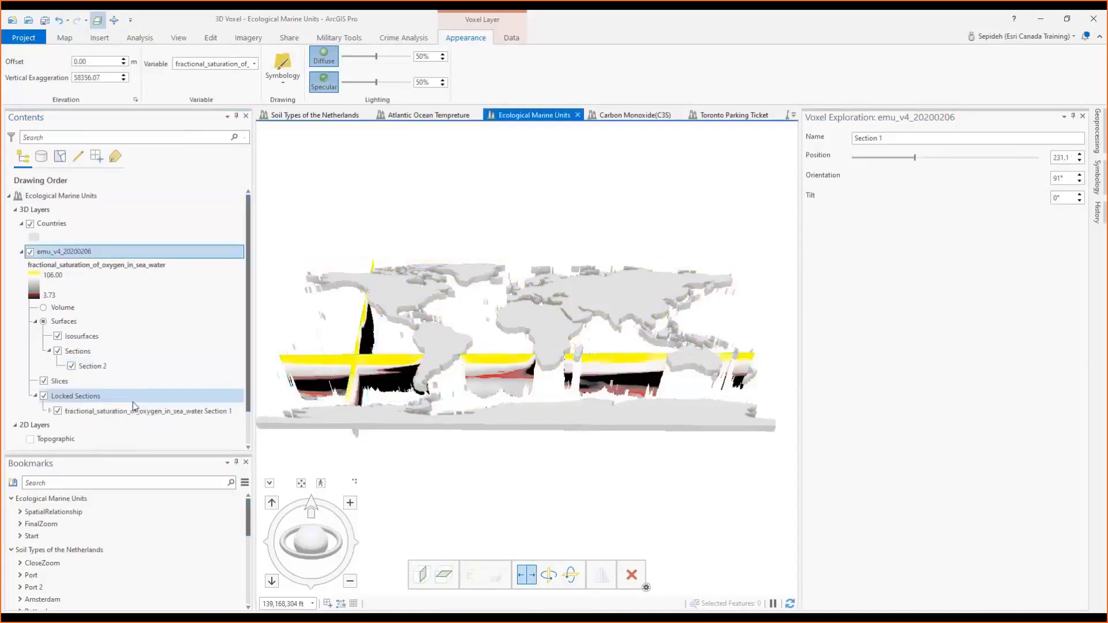
pyautogui.click(101, 368)
pyautogui.rightClick(98, 367)
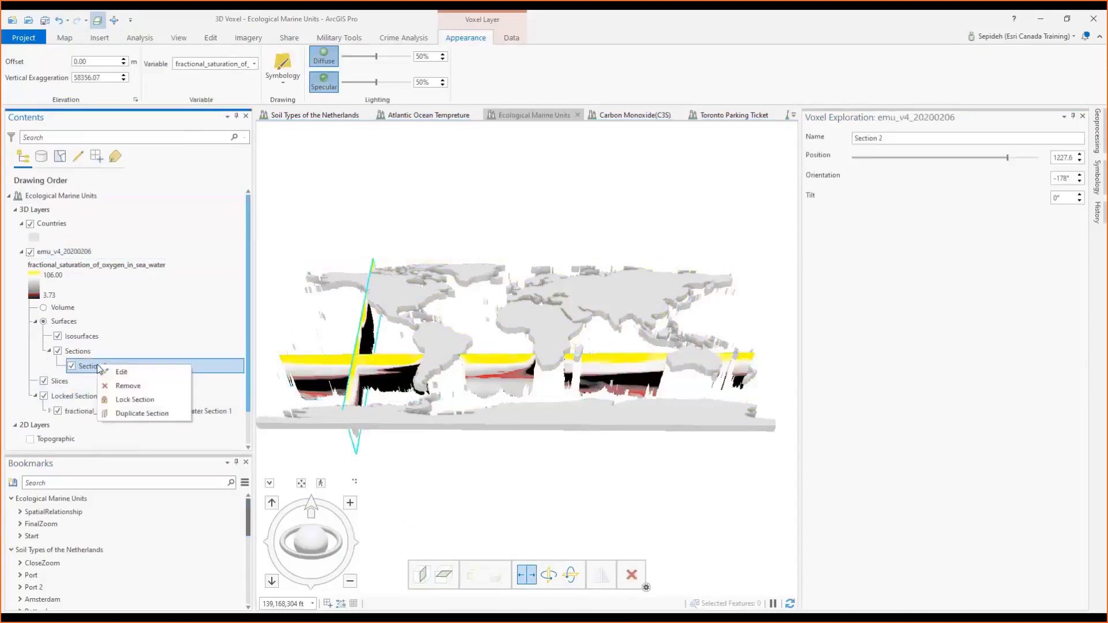
pyautogui.click(132, 400)
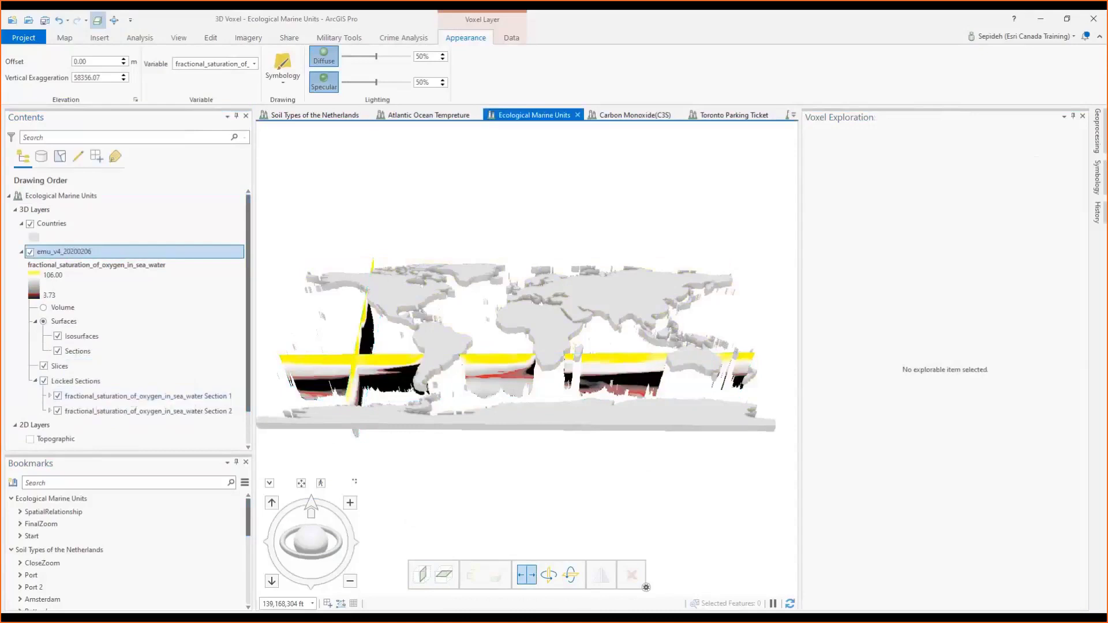
# Step: Switch the voxel layer's displayed variable to sea_water_temperature
pyautogui.click(1075, 117)
pyautogui.click(254, 63)
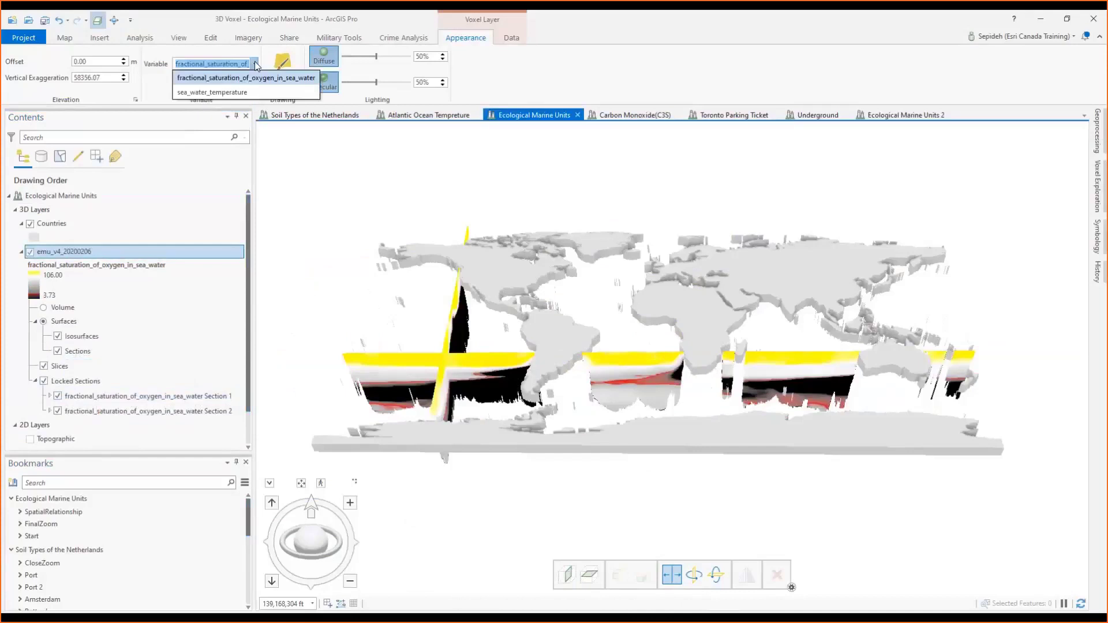
pyautogui.click(243, 92)
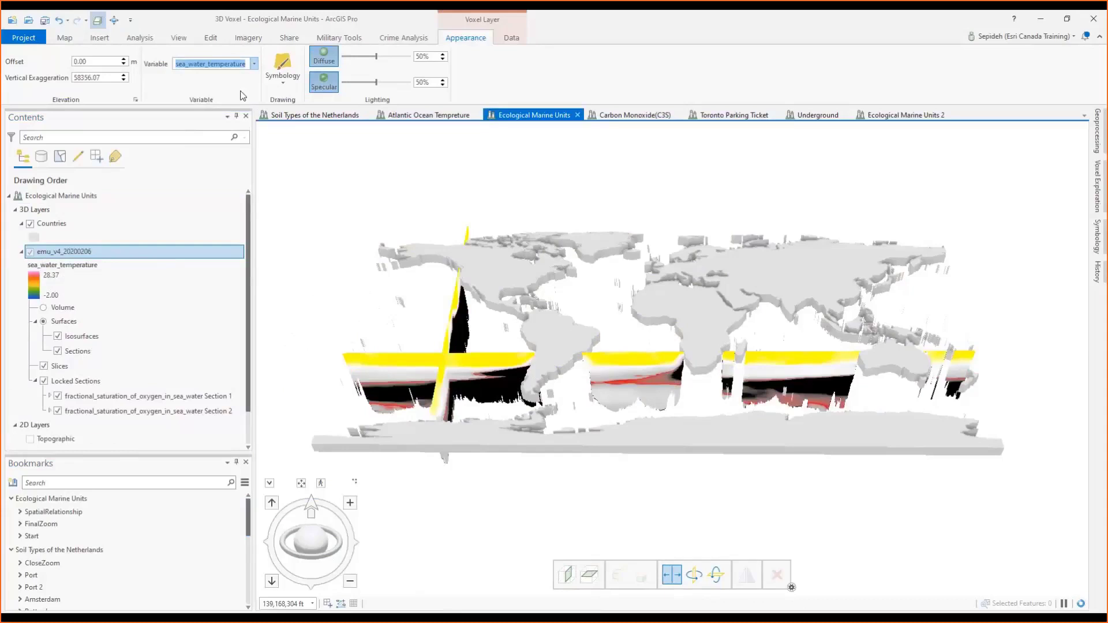
# Step: Create a sea water temperature isosurface with a value of 20
pyautogui.click(87, 340)
pyautogui.rightClick(87, 339)
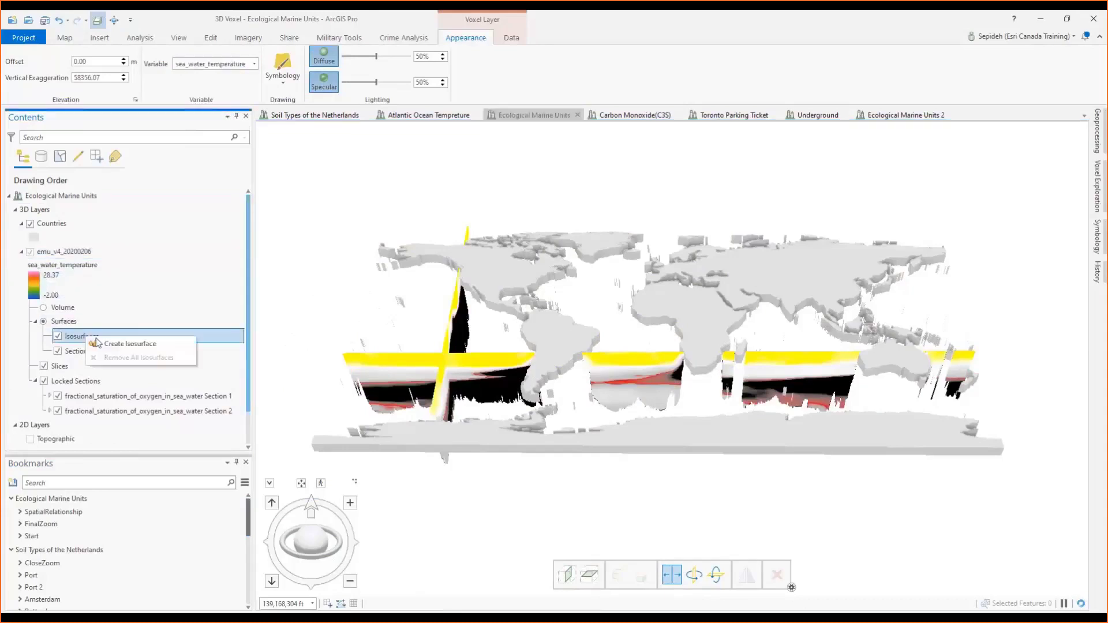
pyautogui.click(132, 345)
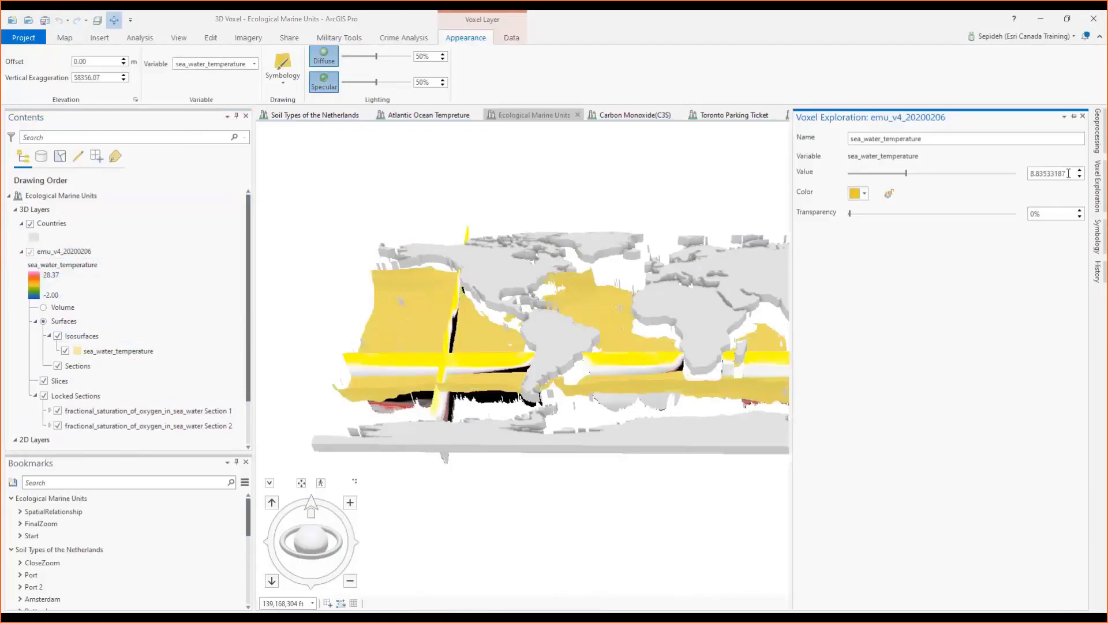
pyautogui.moveTo(1068, 174); pyautogui.dragTo(1029, 177)
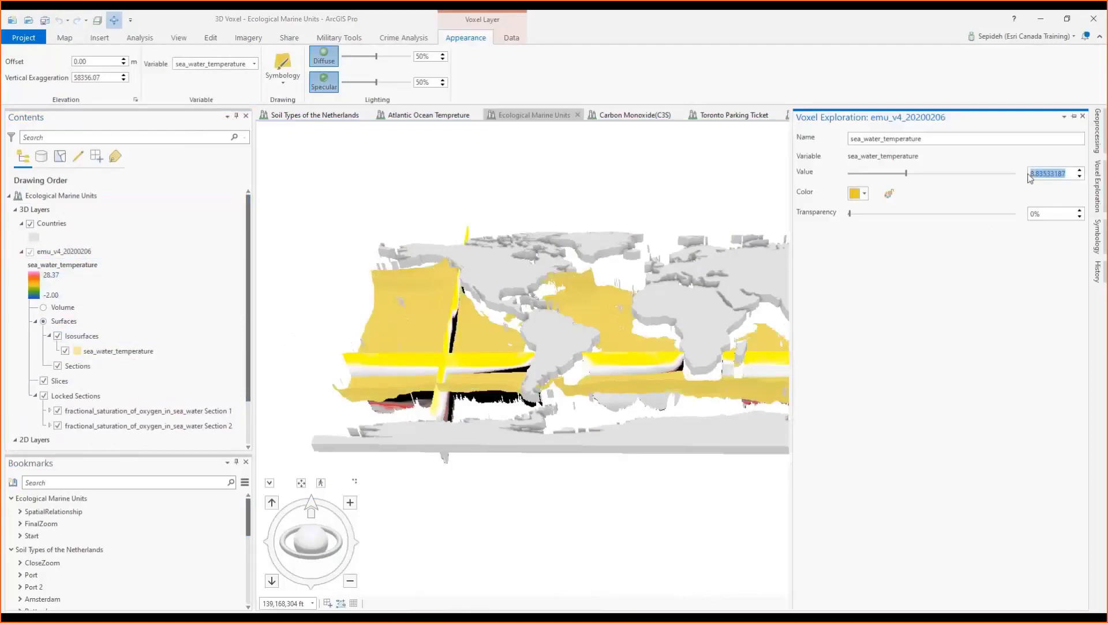
pyautogui.write('20')
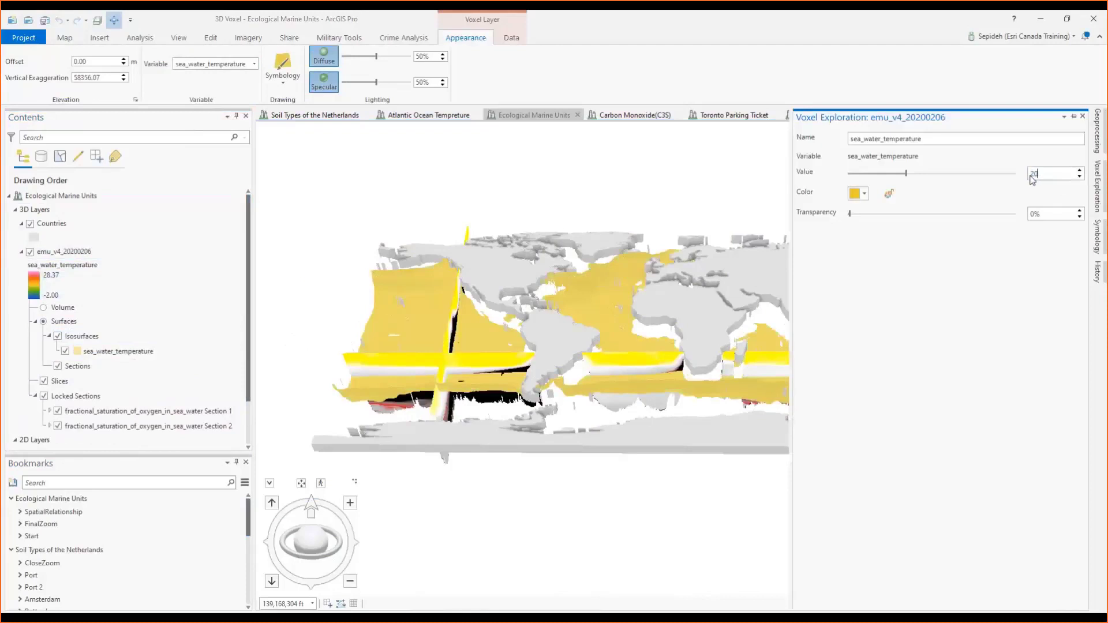
pyautogui.press('Return')
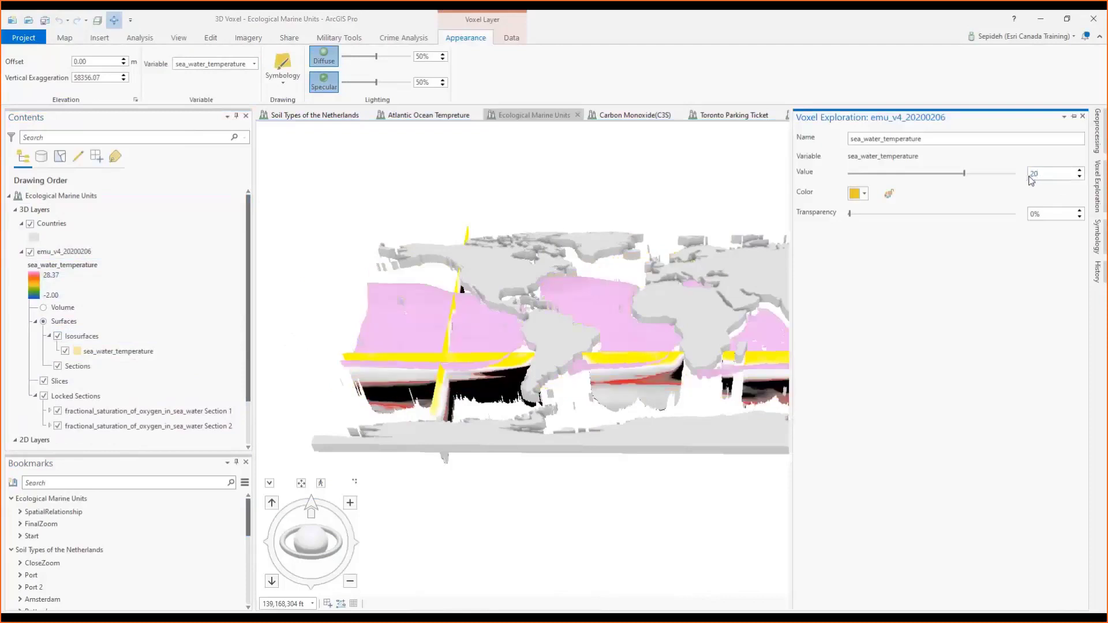
# Step: Create a second sea water temperature isosurface with a value of 25
pyautogui.click(85, 338)
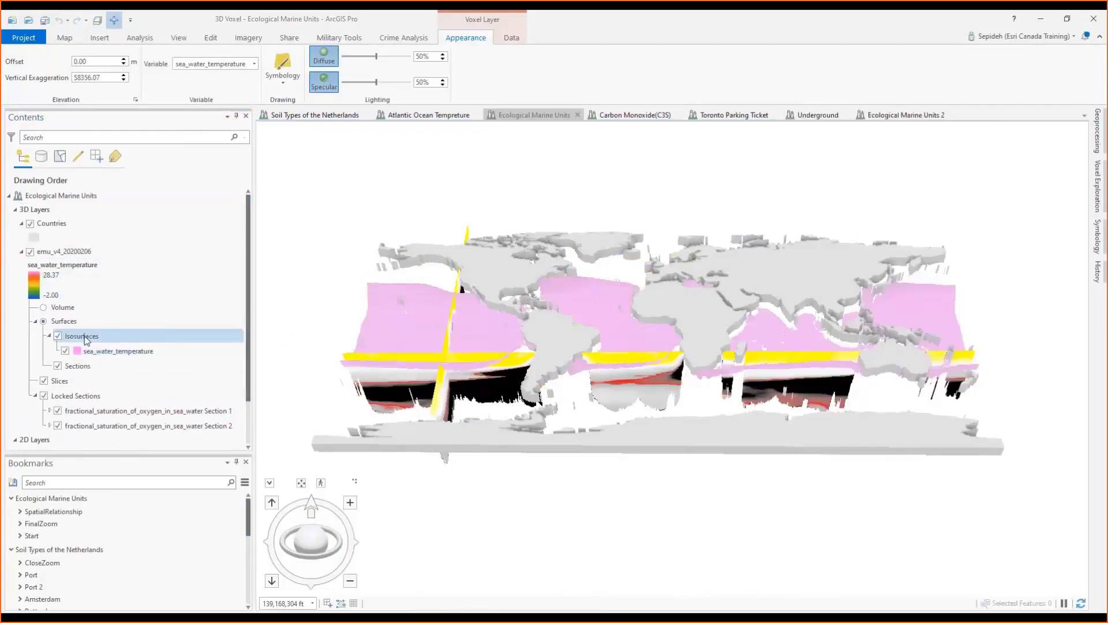
pyautogui.rightClick(85, 338)
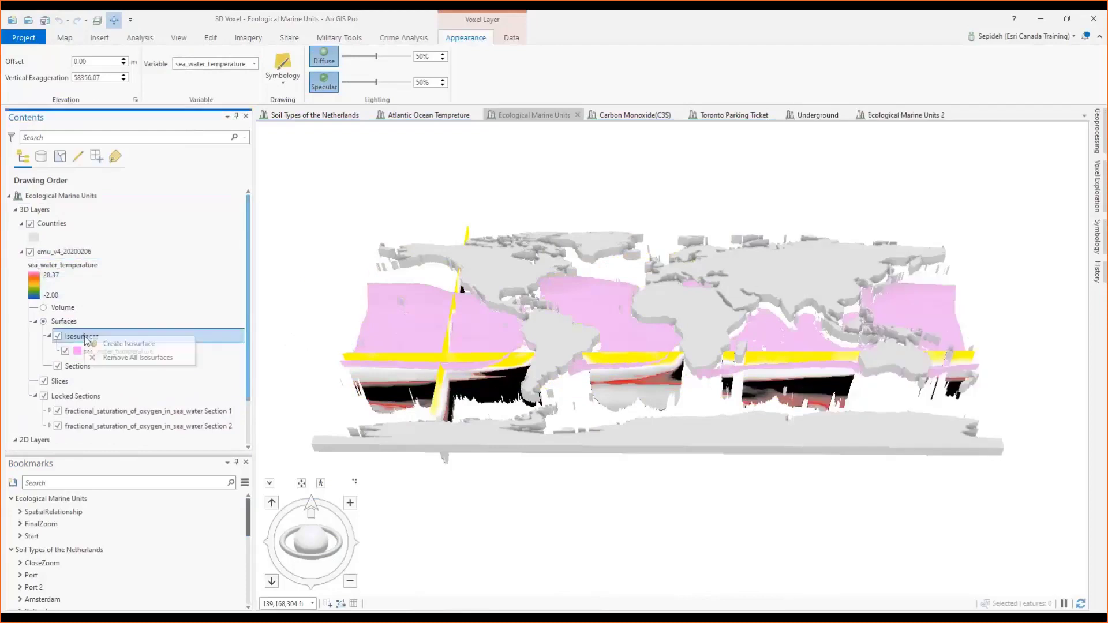
pyautogui.click(127, 344)
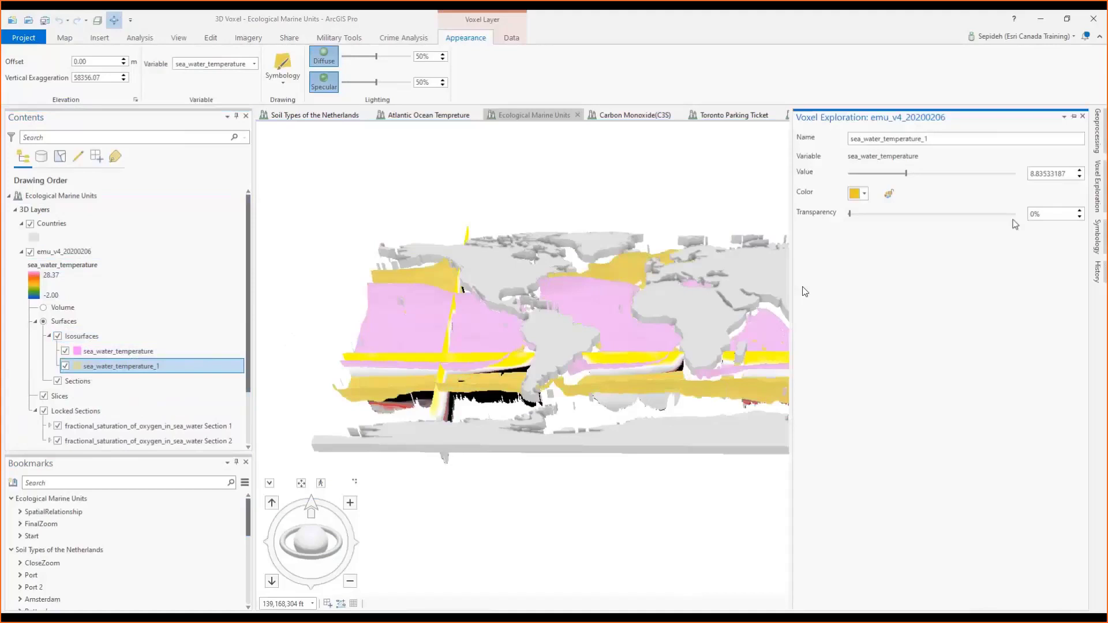
pyautogui.moveTo(1066, 173); pyautogui.dragTo(1007, 180)
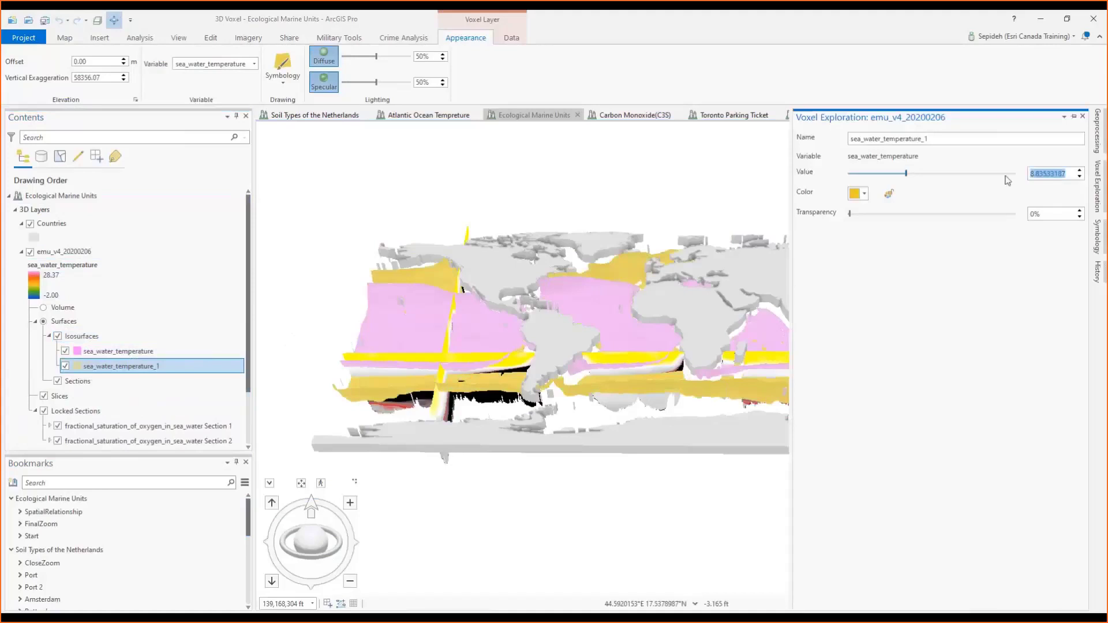
pyautogui.write('25')
pyautogui.press('Return')
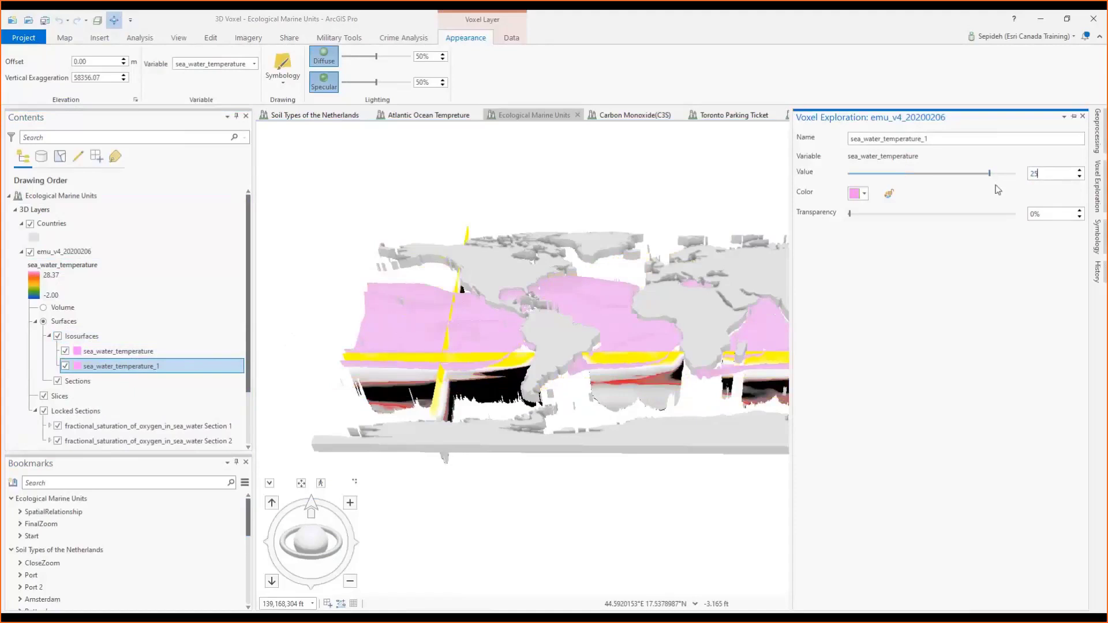
# Step: Color the 25-degree isosurface red and set its transparency to 50%
pyautogui.click(865, 195)
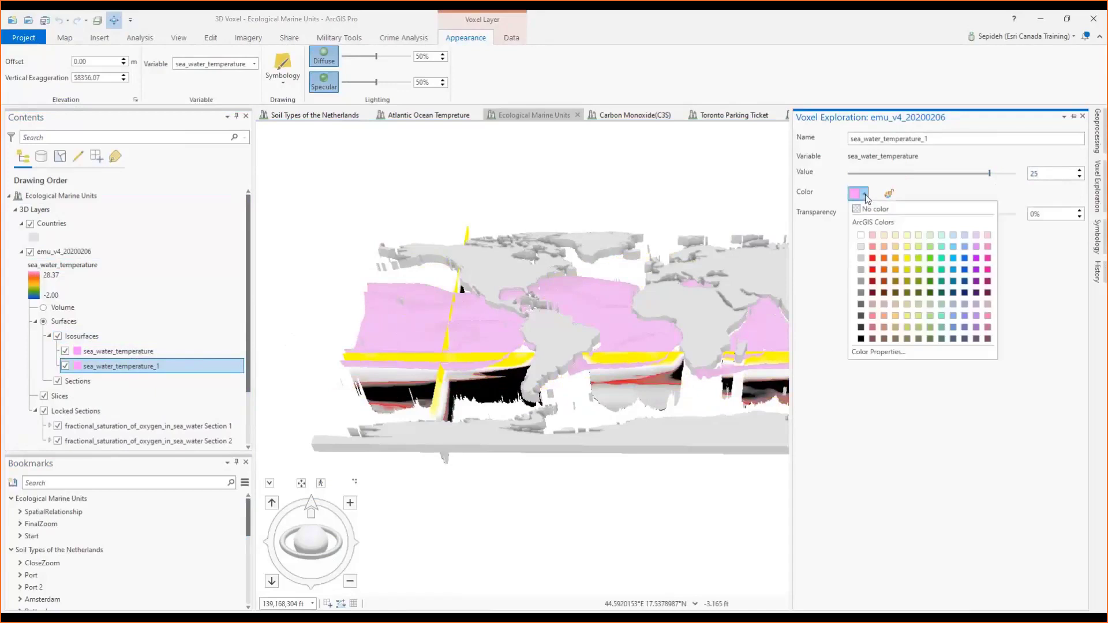
pyautogui.click(872, 258)
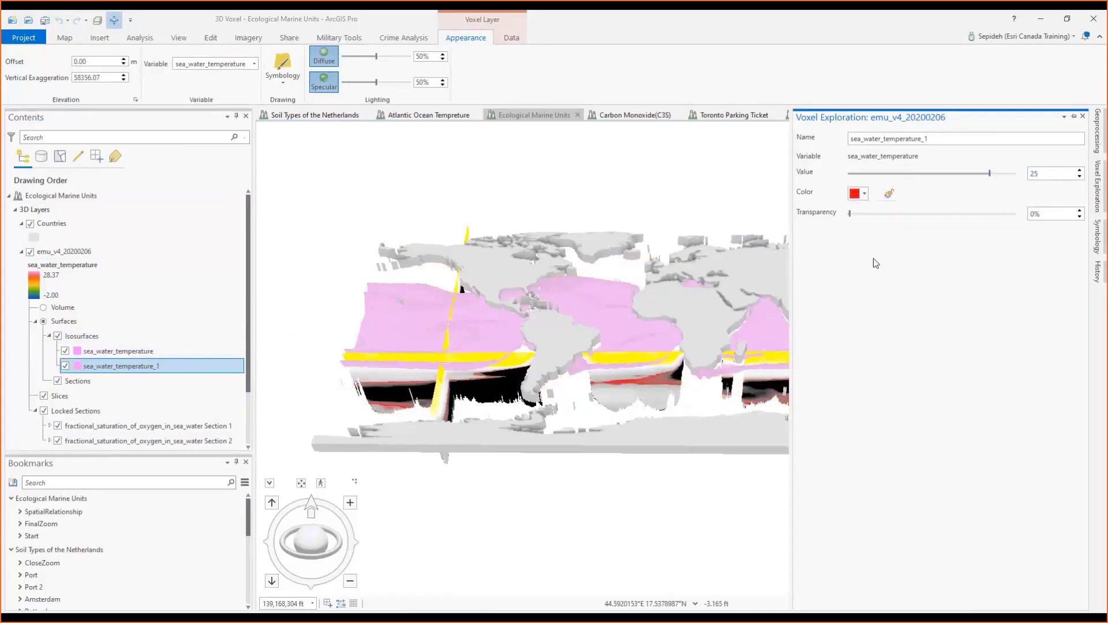
pyautogui.press('Tab')
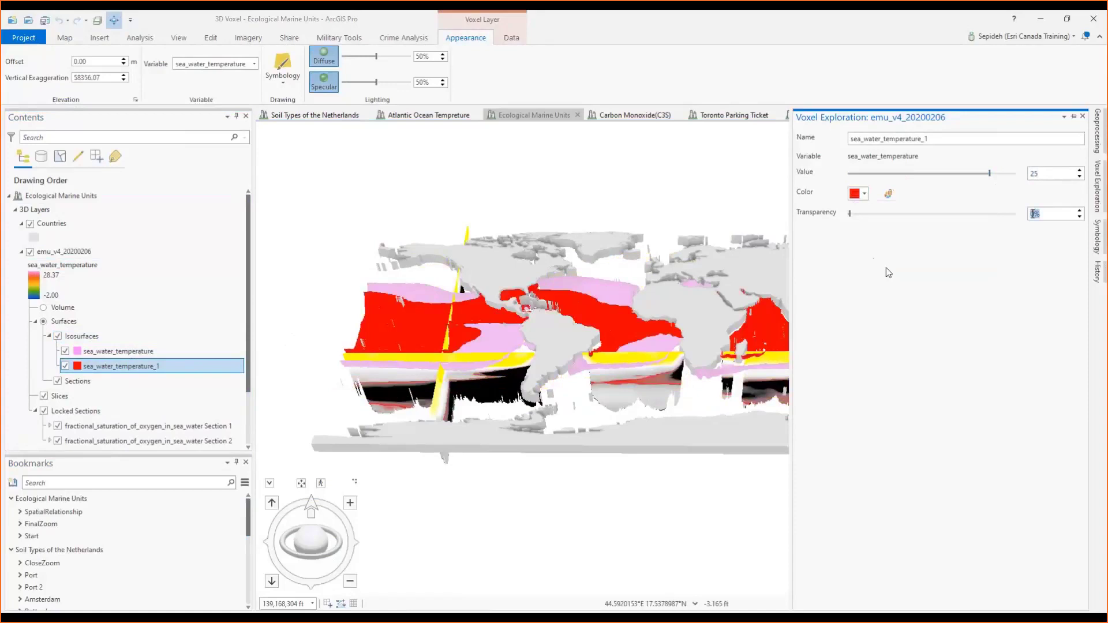
pyautogui.write('10')
pyautogui.press('Return')
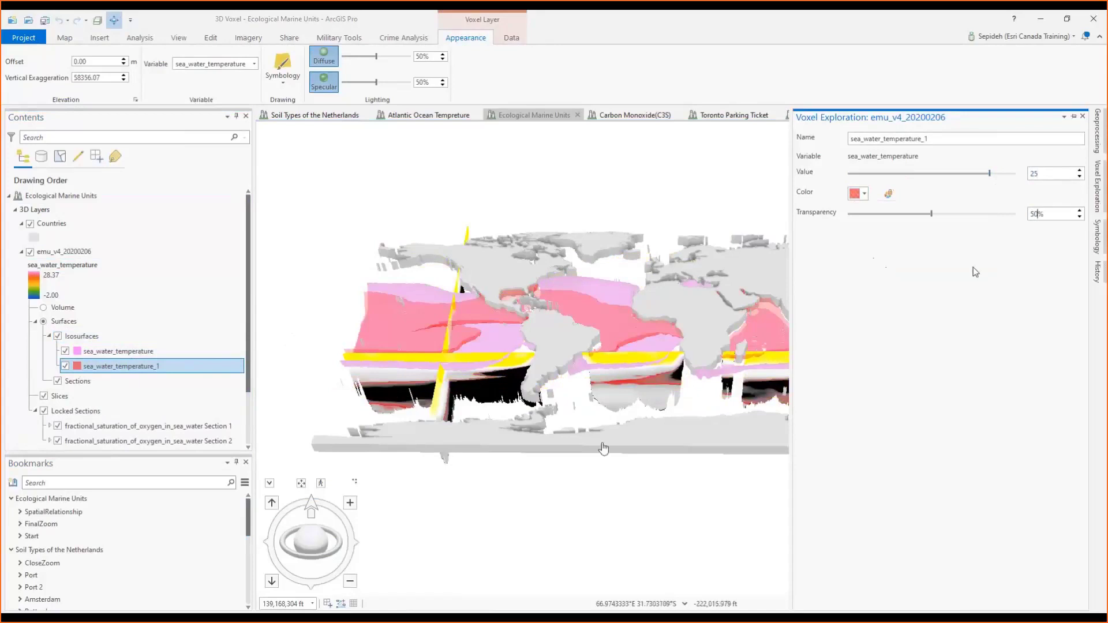
# Step: View the locked oxygen sections against the temperature isosurfaces from the SpatialRelationship, FinalZoom and Start bookmarks
pyautogui.click(196, 513)
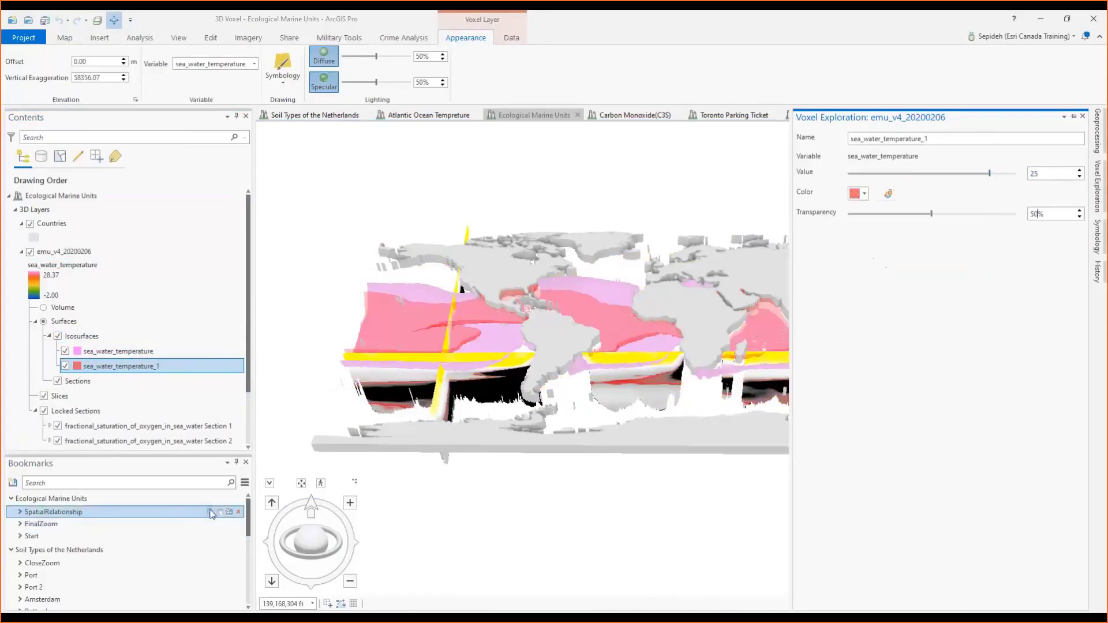
pyautogui.click(210, 513)
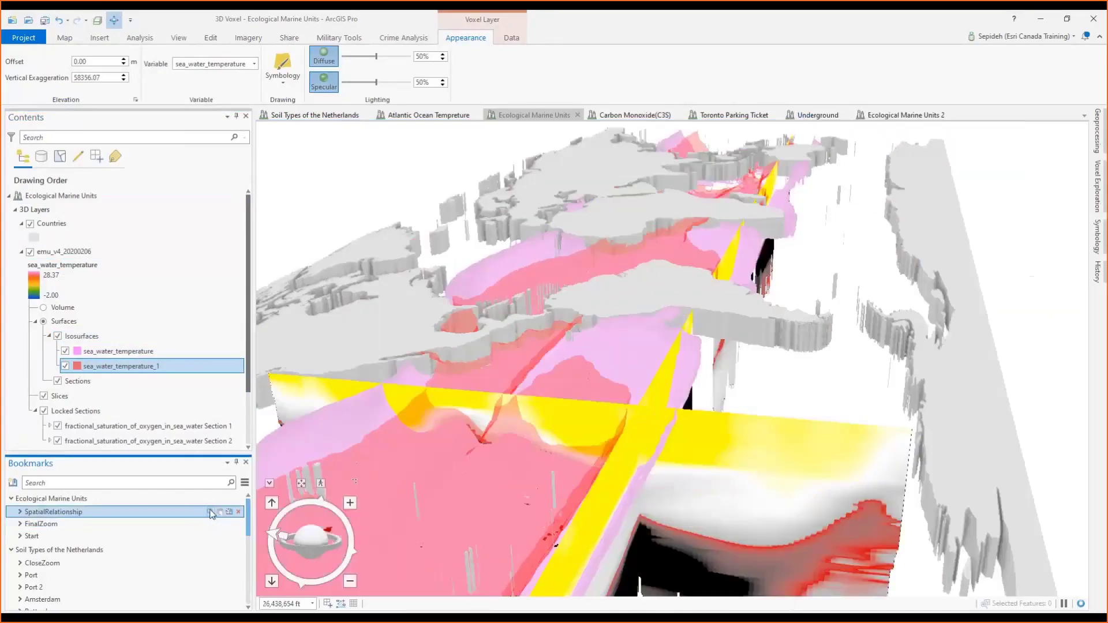
pyautogui.click(211, 524)
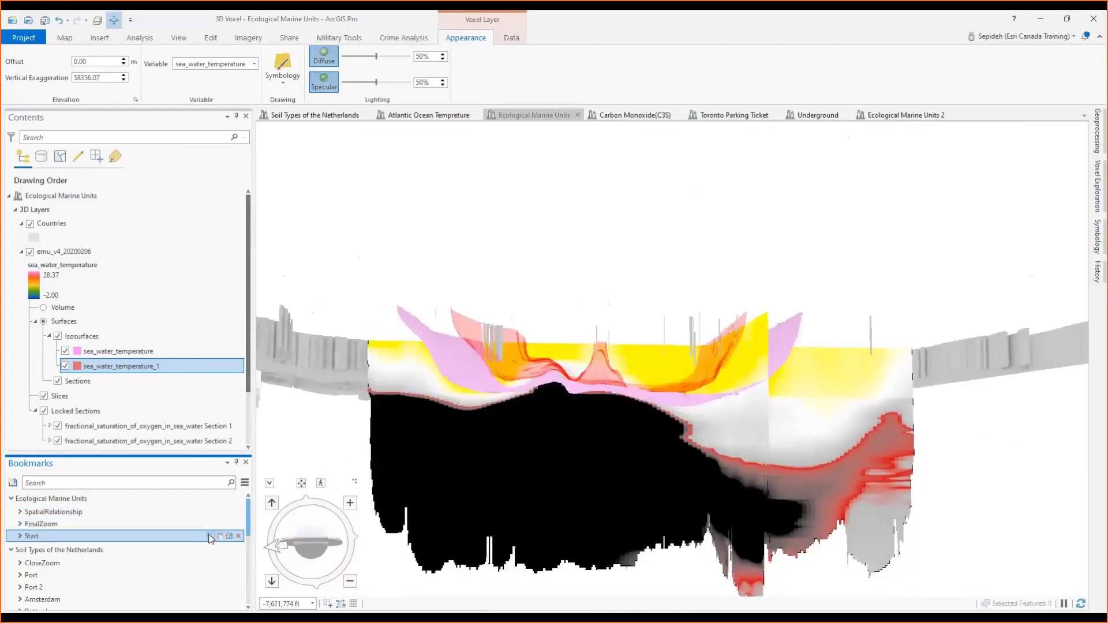
pyautogui.click(210, 537)
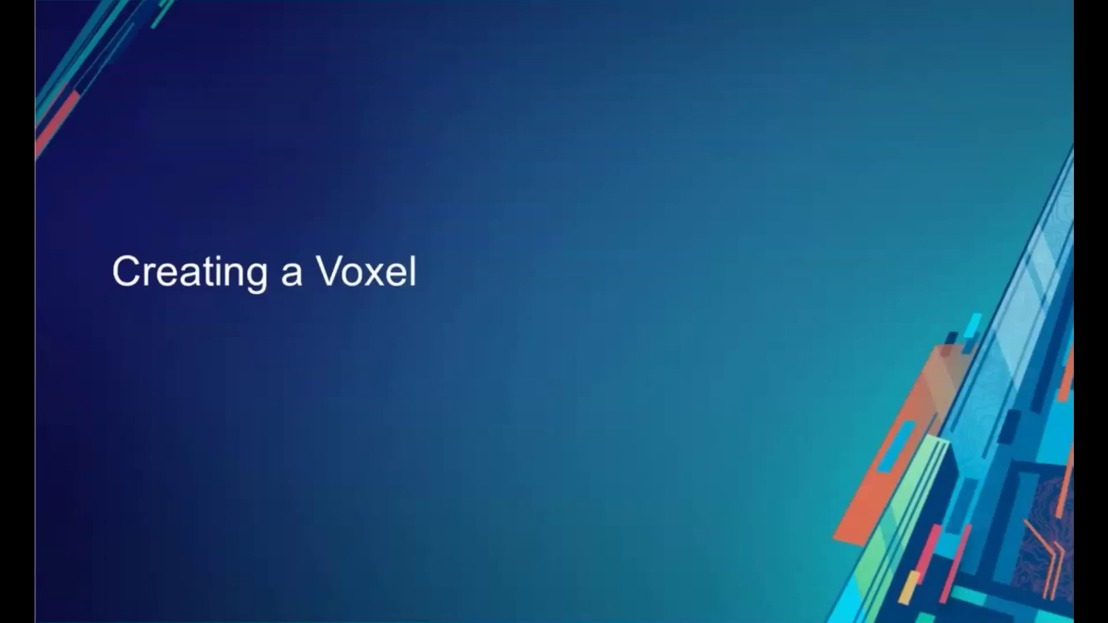
pyautogui.press('Right')
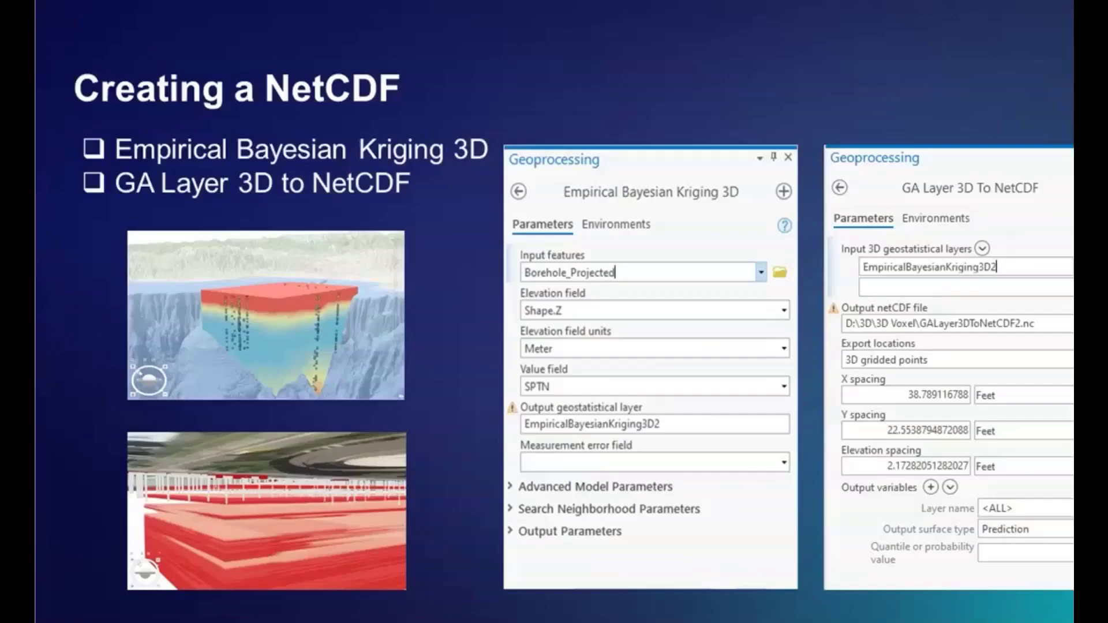
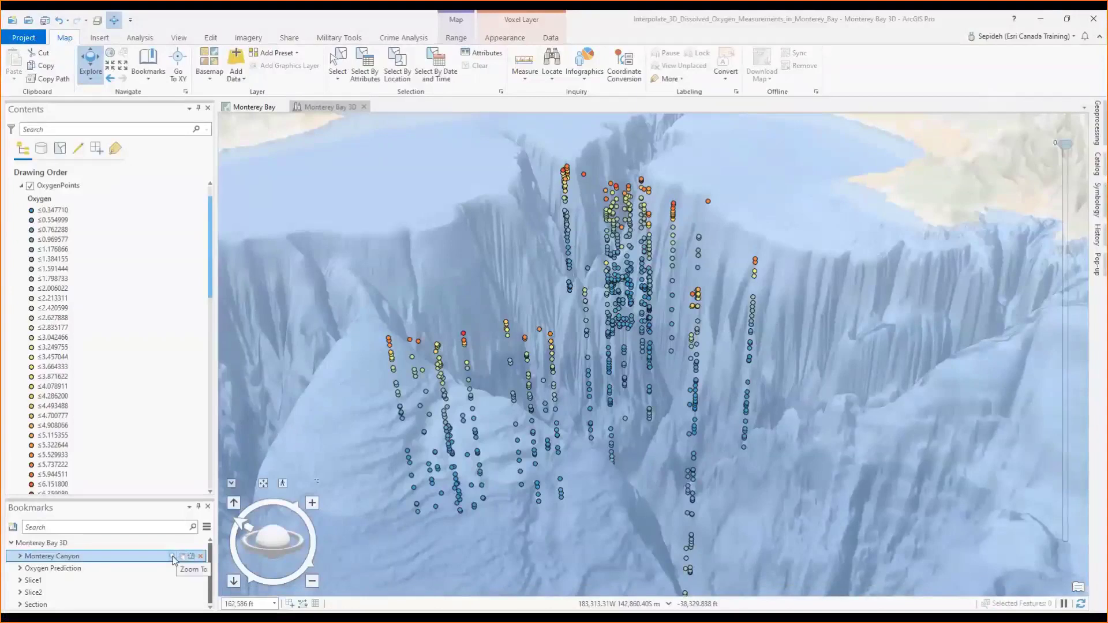
# Step: Zoom to the Monterey Canyon bookmark and inspect the attributes of one point in the OxygenPoints layer
pyautogui.click(172, 556)
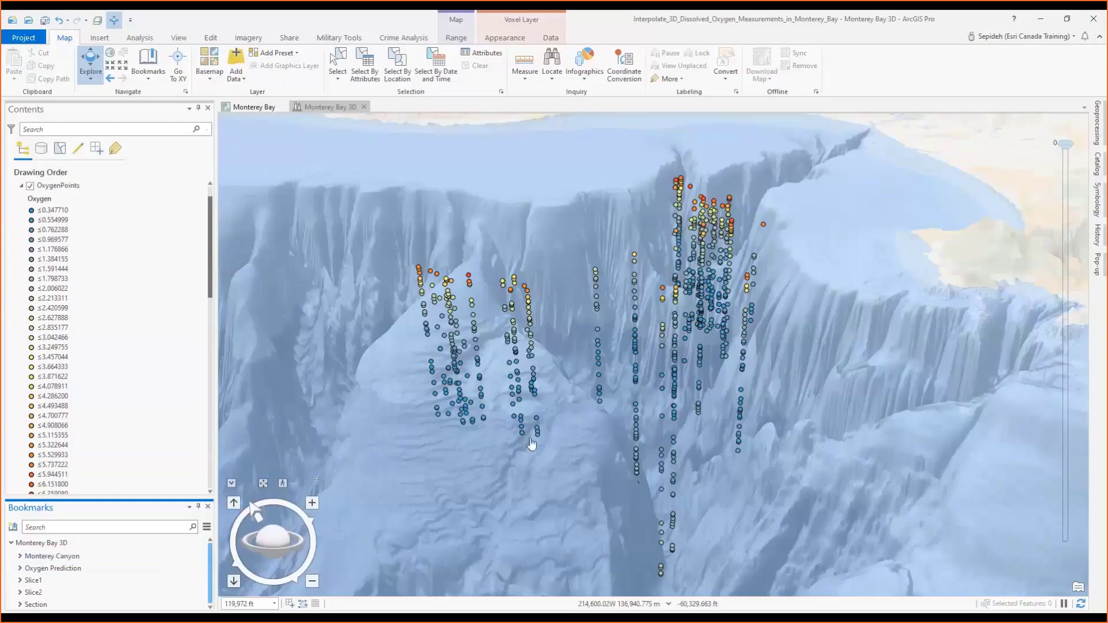
pyautogui.click(513, 295)
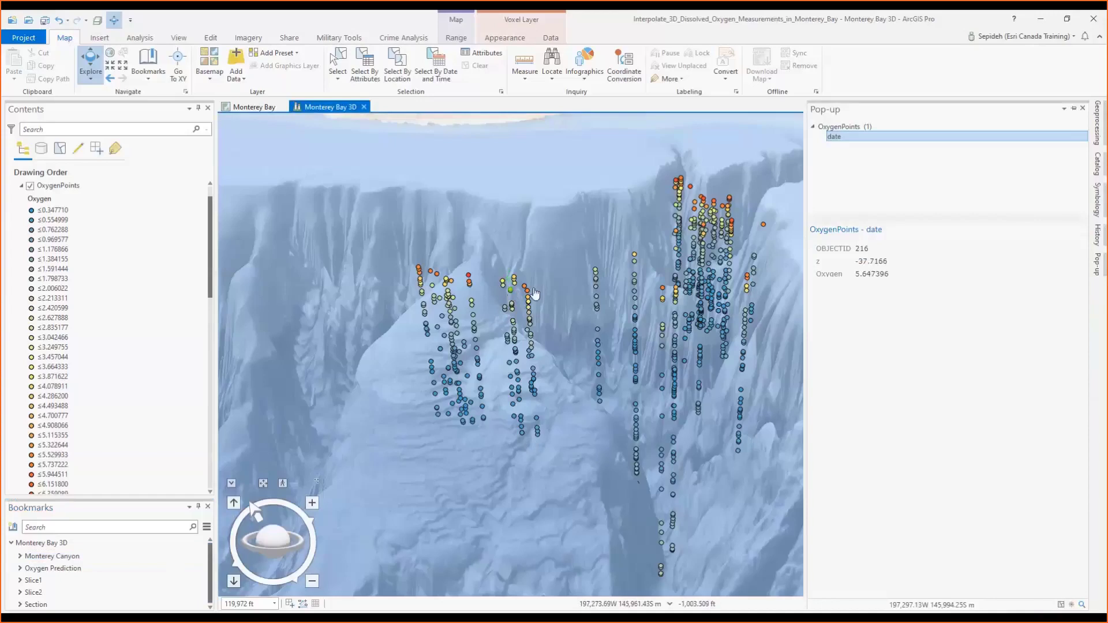
pyautogui.click(1083, 108)
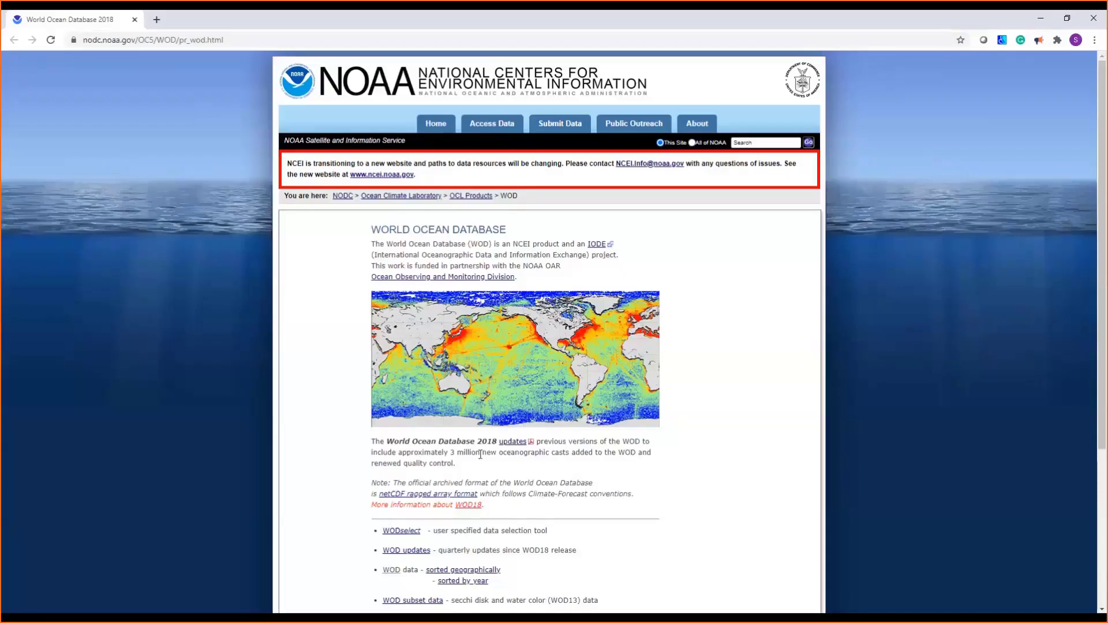
pyautogui.click(1040, 19)
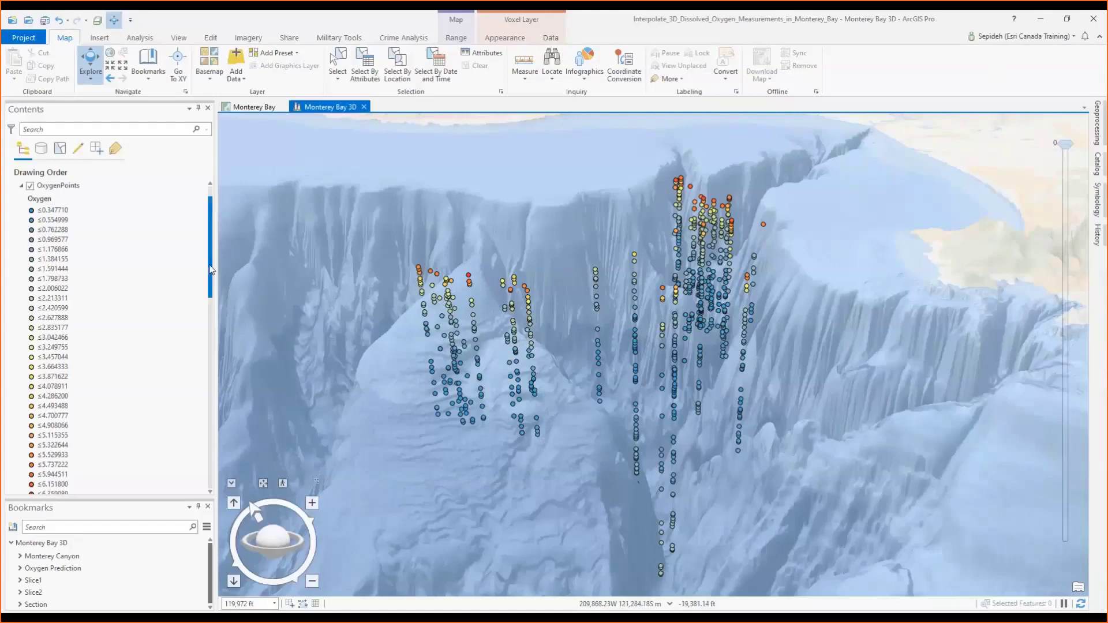
# Step: Open the Distribution of Oxygen chart of the OxygenPoints layer
pyautogui.moveTo(210, 270); pyautogui.dragTo(209, 297)
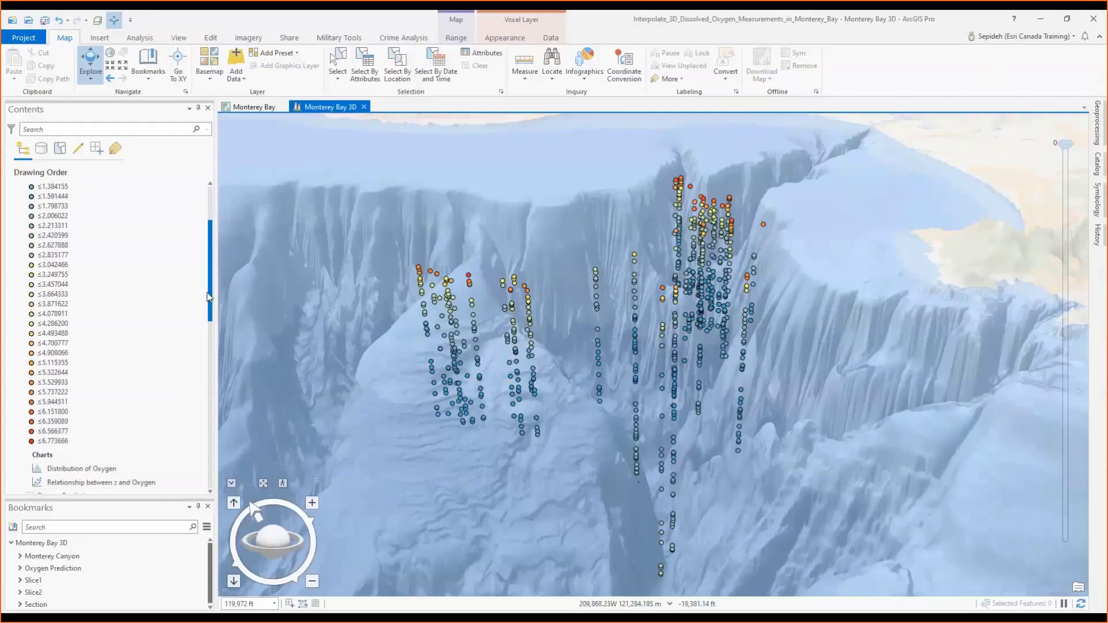
pyautogui.rightClick(93, 470)
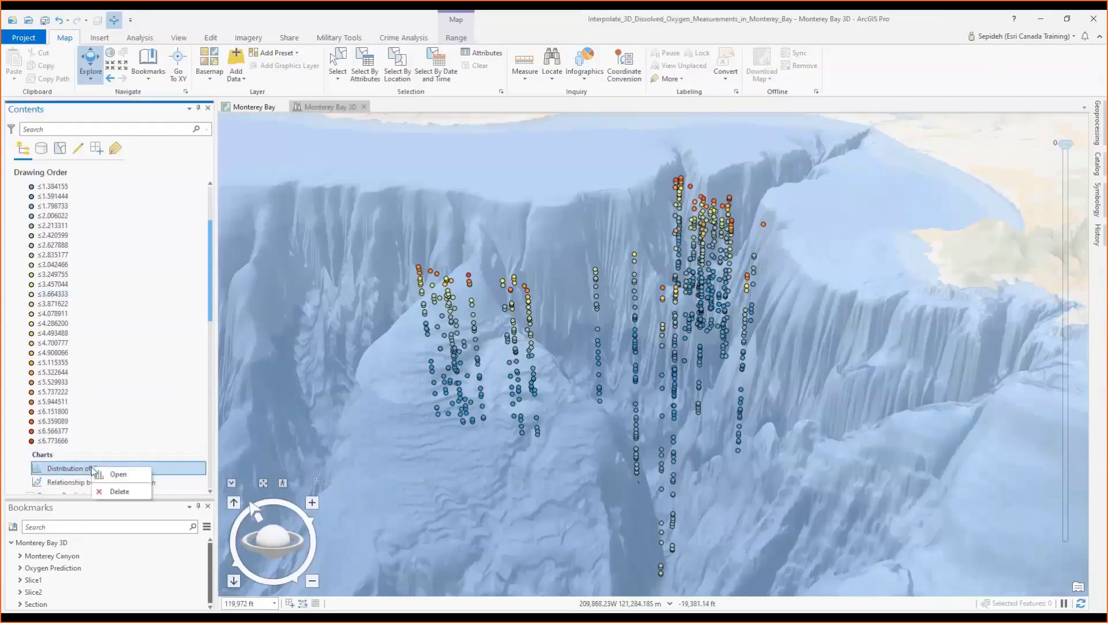
pyautogui.click(118, 474)
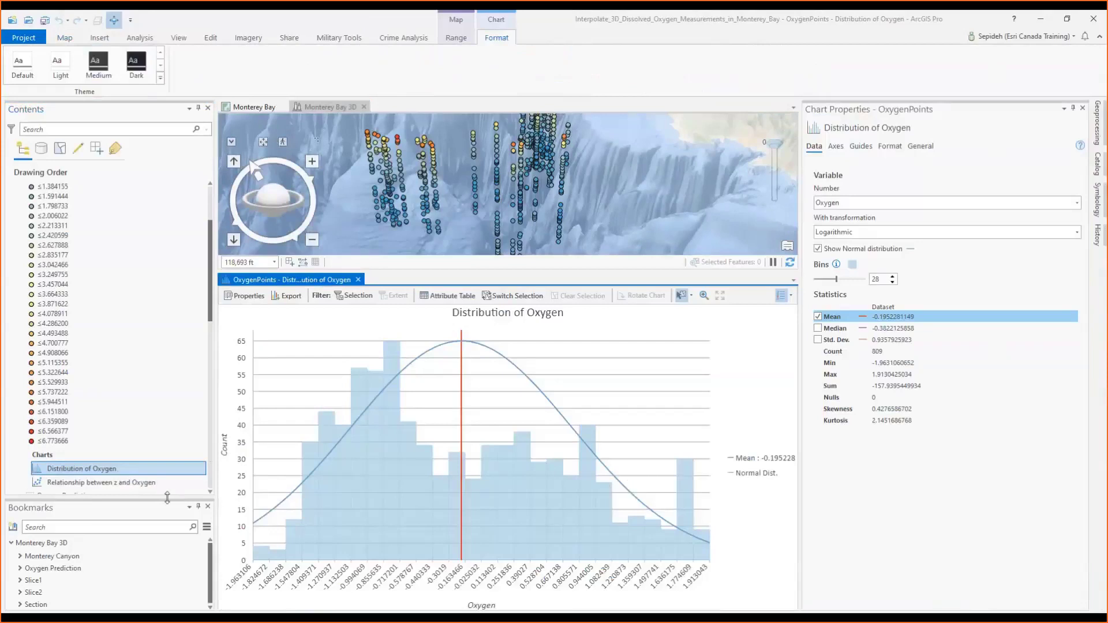
# Step: Examine the Relationship between z and Oxygen chart, and close both OxygenPoints charts
pyautogui.rightClick(126, 483)
pyautogui.click(147, 492)
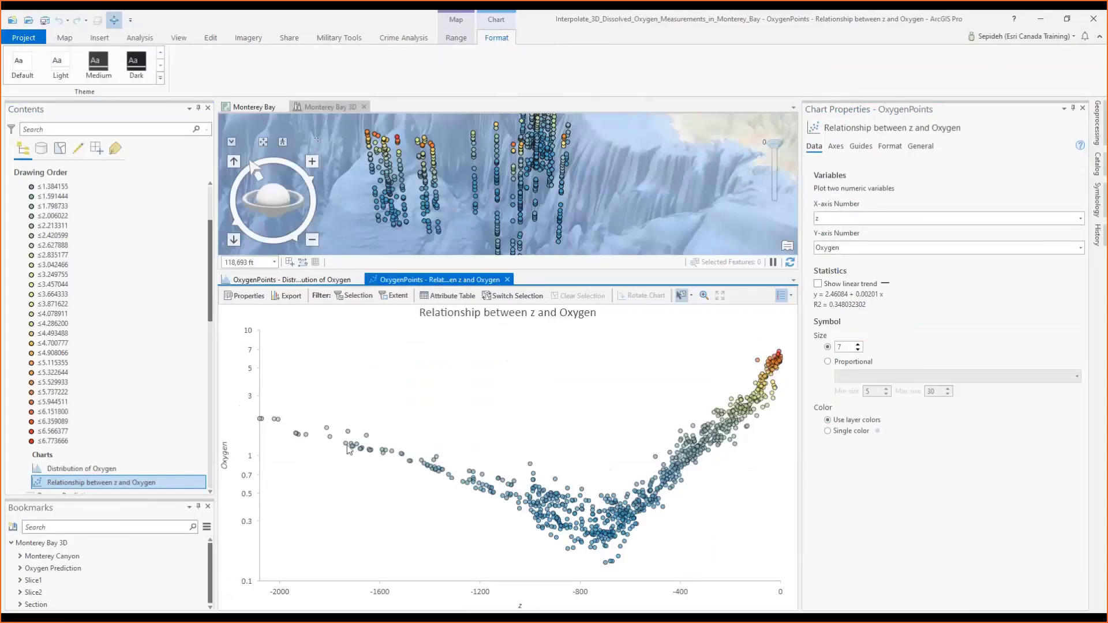
pyautogui.moveTo(348, 447)
pyautogui.click(1082, 109)
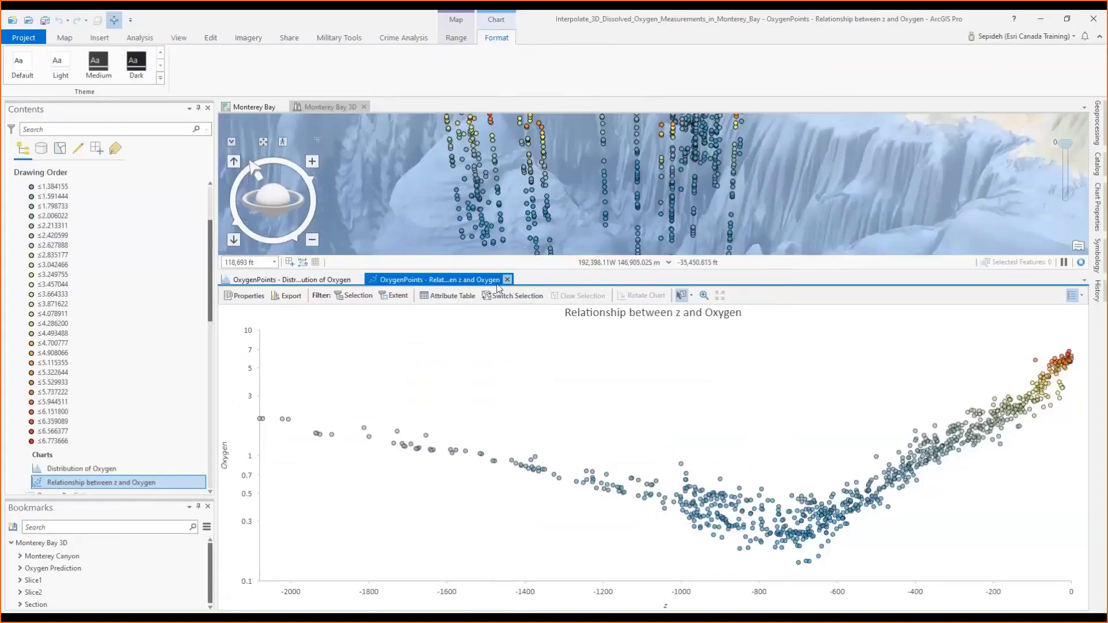
pyautogui.click(507, 279)
pyautogui.click(358, 279)
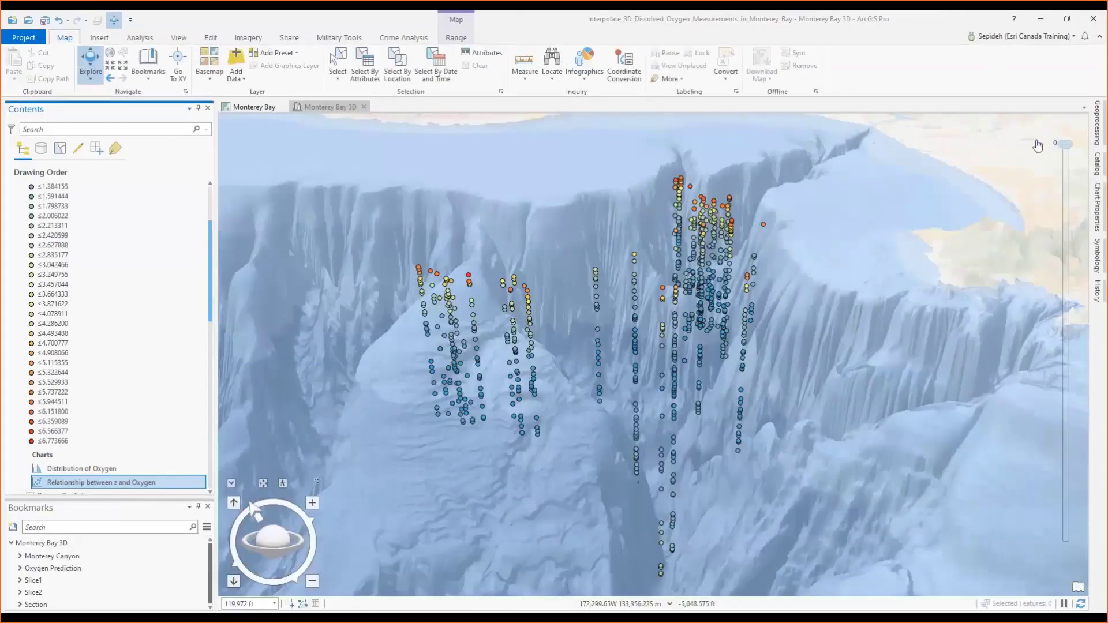
# Step: Review the Empirical Bayesian Kriging 3D tool's parameters for interpolating the OxygenPoints layer
pyautogui.click(1097, 122)
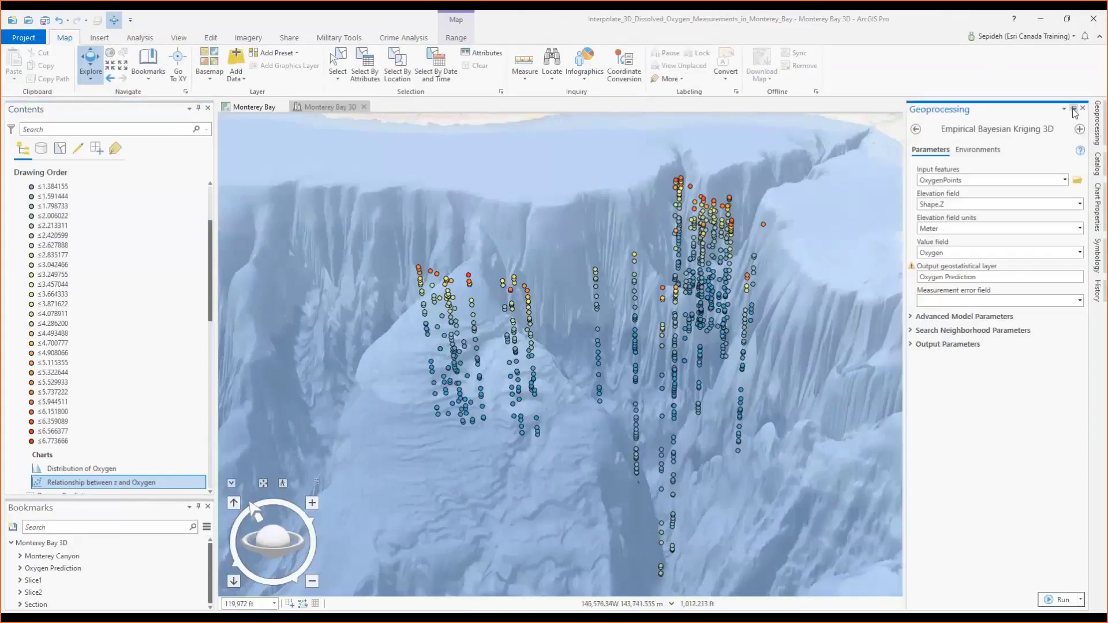
pyautogui.click(1073, 109)
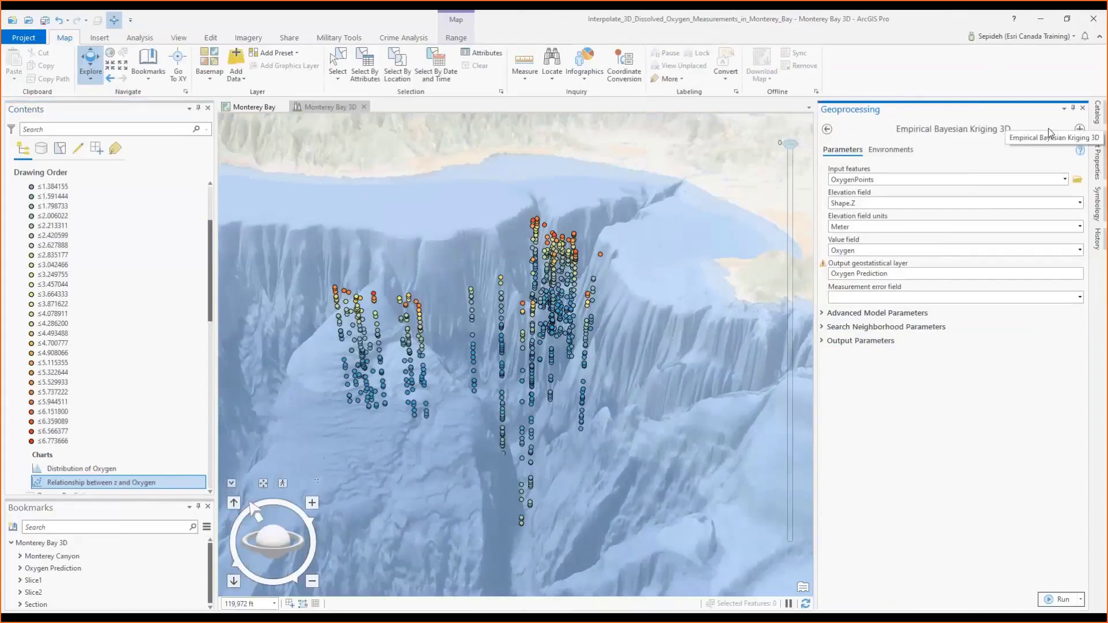
pyautogui.click(1073, 108)
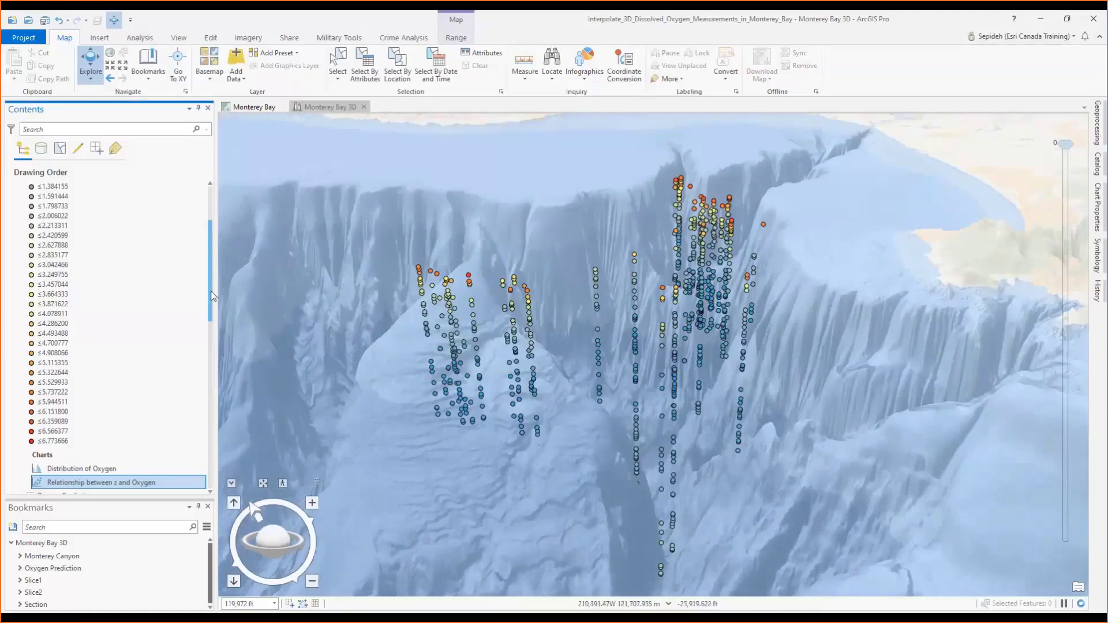
# Step: Turn on the Oxygen Prediction geostatistical layer in the Monterey Bay 3D scene
pyautogui.scroll(-3, 206, 330)
pyautogui.scroll(-6, 191, 328)
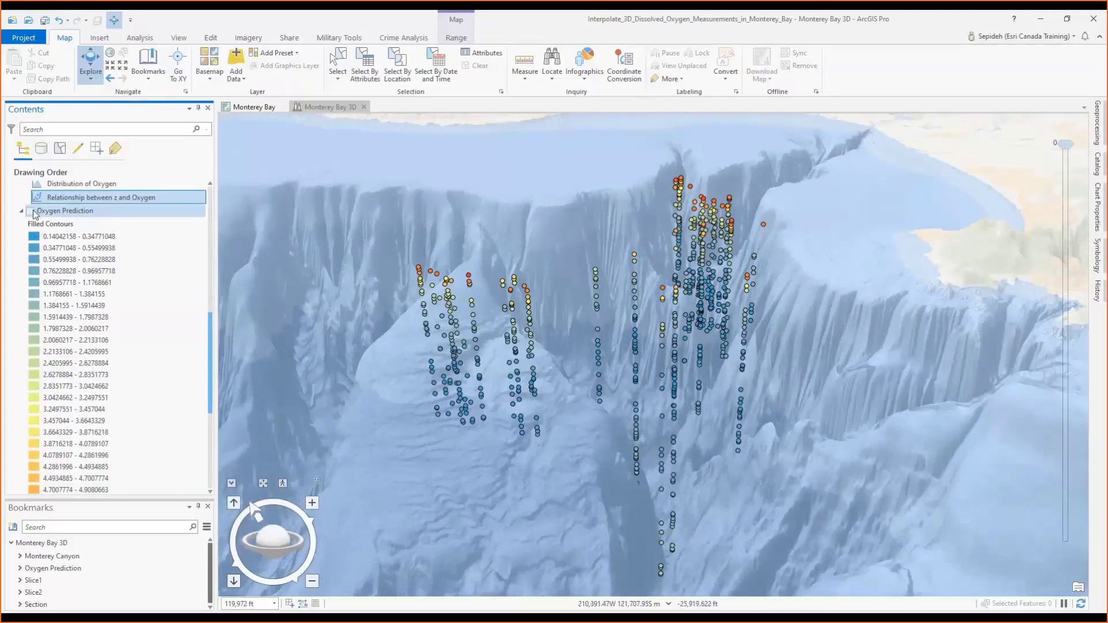
pyautogui.click(31, 211)
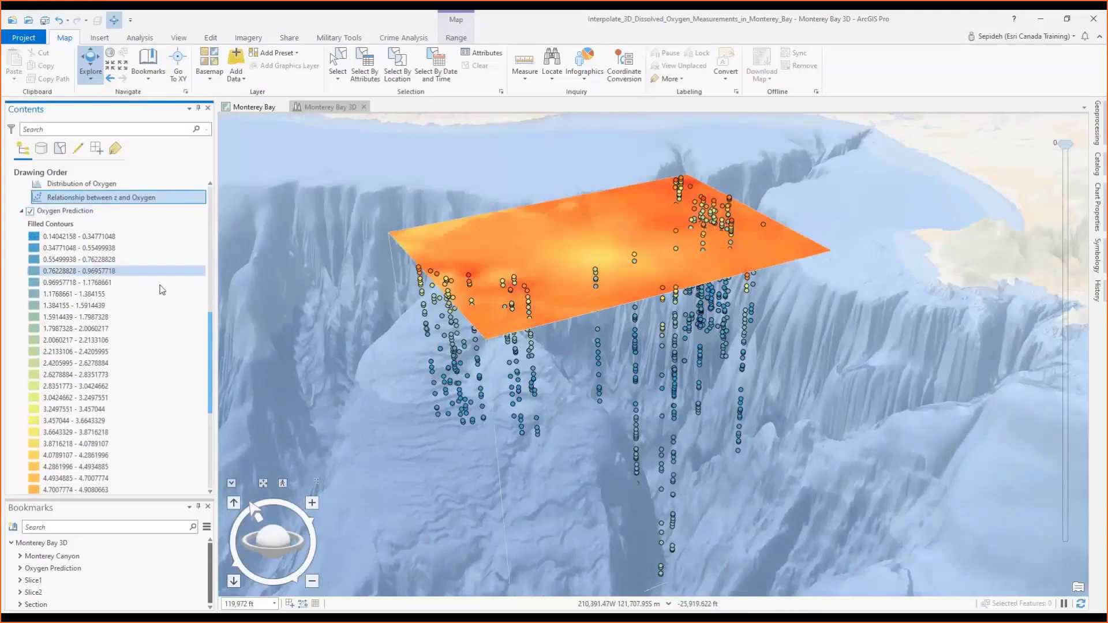
# Step: Review the elevation properties of the Oxygen Prediction layer, including its vertical exaggeration
pyautogui.moveTo(210, 333); pyautogui.dragTo(210, 345)
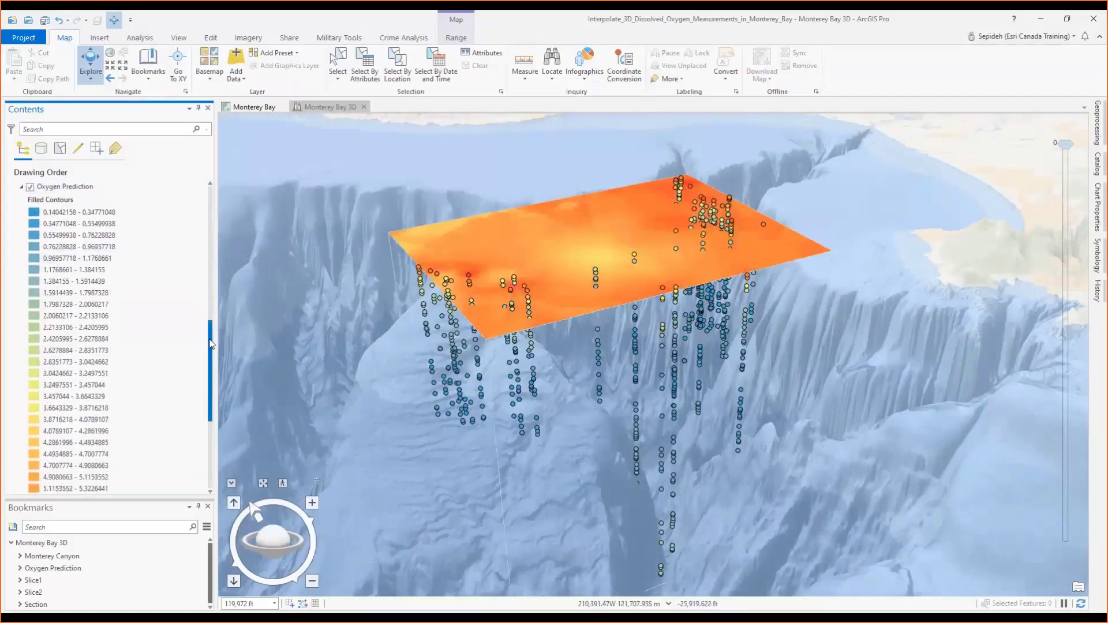
pyautogui.rightClick(81, 187)
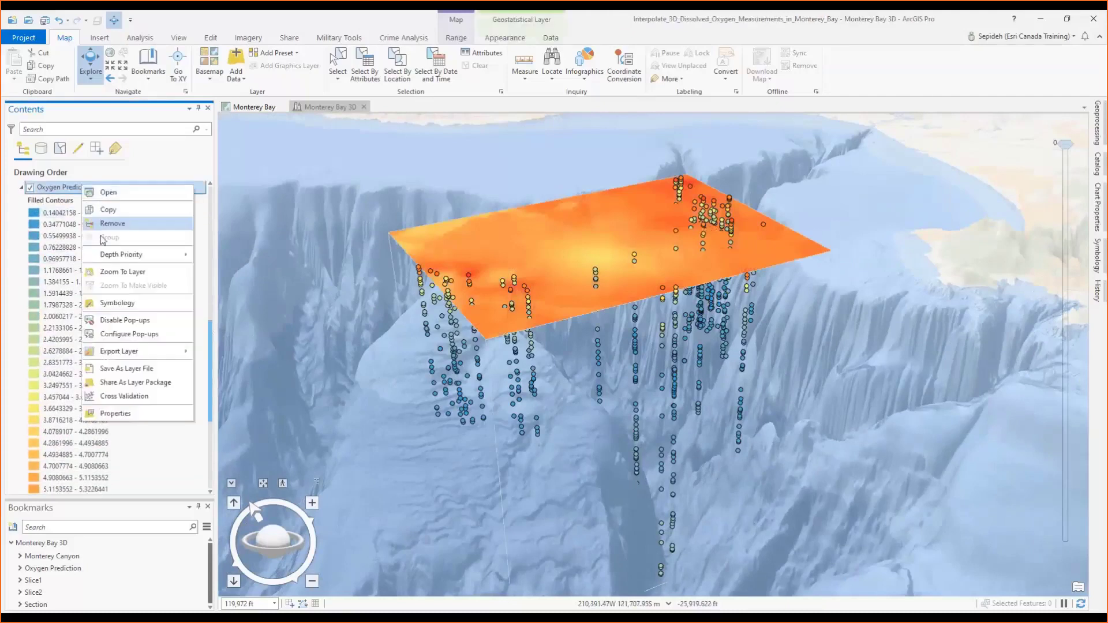
pyautogui.click(115, 413)
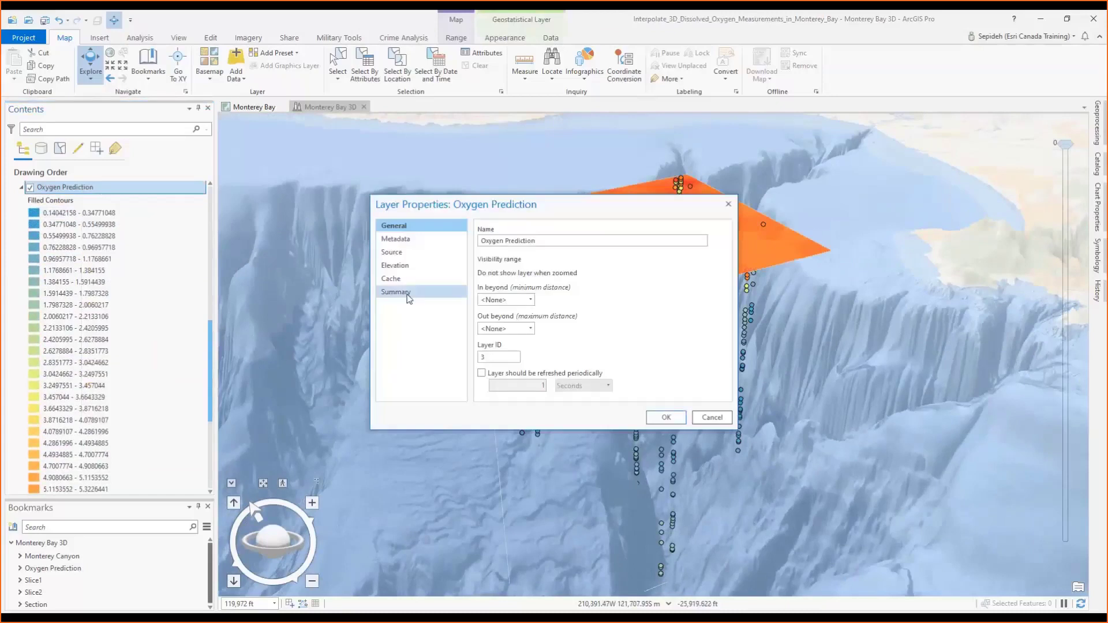
pyautogui.click(395, 265)
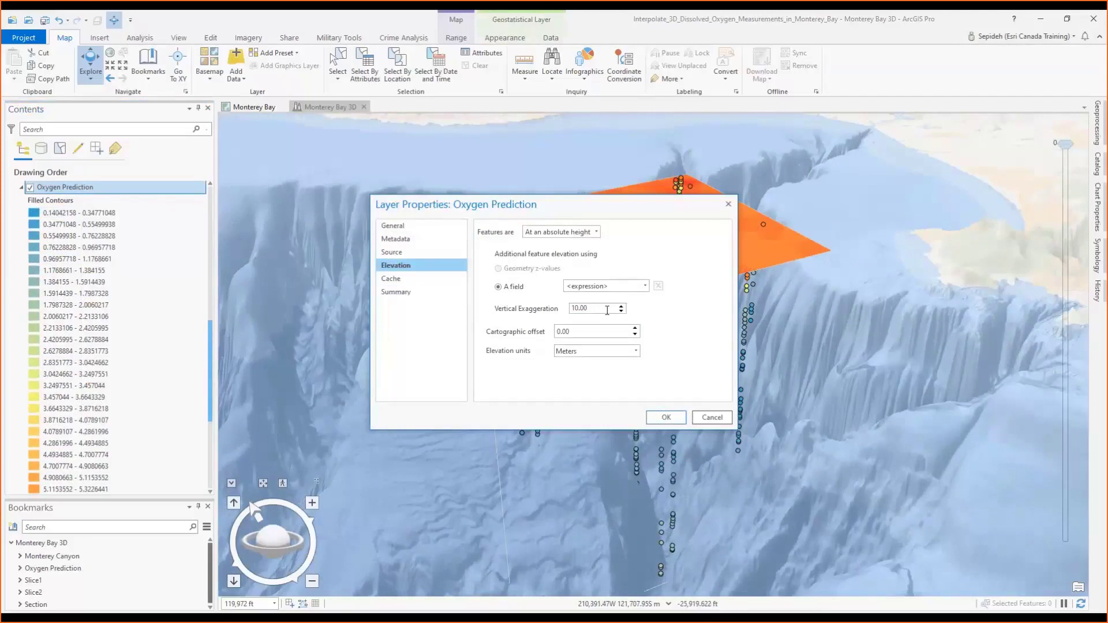
pyautogui.click(665, 418)
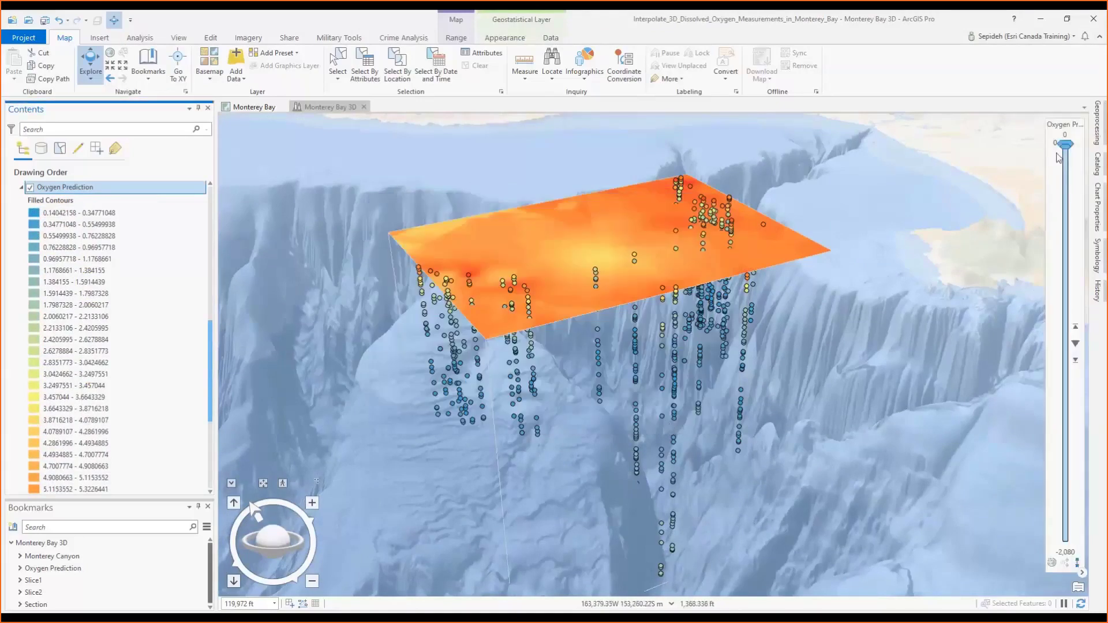
# Step: Step the Oxygen Prediction layer's depth range from the surface down to the -686 to -858 interval, and return it to 0
pyautogui.moveTo(1064, 148); pyautogui.dragTo(1066, 182)
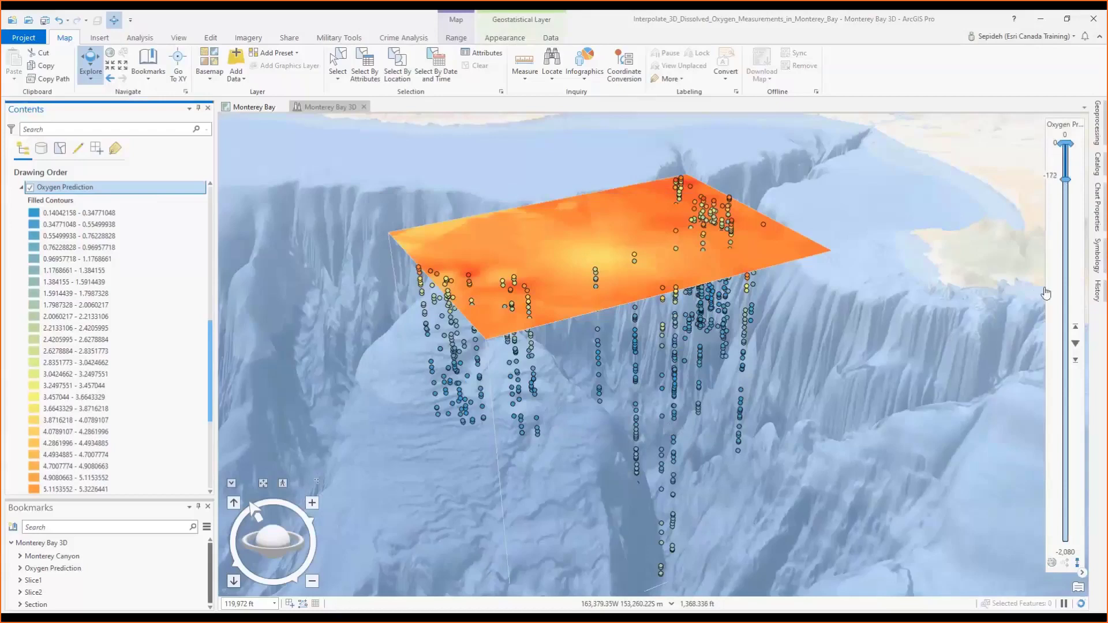
pyautogui.click(1075, 361)
pyautogui.click(1075, 363)
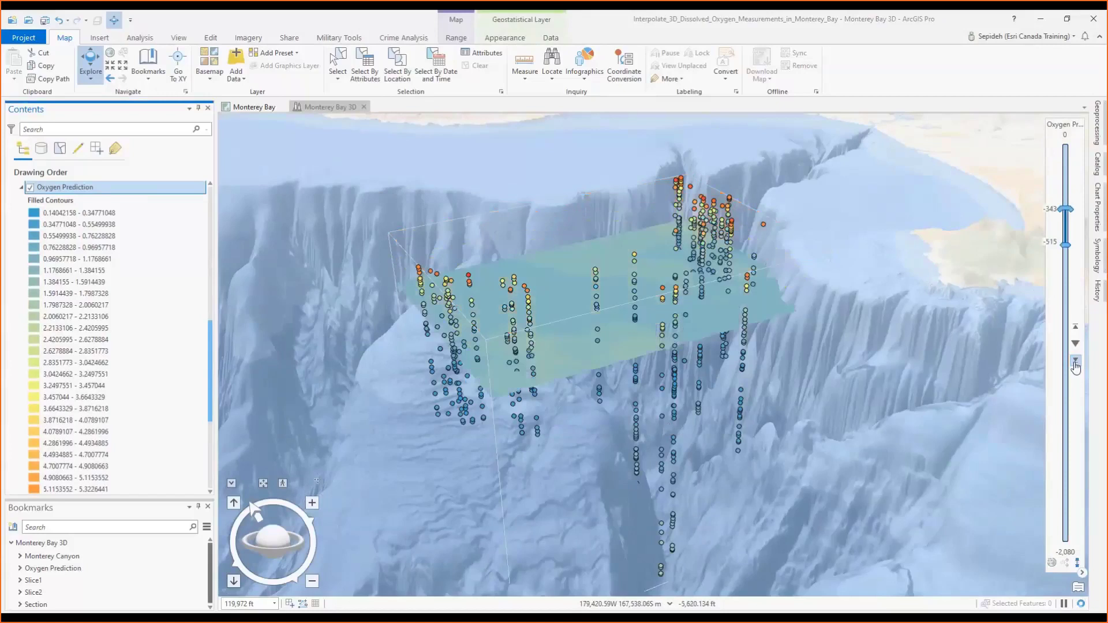
pyautogui.click(1076, 363)
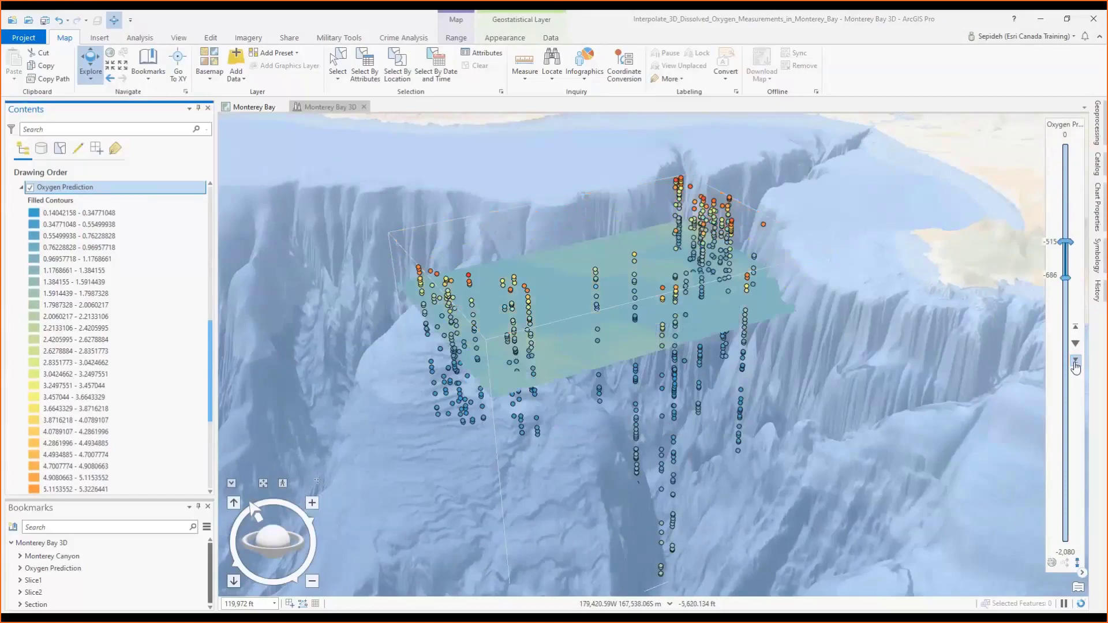
pyautogui.click(1076, 363)
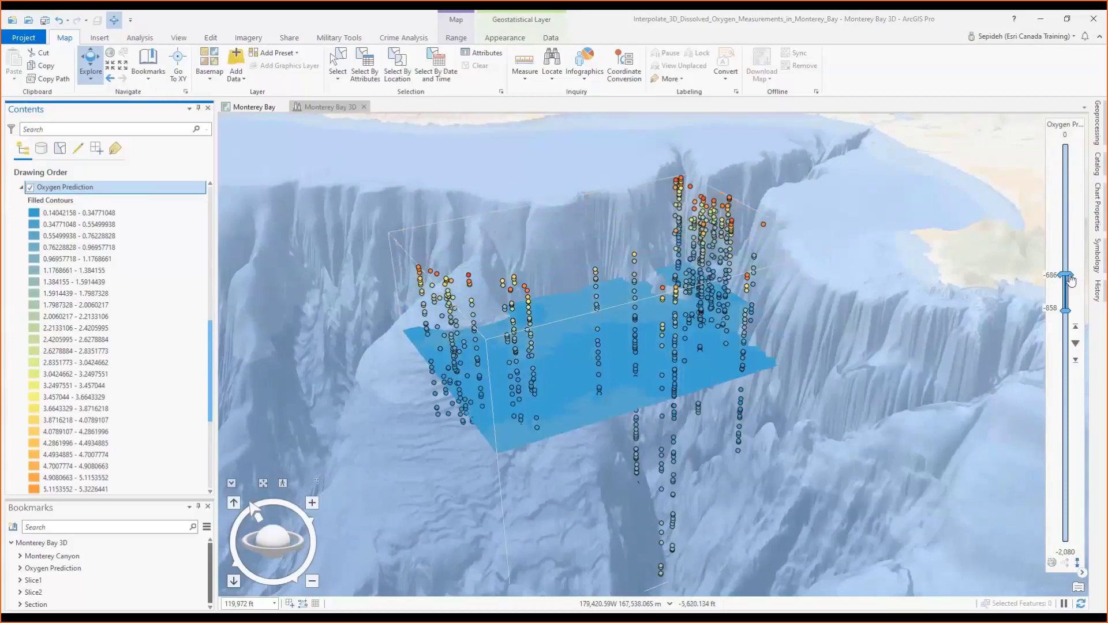
pyautogui.moveTo(1066, 284); pyautogui.dragTo(1065, 145)
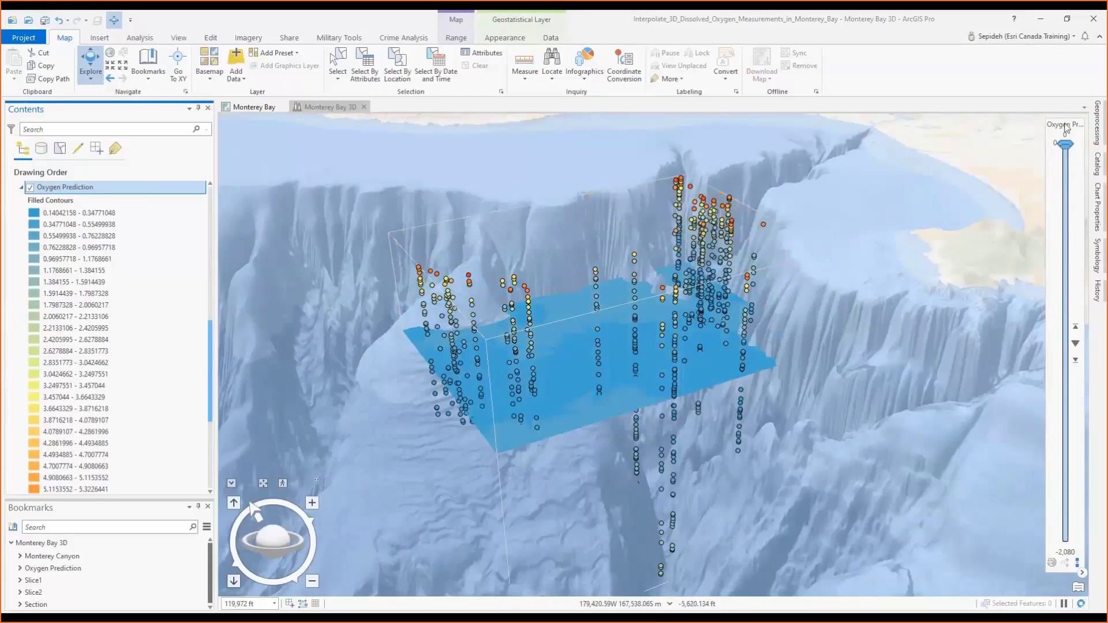
# Step: Open the NetCDF/Voxel export of the Oxygen Prediction layer with the GA Layer 3D To NetCDF parameters kept in view
pyautogui.rightClick(79, 188)
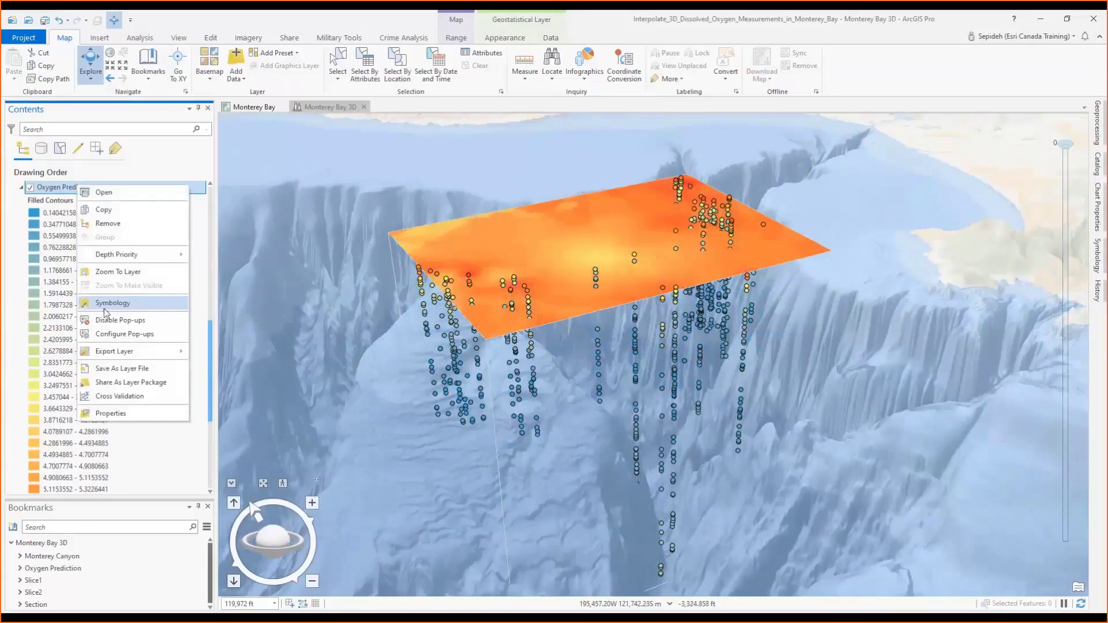
pyautogui.moveTo(113, 352)
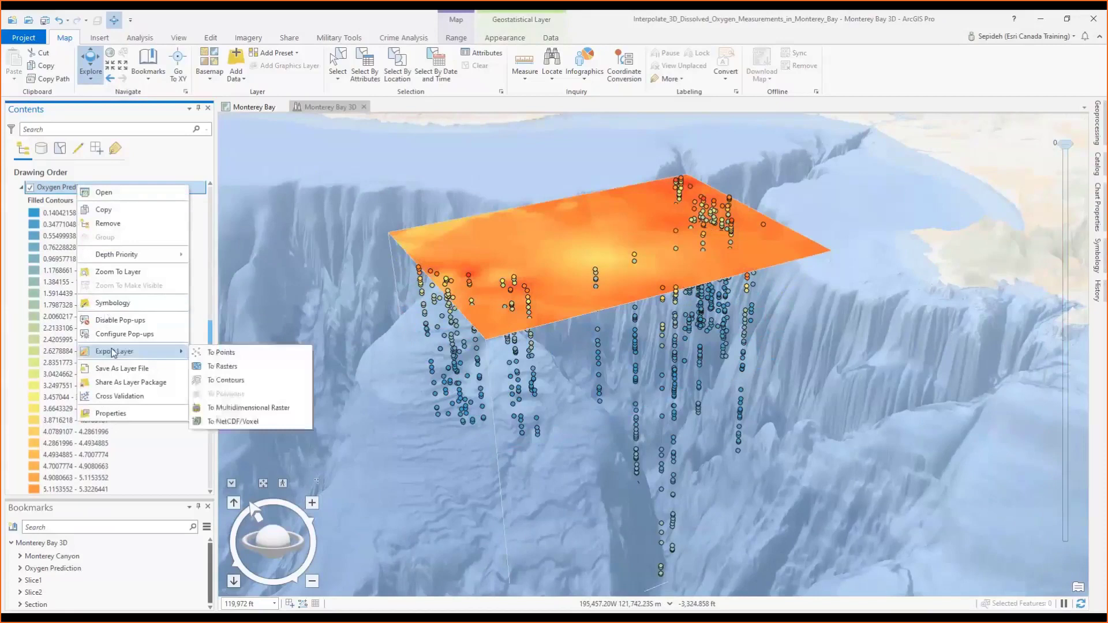
pyautogui.click(235, 422)
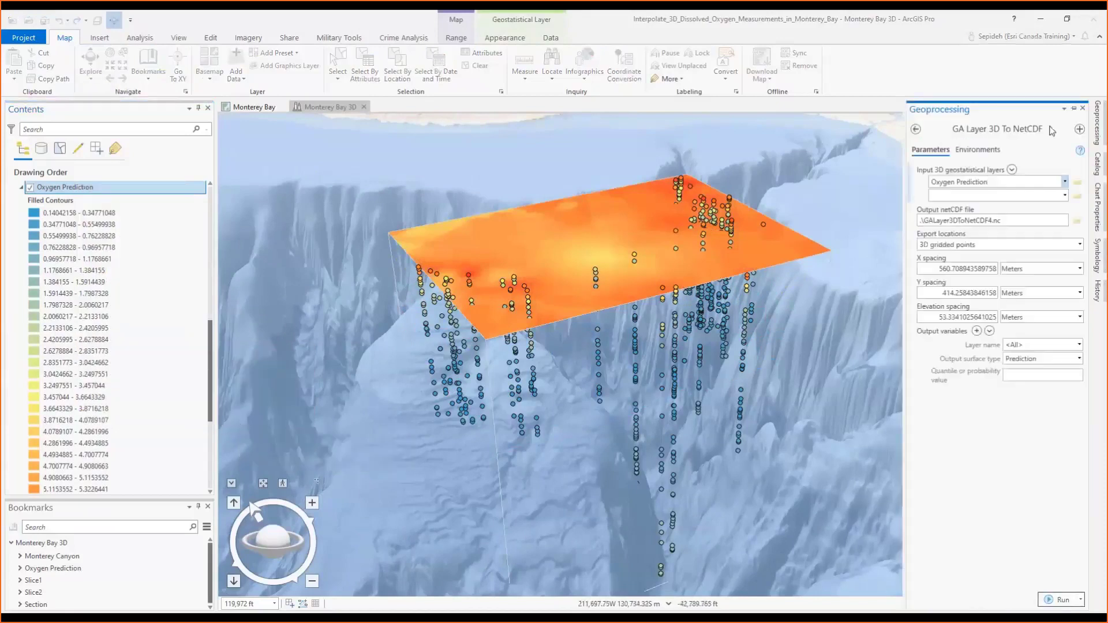
pyautogui.click(1073, 109)
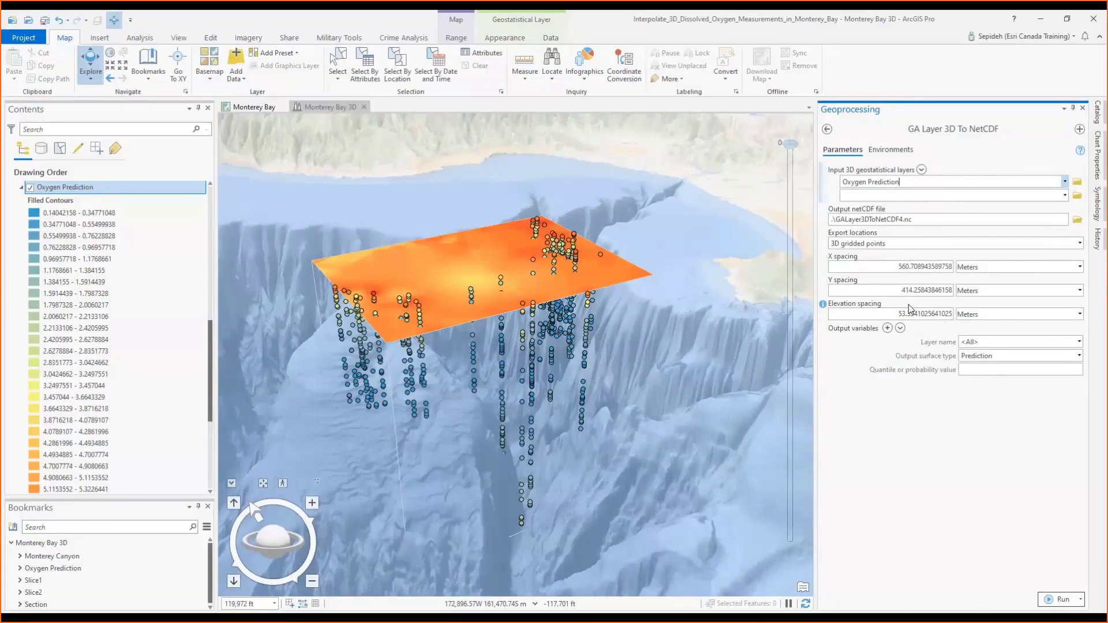
# Step: Replace the displayed Oxygen Prediction layer with the GALayer3DToNetCDF1 voxel layer and expand its volume, surfaces and slices entries
pyautogui.click(1074, 108)
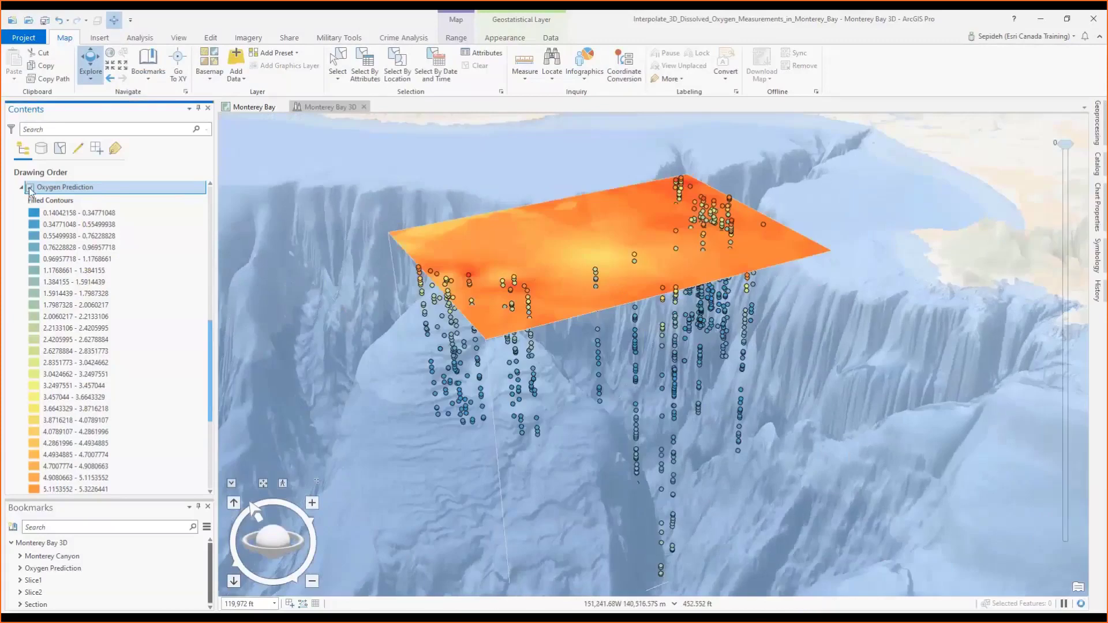
pyautogui.click(30, 188)
pyautogui.scroll(-5, 213, 408)
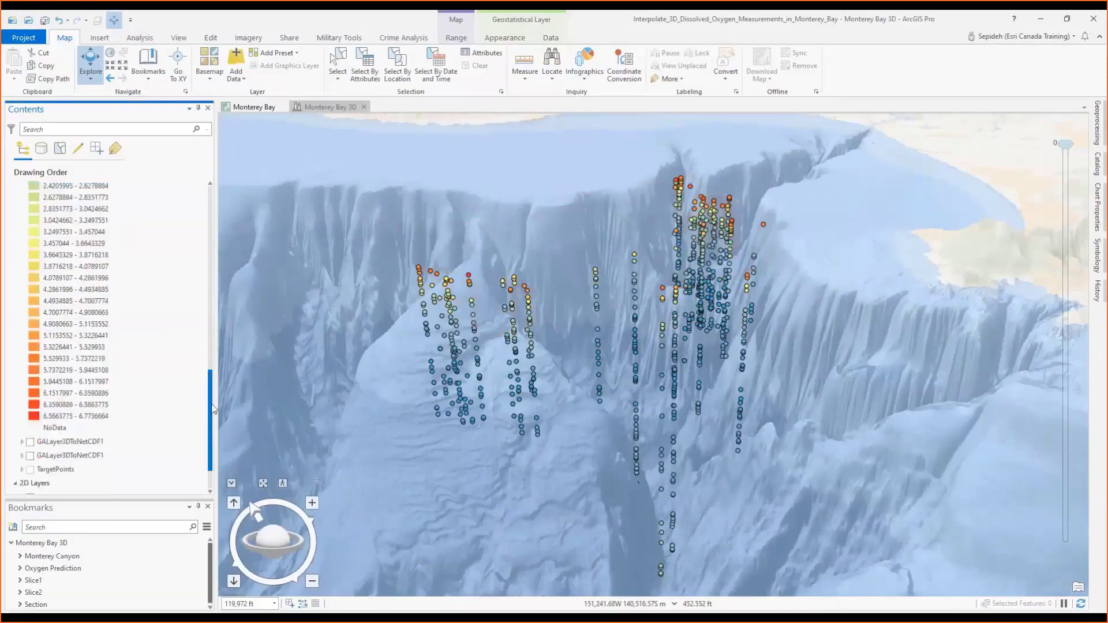
pyautogui.scroll(-3, 213, 409)
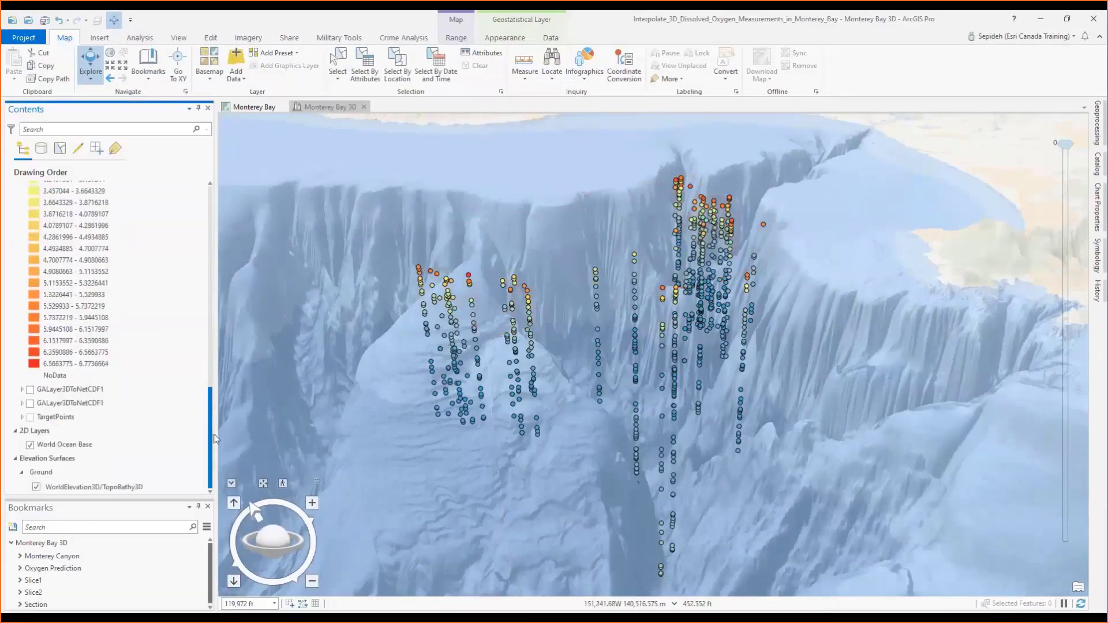
pyautogui.click(30, 389)
pyautogui.click(22, 390)
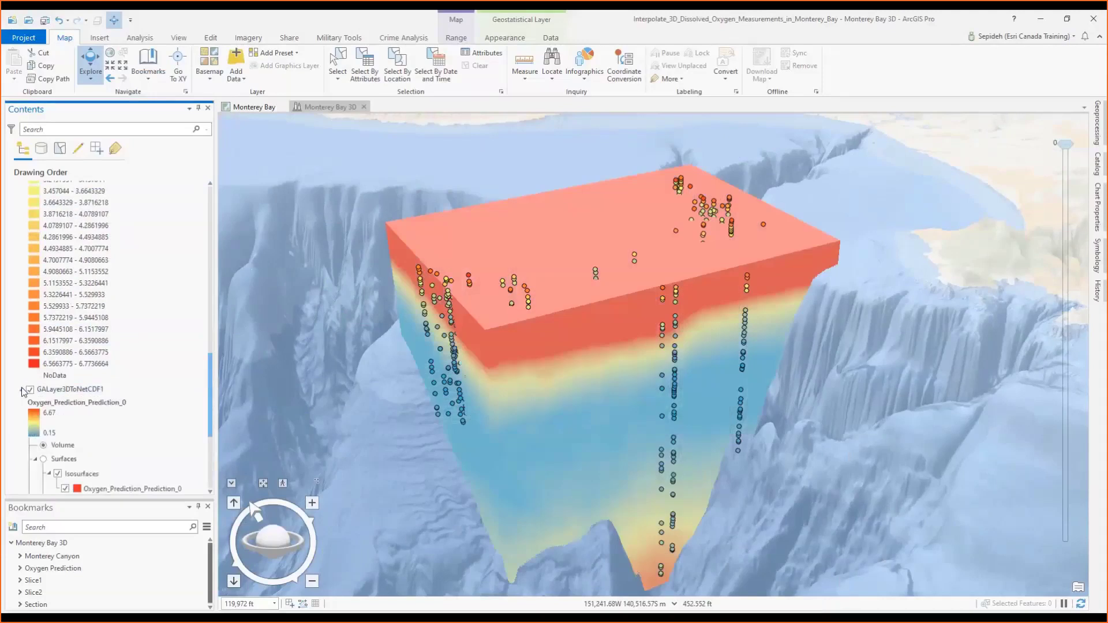
pyautogui.moveTo(210, 363); pyautogui.dragTo(213, 414)
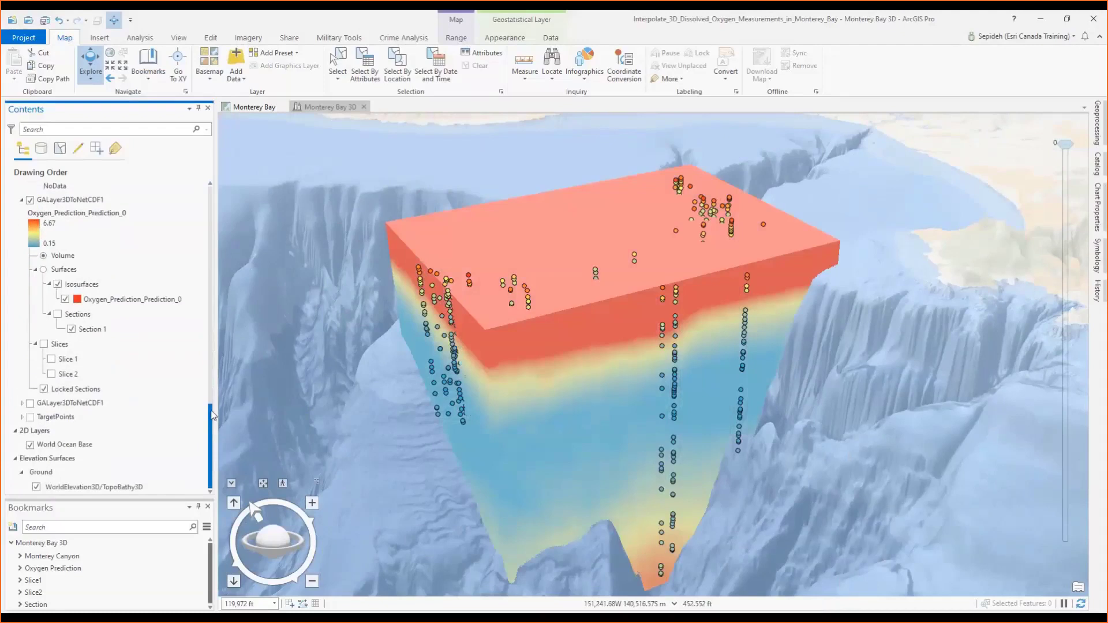
# Step: Review the elevation properties of the GALayer3DToNetCDF1 voxel layer, including its vertical exaggeration
pyautogui.click(86, 202)
pyautogui.rightClick(85, 201)
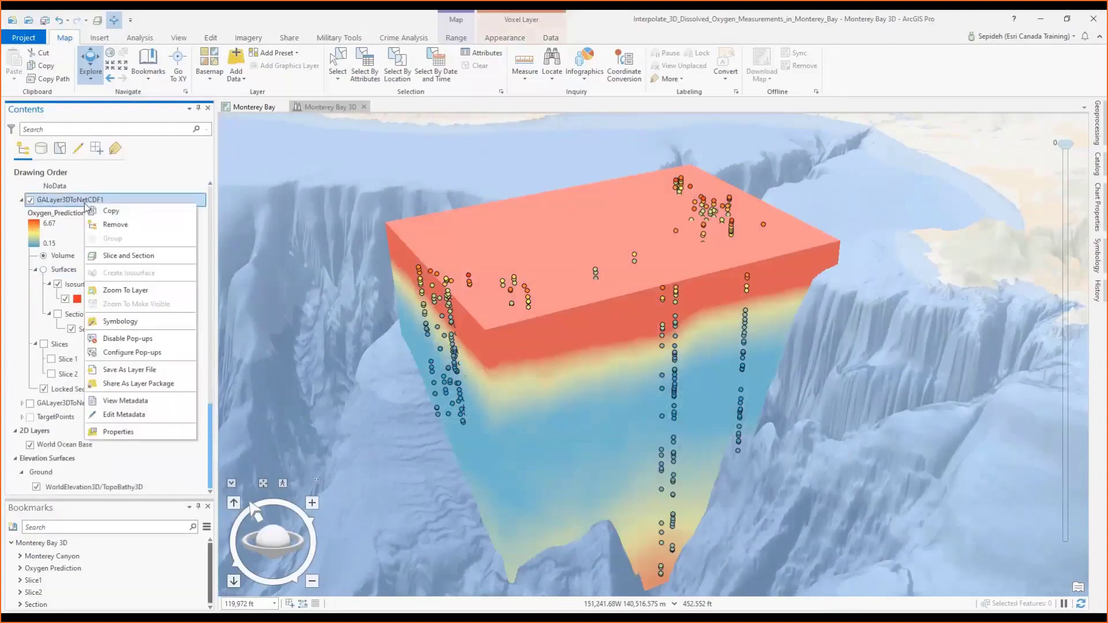
pyautogui.click(129, 432)
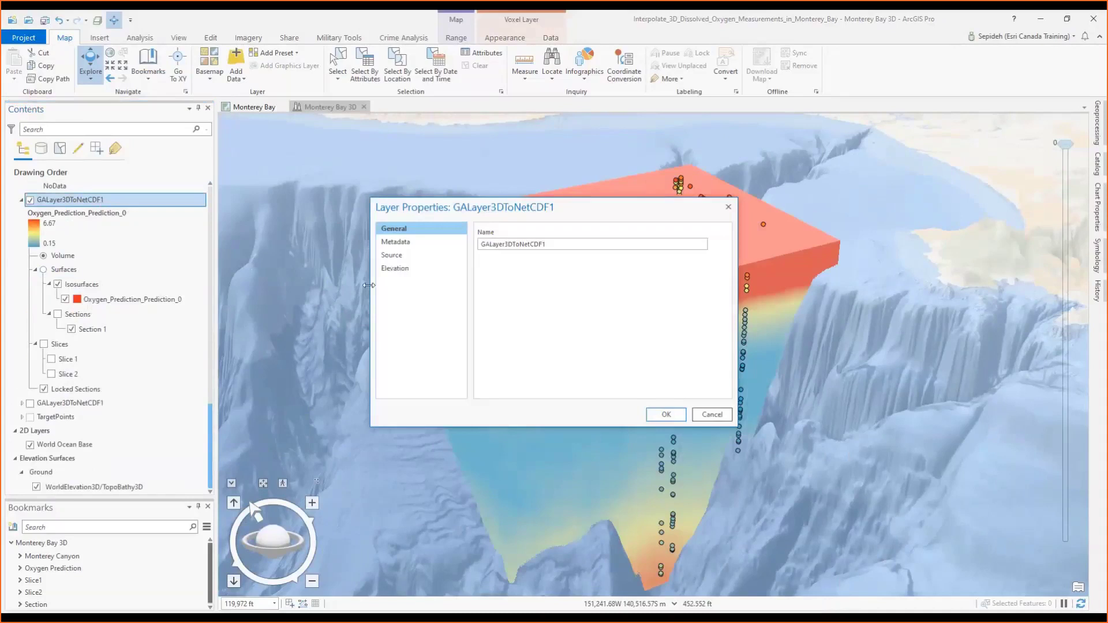
pyautogui.click(395, 269)
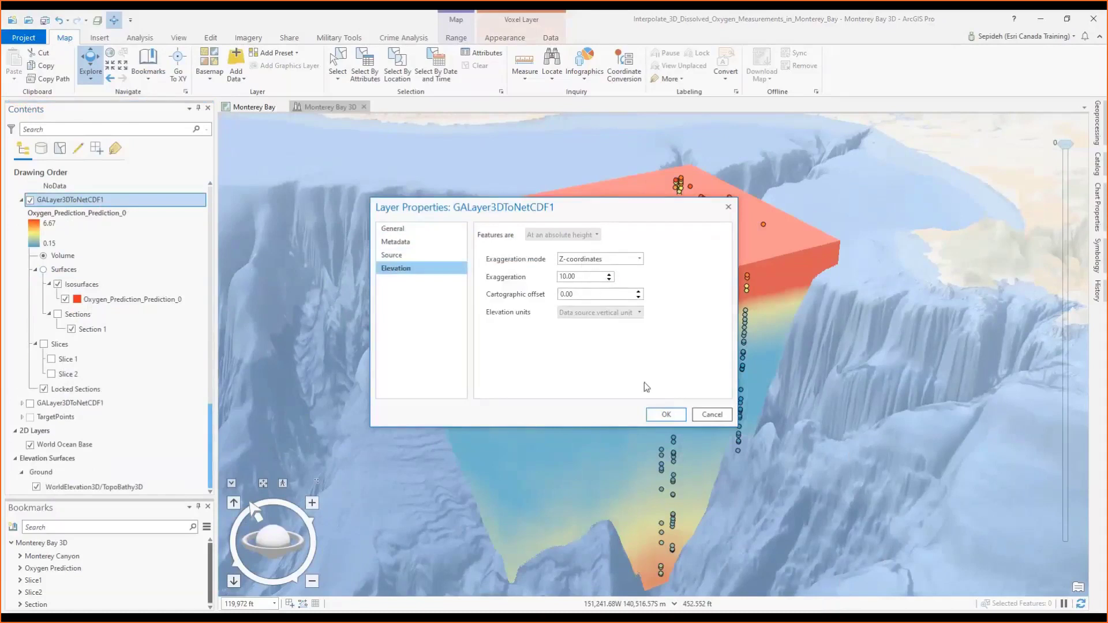
pyautogui.click(664, 415)
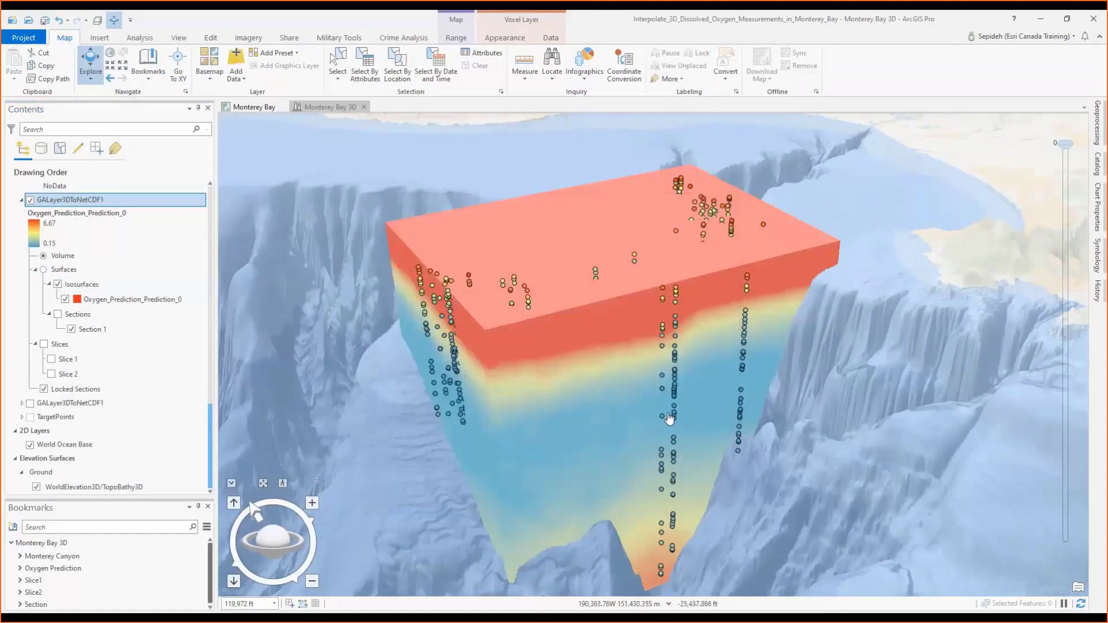
# Step: Turn on the voxel volume's slices and flip Slice 1's cutting direction back and forth with Slice and Section
pyautogui.click(172, 569)
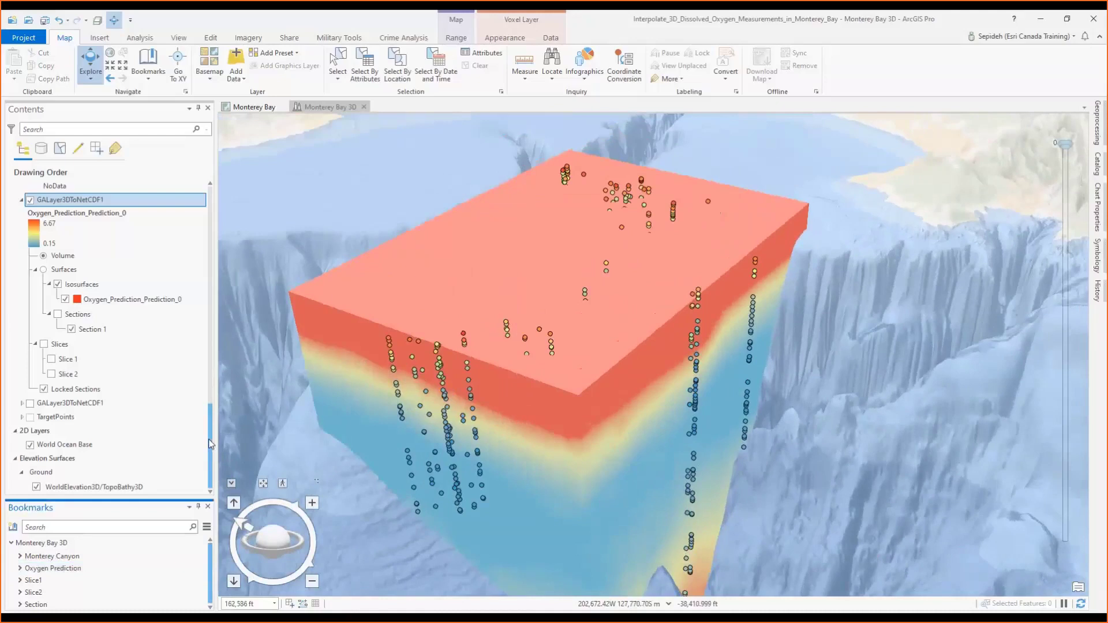
pyautogui.click(43, 344)
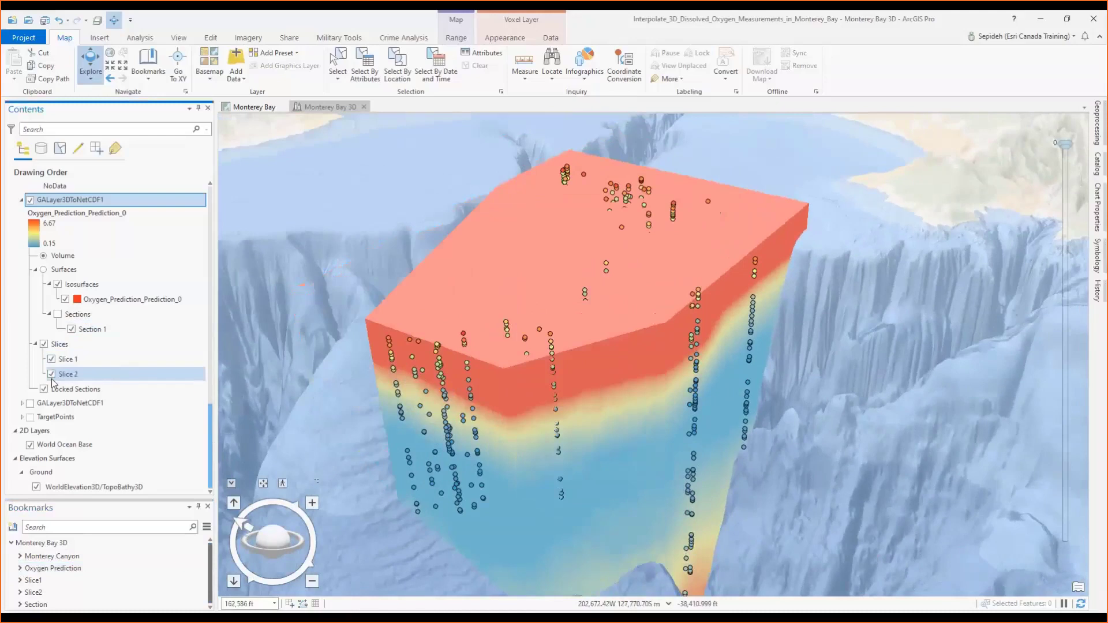
pyautogui.click(68, 361)
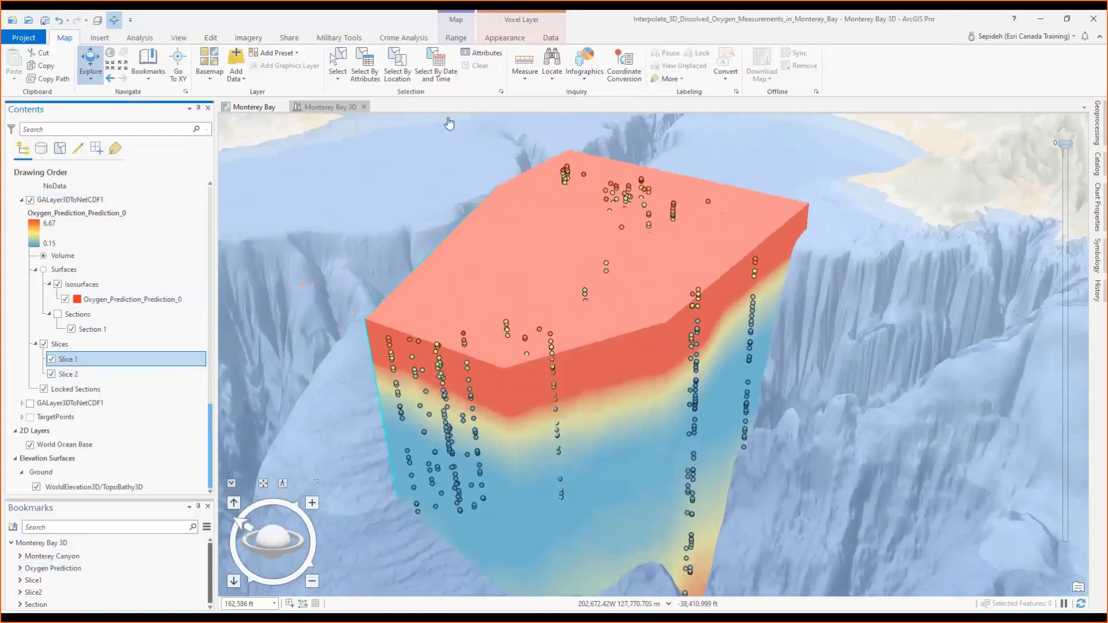
pyautogui.click(550, 38)
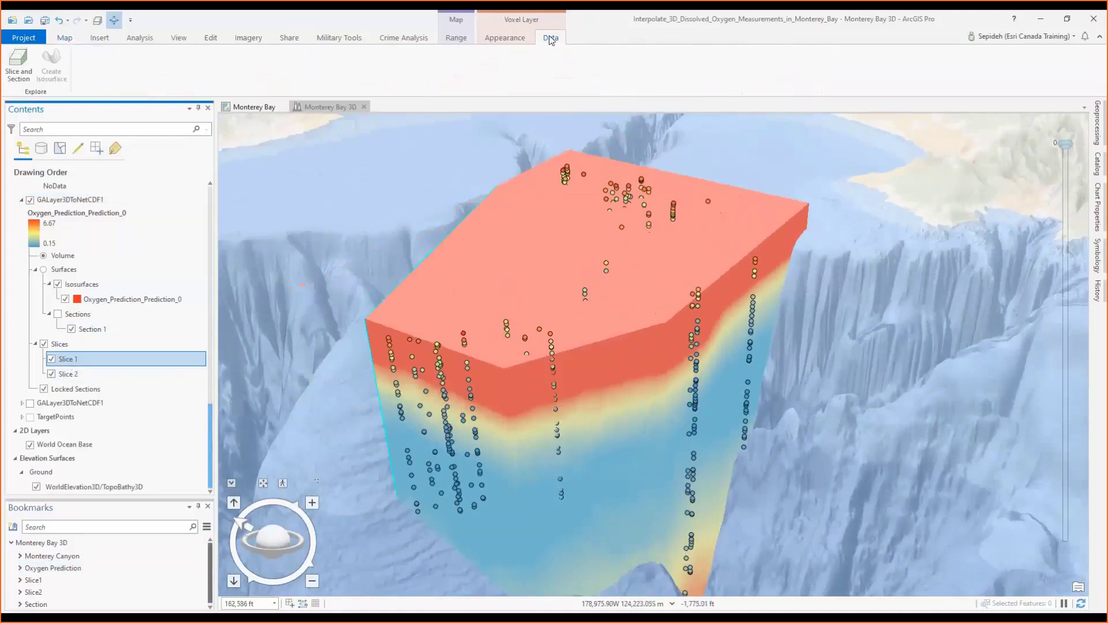
pyautogui.click(19, 60)
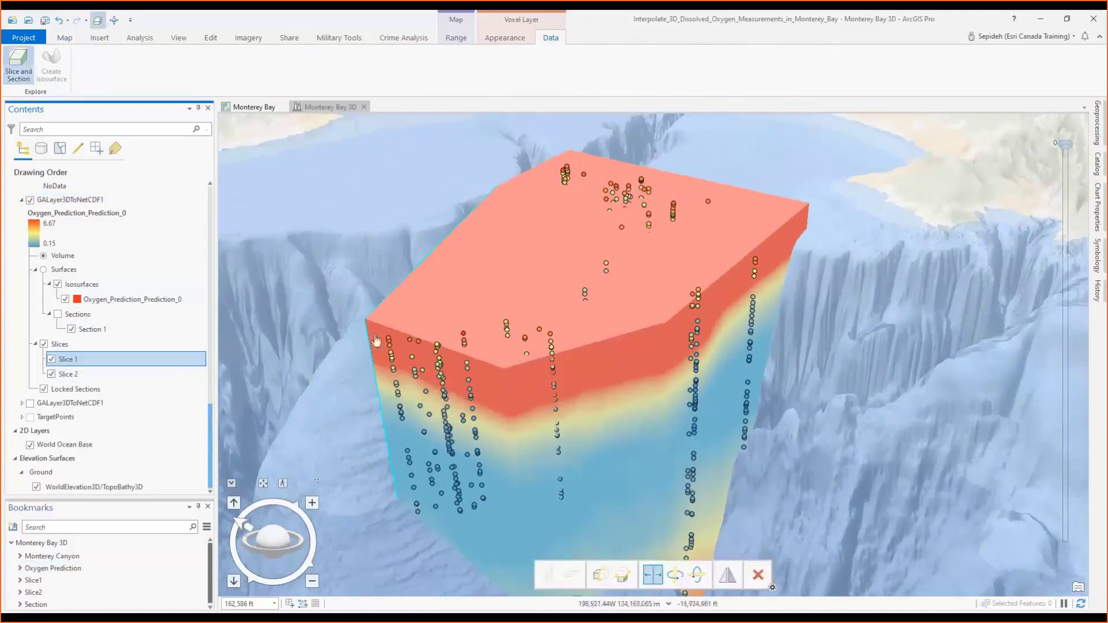
pyautogui.click(727, 576)
pyautogui.click(727, 577)
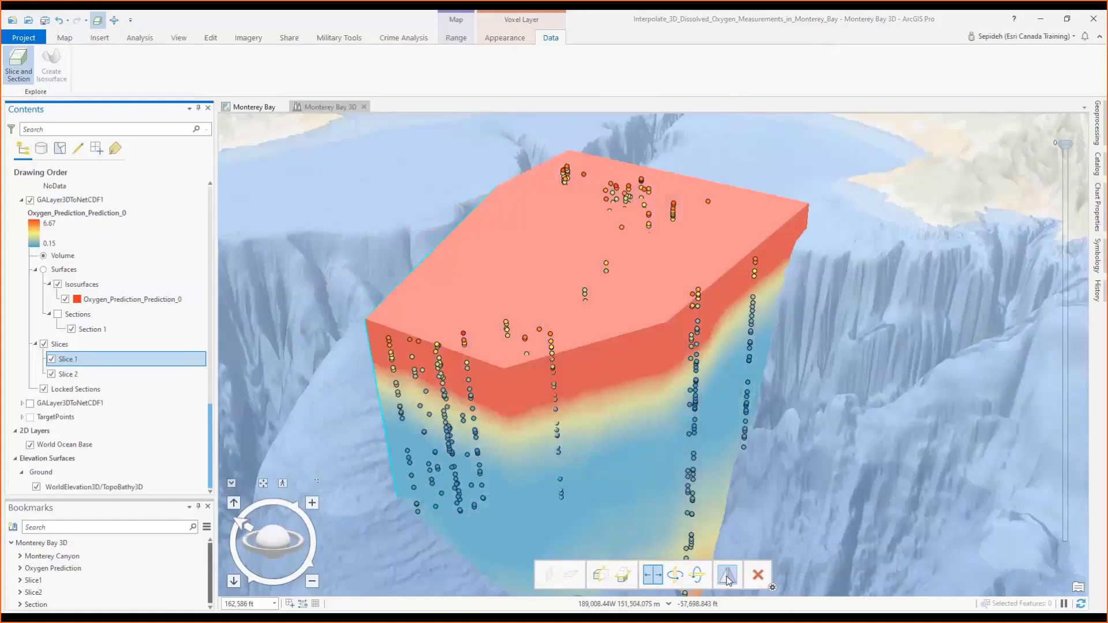
# Step: Flip Slice 2's cutting direction back and forth, and turn off the voxel volume's slices
pyautogui.click(72, 375)
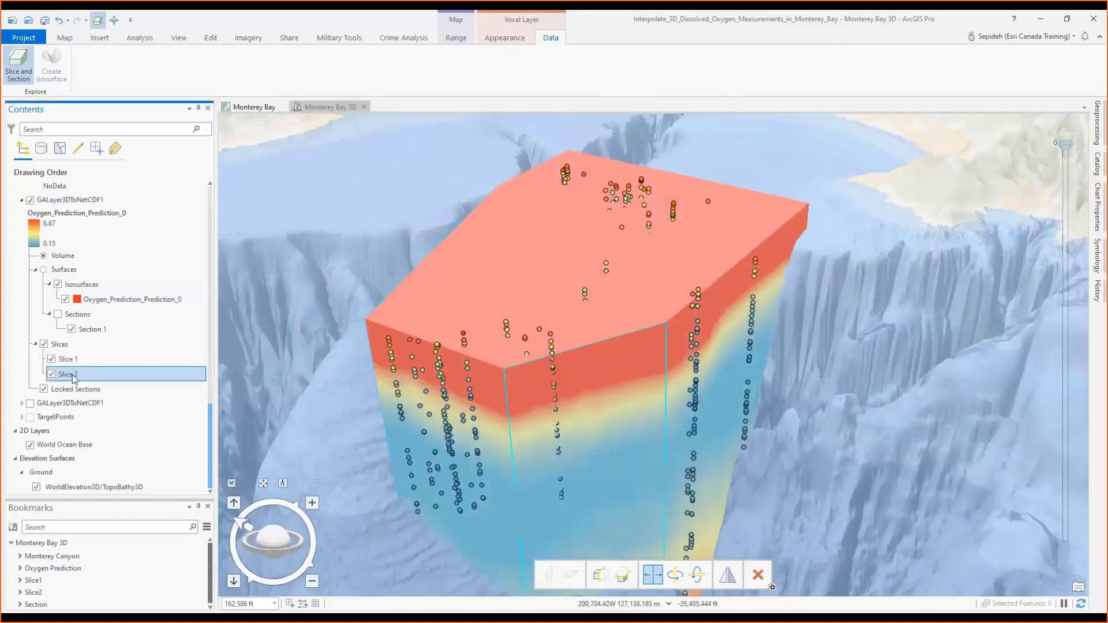
pyautogui.click(729, 575)
pyautogui.click(729, 575)
pyautogui.click(44, 344)
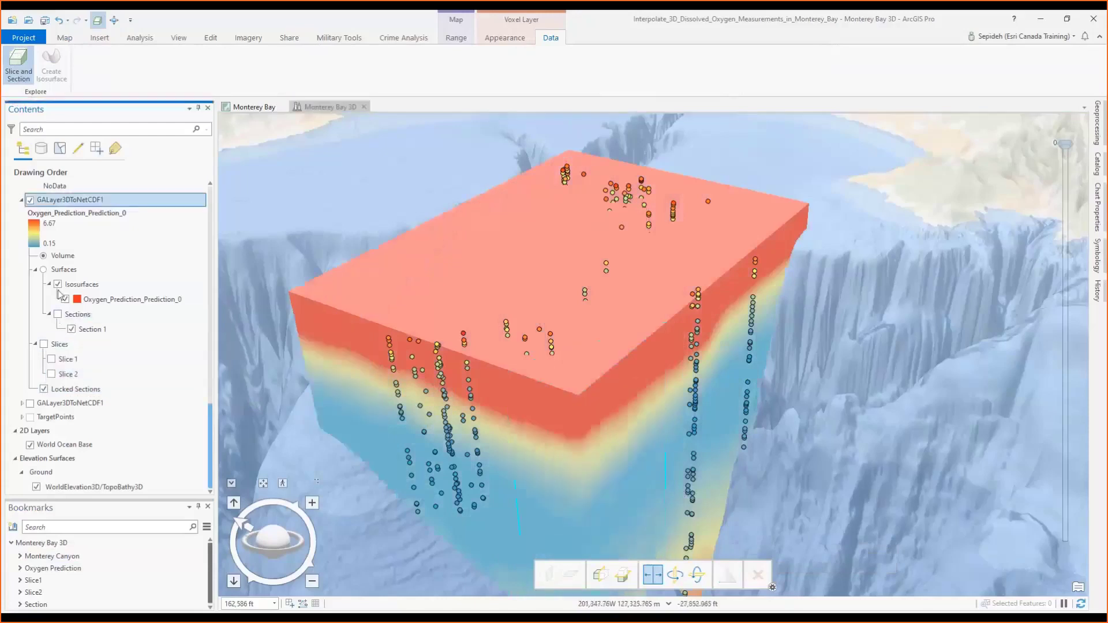
# Step: Explore the Oxygen_Prediction_Prediction_0 isosurface, lowering its value to about 0.367, and return the voxel layer to volume display
pyautogui.click(119, 301)
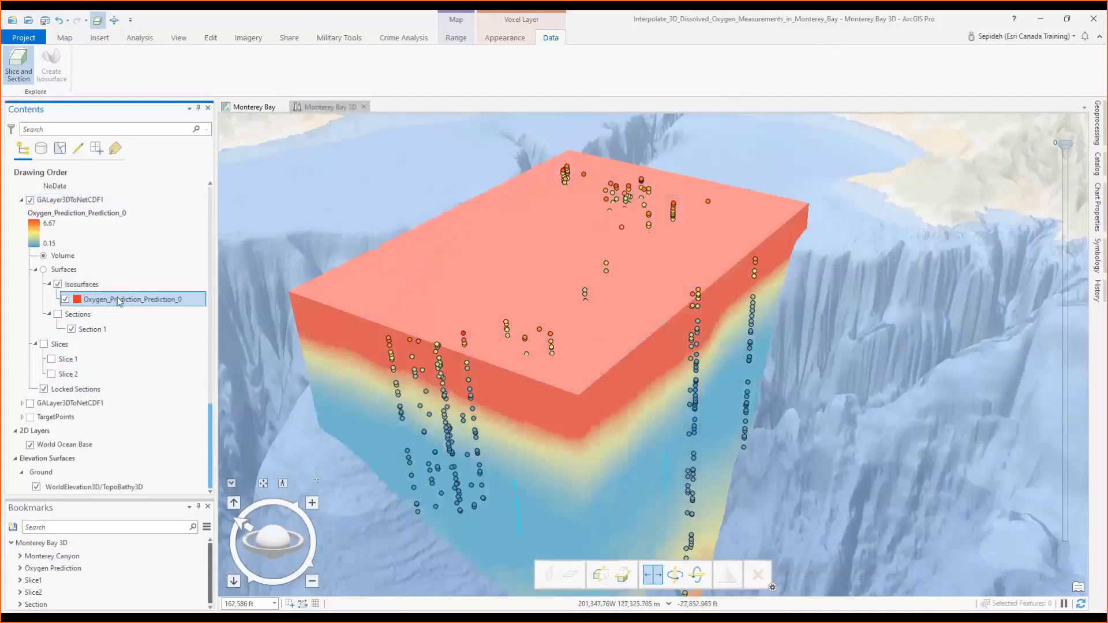
pyautogui.rightClick(119, 300)
pyautogui.click(141, 310)
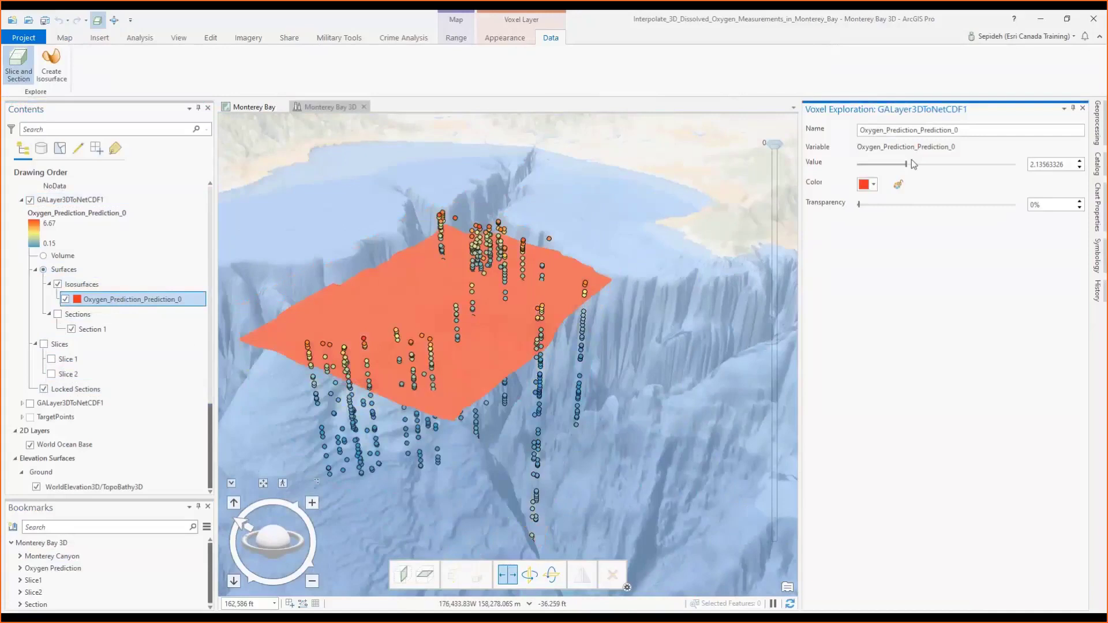
pyautogui.moveTo(912, 161); pyautogui.dragTo(866, 169)
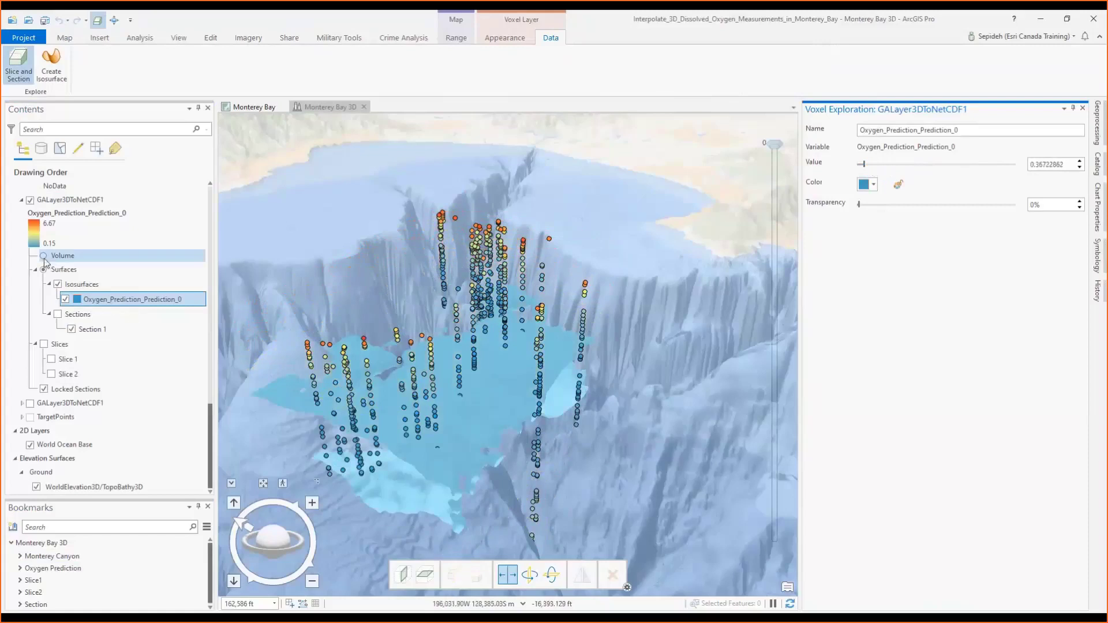
pyautogui.click(43, 255)
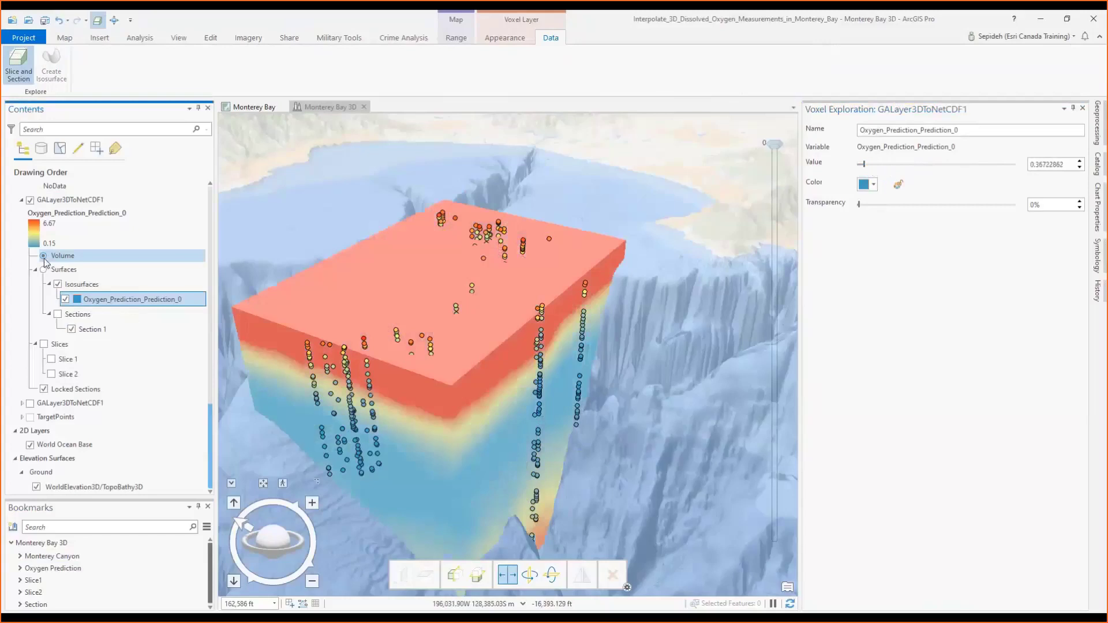
pyautogui.click(1073, 108)
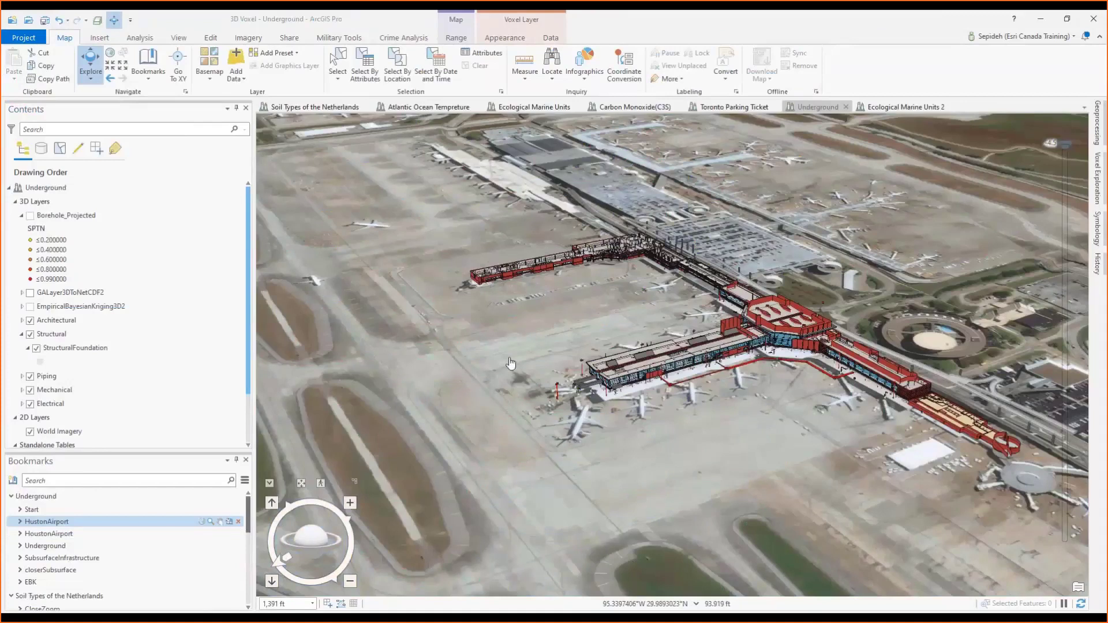
# Step: View the Underground scene from the HustonAirport, HoustonAirport, Underground and SubsurfaceInfrastructure bookmarks
pyautogui.click(210, 522)
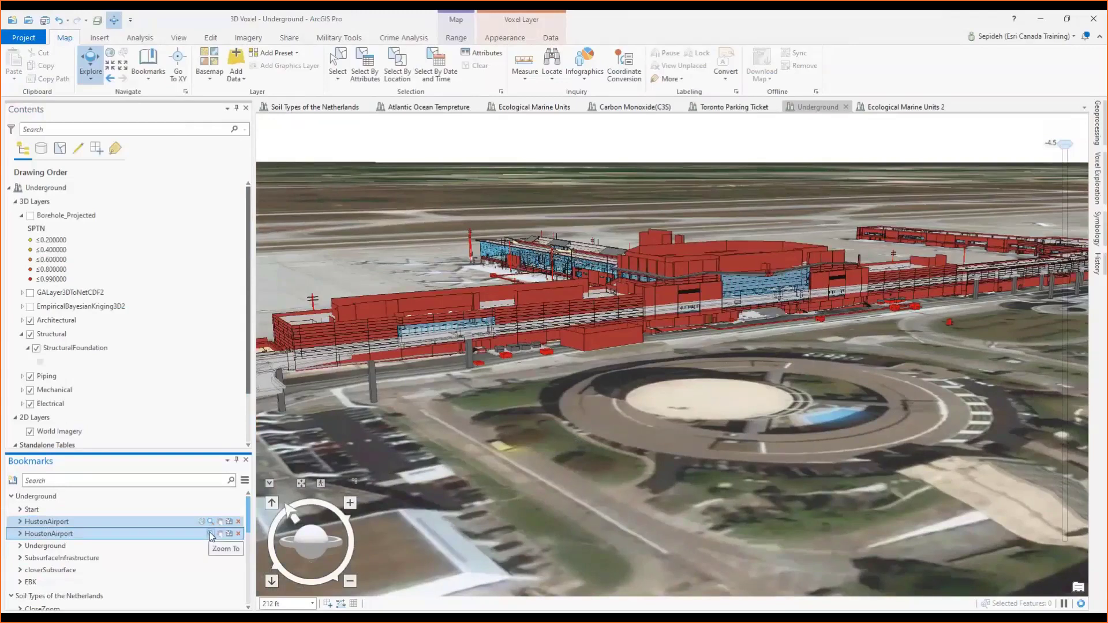
pyautogui.click(211, 533)
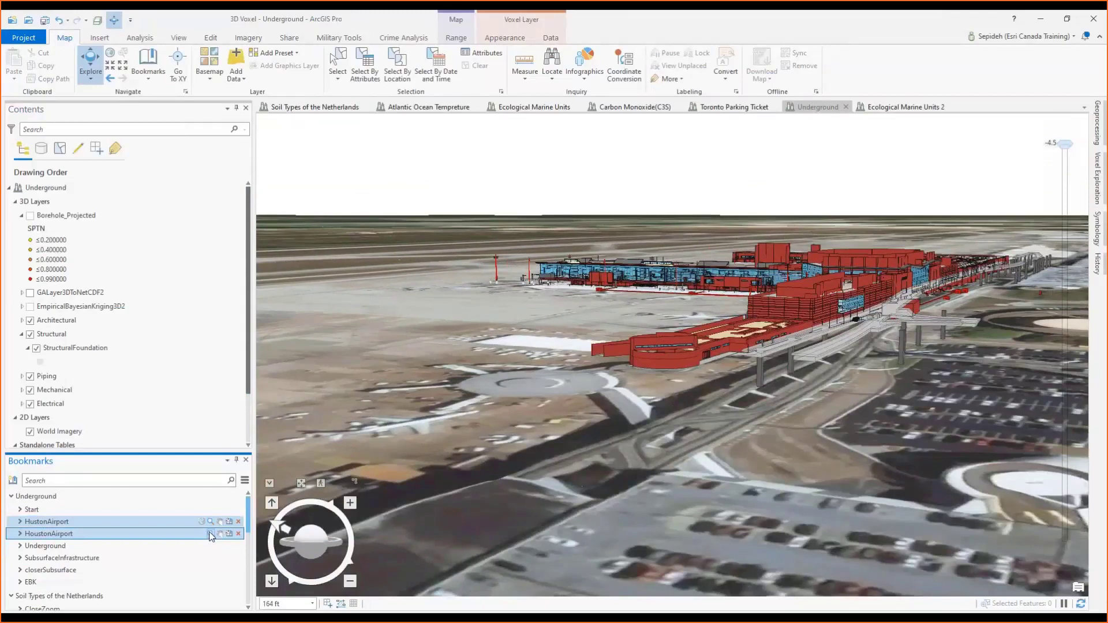
pyautogui.click(209, 545)
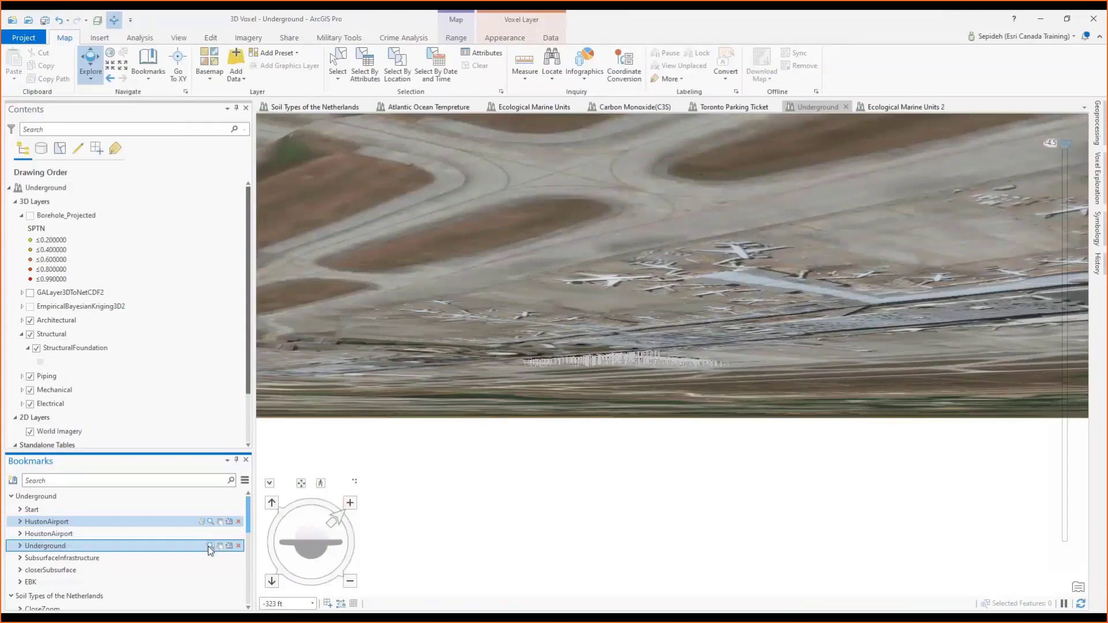
pyautogui.click(209, 558)
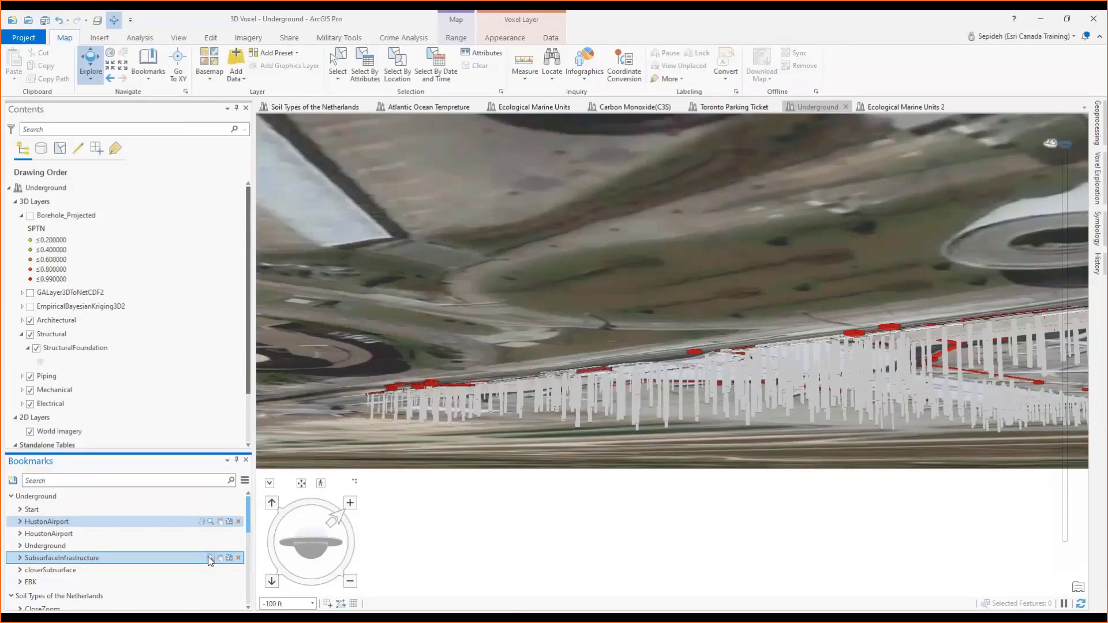
# Step: Turn on the Borehole_Projected layer and inspect the attributes of one underground borehole point
pyautogui.click(31, 217)
pyautogui.click(31, 216)
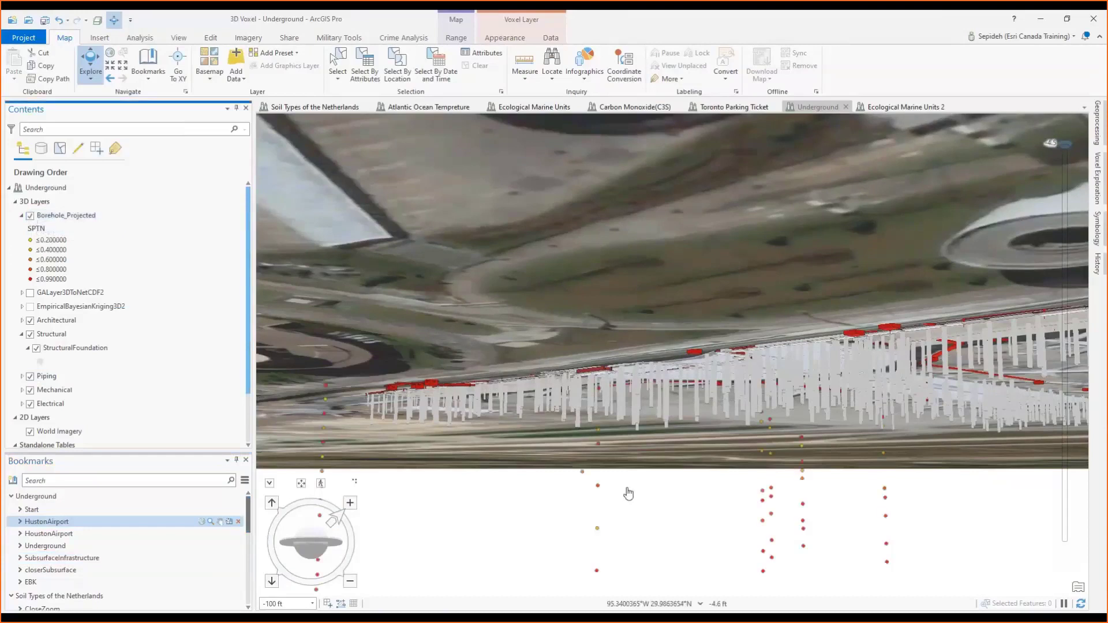
pyautogui.click(762, 504)
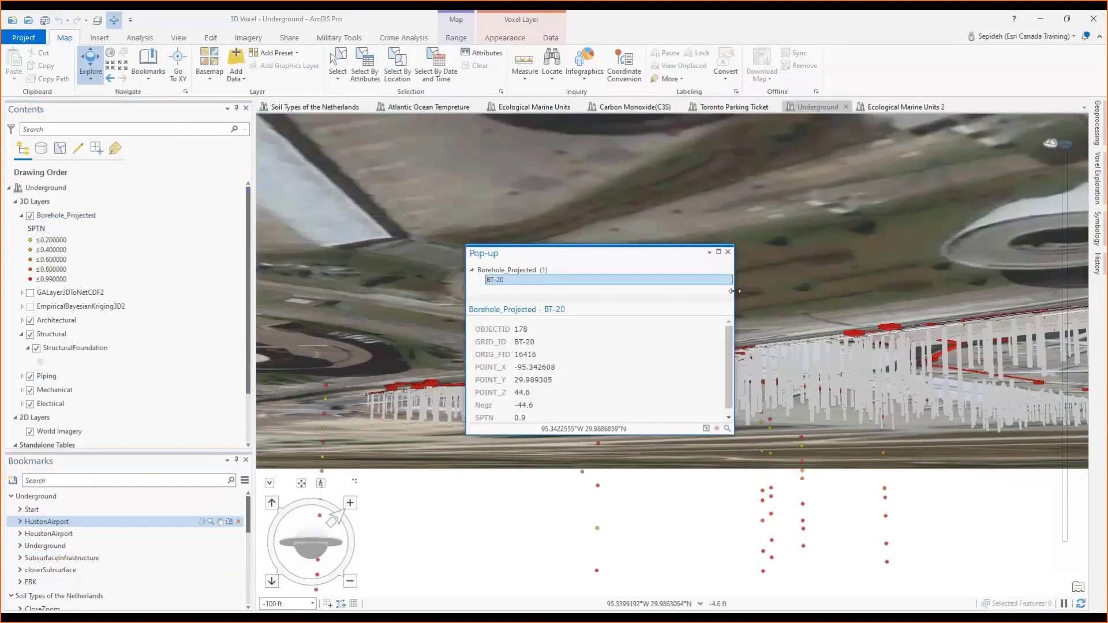
pyautogui.click(727, 252)
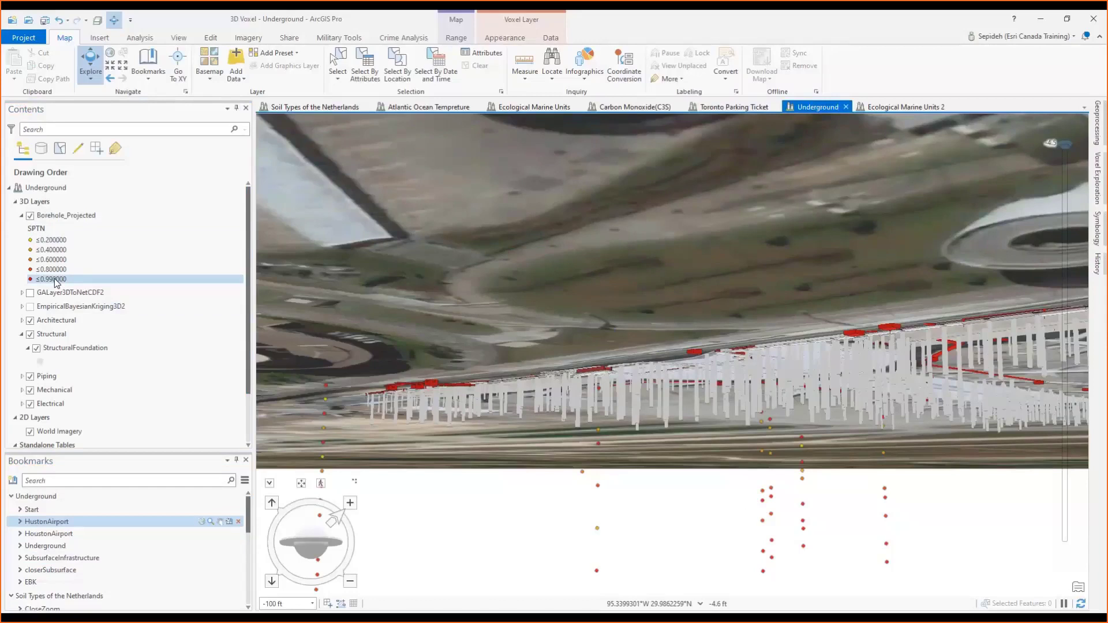
# Step: Review the Empirical Bayesian Kriging 3D parameters for Borehole_Projected, including the elevation field, value field and output geostatistical layer
pyautogui.click(1099, 123)
pyautogui.click(1074, 110)
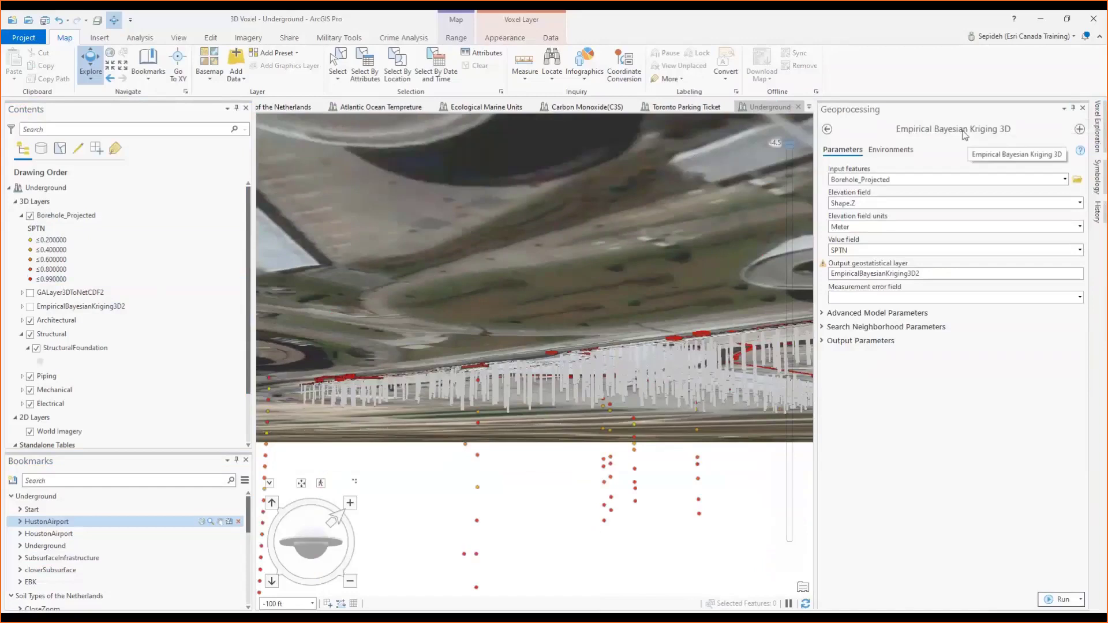
pyautogui.click(956, 204)
pyautogui.click(956, 249)
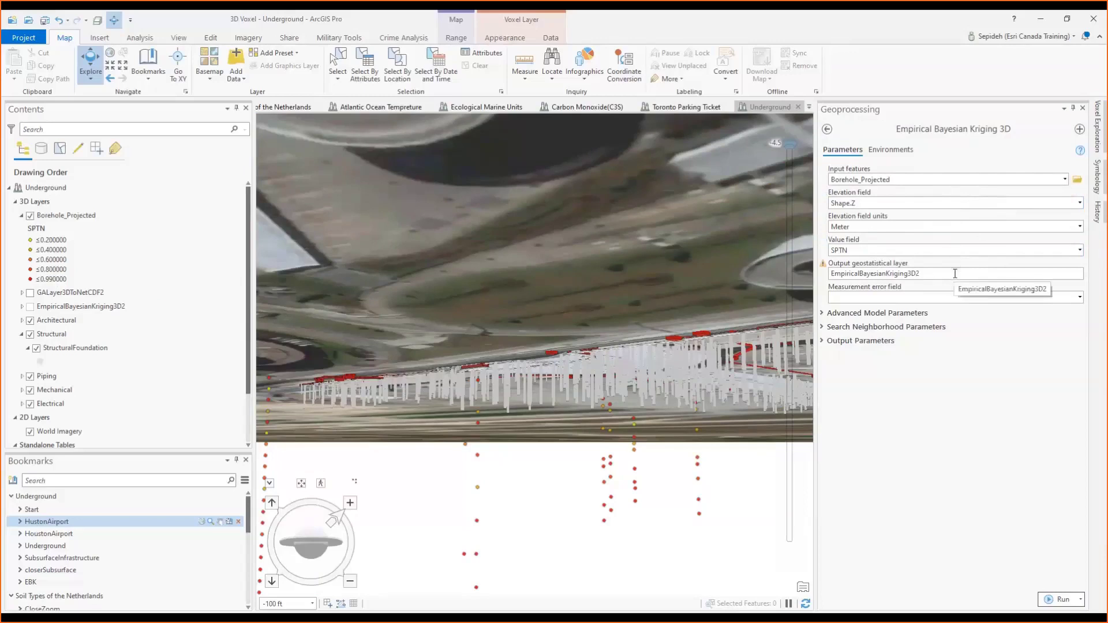
pyautogui.click(954, 273)
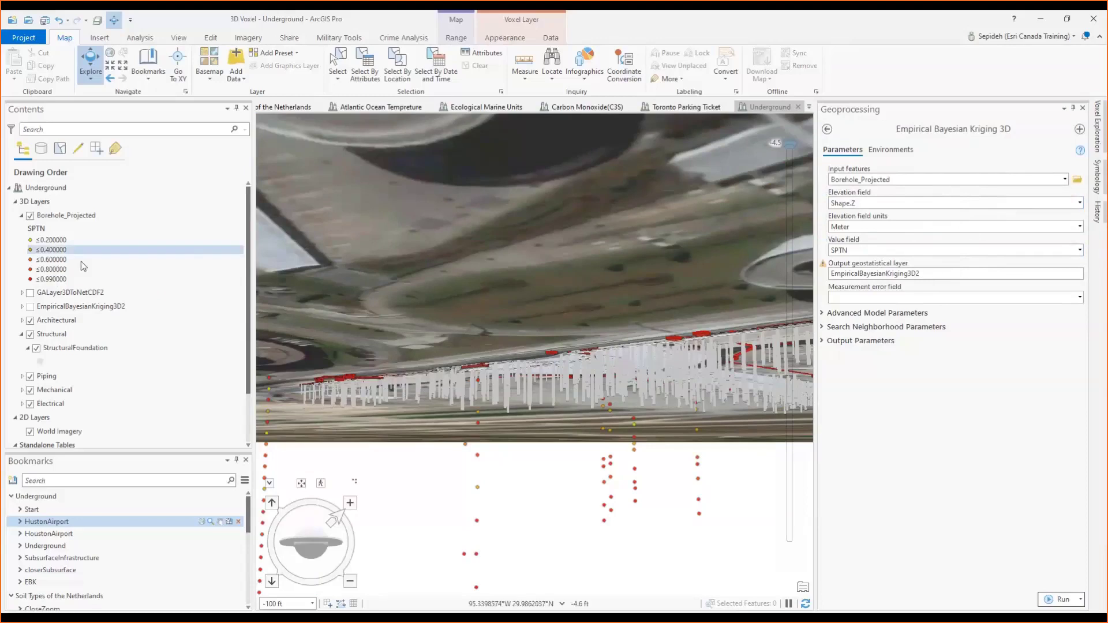
# Step: Turn on the EmpiricalBayesianKriging3D2 layer, view it from the EBK bookmark and set its elevation range slider to -4.5
pyautogui.click(30, 308)
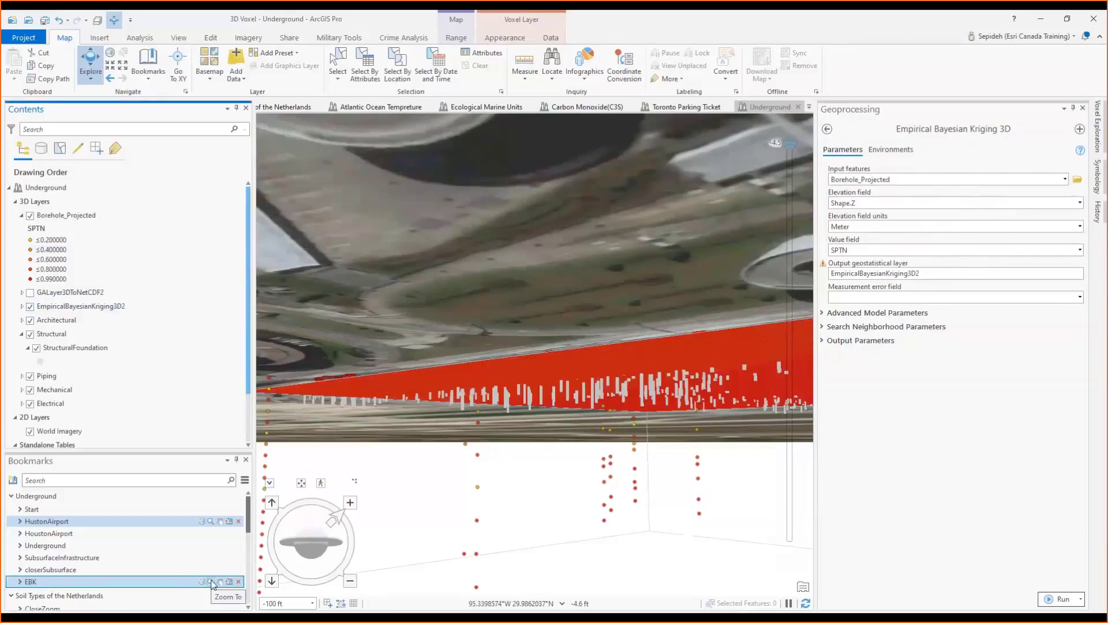
pyautogui.click(210, 582)
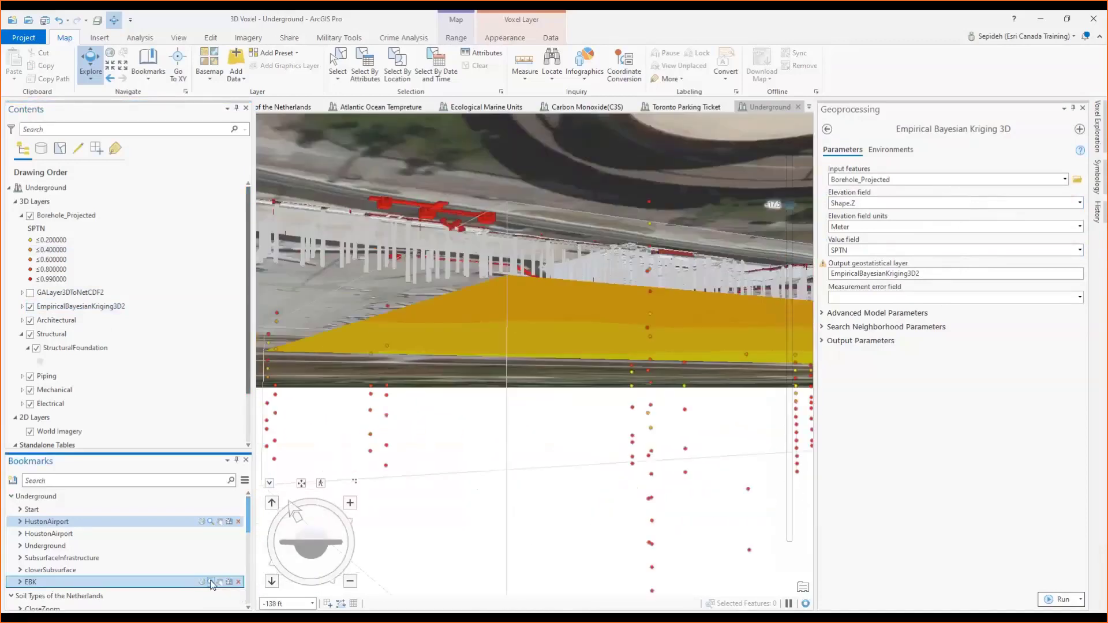
pyautogui.moveTo(790, 209)
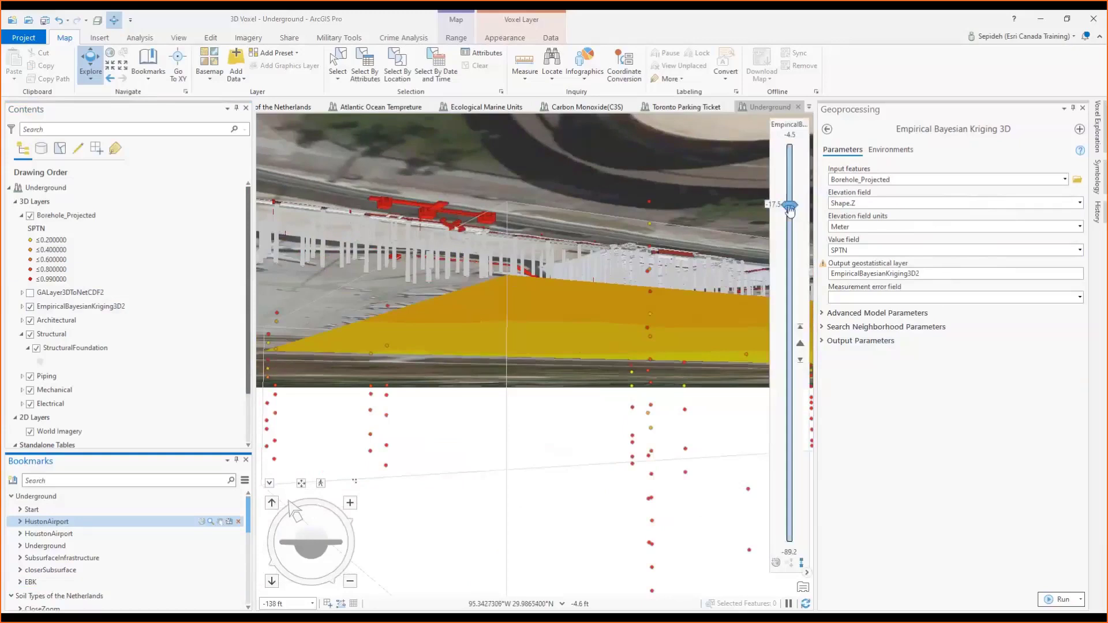
pyautogui.moveTo(789, 209); pyautogui.dragTo(789, 157)
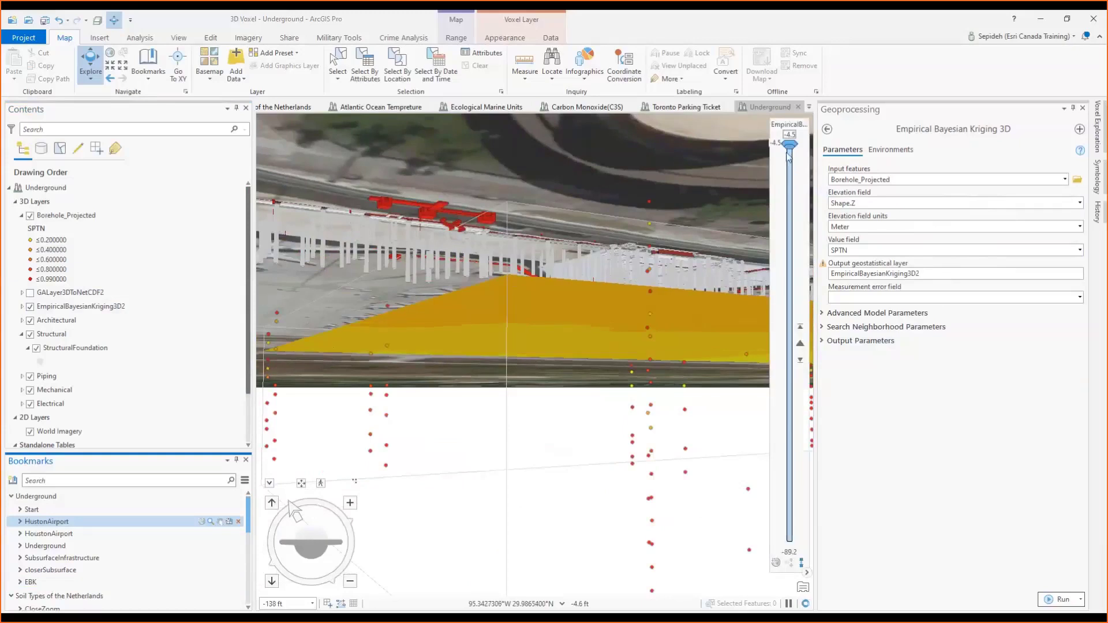
# Step: Step the EmpiricalBayesianKriging3D2 layer down one level at a time to elevation -13.5
pyautogui.click(799, 361)
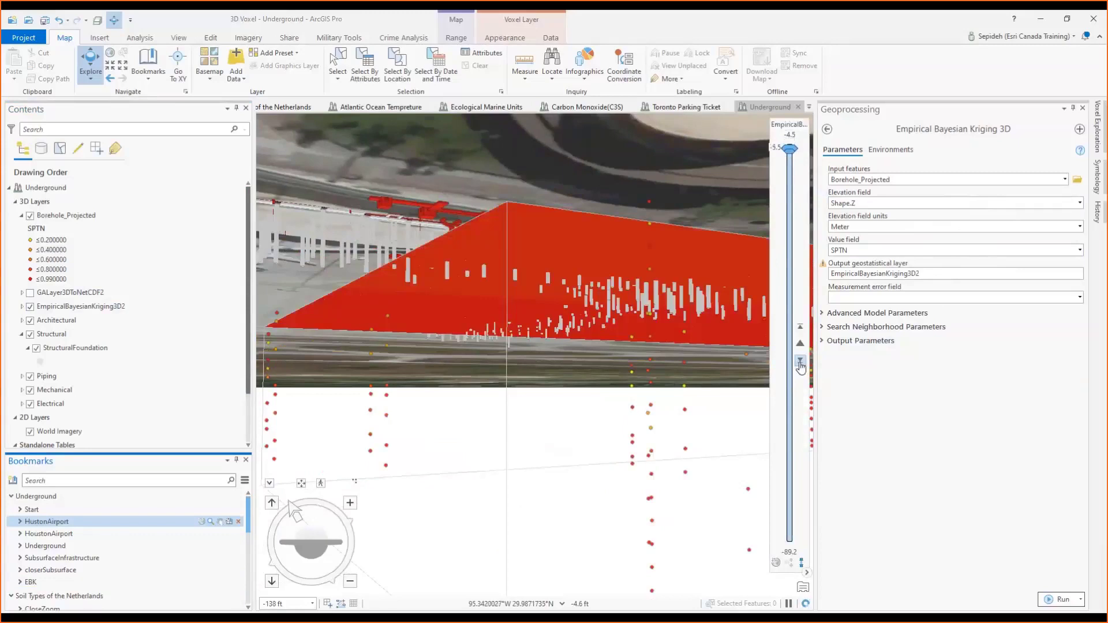
pyautogui.click(799, 361)
pyautogui.click(800, 362)
pyautogui.click(800, 361)
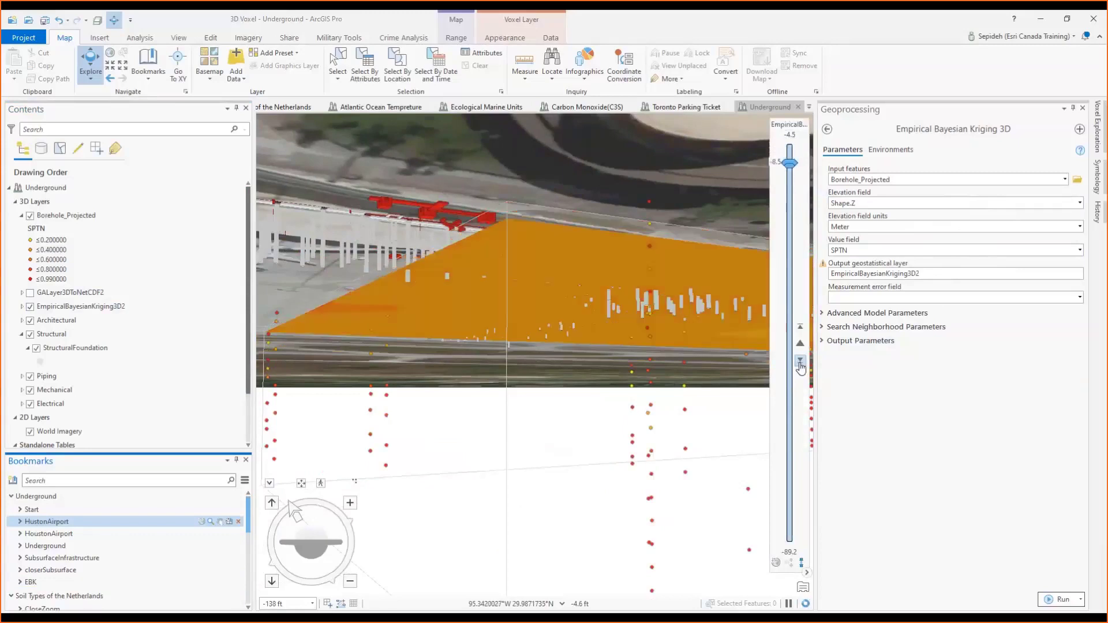
pyautogui.click(799, 362)
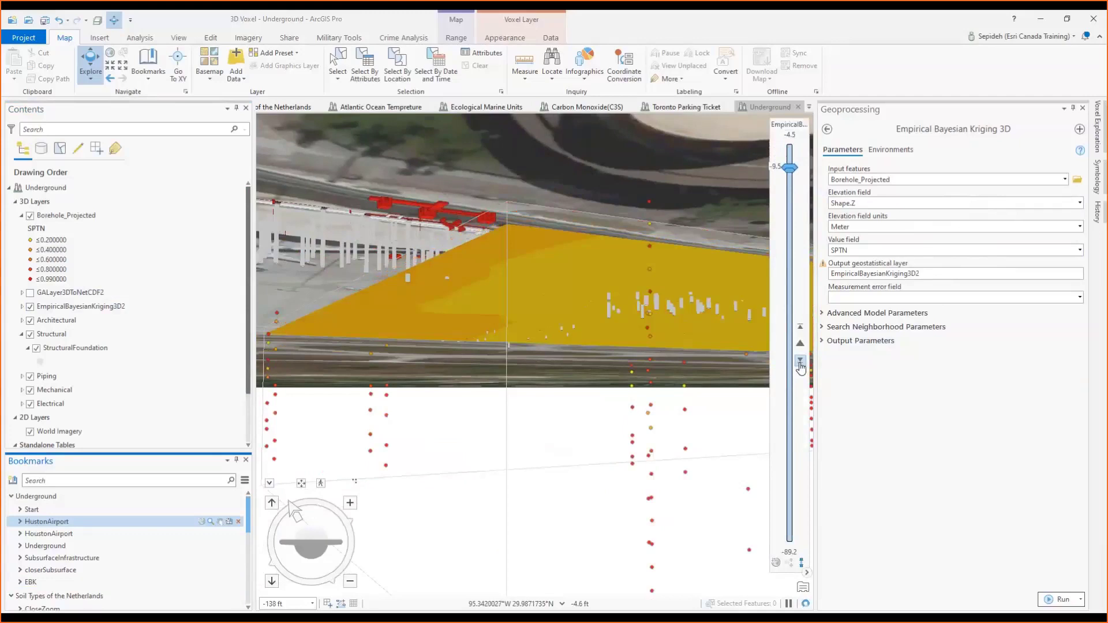
pyautogui.click(800, 361)
pyautogui.click(800, 361)
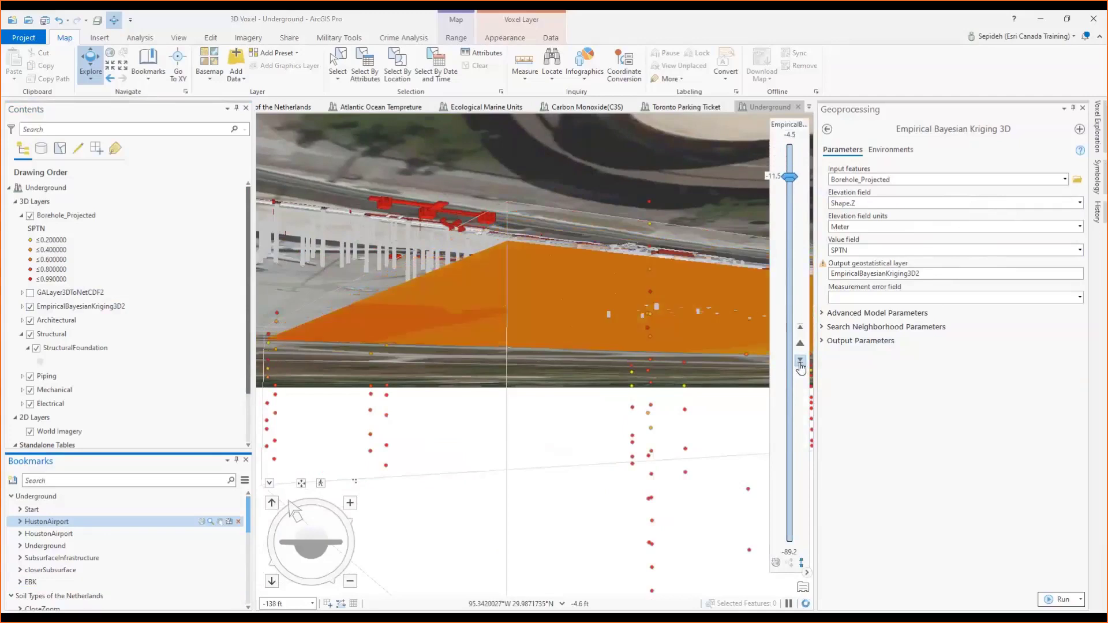
pyautogui.click(800, 361)
pyautogui.click(800, 361)
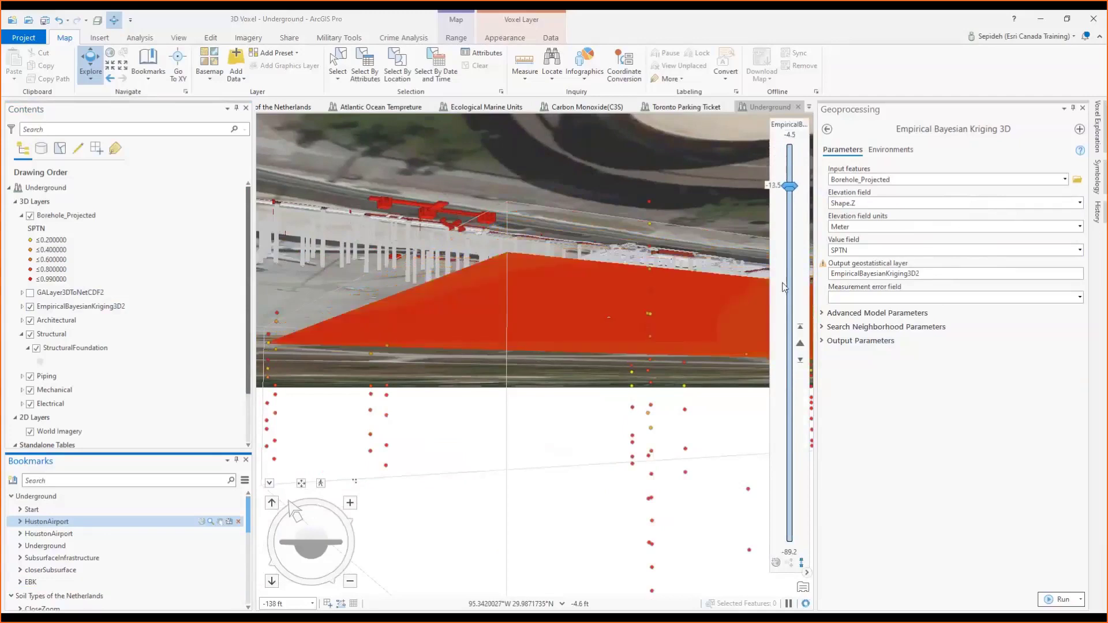
# Step: Widen the kriging layer's elevation range to span -4.5 to -25.4 and advance it one interval, to -25.4 to -46.4
pyautogui.moveTo(790, 186); pyautogui.dragTo(791, 261)
pyautogui.moveTo(790, 186); pyautogui.dragTo(795, 136)
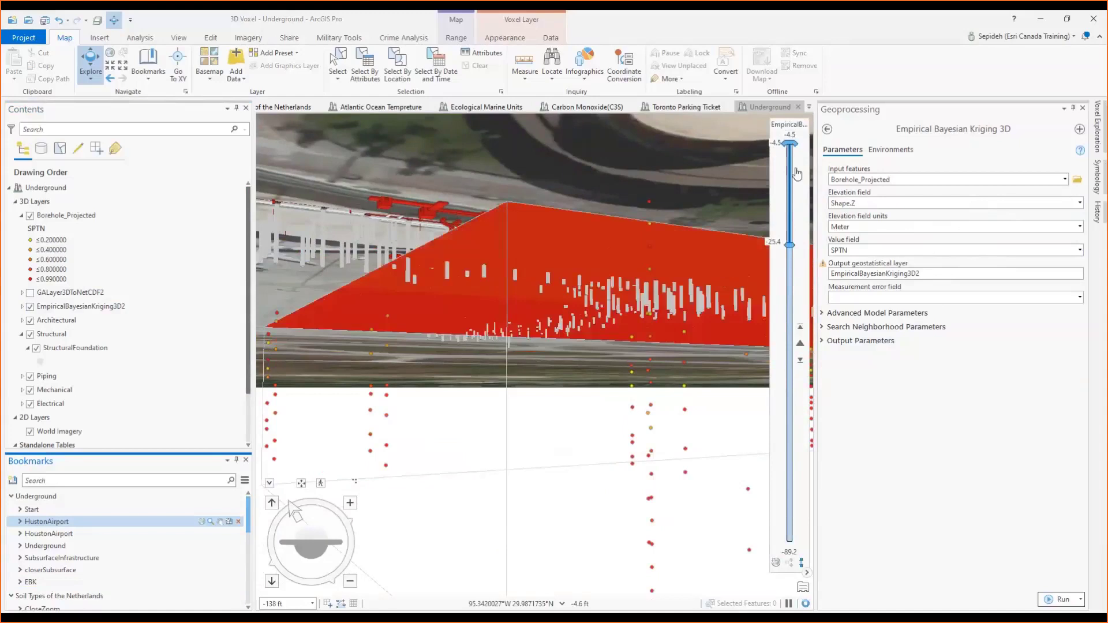
pyautogui.click(800, 362)
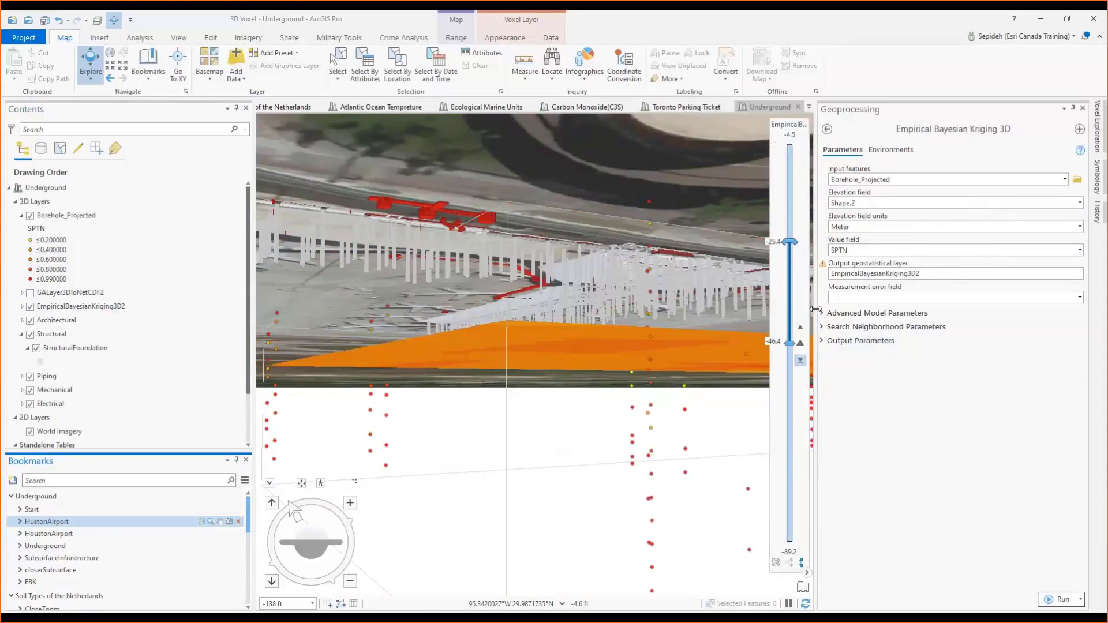
# Step: Open the previous GA Layer 3D To NetCDF run and review its input layer, output netCDF file, spacings and output surface type
pyautogui.click(828, 130)
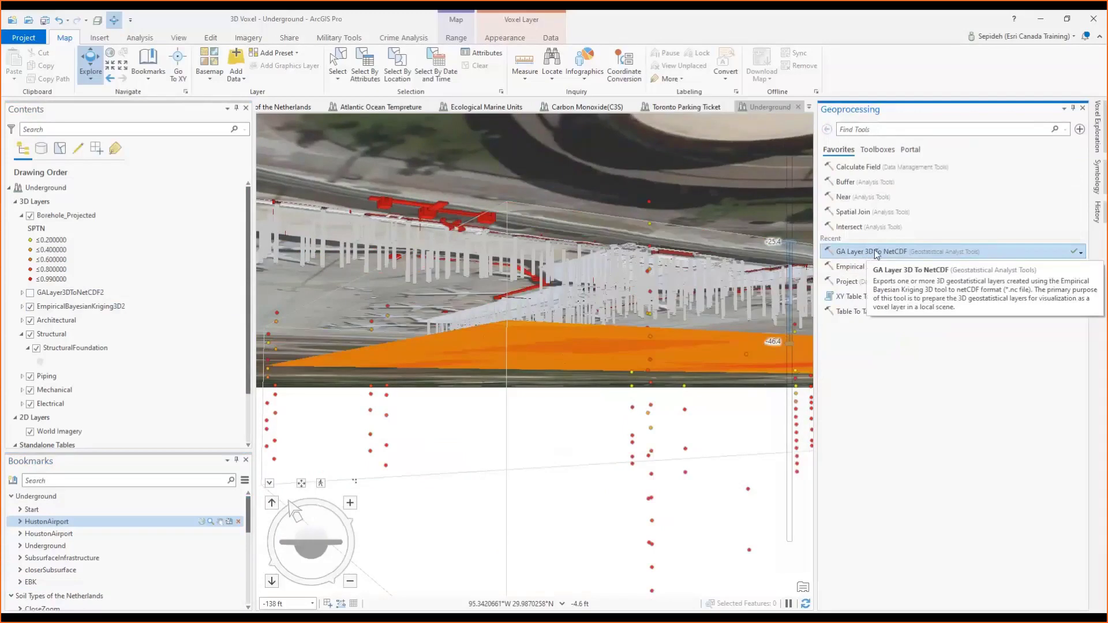
pyautogui.click(1080, 254)
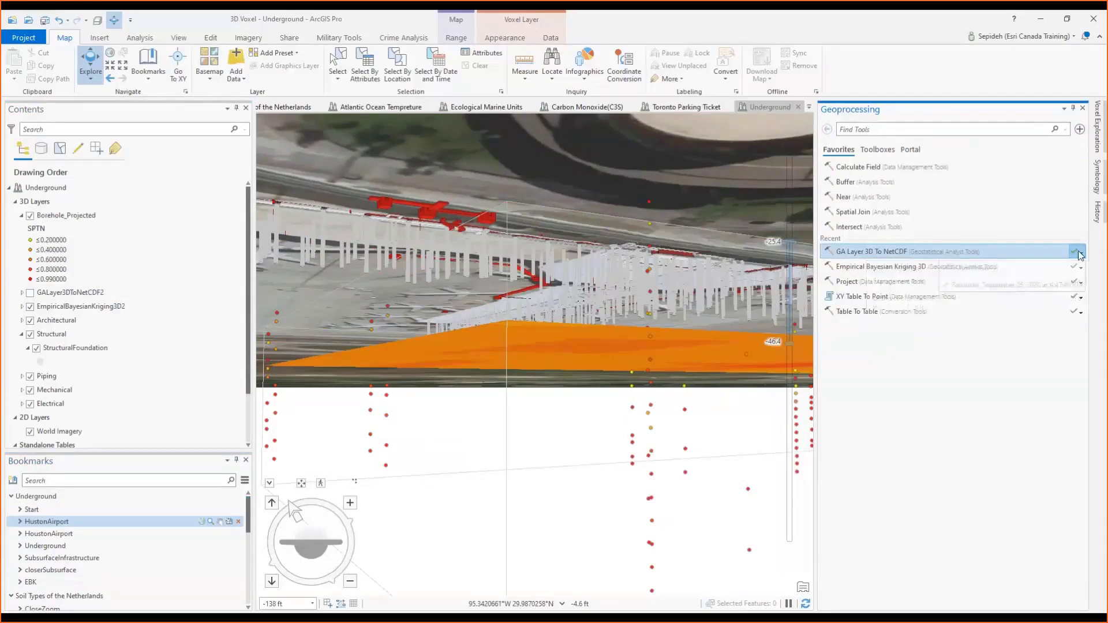
pyautogui.click(1018, 285)
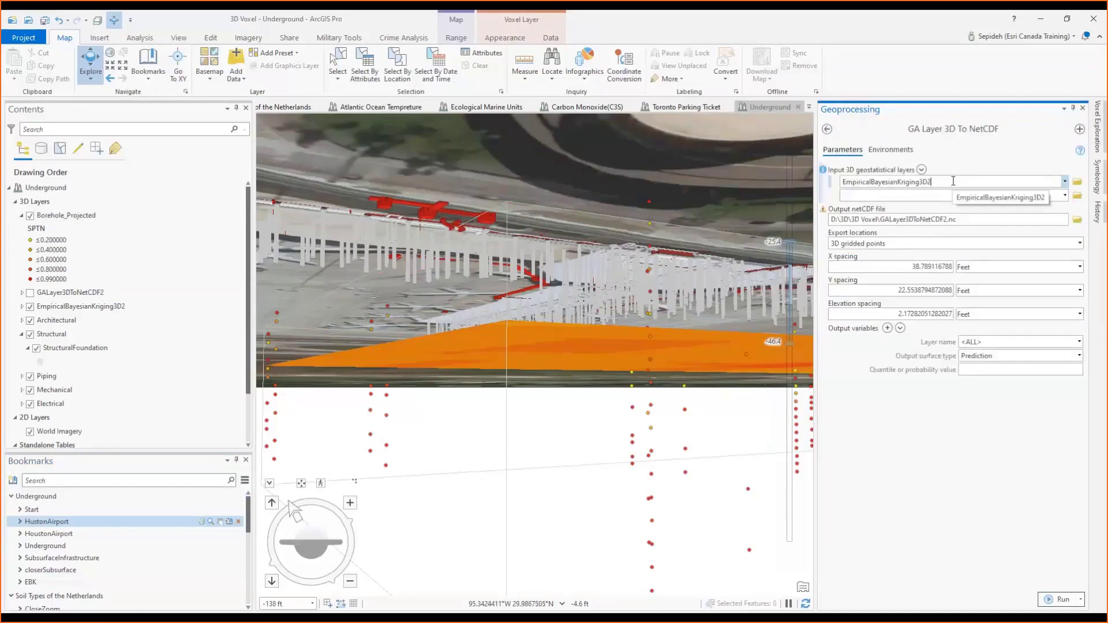
pyautogui.click(953, 181)
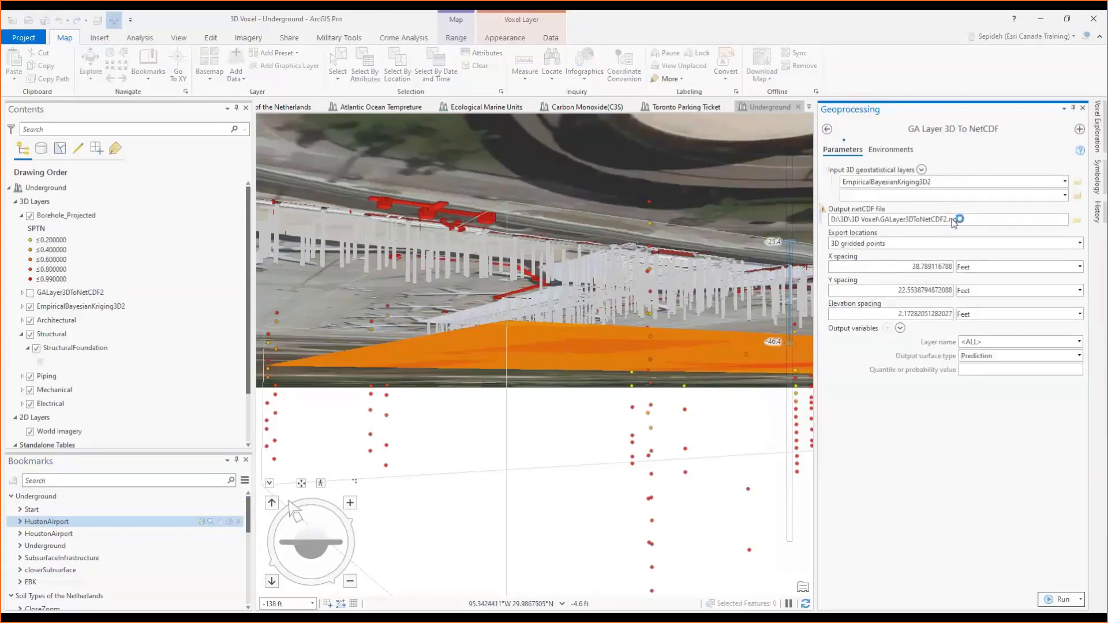
pyautogui.moveTo(956, 219); pyautogui.dragTo(880, 221)
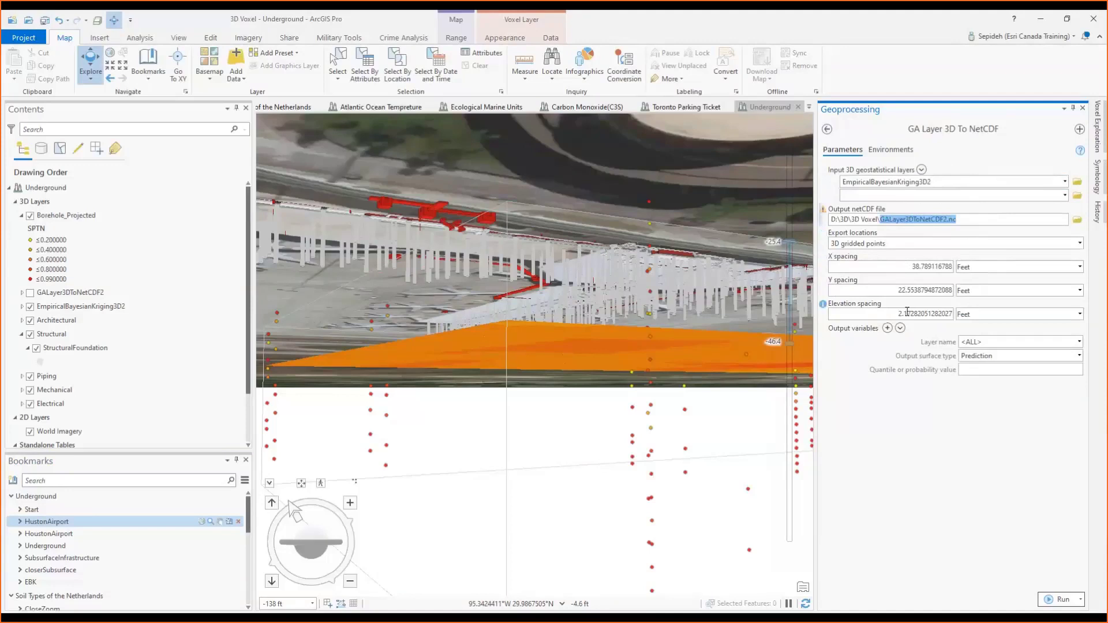
pyautogui.click(998, 356)
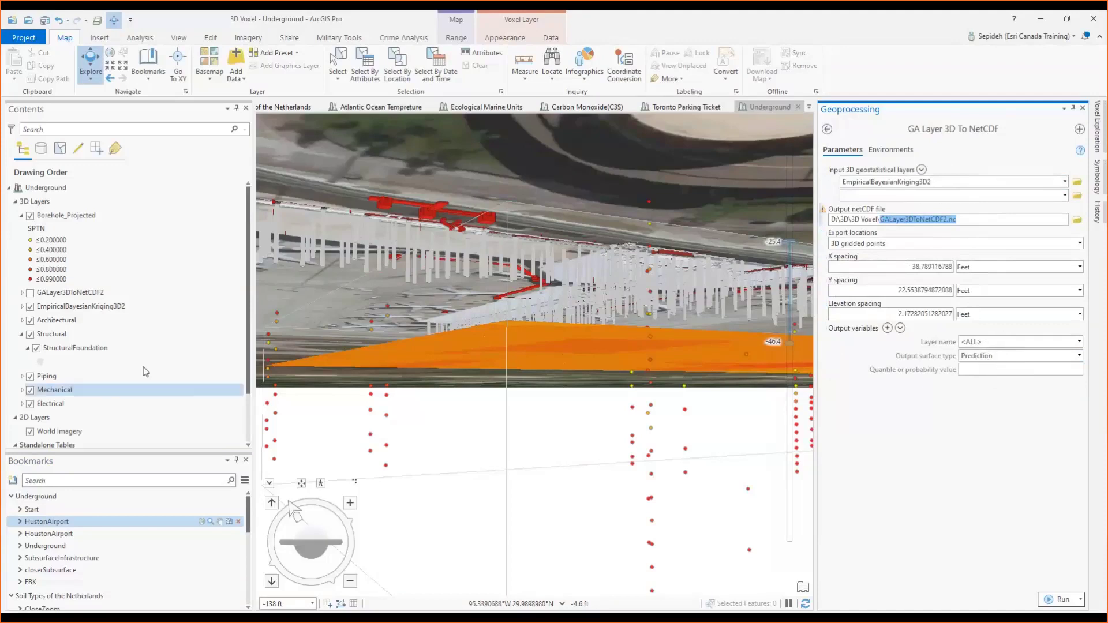
# Step: Turn off EmpiricalBayesianKriging3D2, show the GALayer3DToNetCDF2 voxel layer instead and open its symbology settings
pyautogui.click(30, 306)
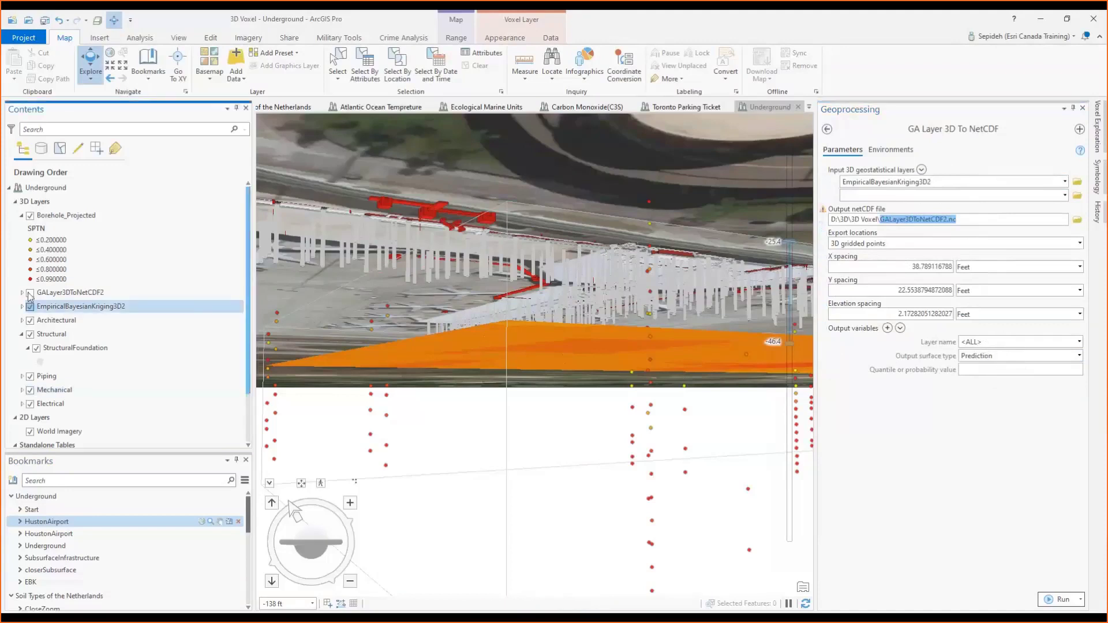
pyautogui.click(30, 292)
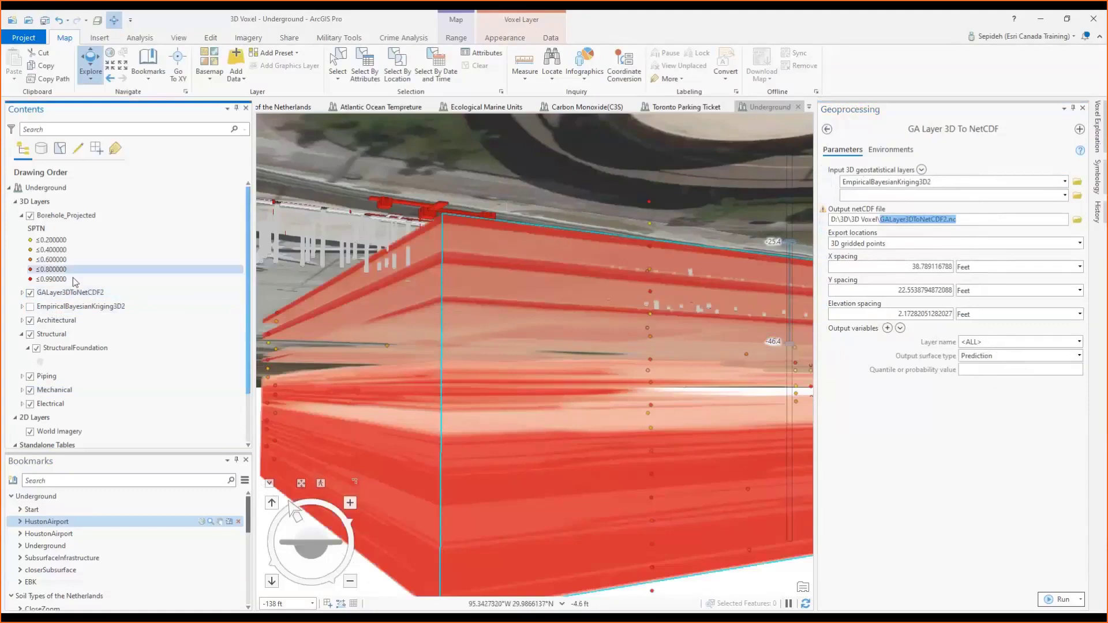
pyautogui.click(22, 293)
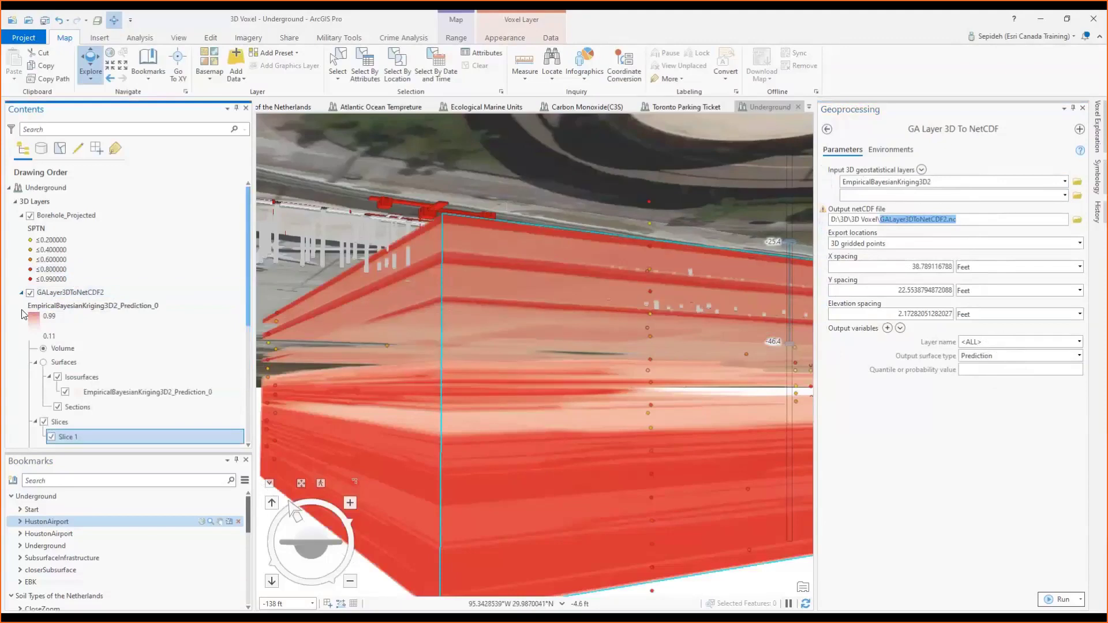
pyautogui.click(33, 321)
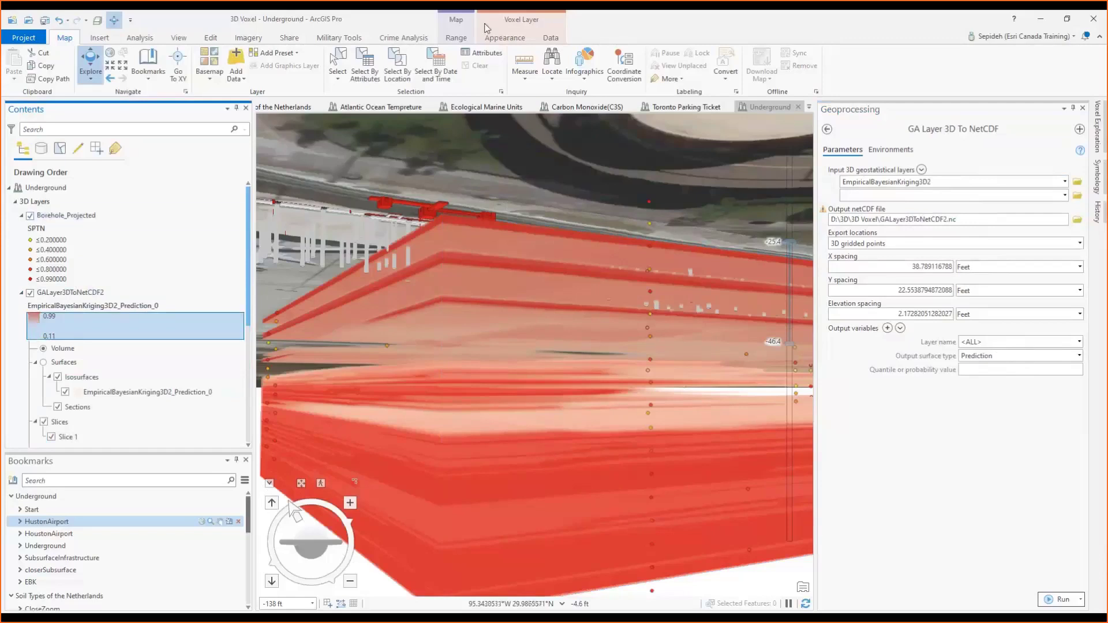
pyautogui.click(513, 39)
pyautogui.click(282, 63)
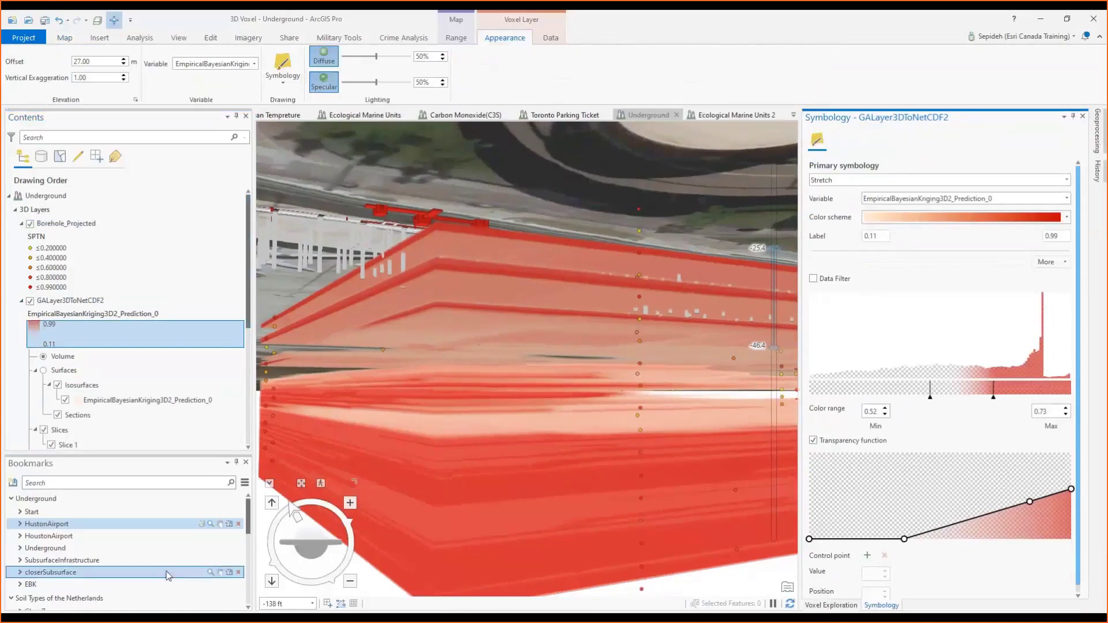
# Step: View the voxel volume from the closerSubsurface and SubsurfaceInfrastructure bookmarks, switching its transparency function off and back on
pyautogui.click(210, 573)
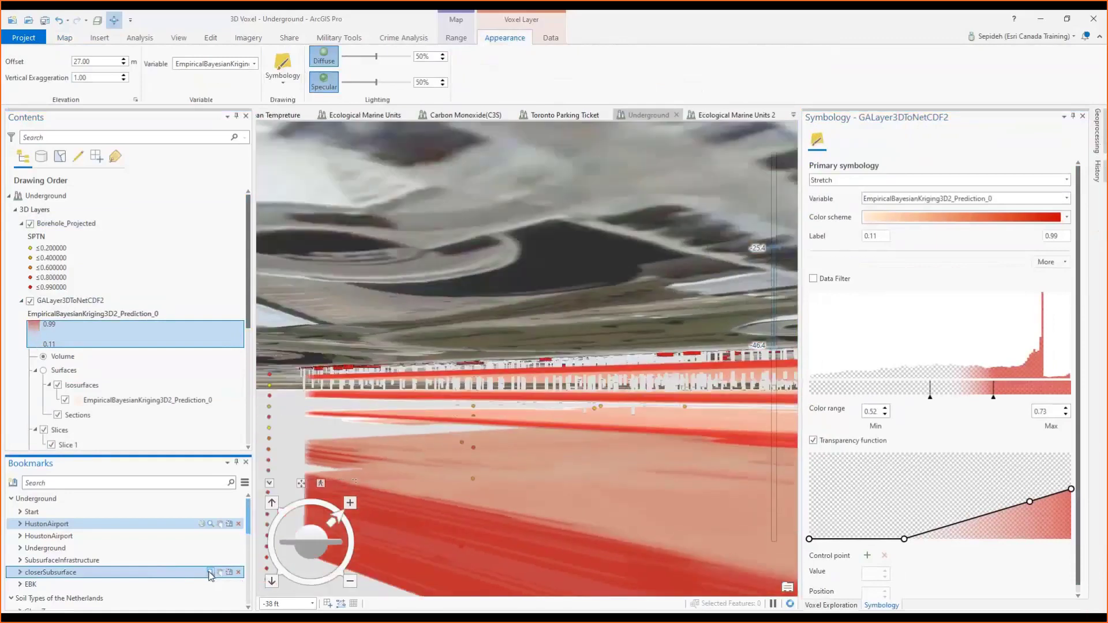
pyautogui.click(212, 561)
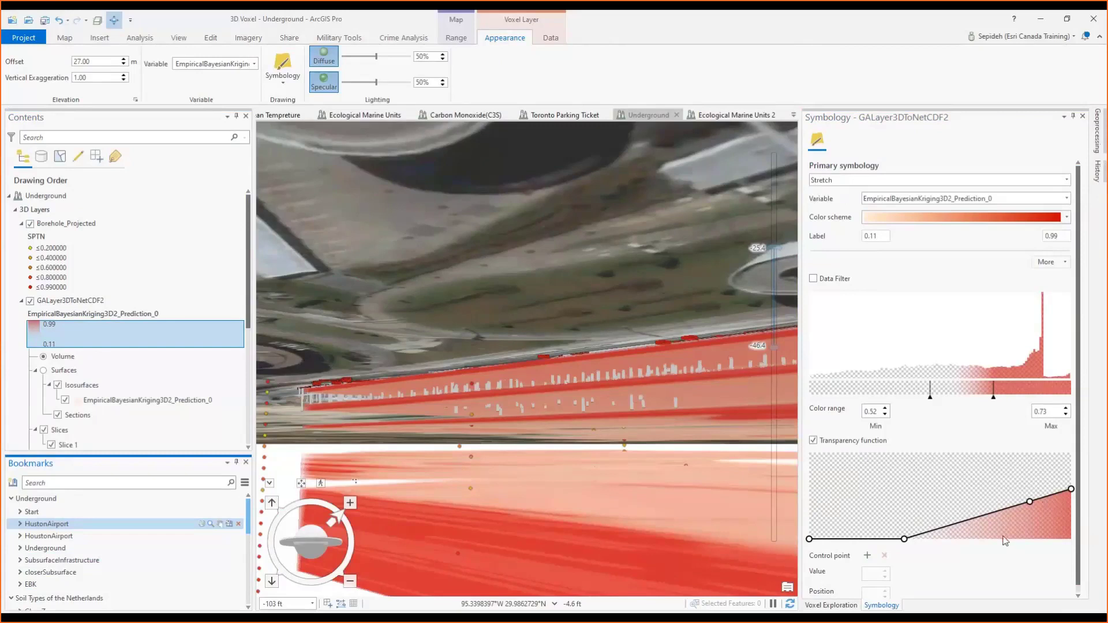
pyautogui.click(814, 441)
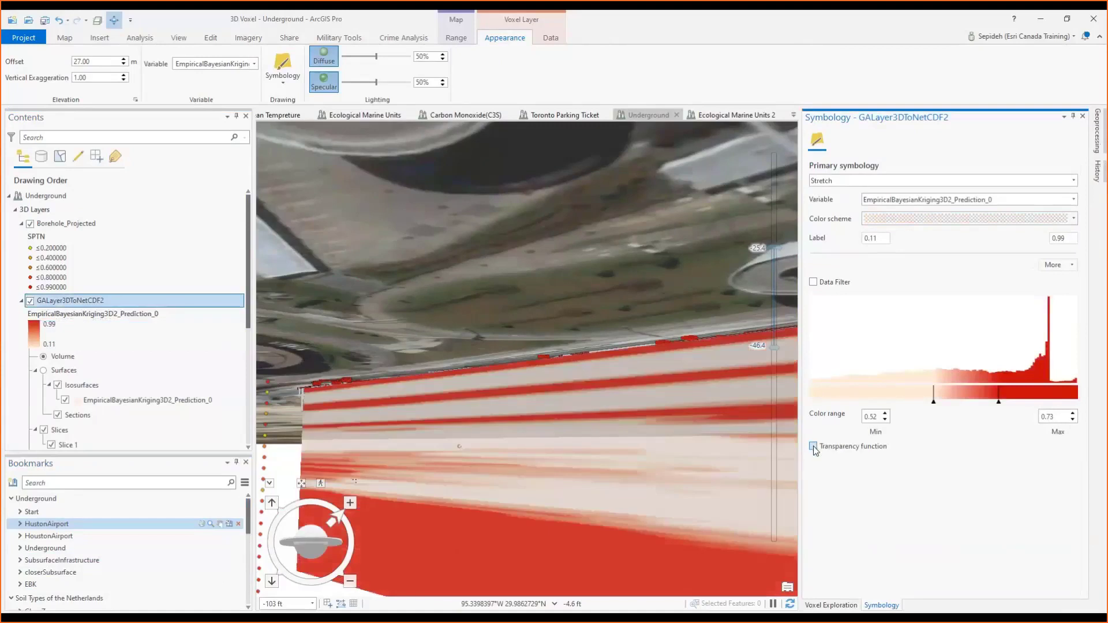
pyautogui.click(813, 446)
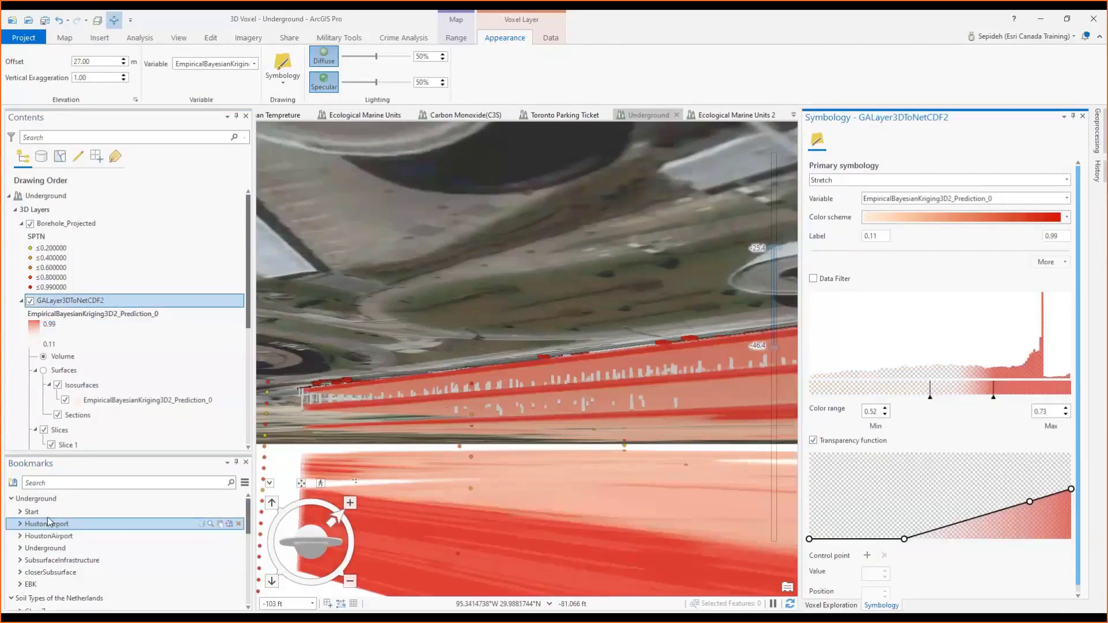
# Step: Edit Slice 1 of GALayer3DToNetCDF2, sweeping it through the volume and leaving its position at 35.5
pyautogui.moveTo(248, 313); pyautogui.dragTo(264, 370)
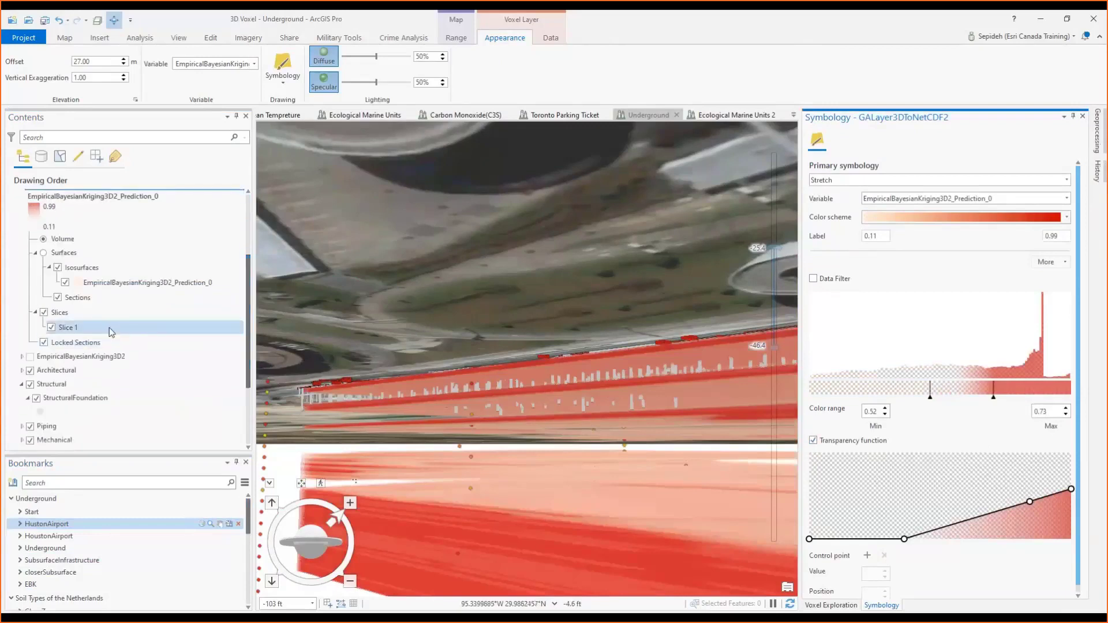
pyautogui.click(67, 329)
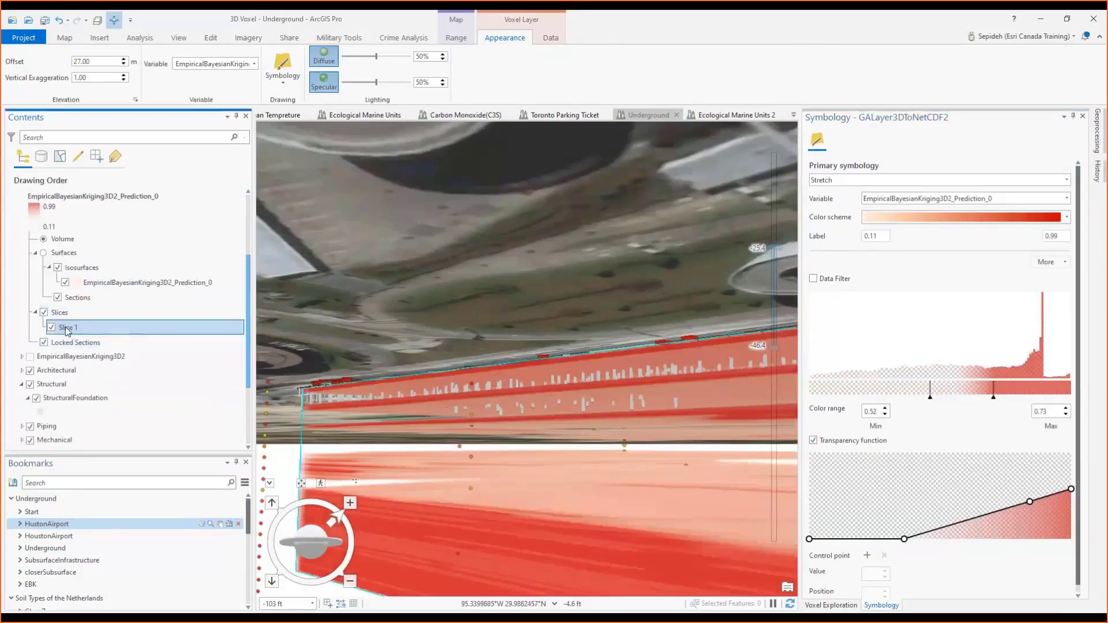
pyautogui.rightClick(66, 329)
pyautogui.click(89, 348)
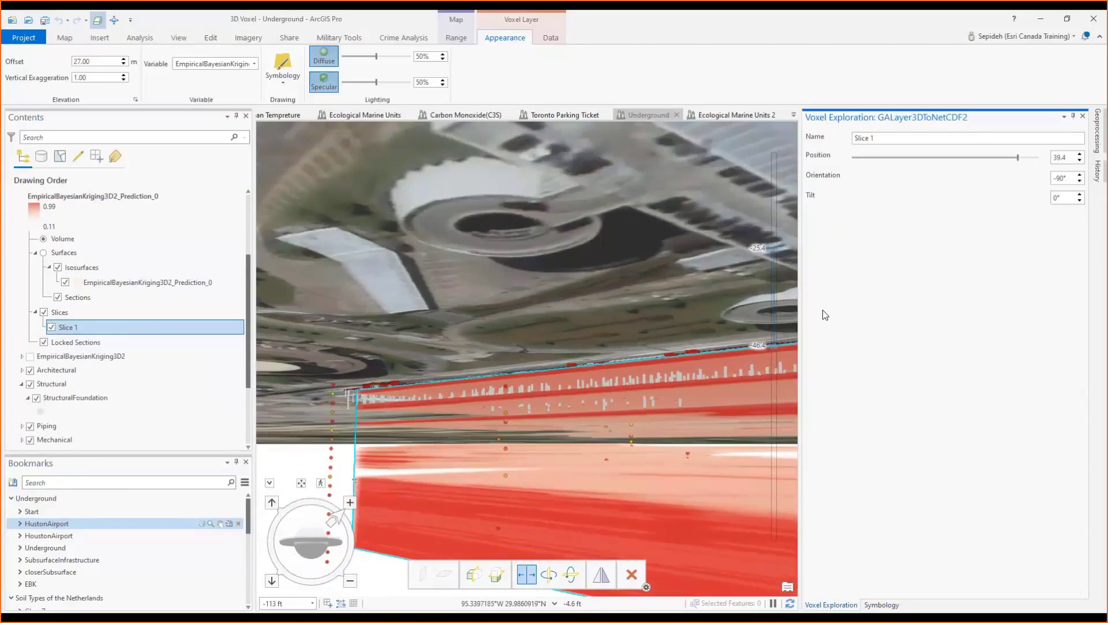
pyautogui.moveTo(1019, 160); pyautogui.dragTo(943, 164)
pyautogui.press('Right')
pyautogui.press('Right')
pyautogui.press('Right')
pyautogui.press('Right')
pyautogui.press('Right')
pyautogui.press('Right')
pyautogui.press('Right')
pyautogui.press('Right')
pyautogui.press('Right')
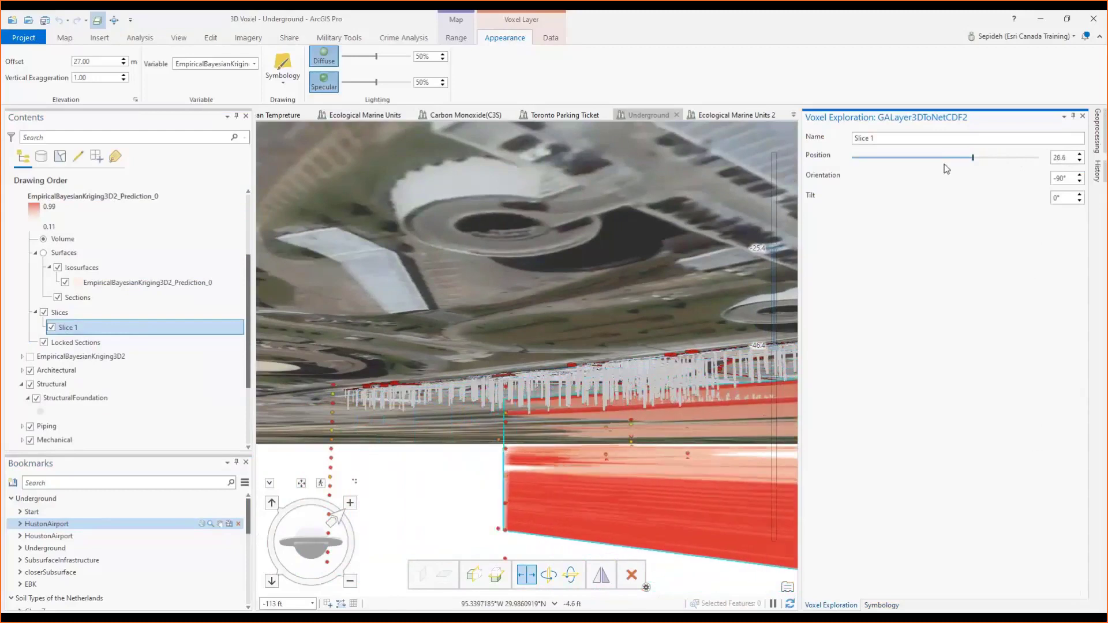
pyautogui.press('Right')
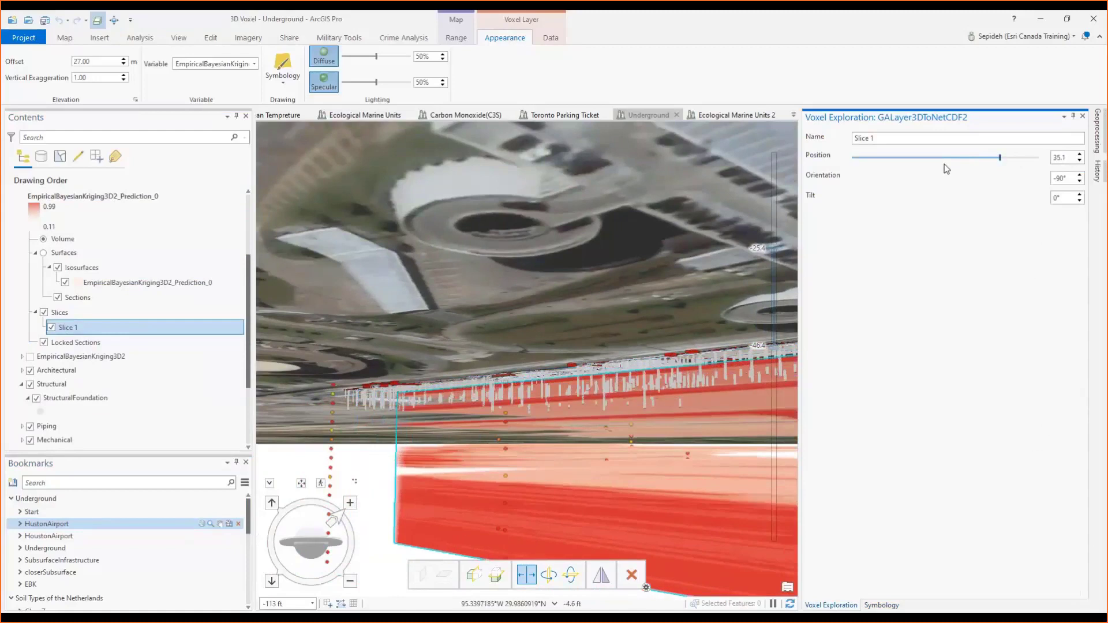
# Step: View the sliced voxel volume from the Underground bookmark and the whole airport from the Start bookmark
pyautogui.click(210, 548)
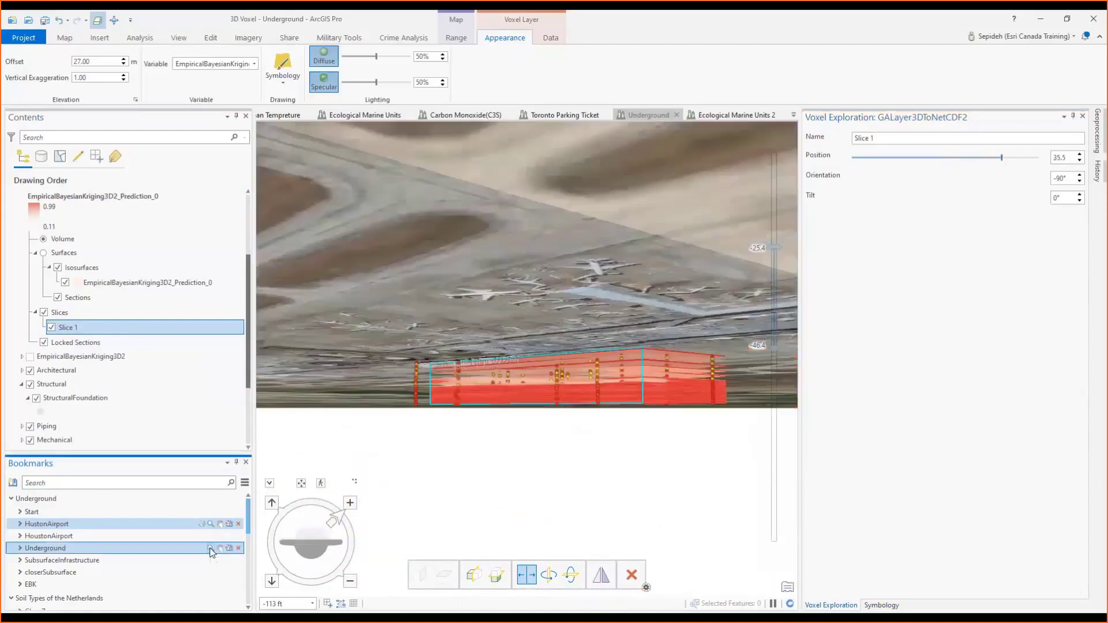
pyautogui.click(210, 512)
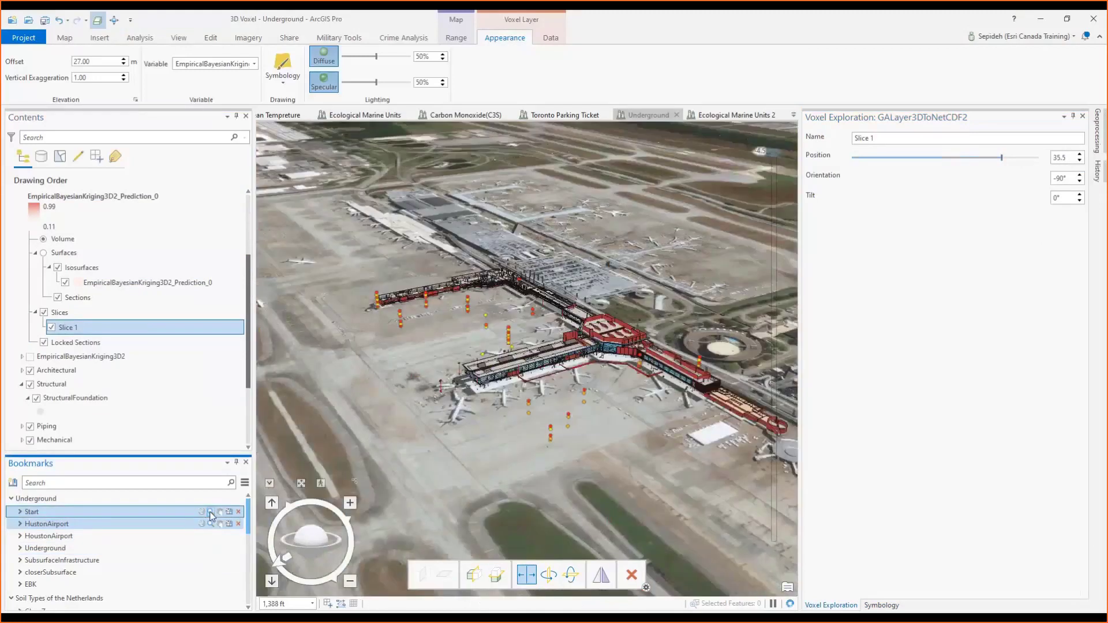
pyautogui.click(1072, 116)
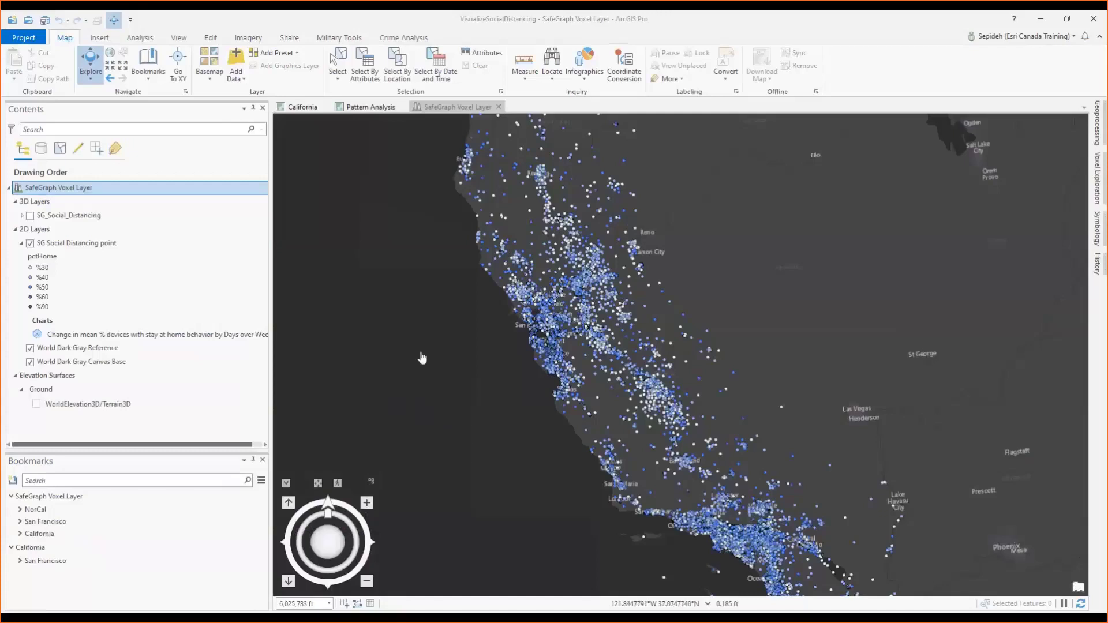
# Step: Examine the fields in the attribute table of the SG Social Distancing point layer and close the table
pyautogui.click(85, 244)
pyautogui.rightClick(85, 244)
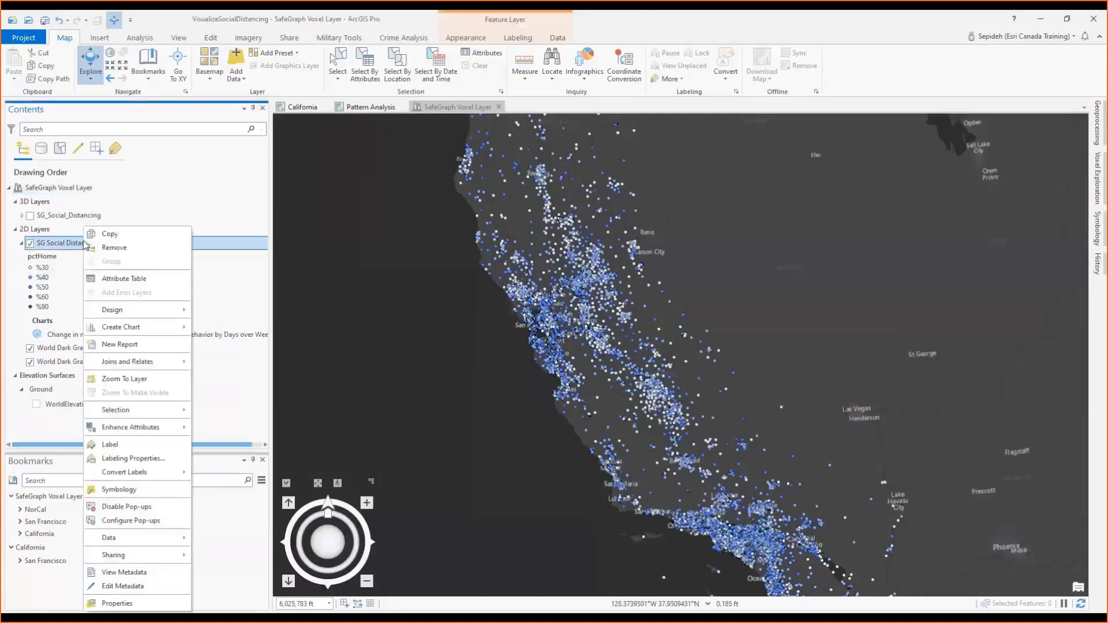
pyautogui.click(115, 280)
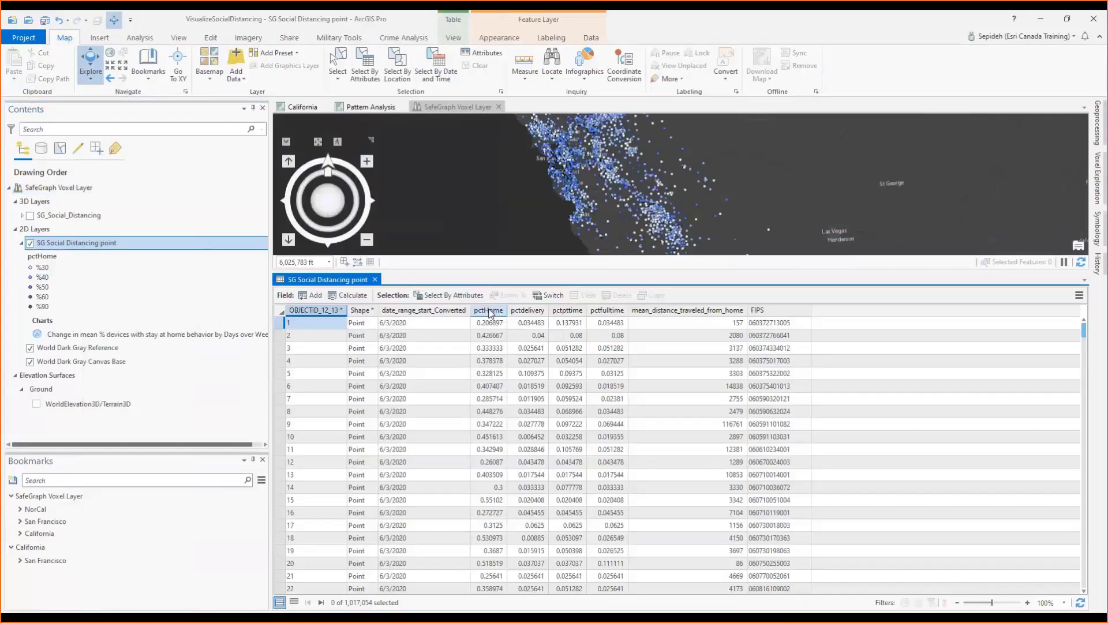
pyautogui.click(375, 279)
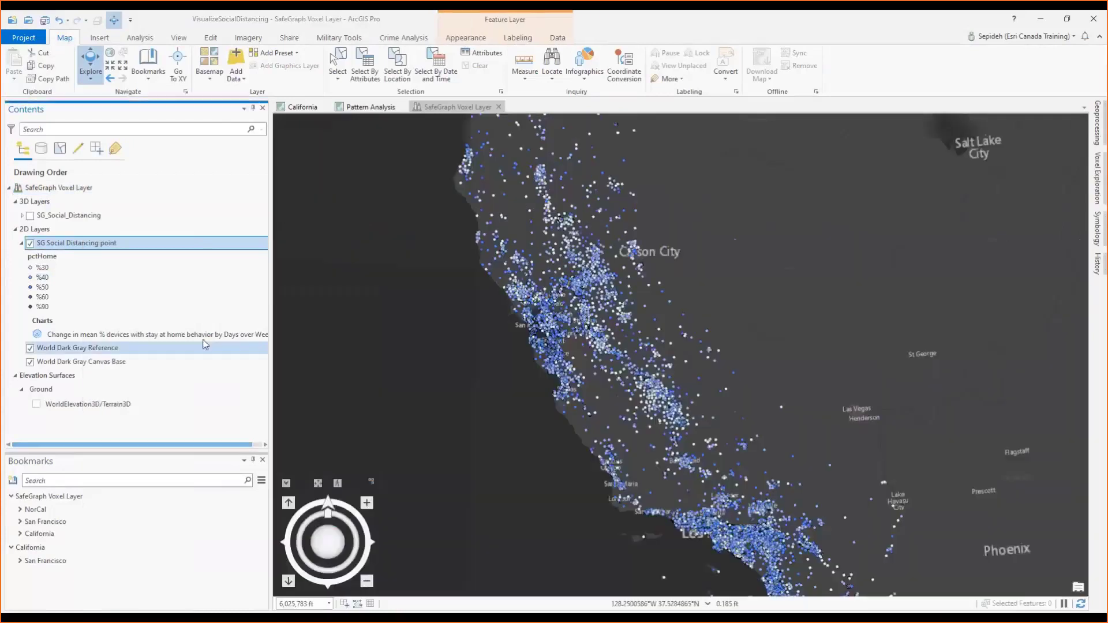
# Step: Examine the layer's chart of mean stay-at-home device percentage by days over weeks, check a ring's value and close the chart
pyautogui.rightClick(204, 336)
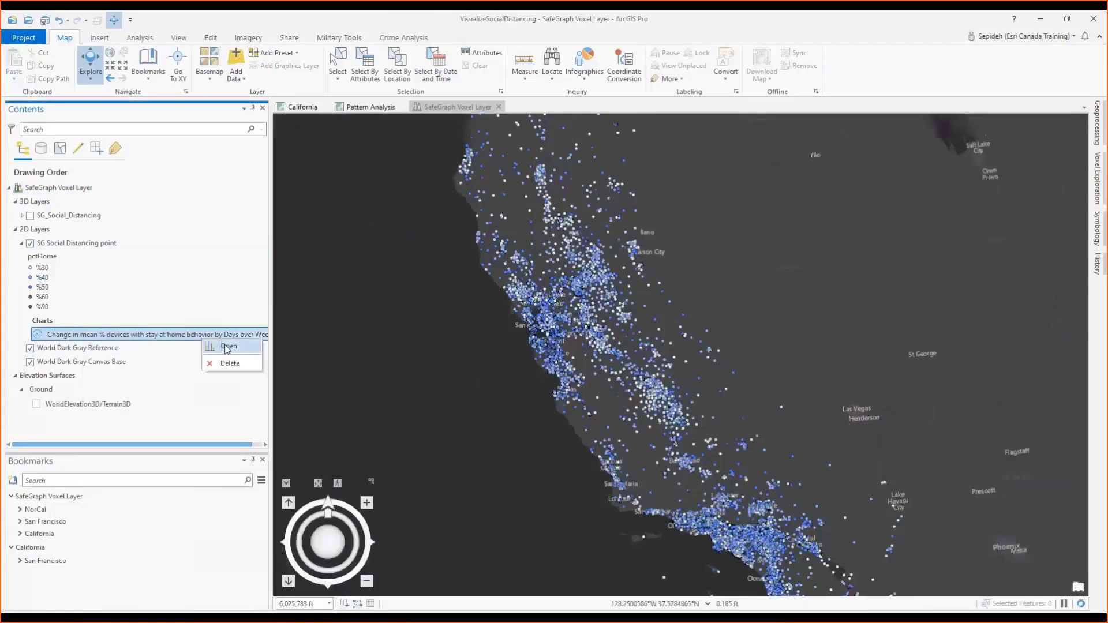
pyautogui.click(227, 347)
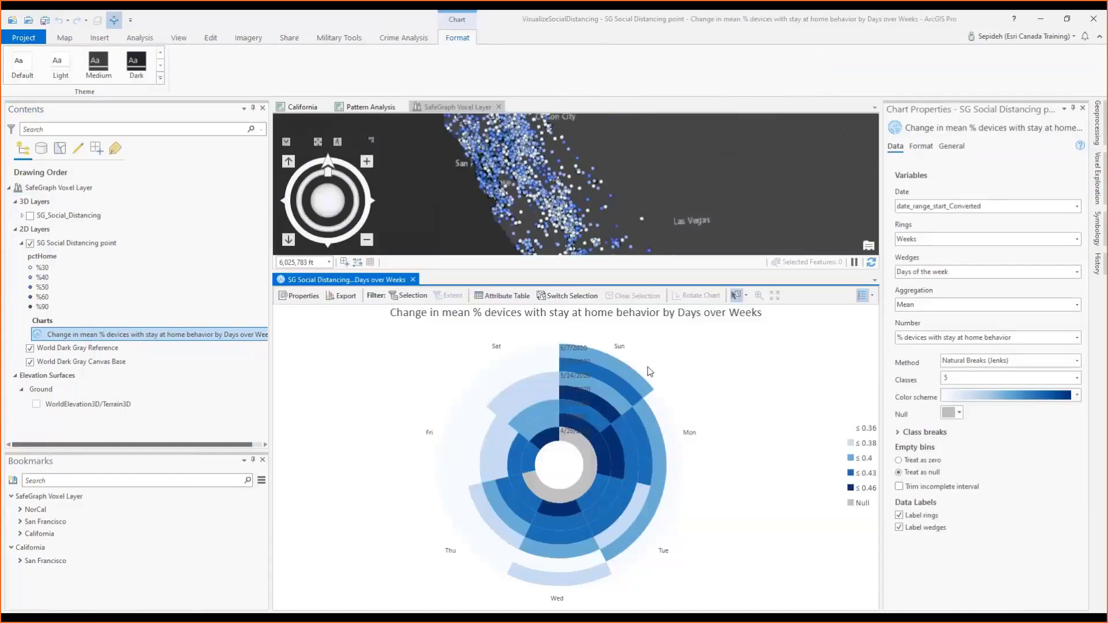
pyautogui.moveTo(615, 362)
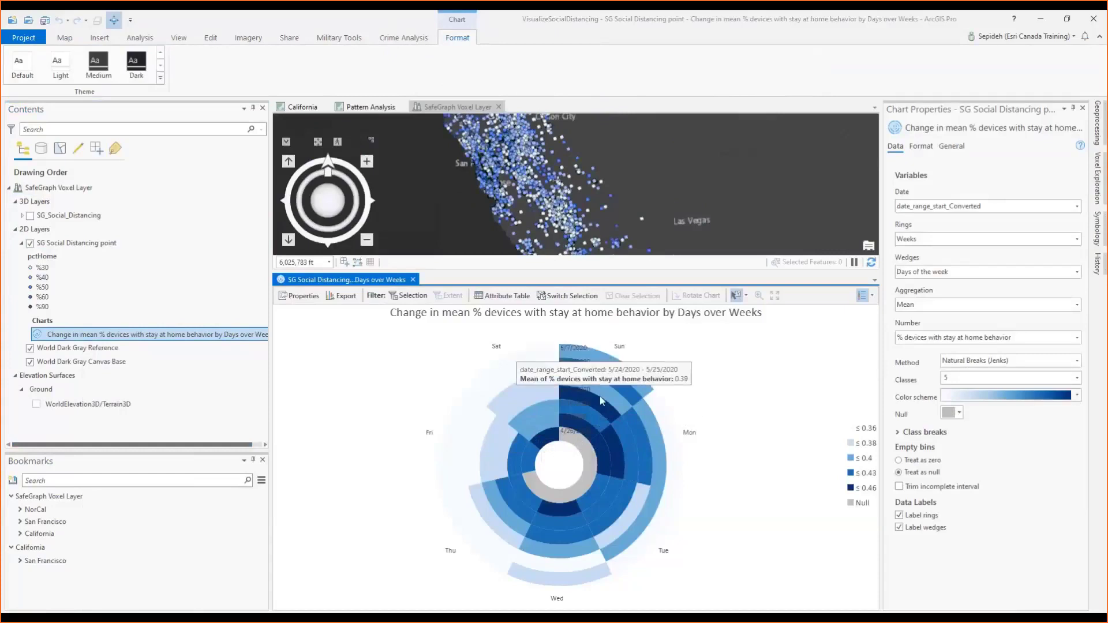
pyautogui.click(413, 279)
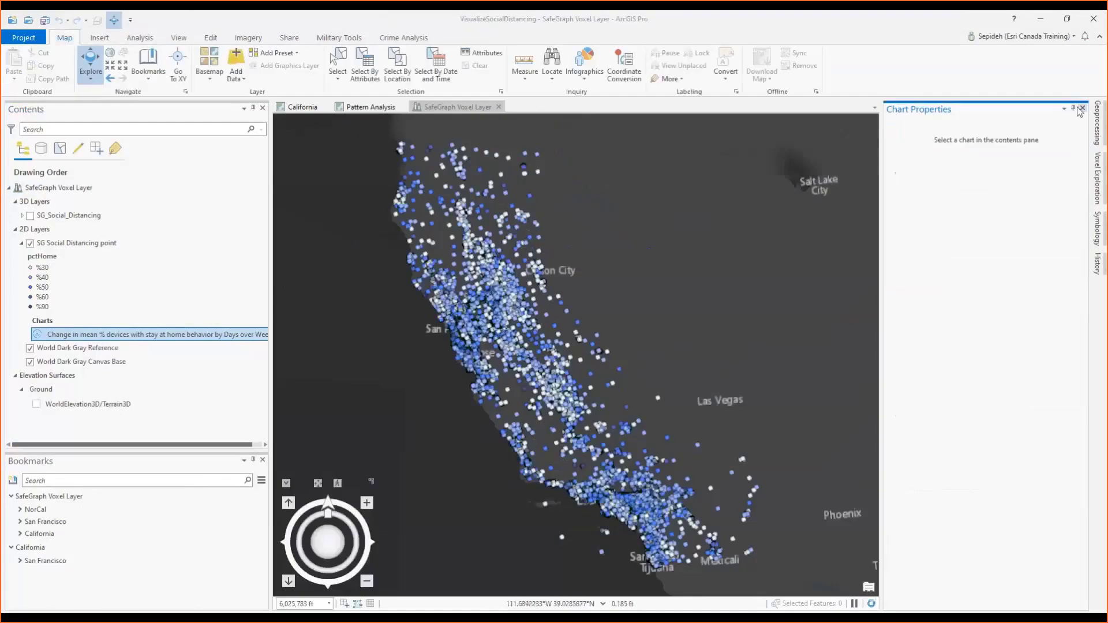
# Step: Review the Create Space Time Cube By Aggregating Points settings and show the SG_Social_Distancing voxel layer from the NorCal bookmark
pyautogui.click(1096, 122)
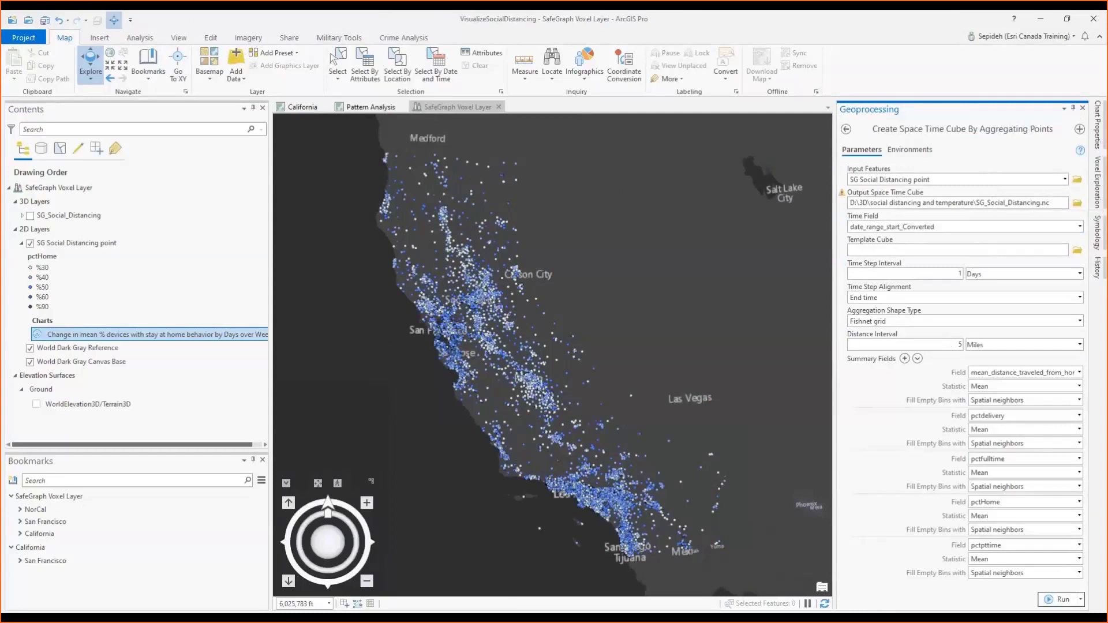
pyautogui.click(31, 217)
pyautogui.click(22, 216)
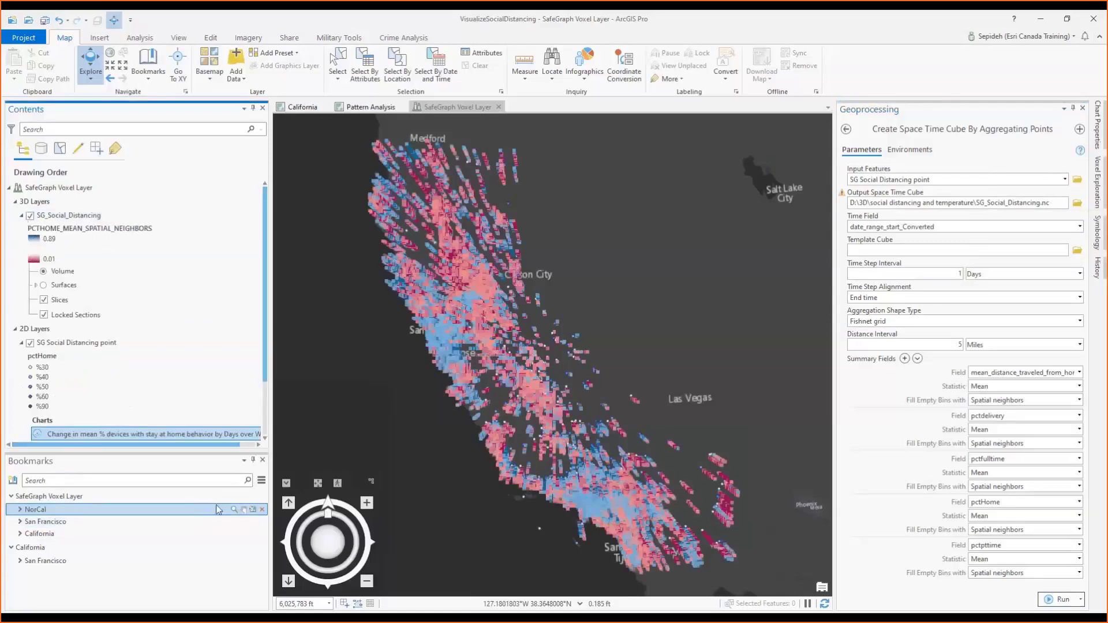
pyautogui.click(233, 509)
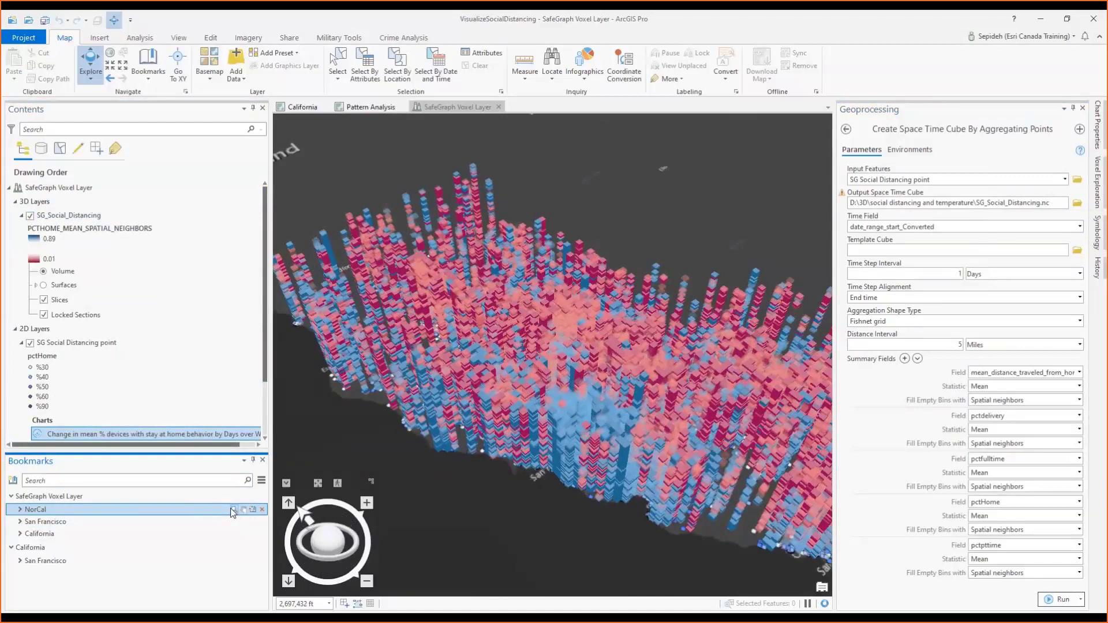
# Step: Examine the symbology of SG_Social_Distancing in a docked pane, with the geoprocessing tool tucked away
pyautogui.click(39, 245)
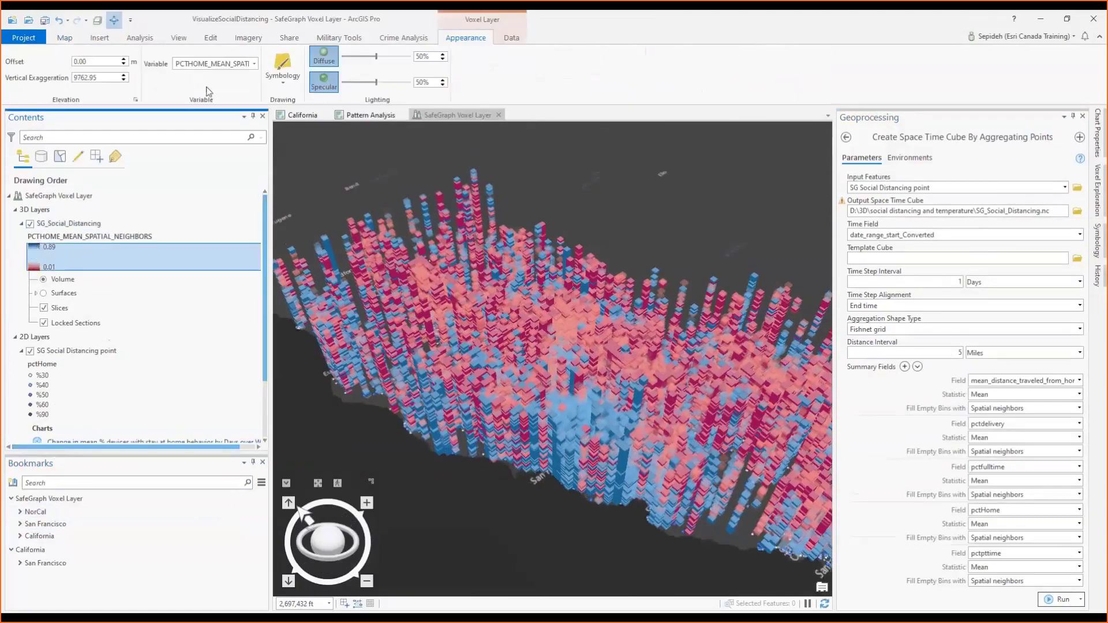
pyautogui.click(282, 65)
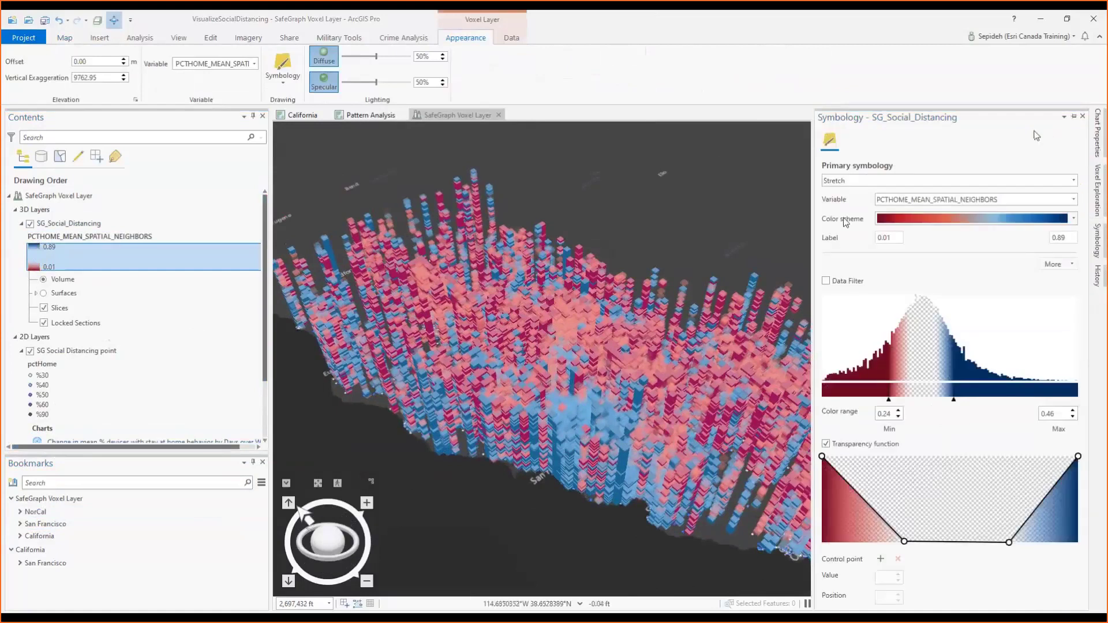
pyautogui.click(1073, 116)
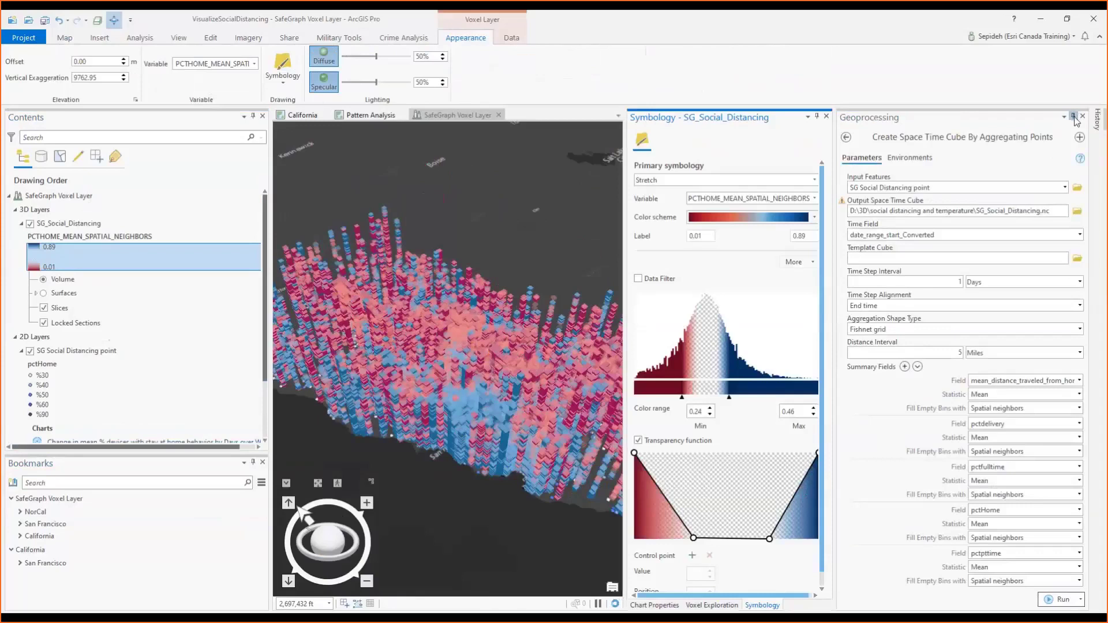
pyautogui.click(1074, 117)
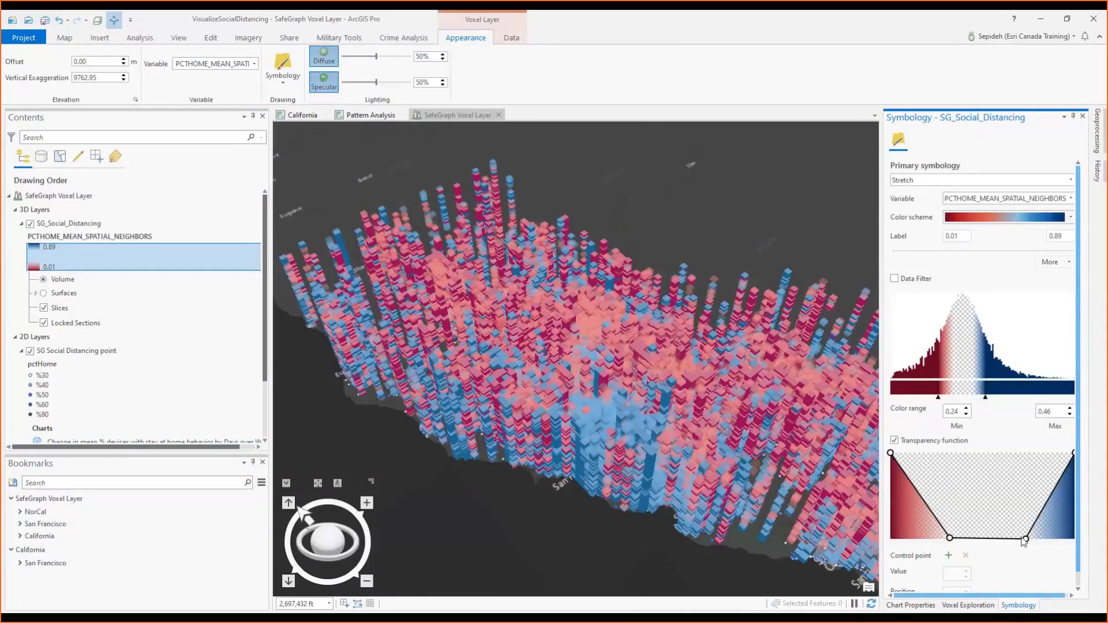
# Step: Add a vertical slice to SG_Social_Distancing near San Francisco, move its position to 141.3 and zoom to the San Francisco bookmark
pyautogui.click(59, 309)
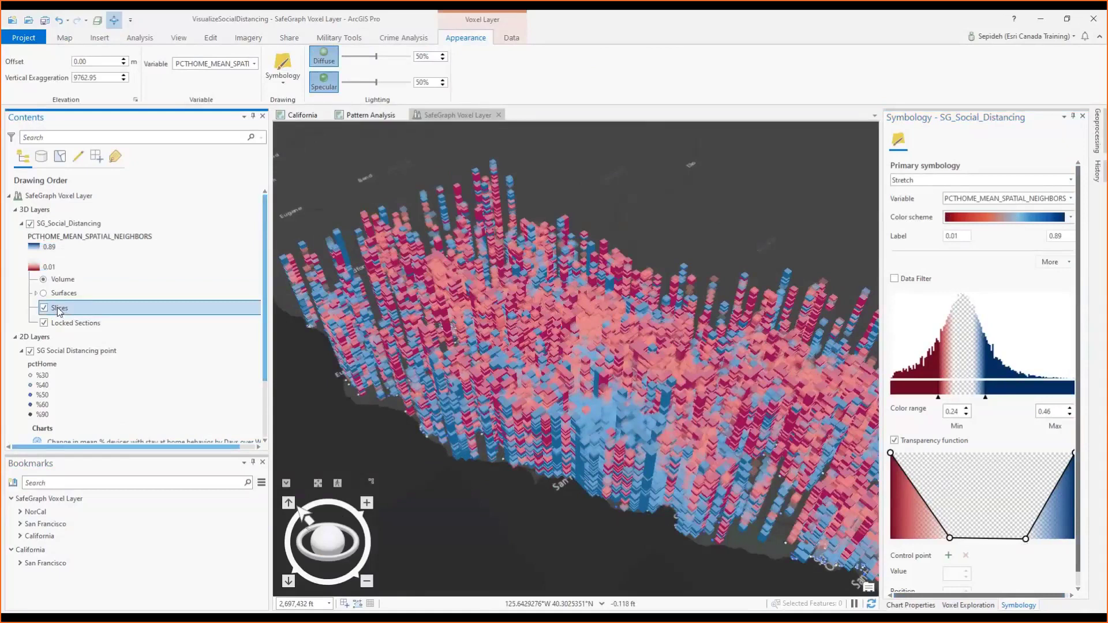
pyautogui.click(519, 38)
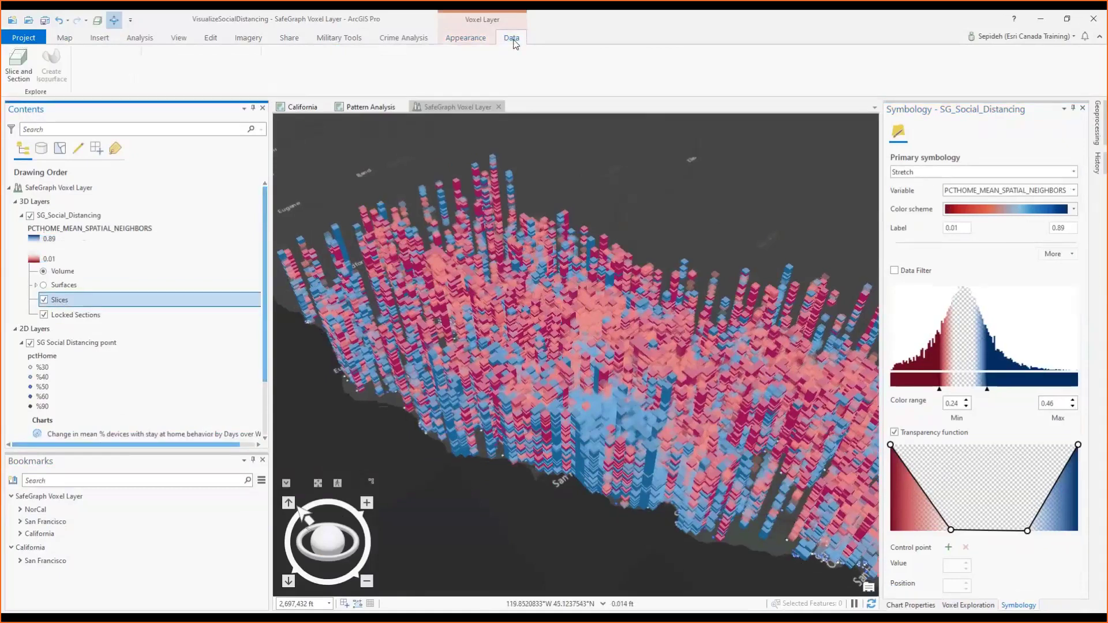
pyautogui.click(19, 64)
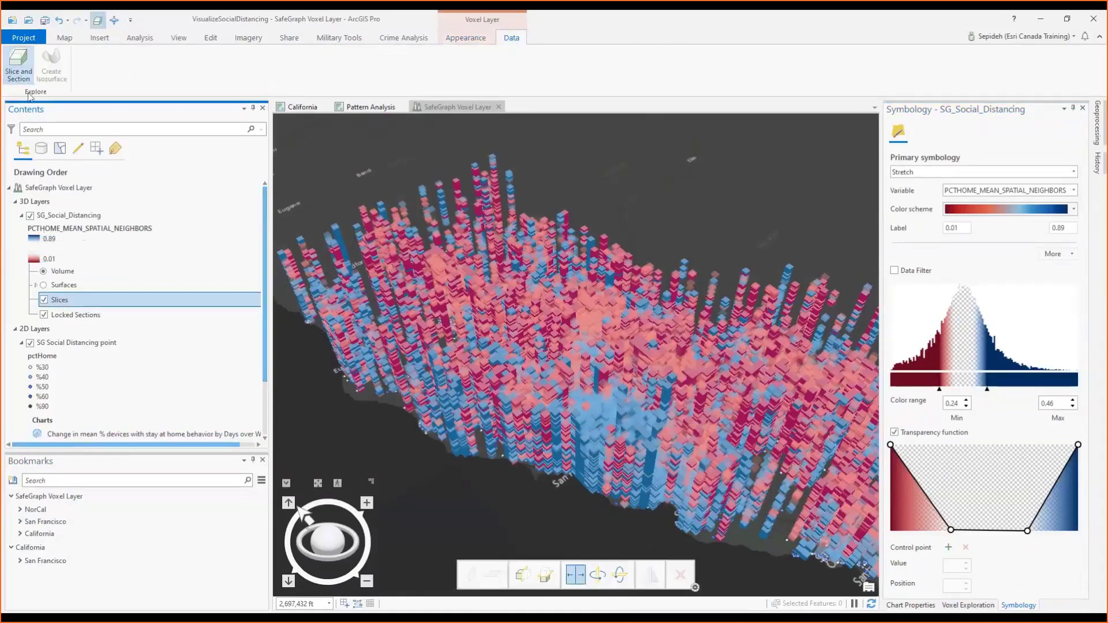
pyautogui.click(523, 577)
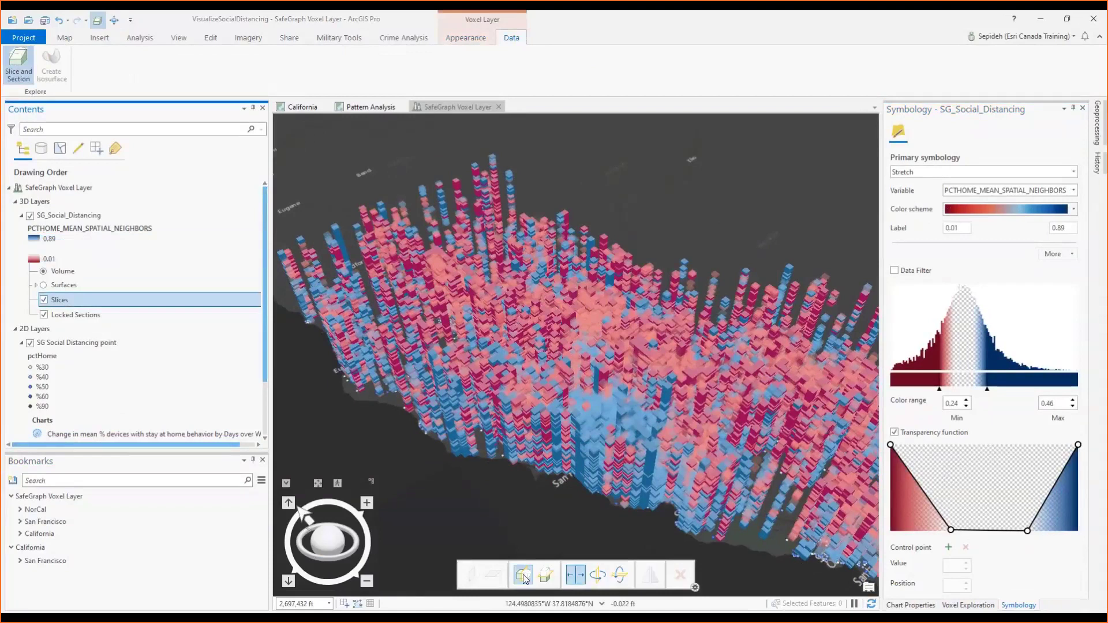
pyautogui.click(588, 428)
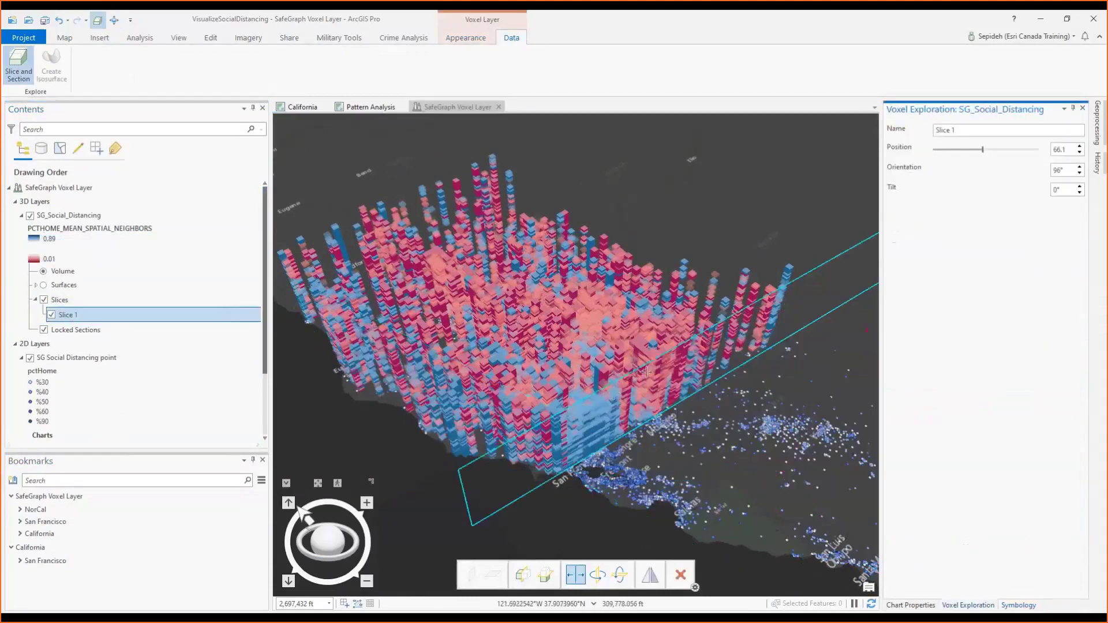
pyautogui.moveTo(982, 152); pyautogui.dragTo(1039, 157)
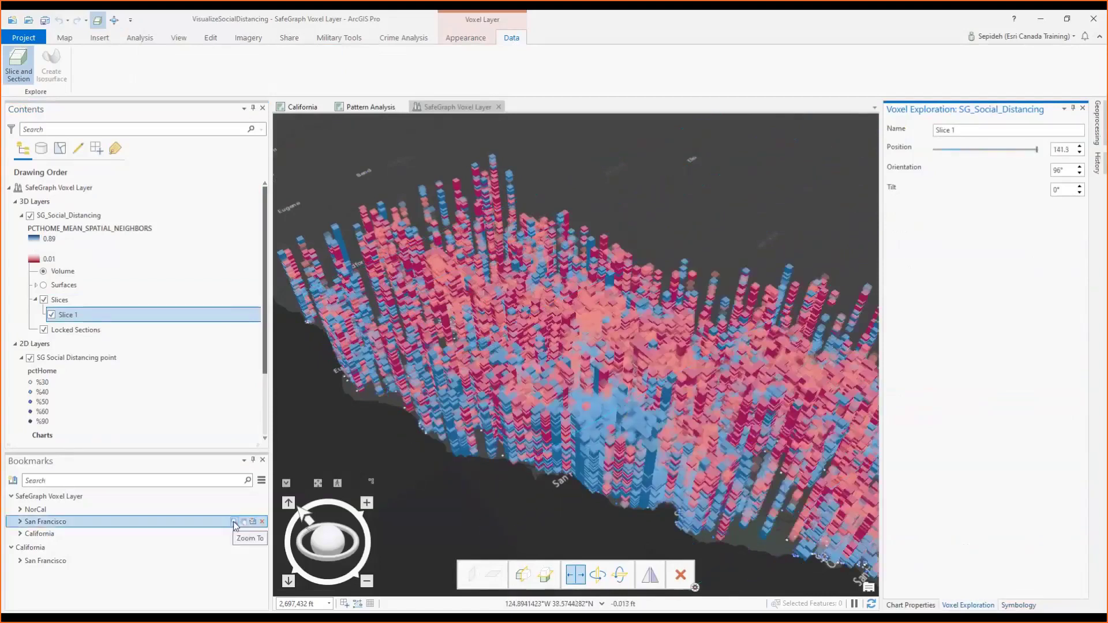
pyautogui.click(235, 522)
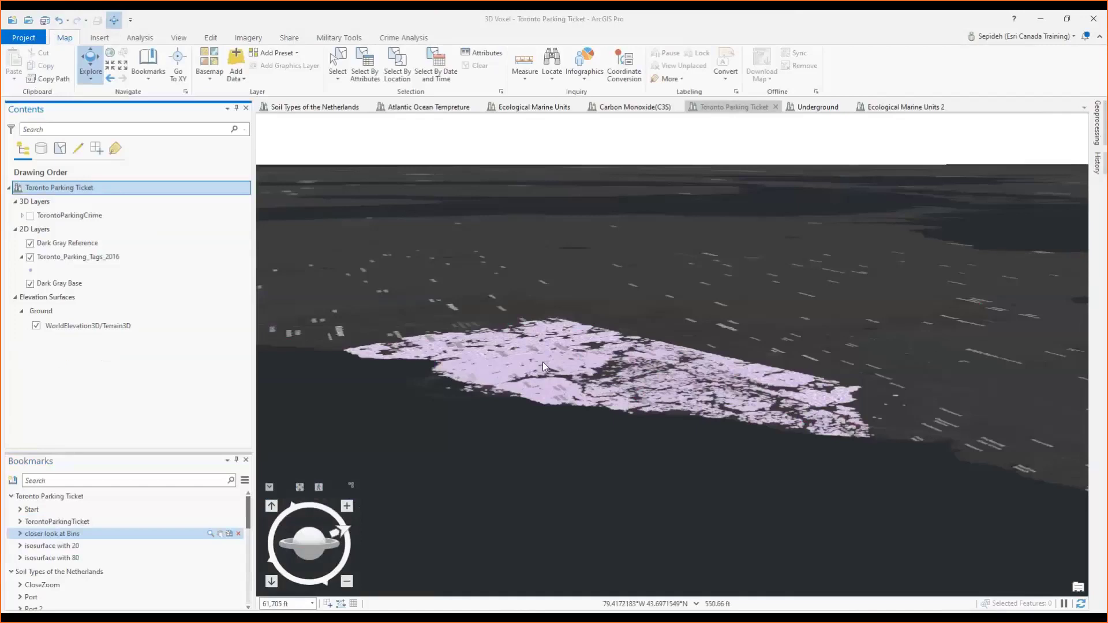
# Step: Examine the Toronto_Parking_Tags_2016 attribute table through to its Date_Time field and close the table
pyautogui.rightClick(69, 257)
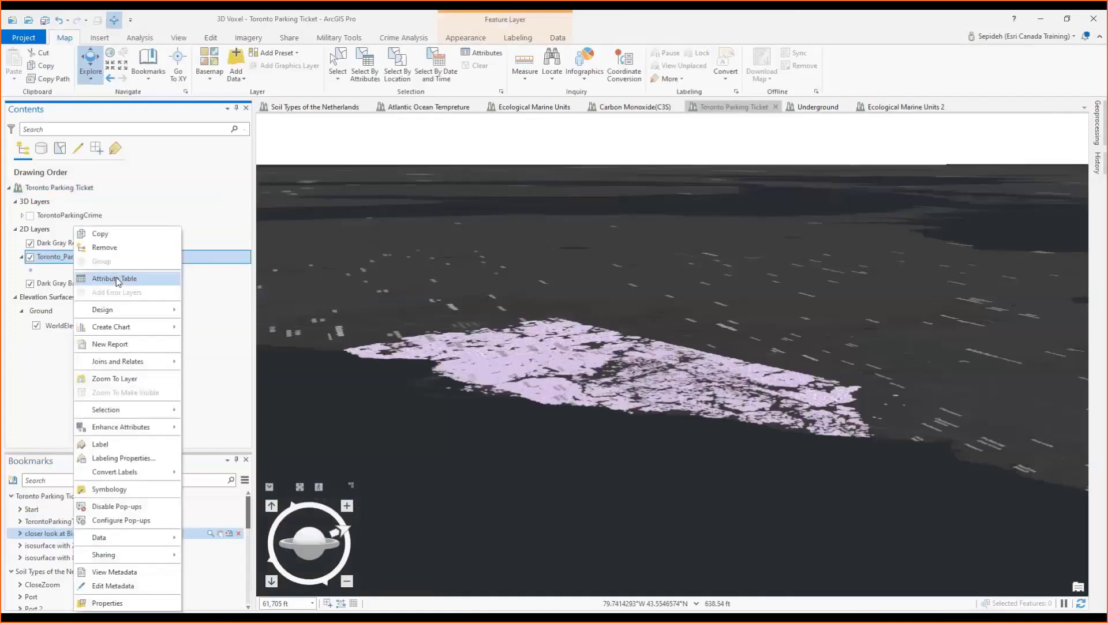
pyautogui.click(117, 280)
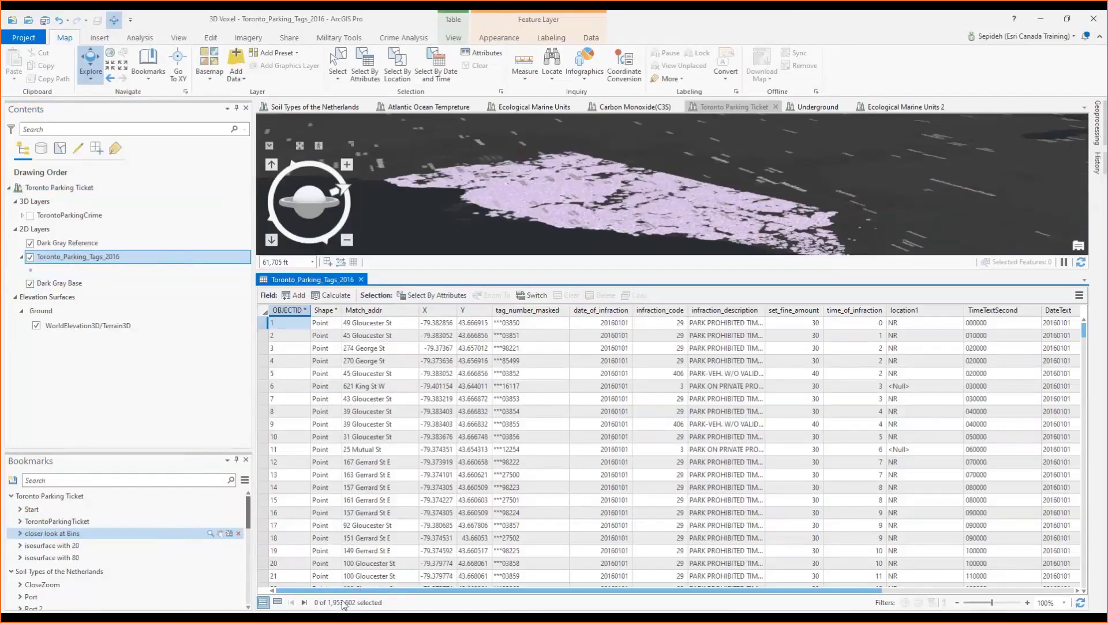
pyautogui.moveTo(421, 591); pyautogui.dragTo(613, 594)
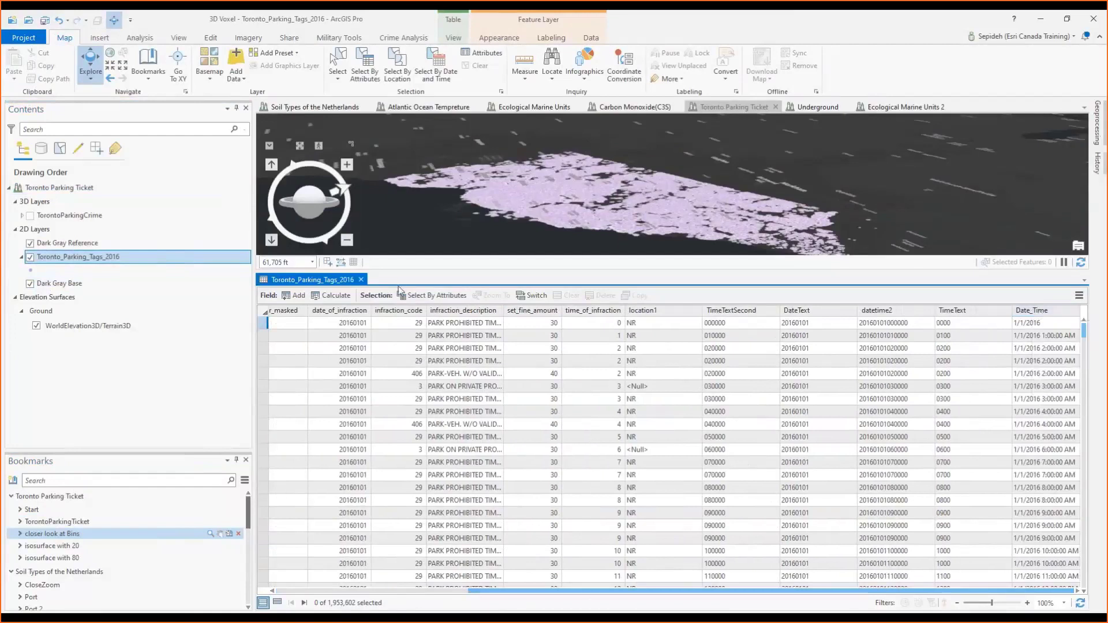
pyautogui.click(361, 280)
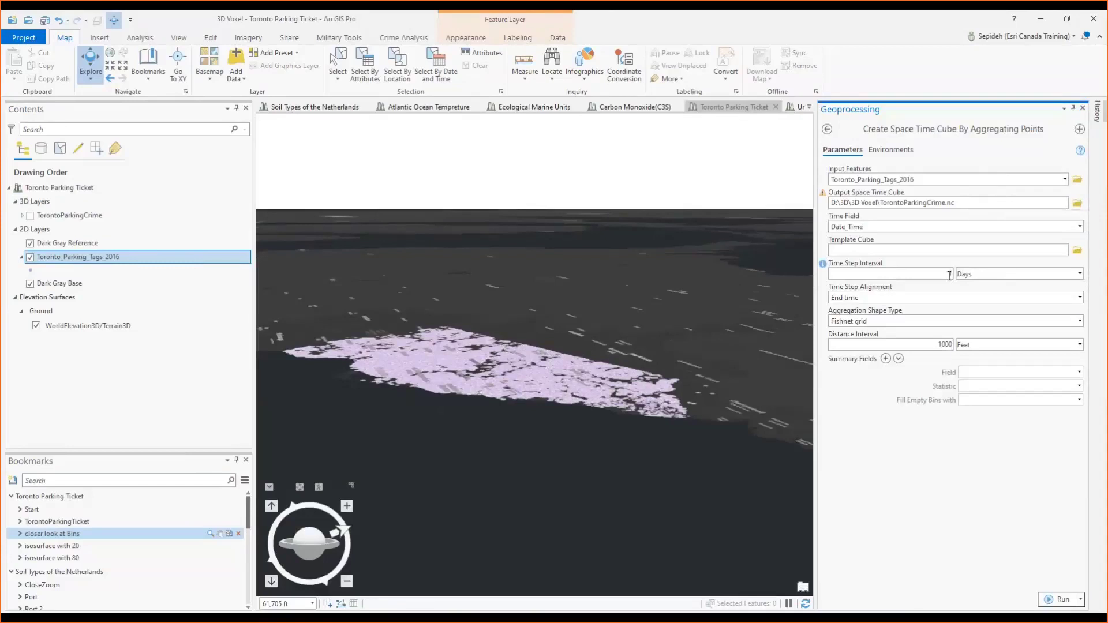
# Step: Set the space time cube's time step interval to 1 day and add TorontoParkingCrime.nc as a voxel layer with the COUNT variable
pyautogui.write('1')
pyautogui.click(236, 75)
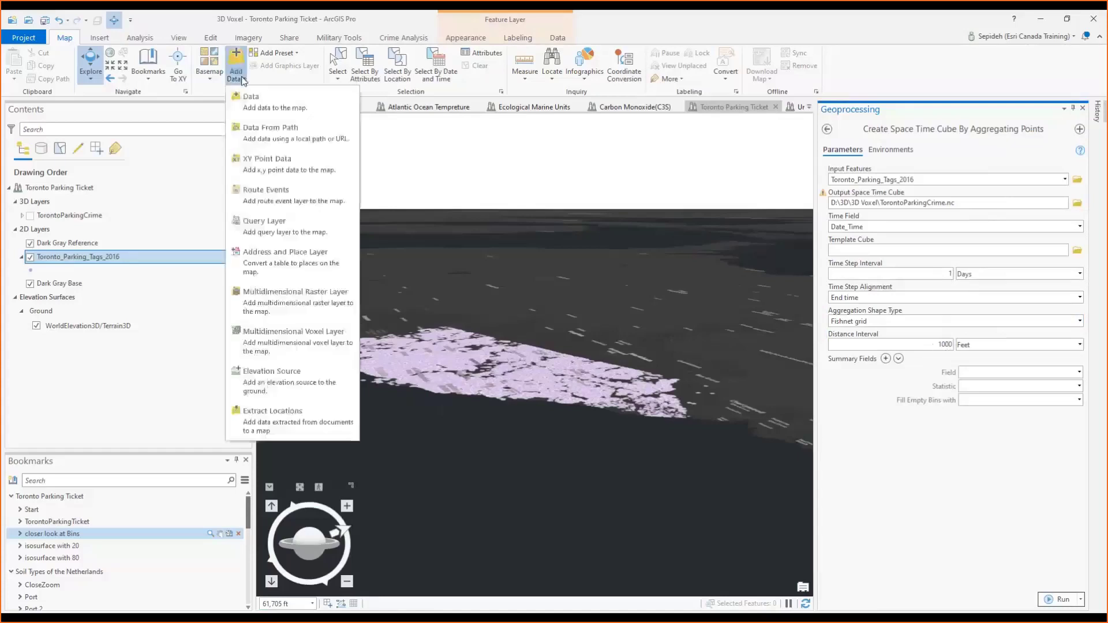
pyautogui.click(291, 331)
pyautogui.click(692, 235)
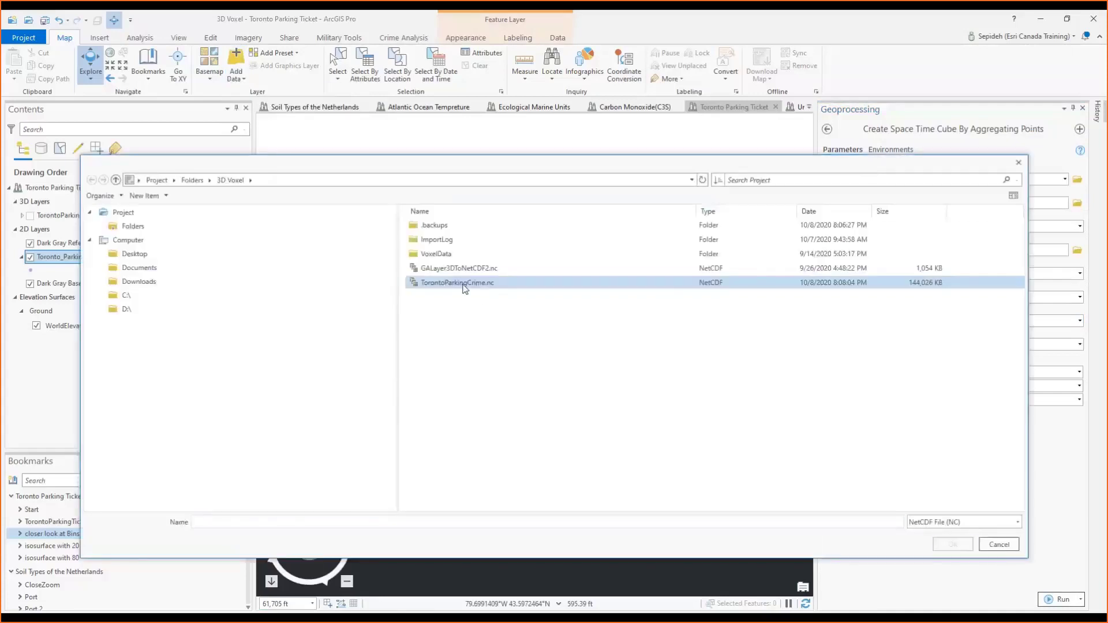
pyautogui.click(465, 282)
pyautogui.click(940, 544)
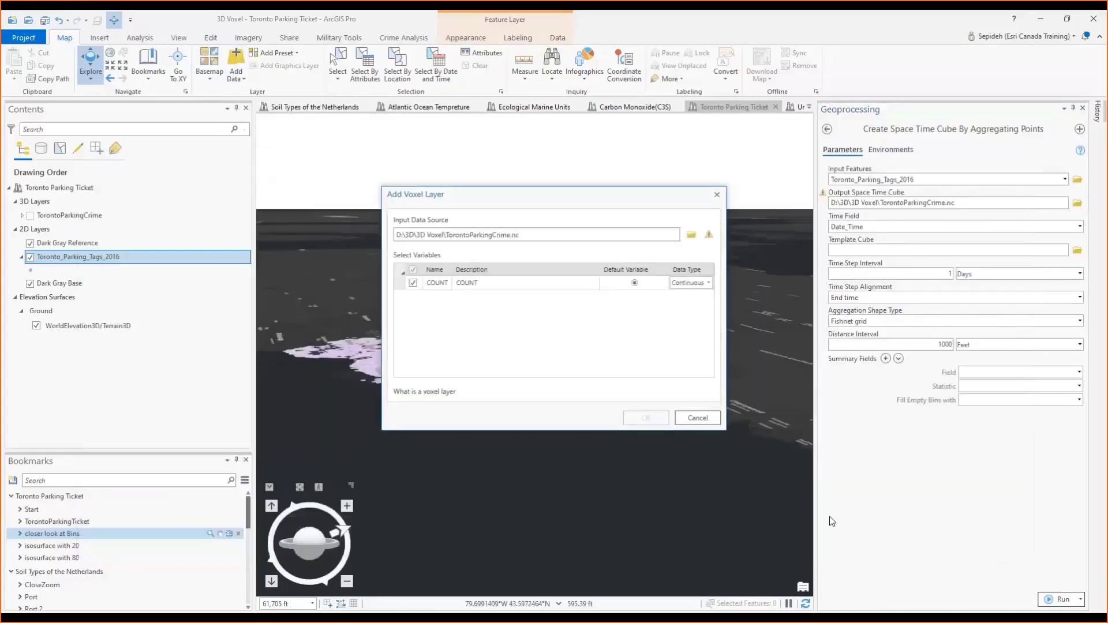
pyautogui.click(646, 418)
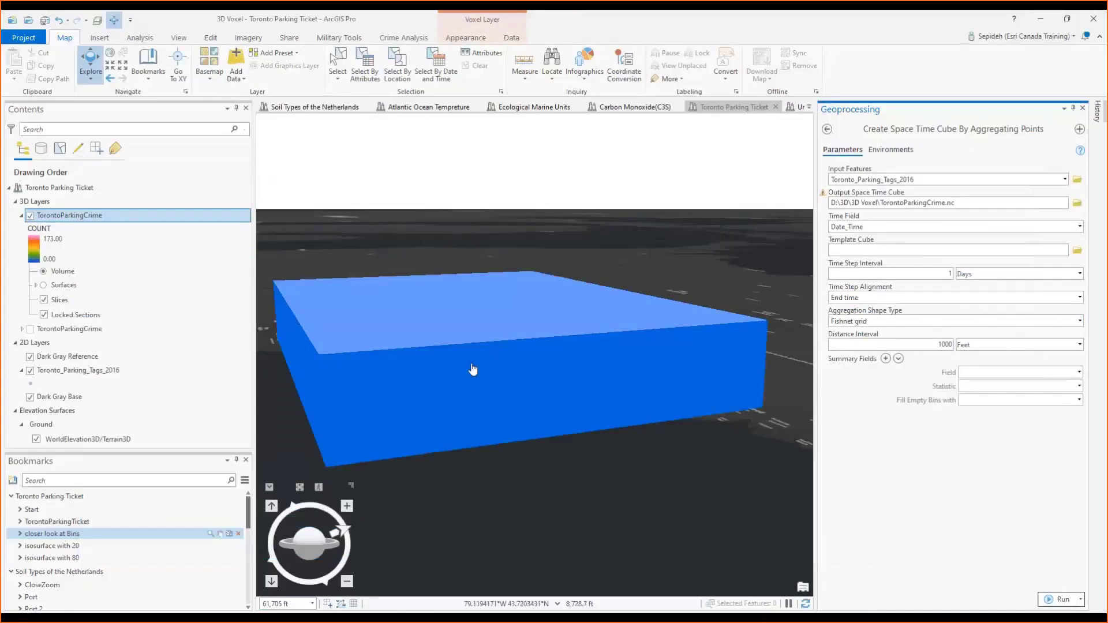
# Step: Symbolize TorontoParkingCrime's COUNT variable with the Red to Blue color scheme and reverse it
pyautogui.click(27, 256)
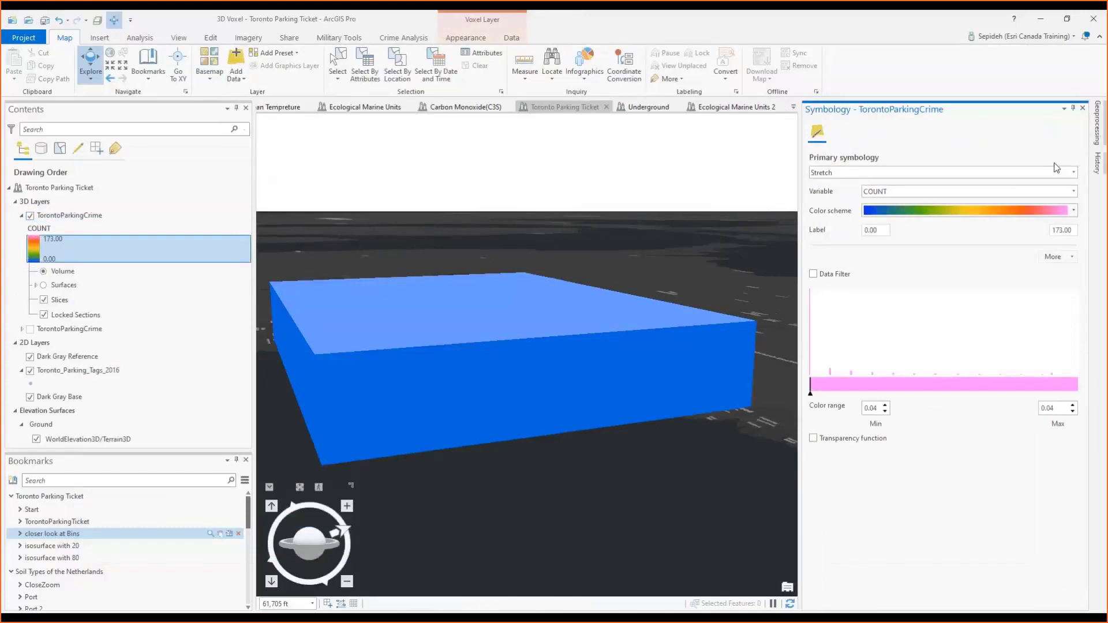
pyautogui.click(1073, 212)
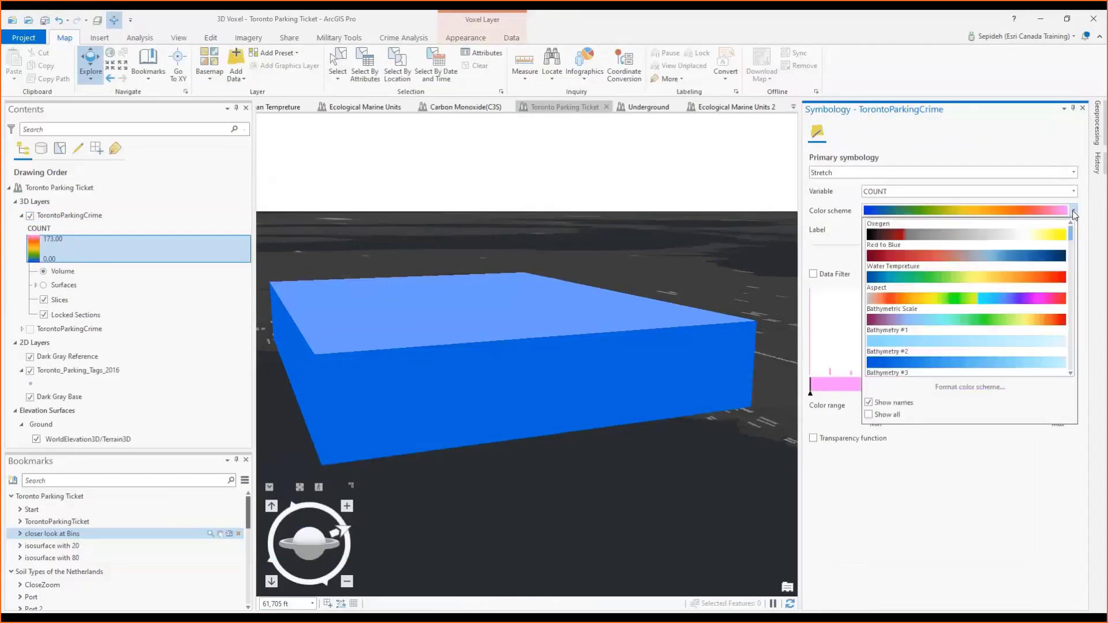
pyautogui.click(1050, 256)
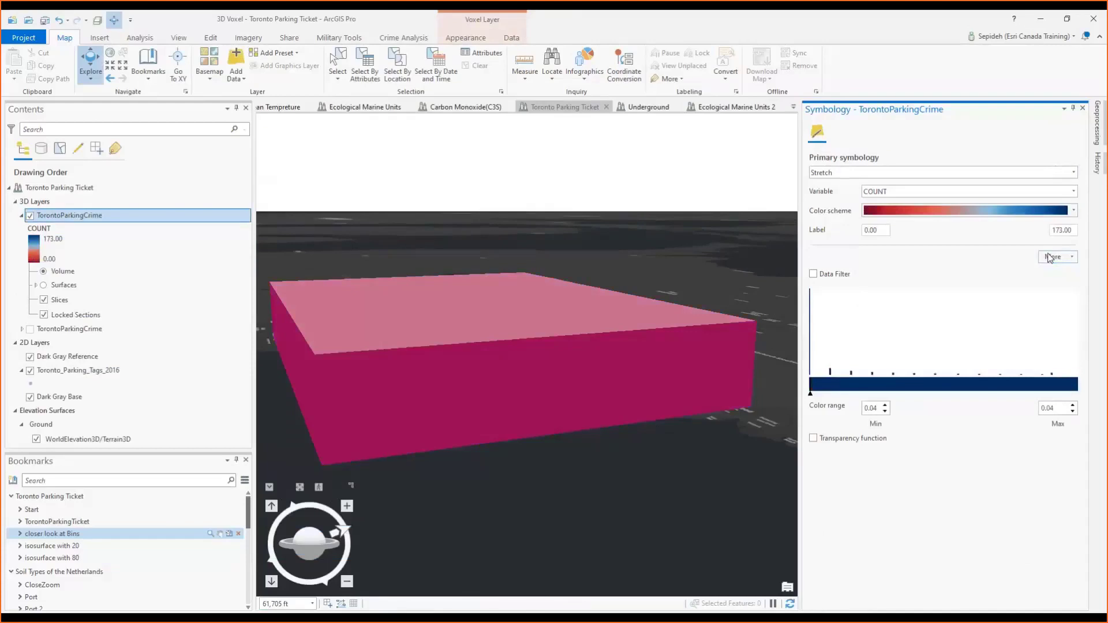
pyautogui.click(1050, 257)
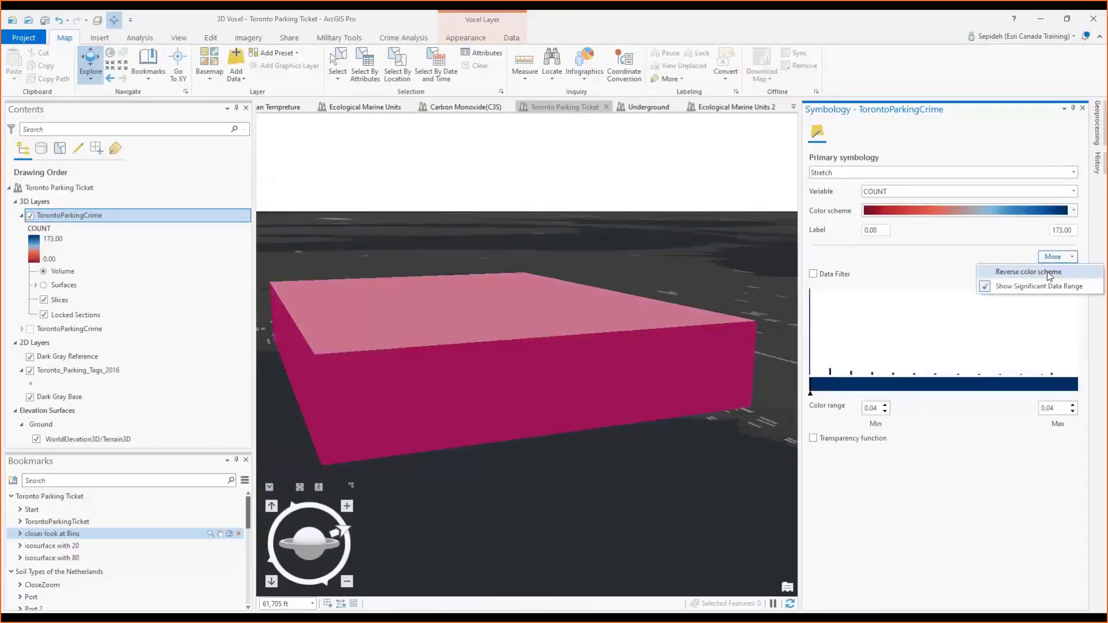
pyautogui.click(1049, 273)
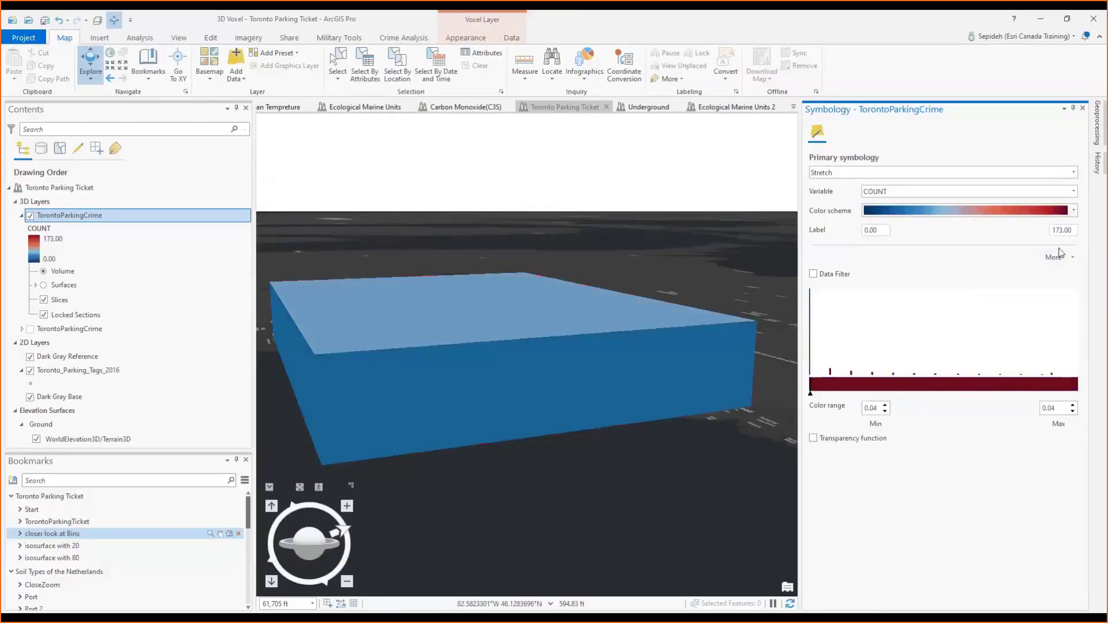
# Step: Turn off the significant data range for COUNT and extend the color range maximum to 173
pyautogui.click(1053, 258)
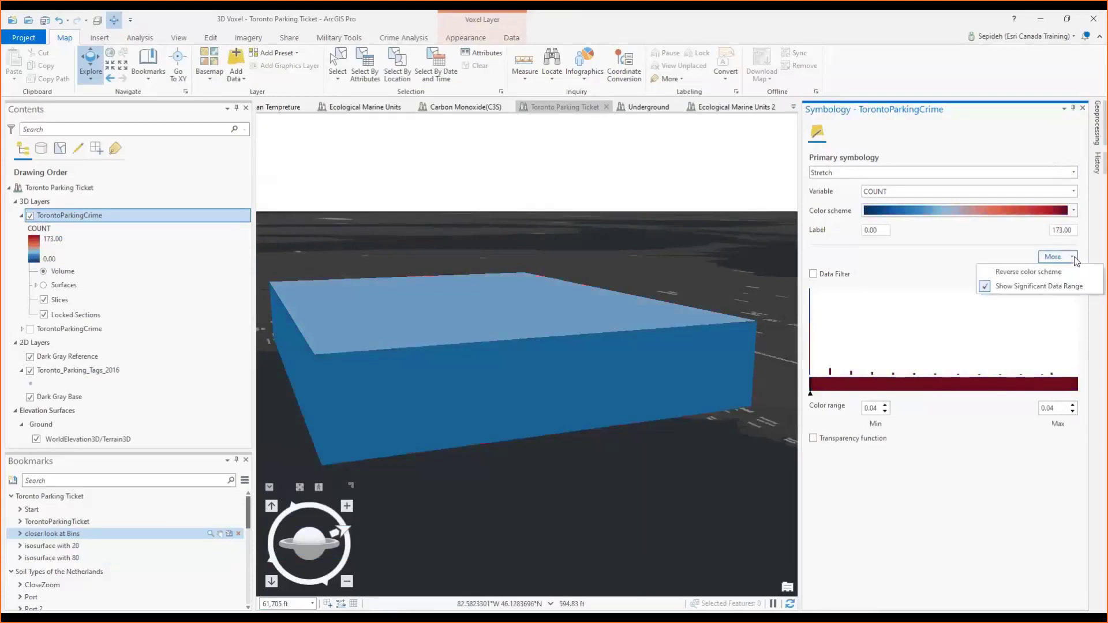
pyautogui.click(1040, 287)
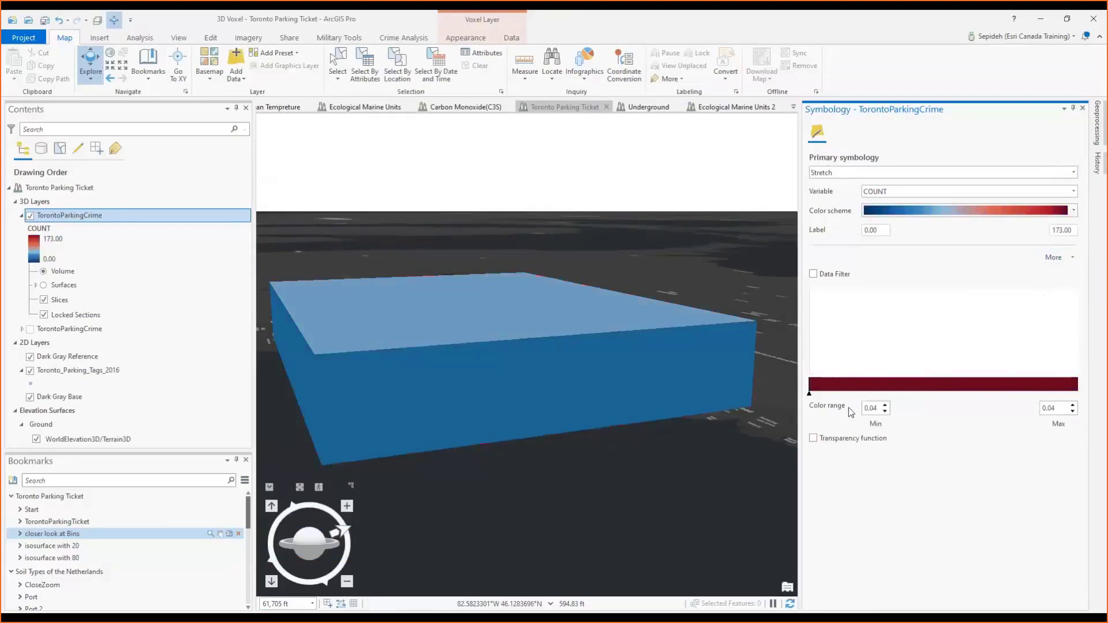
pyautogui.moveTo(809, 395); pyautogui.dragTo(1085, 392)
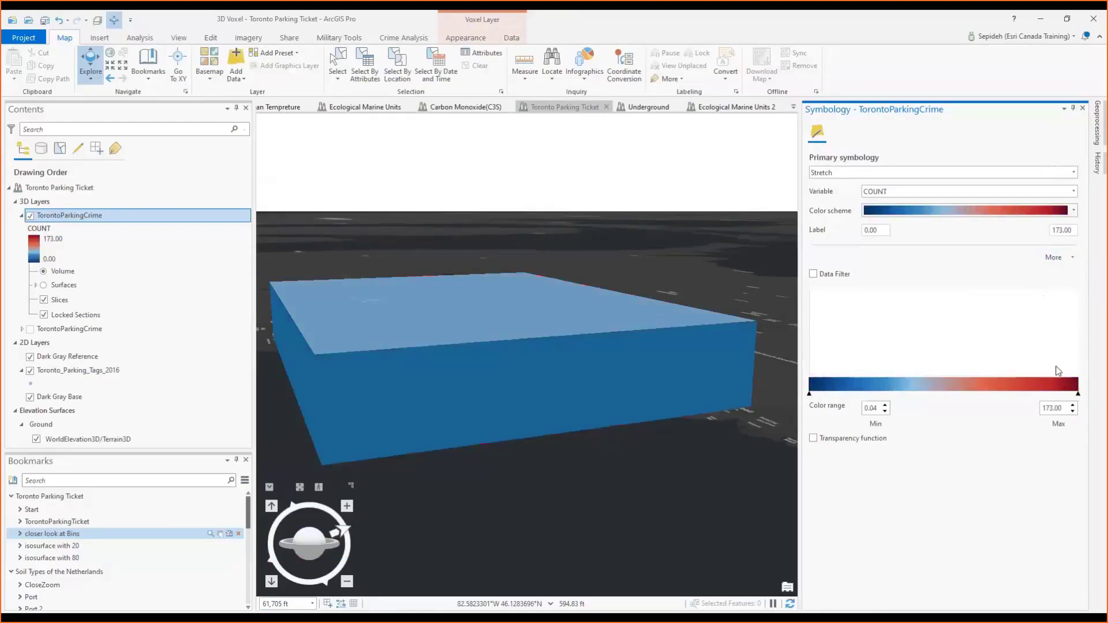
# Step: Enable the data filter and a transparency function starting at 100%, with added control points of 0% and 69% at the 50% position
pyautogui.click(813, 276)
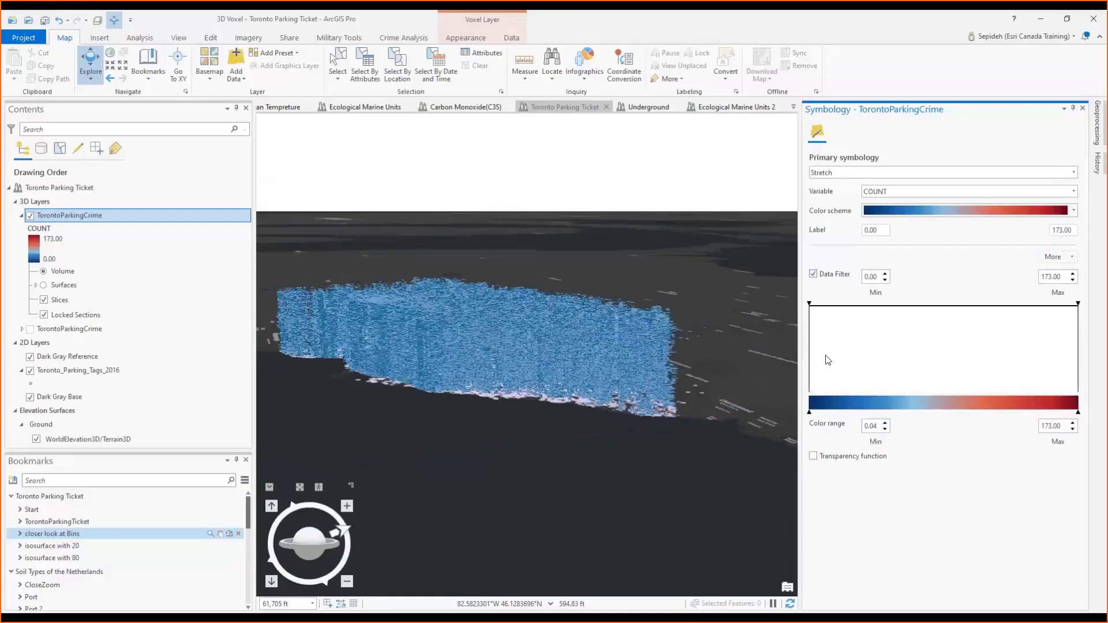
pyautogui.click(826, 456)
pyautogui.moveTo(809, 465); pyautogui.dragTo(809, 549)
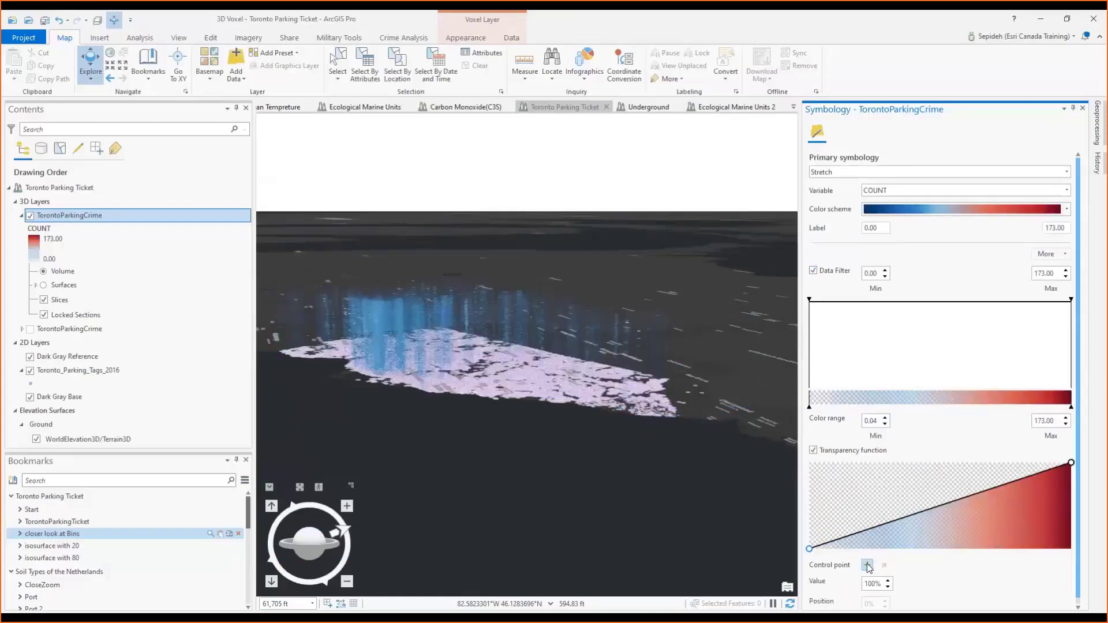
pyautogui.click(867, 565)
pyautogui.moveTo(941, 506); pyautogui.dragTo(941, 462)
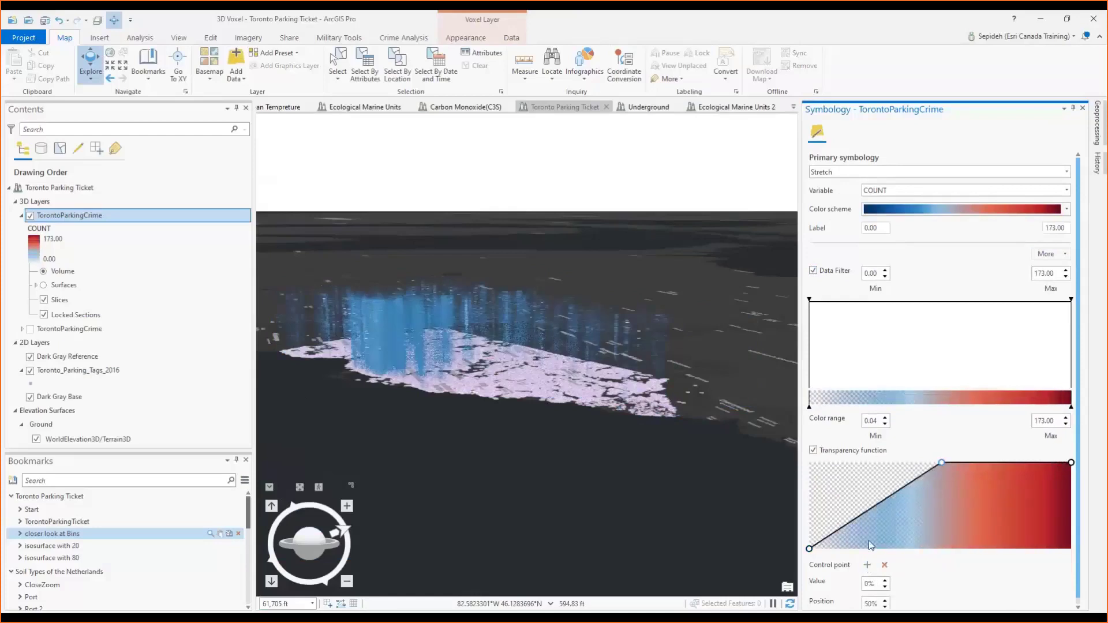
pyautogui.click(866, 565)
pyautogui.moveTo(875, 507); pyautogui.dragTo(944, 531)
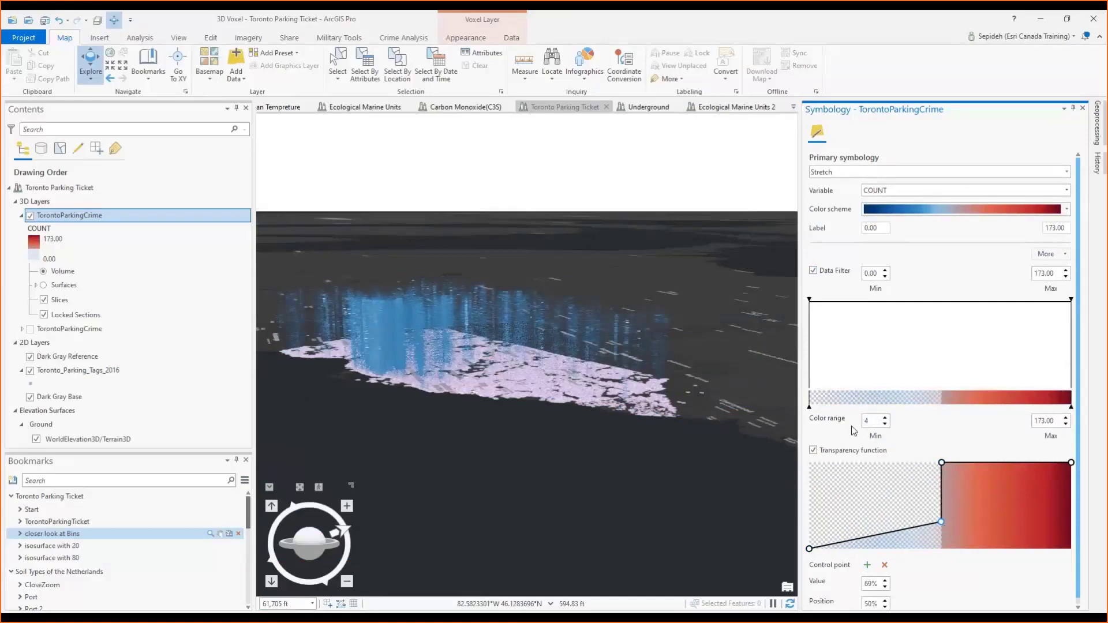
# Step: Set the COUNT color range to a minimum of 4 and a maximum of 90
pyautogui.press('Return')
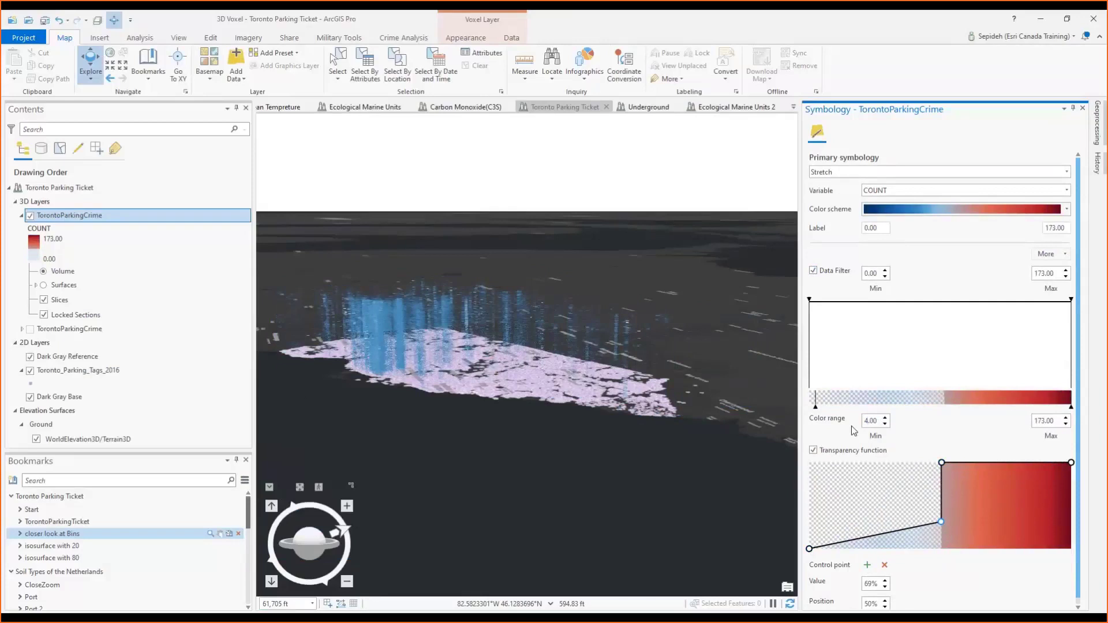
pyautogui.moveTo(1071, 407); pyautogui.dragTo(947, 408)
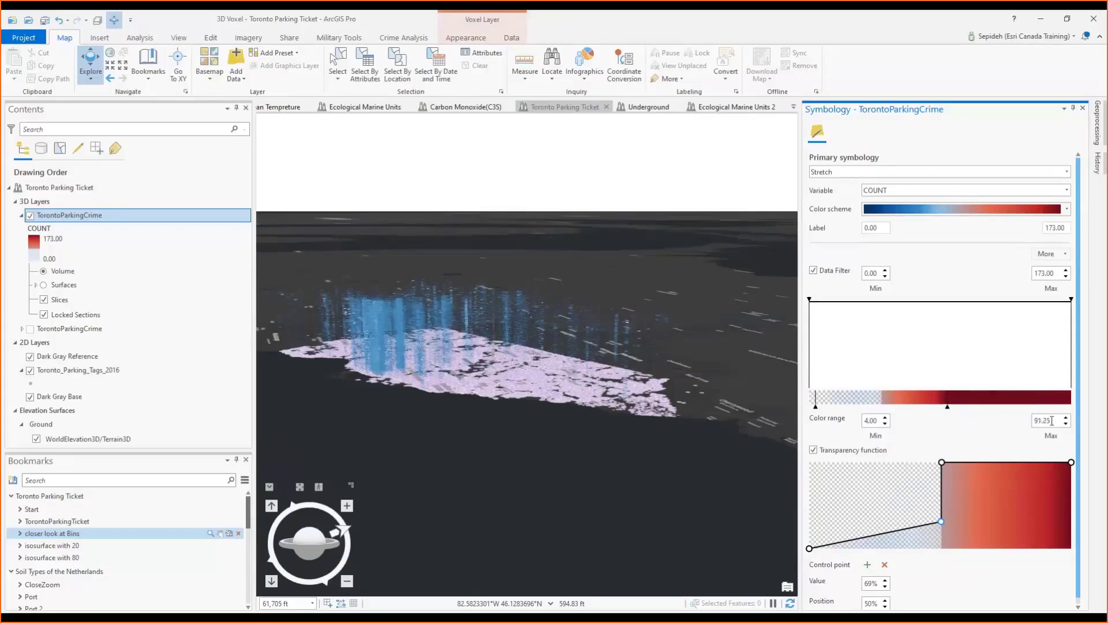
pyautogui.moveTo(1051, 421); pyautogui.dragTo(1034, 425)
pyautogui.write('90')
pyautogui.press('Return')
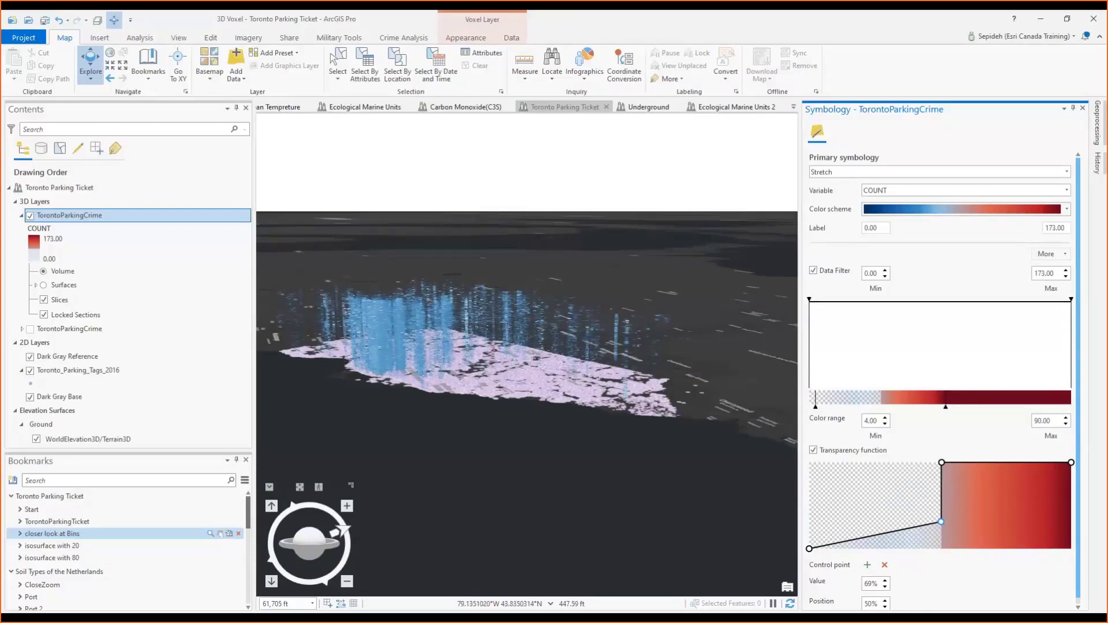
# Step: Set TorontoParkingCrime's elevation offset to 100 m and hide Toronto_Parking_Tags_2016, viewing the voxels from the closer look at Bins bookmark
pyautogui.click(465, 38)
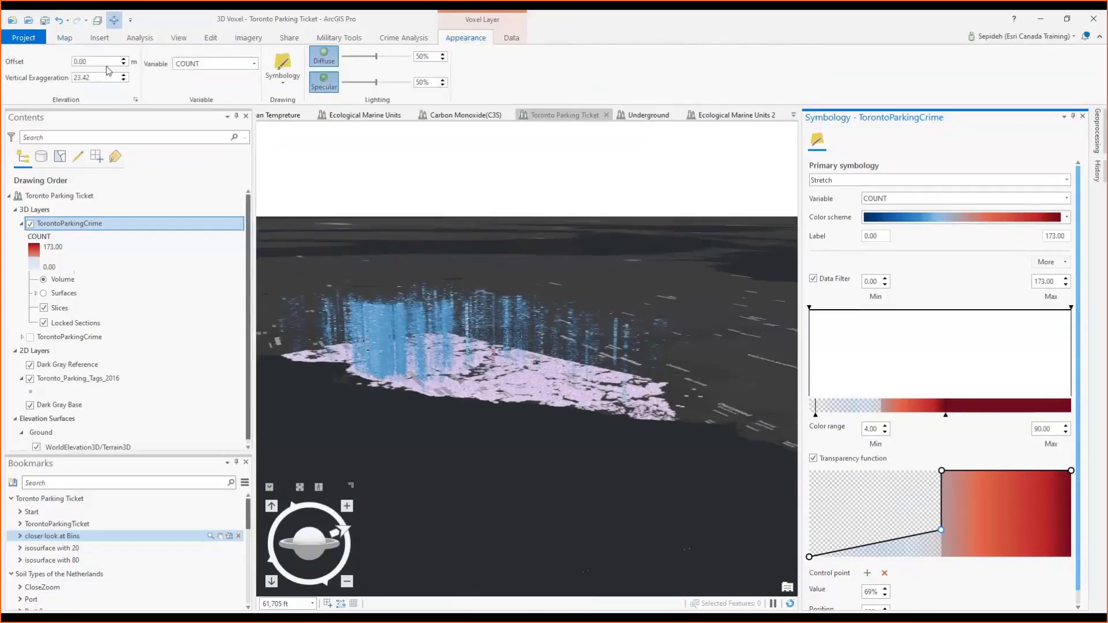
pyautogui.write('100')
pyautogui.press('Return')
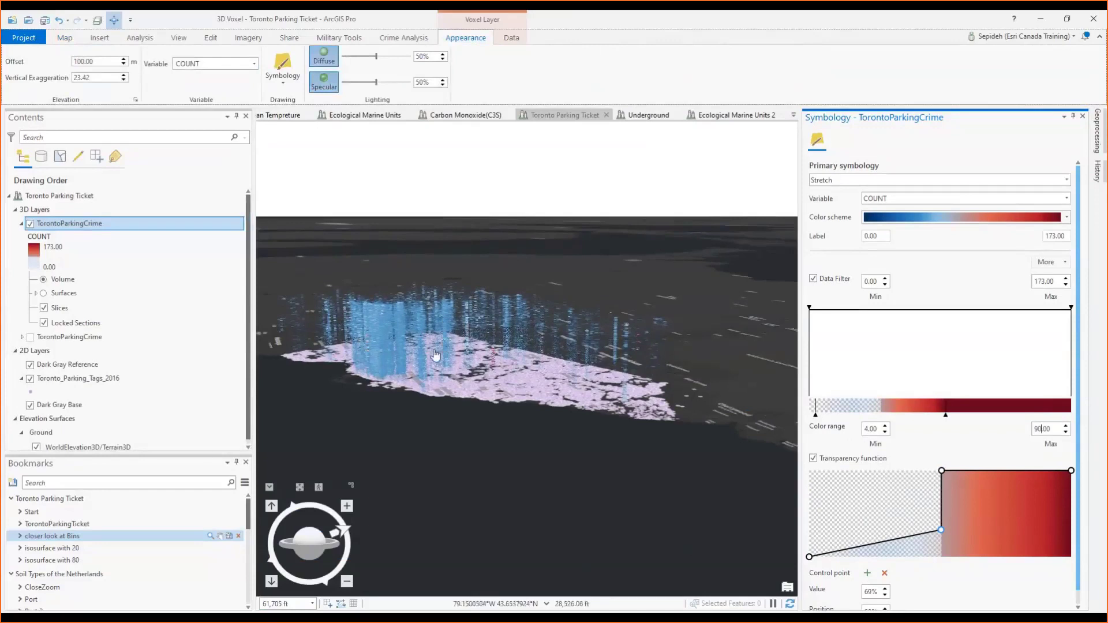
pyautogui.click(30, 378)
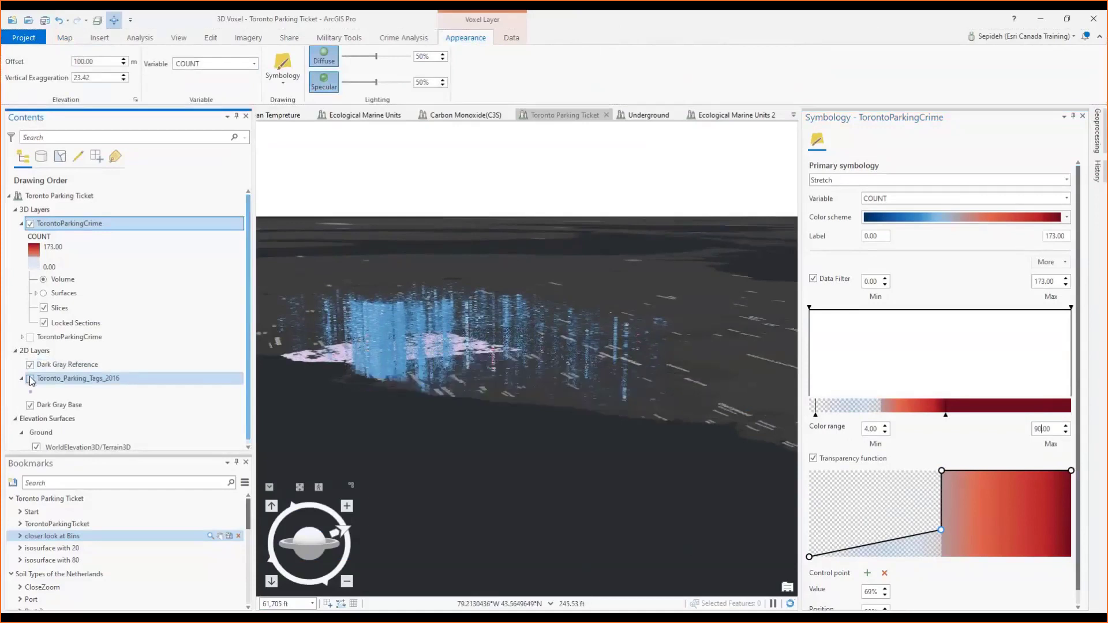
pyautogui.click(210, 536)
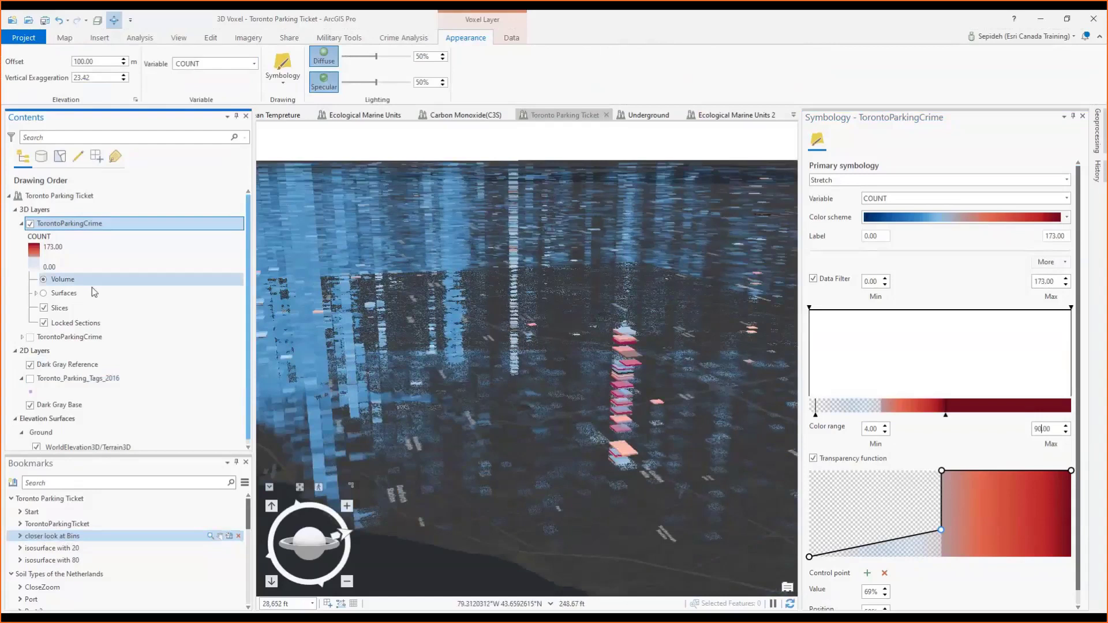
# Step: Create a COUNT isosurface with value 20 on TorontoParkingCrime and view it from the isosurface with 20 and isosurface with 80 bookmarks
pyautogui.click(68, 293)
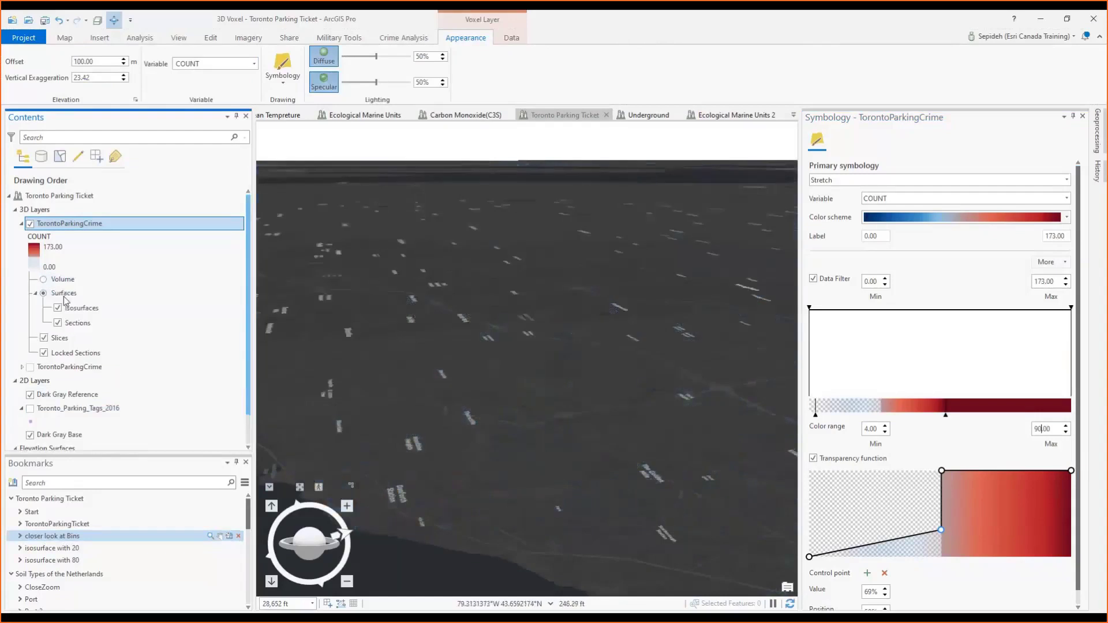
pyautogui.rightClick(72, 308)
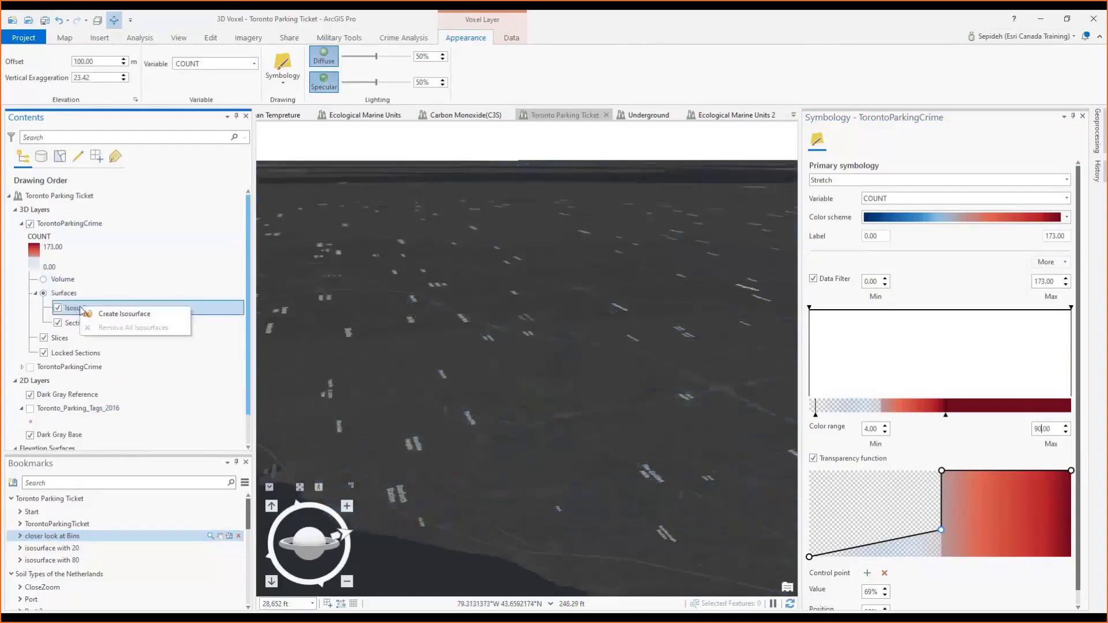
pyautogui.click(124, 314)
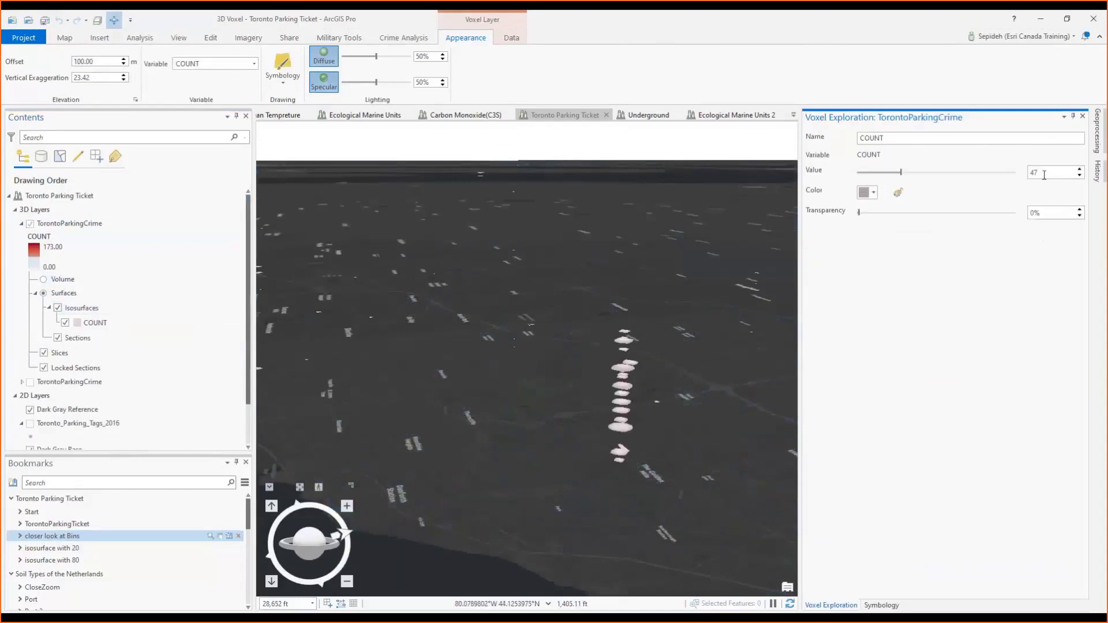
pyautogui.doubleClick(1044, 175)
pyautogui.write('20')
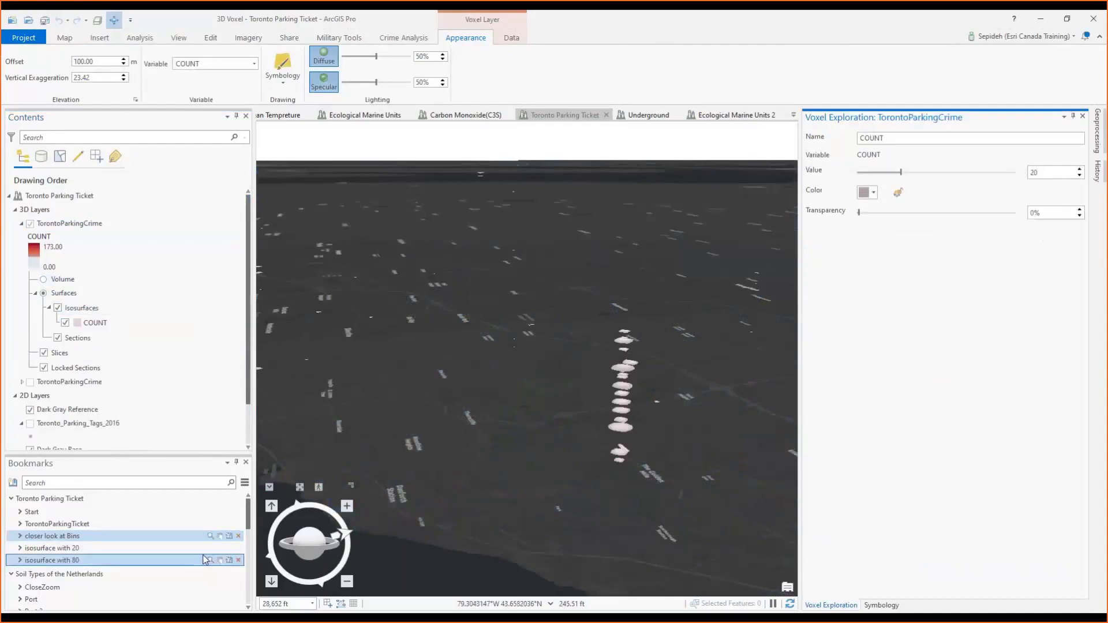
pyautogui.click(210, 548)
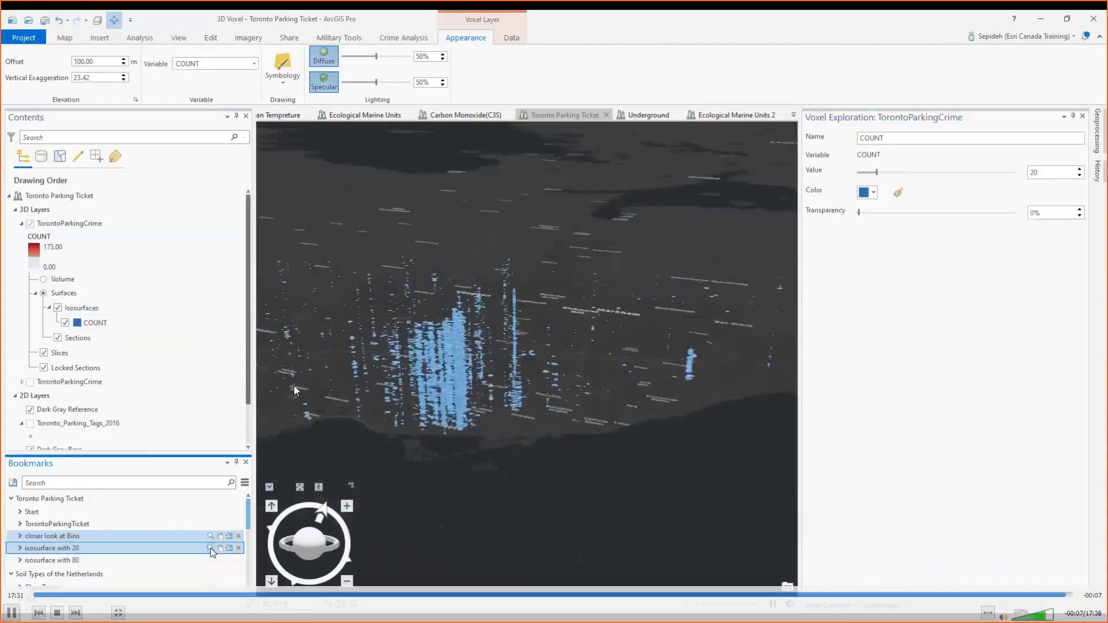
pyautogui.click(210, 560)
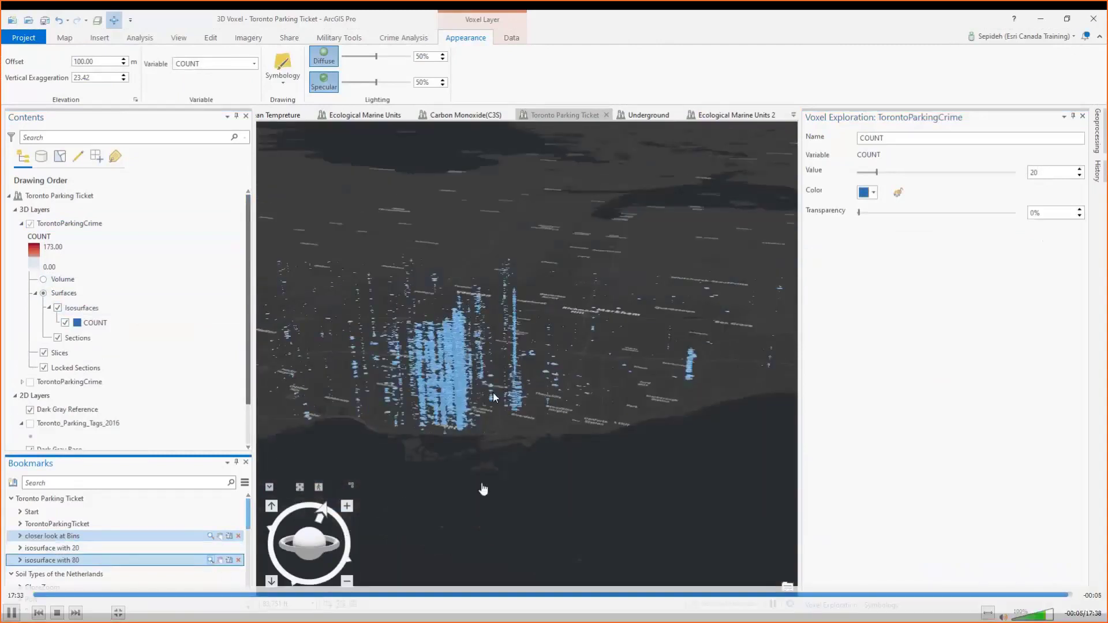